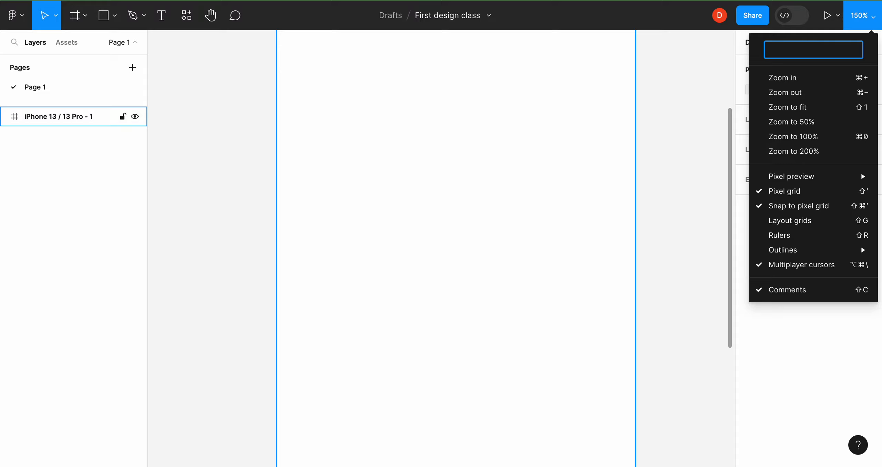
Step: Set the canvas zoom to 30%, and zoom in one level to 50%
text(30)
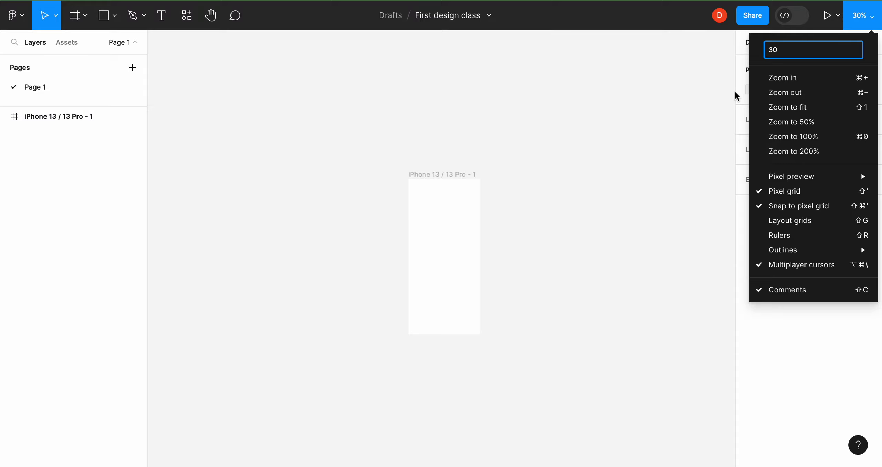
click(787, 79)
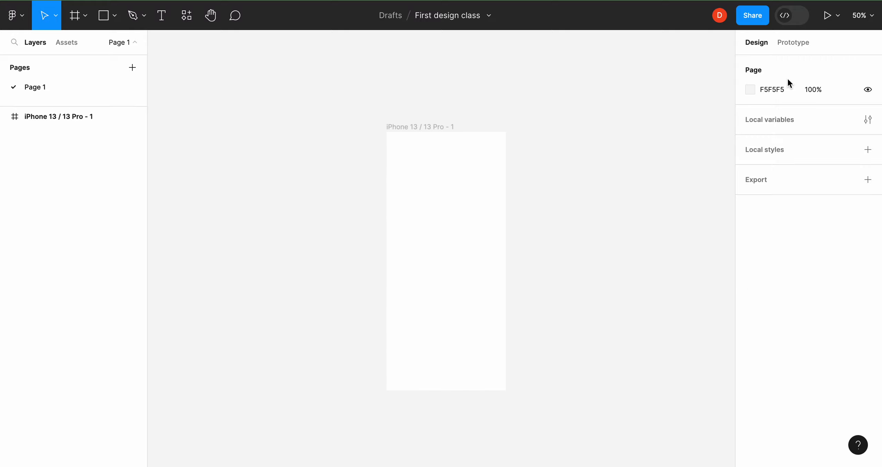
click(863, 22)
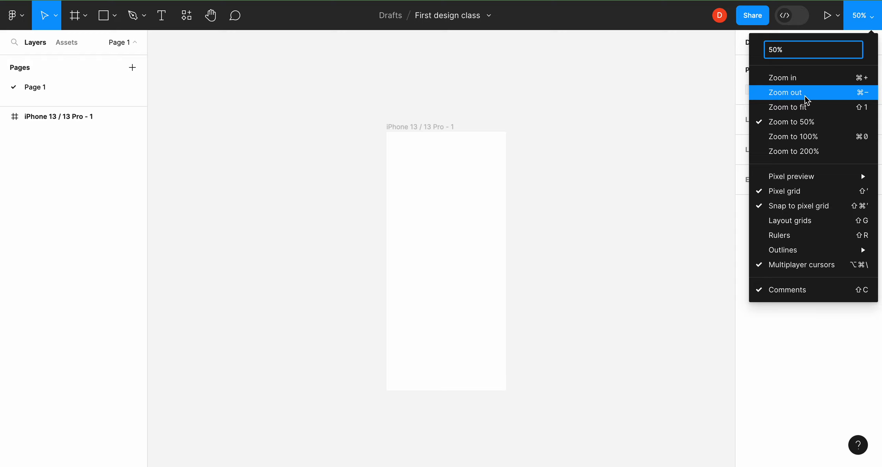
click(643, 209)
Step: Switch the canvas zoom between 100%, 400% and 50%, finishing at about 74% with the iPhone frame in view
key(shift+0)
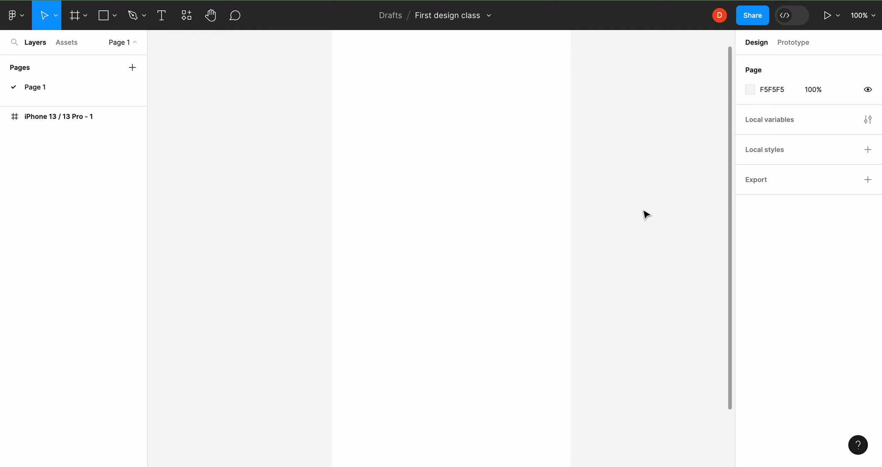
key(plus)
key(plus)
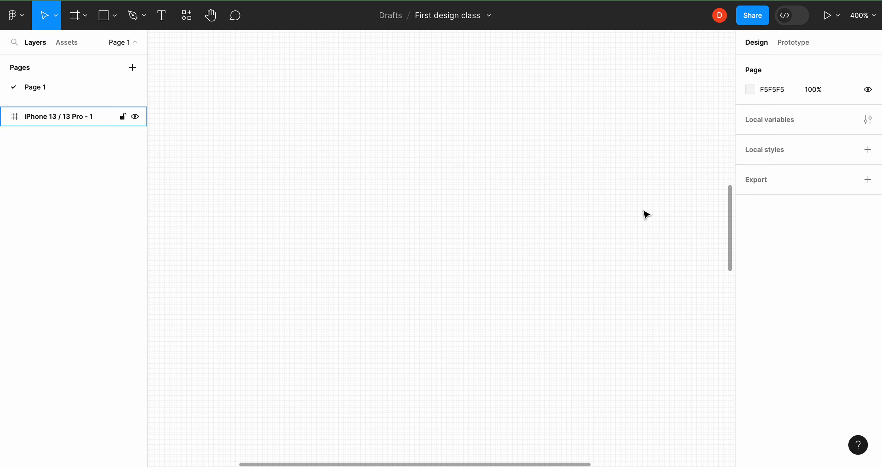
key(shift+0)
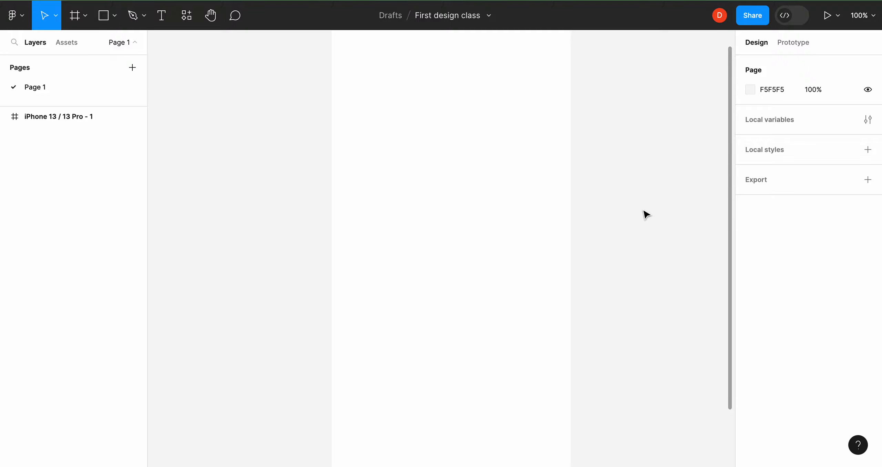
key(minus)
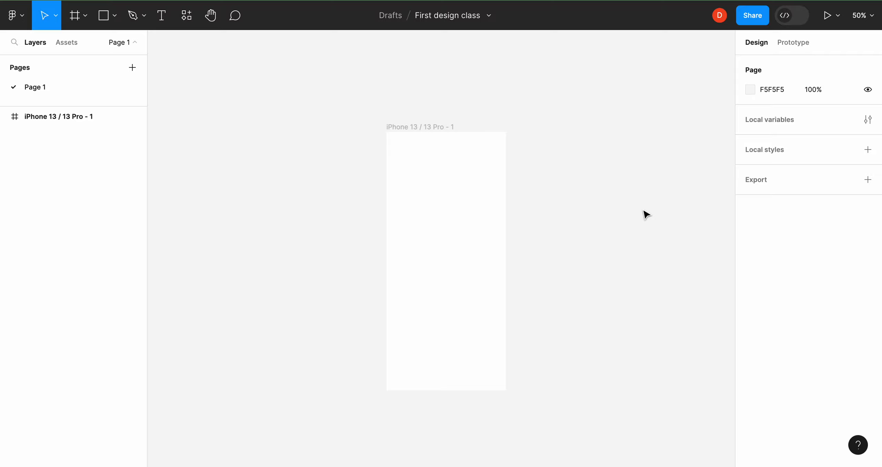
key(shift+0)
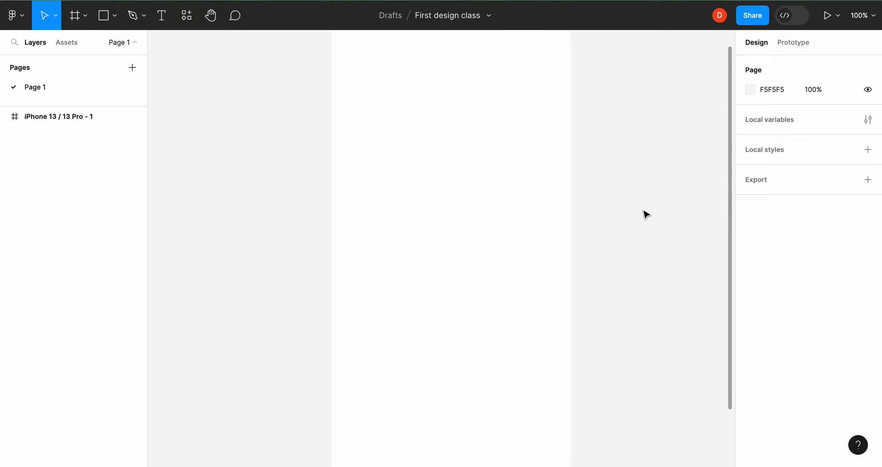
key(minus)
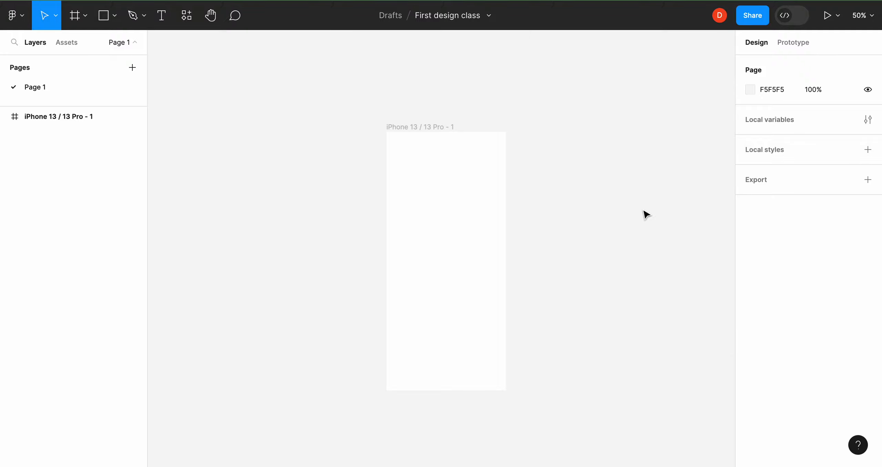
scroll(644, 210, up, 4)
scroll(644, 211, left, 2)
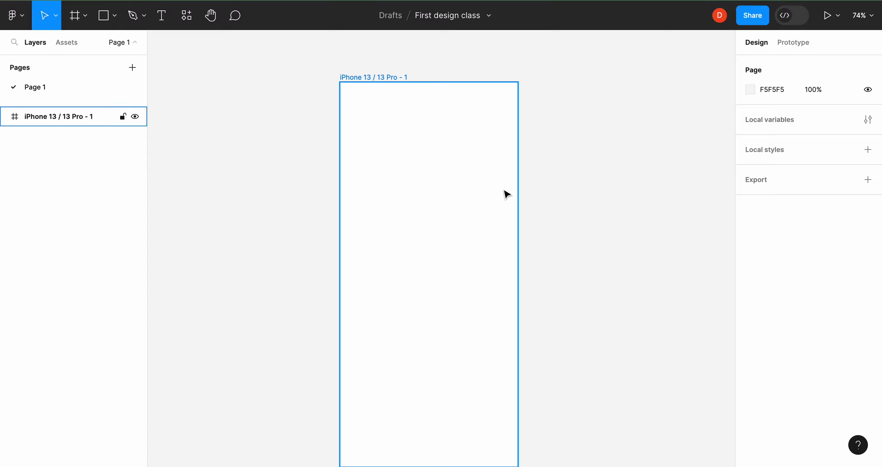
Step: Draw a rectangle about 367 × 187 on the empty canvas to the left of the iPhone frame
click(116, 20)
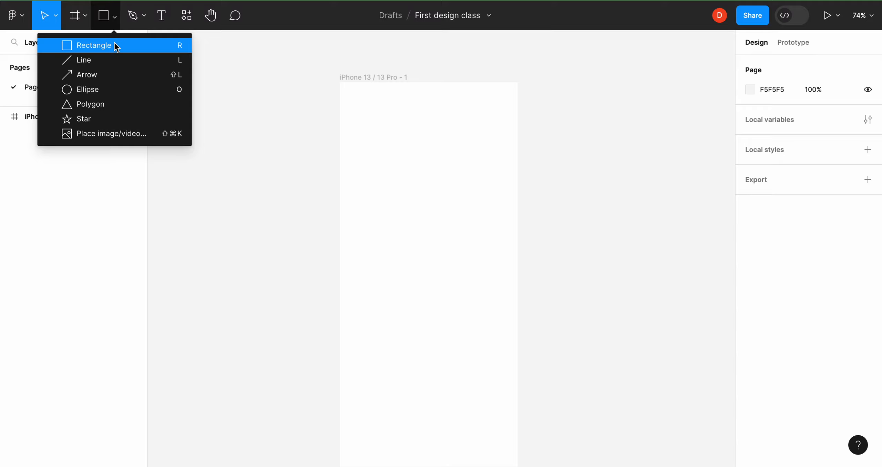
click(115, 21)
click(117, 22)
click(114, 46)
scroll(299, 136, left, 5)
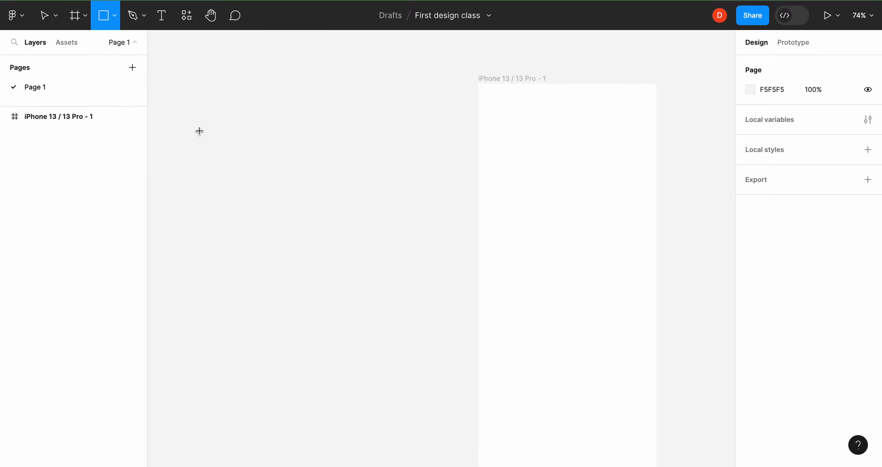
mouse_move(200, 131)
mouse_down()
mouse_move(315, 269)
mouse_move(396, 278)
mouse_move(449, 217)
mouse_move(413, 250)
mouse_move(303, 268)
mouse_move(368, 204)
mouse_up()
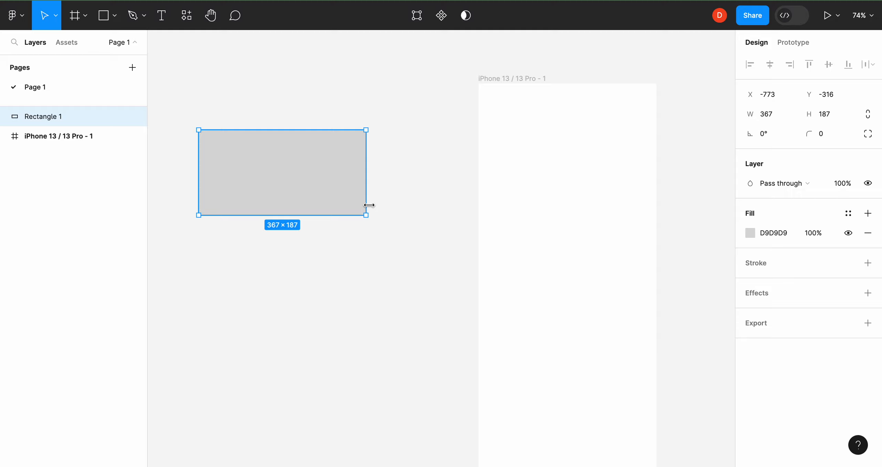
Step: Draw a nearly horizontal line about 451 long below the rectangle, and deselect it
click(115, 21)
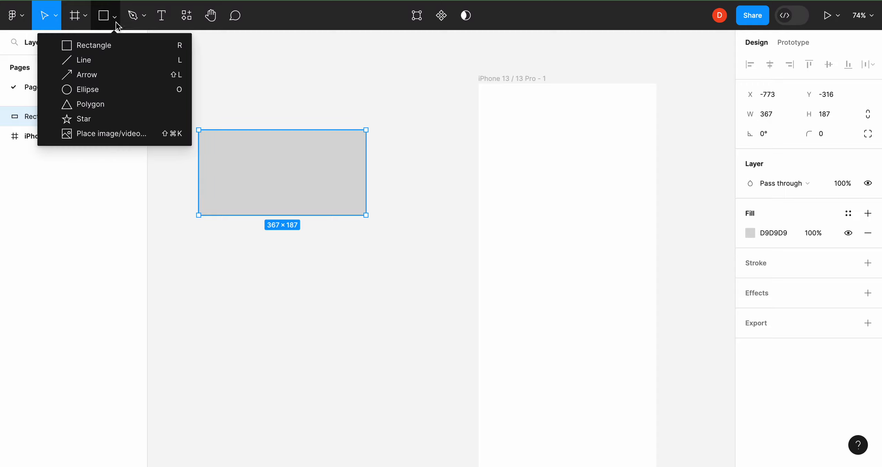
click(118, 64)
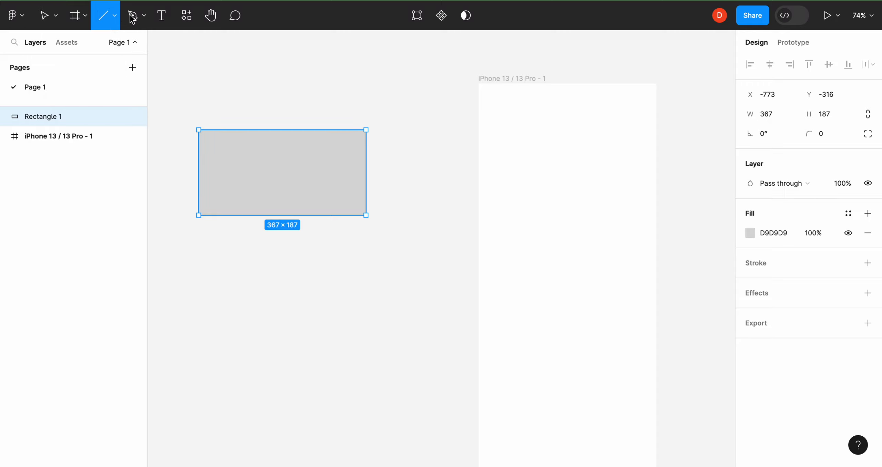
drag(189, 254, 395, 254)
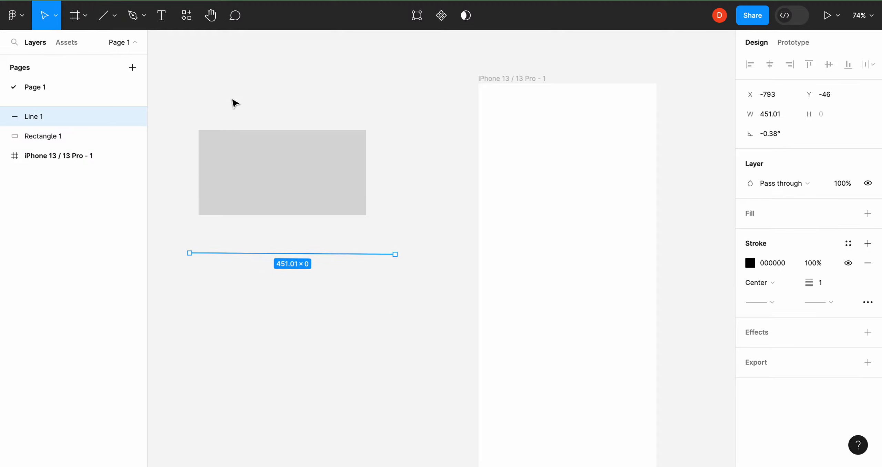
click(232, 101)
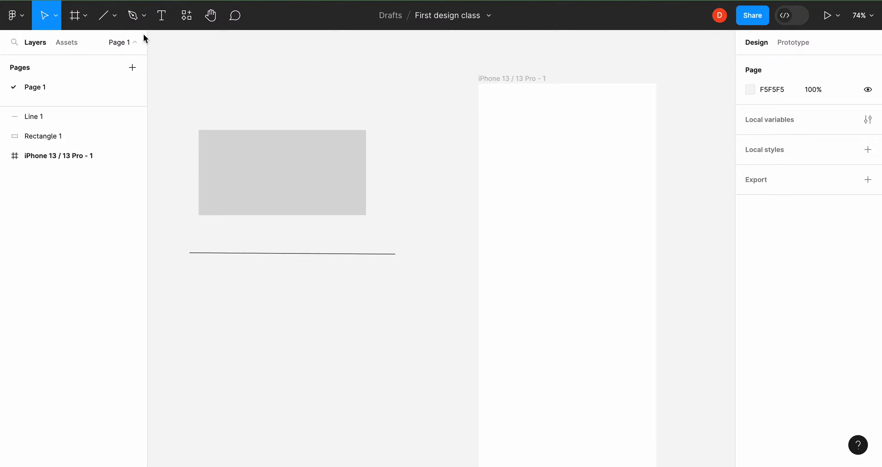
Step: Draw a nearly horizontal arrow pointing right below the line, about as long as the line, and deselect it
click(112, 16)
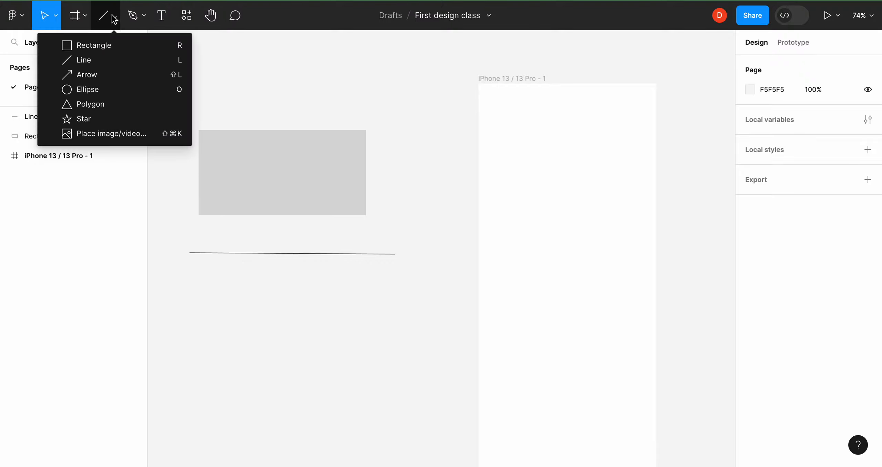
click(122, 74)
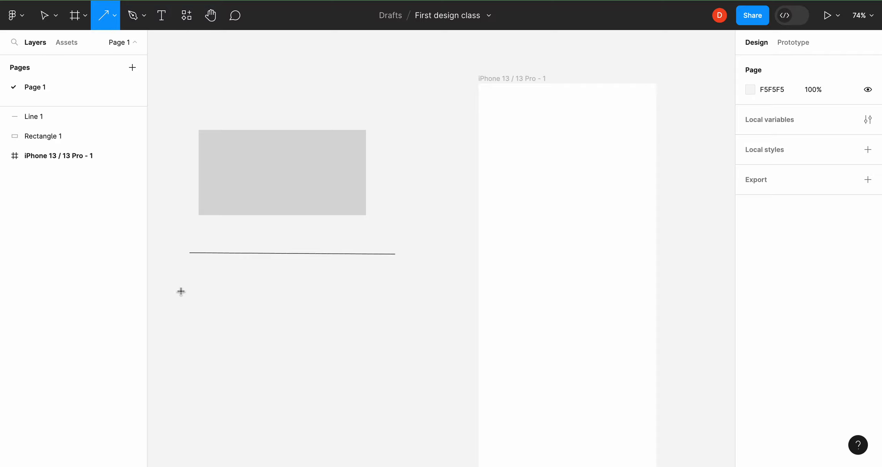
drag(184, 292, 381, 294)
click(376, 331)
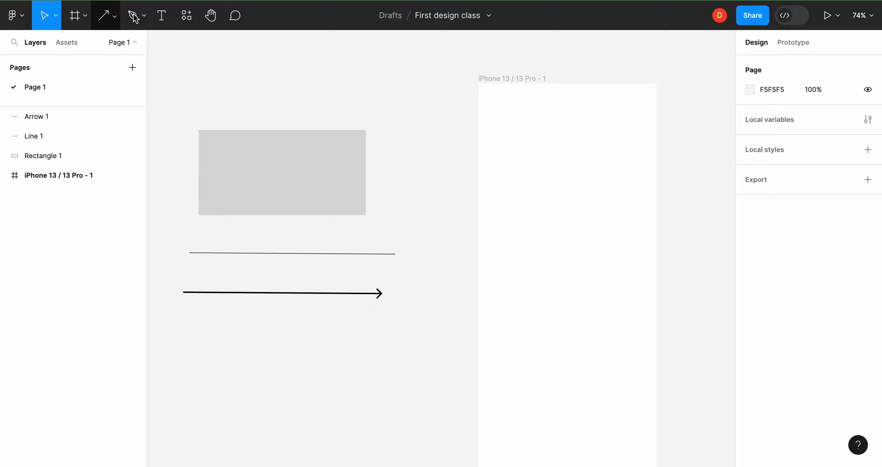
Step: Draw an ellipse about 187 × 206 below the arrow
click(115, 16)
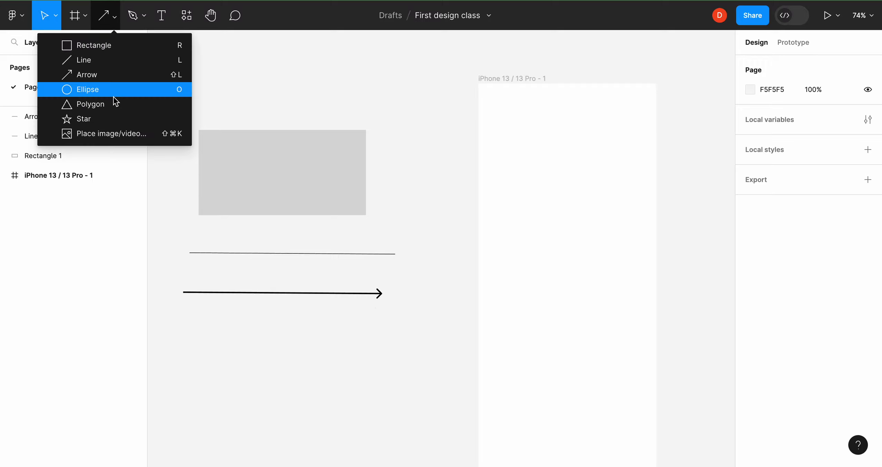
click(119, 89)
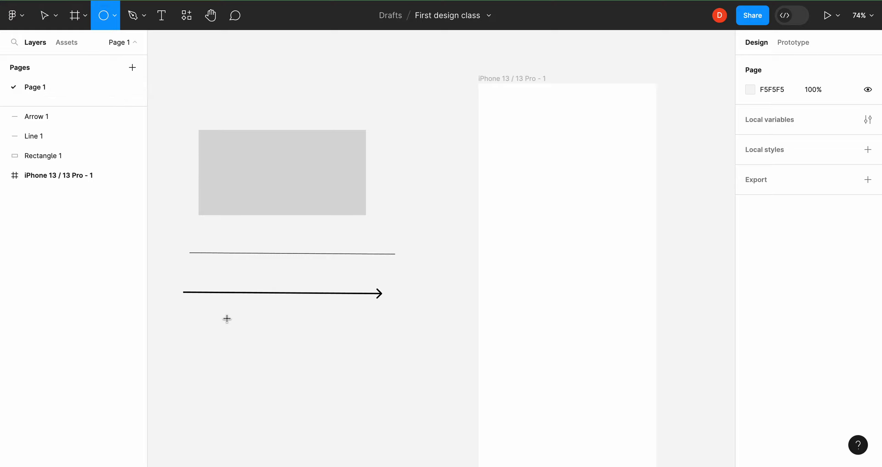
drag(224, 320, 310, 415)
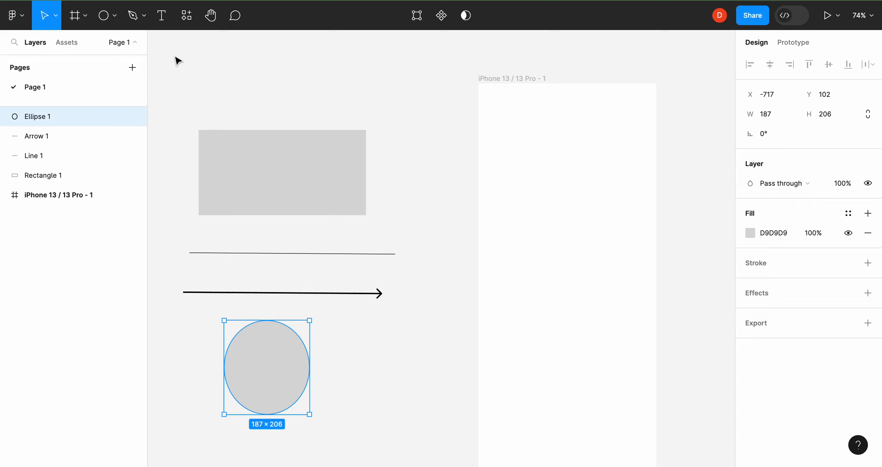
Step: Draw a three-sided polygon about 195 × 311 below the ellipse
click(117, 19)
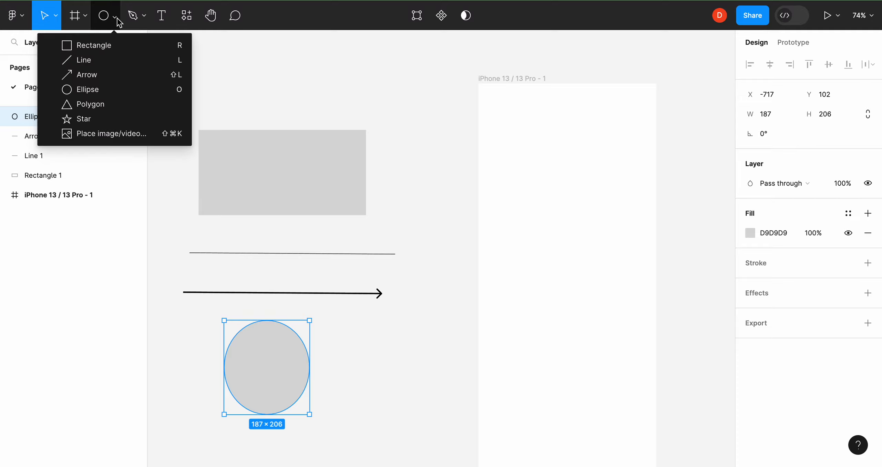
click(133, 111)
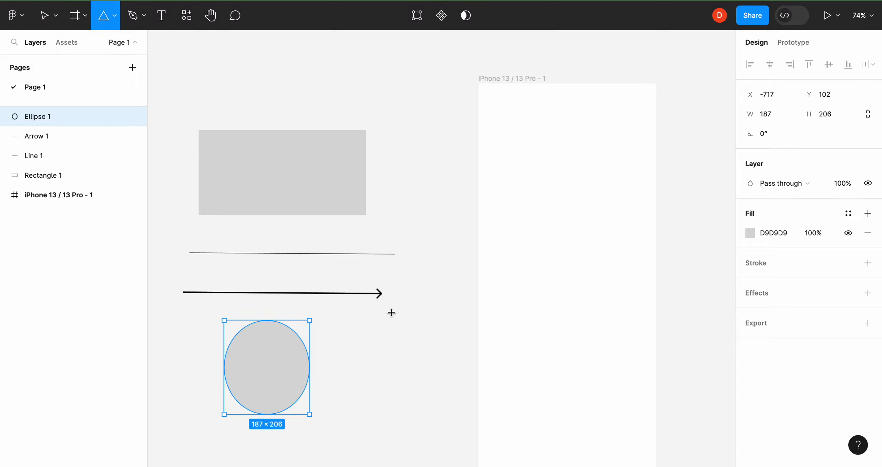
scroll(374, 333, down, 5)
scroll(374, 332, left, 2)
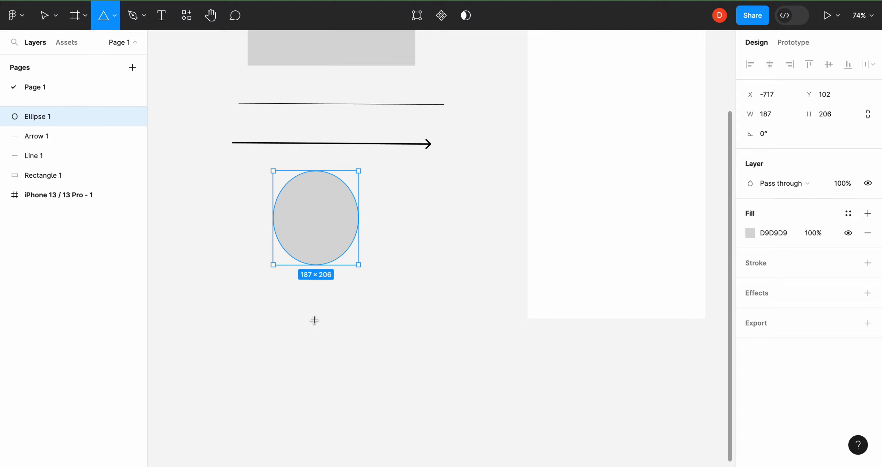
drag(299, 306, 389, 448)
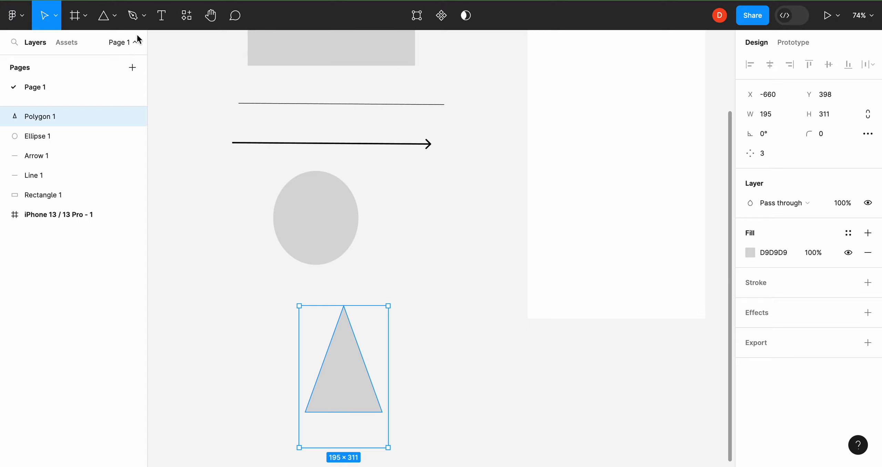
Step: Draw a five-pointed star about 191 × 236 to the right of the triangle, below the iPhone frame
click(114, 16)
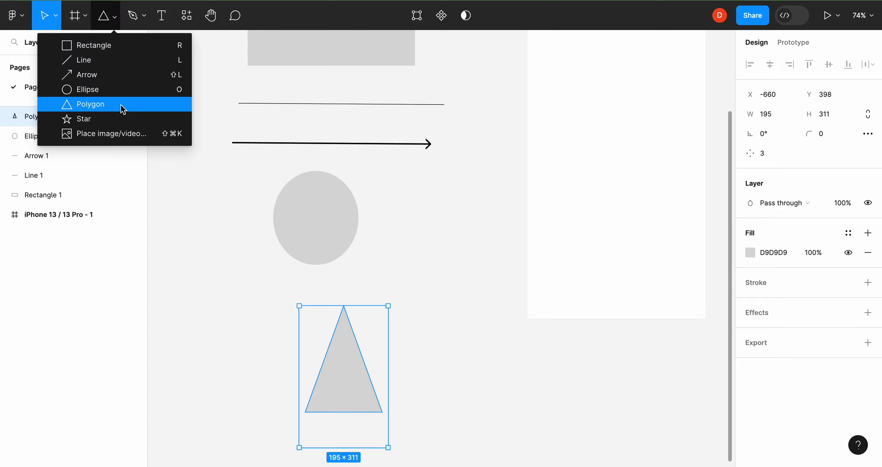
click(109, 121)
scroll(396, 286, down, 5)
scroll(396, 286, right, 5)
drag(371, 271, 459, 377)
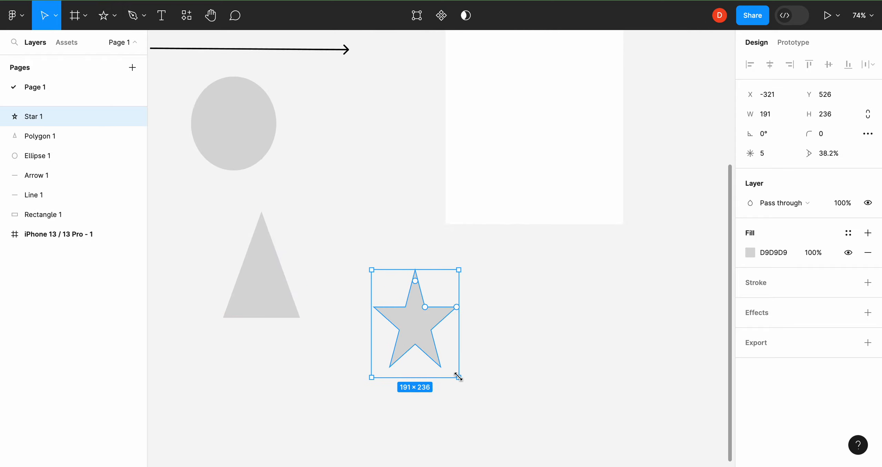
click(116, 20)
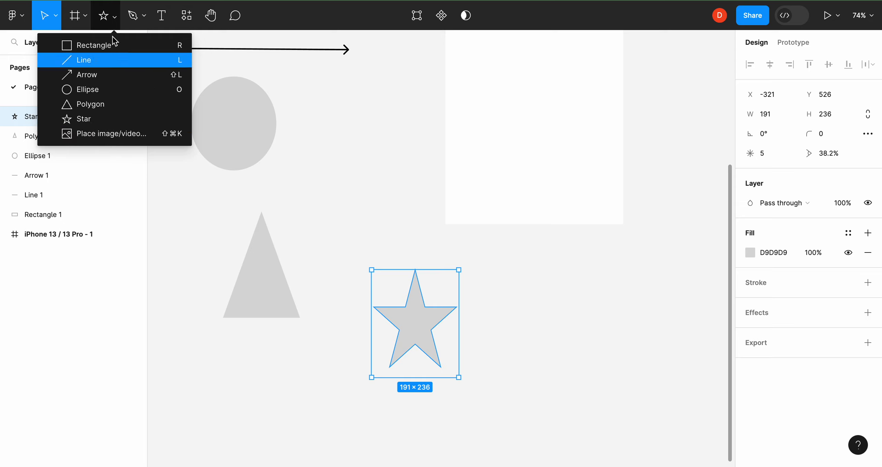
click(111, 136)
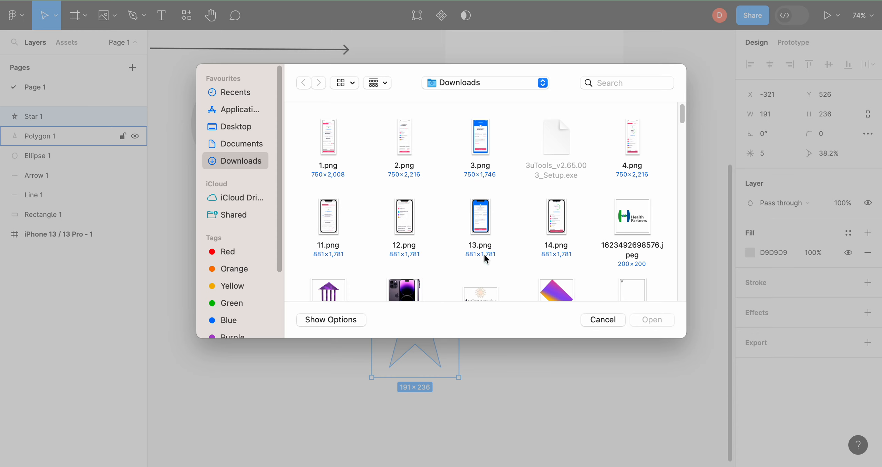
scroll(485, 260, down, 2)
click(489, 265)
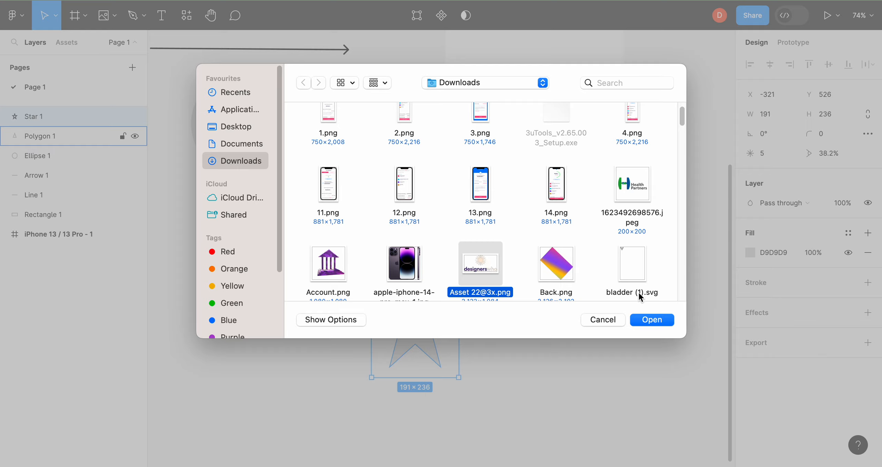
click(658, 322)
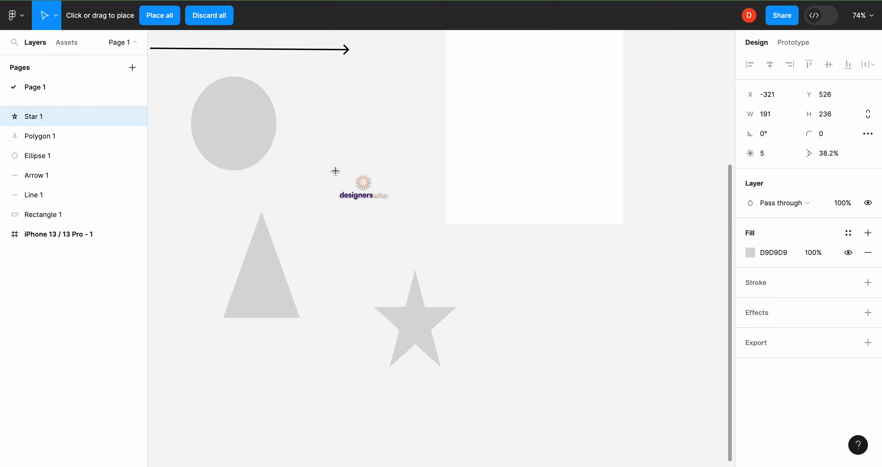
scroll(335, 171, down, 5)
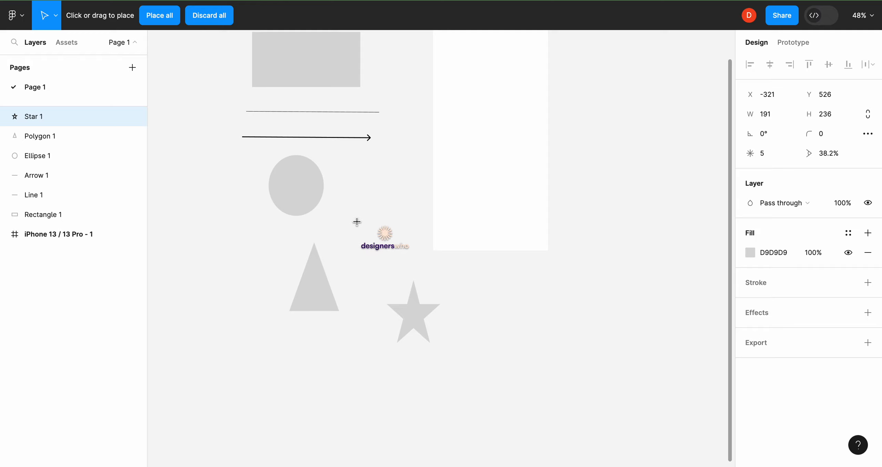
click(288, 184)
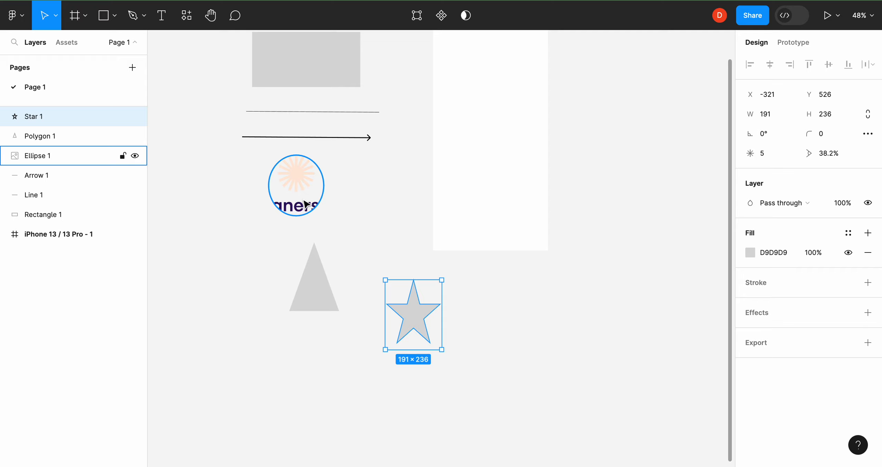
Step: Examine the image-filled ellipse and the rectangle up close
click(375, 202)
click(282, 185)
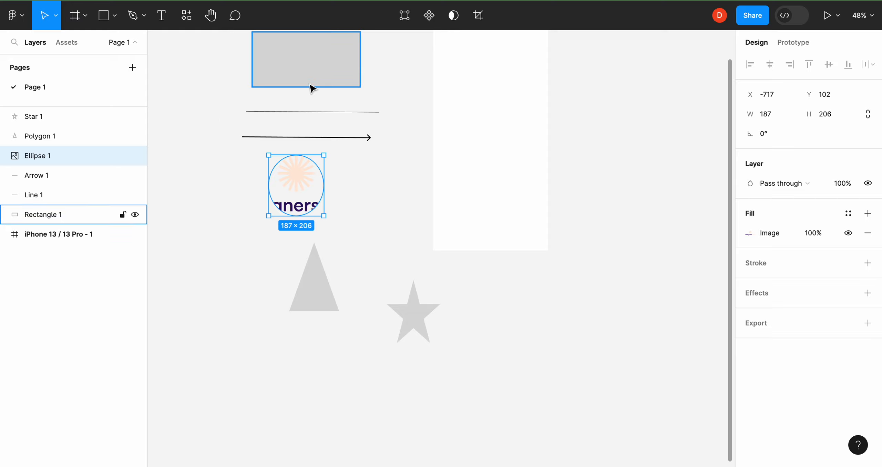
click(236, 112)
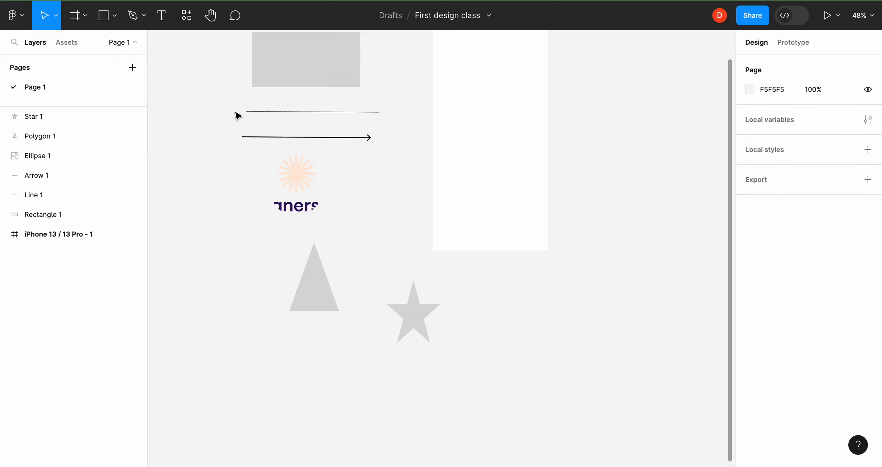
scroll(238, 115, up, 5)
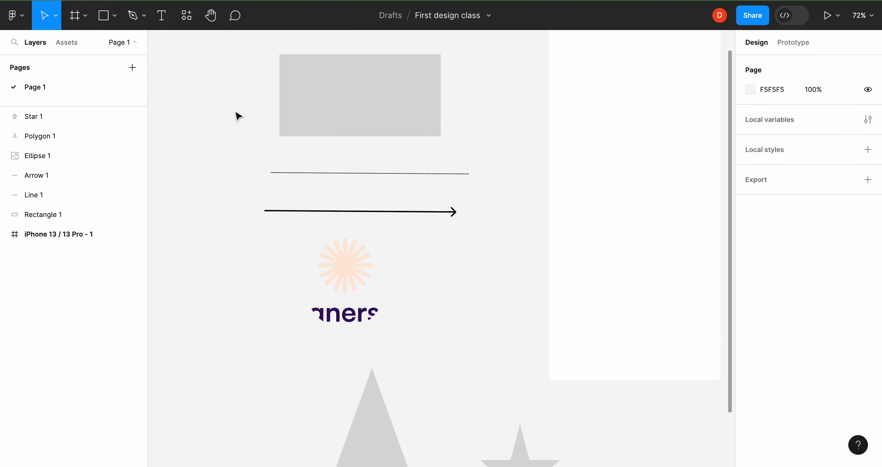
scroll(223, 120, right, 3)
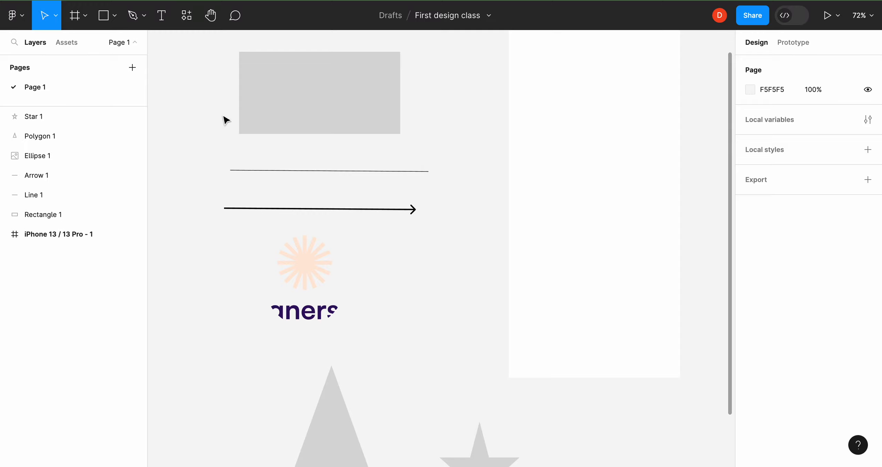
click(280, 117)
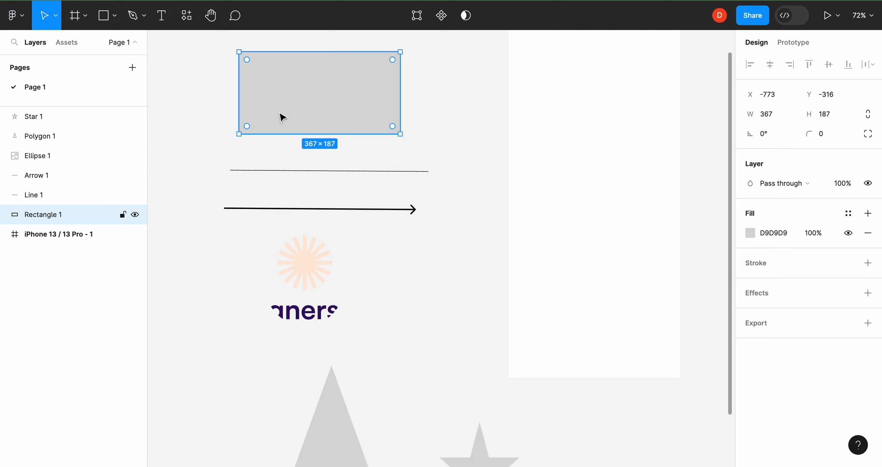
scroll(280, 117, left, 2)
click(247, 113)
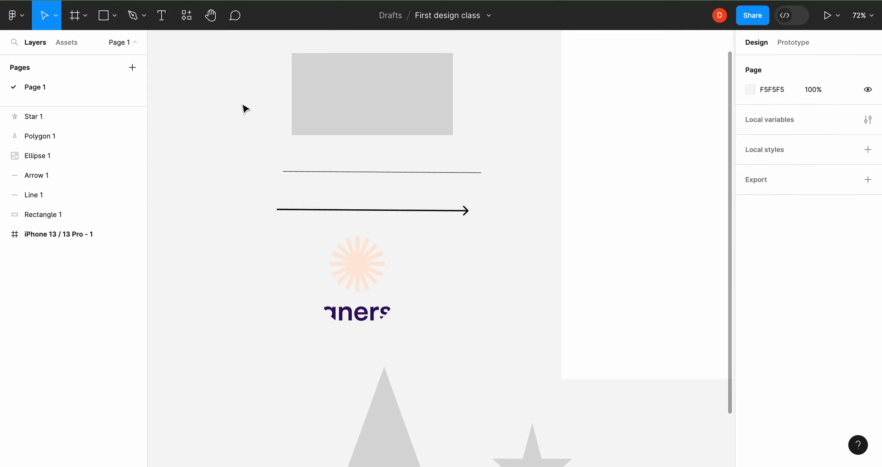
Step: Draw a proportionally constrained square about 202 × 202 to the left of the rectangle and shift it up roughly level with it
scroll(245, 107, left, 1)
scroll(242, 99, left, 1)
scroll(242, 99, up, 1)
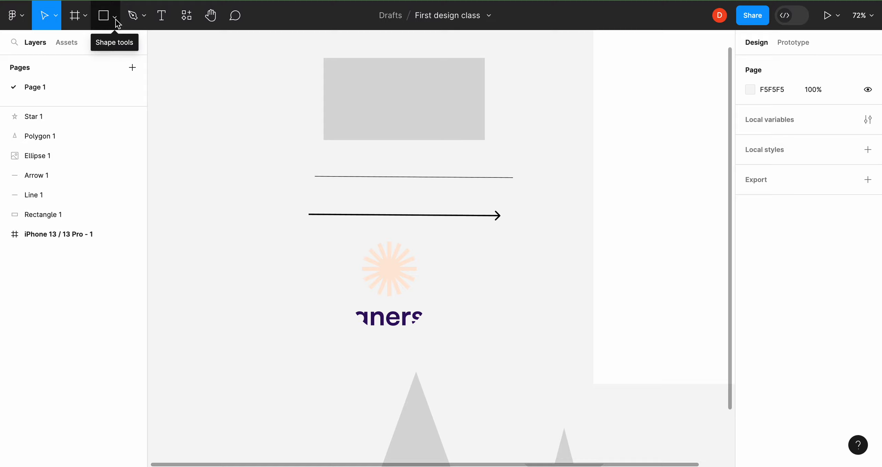
click(116, 19)
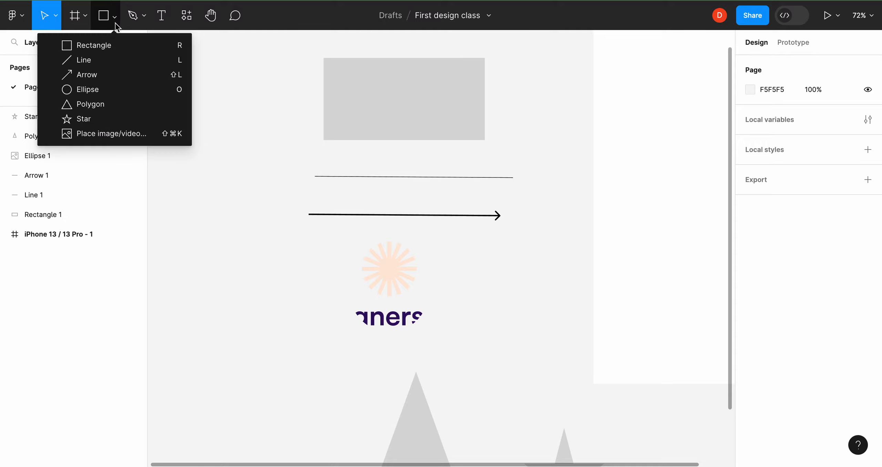
click(111, 49)
scroll(291, 166, left, 2)
scroll(291, 165, up, 3)
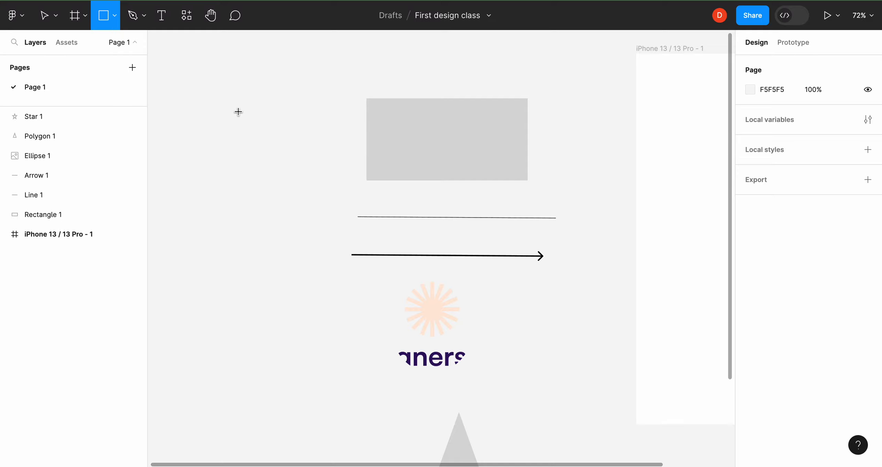
mouse_move(231, 108)
mouse_down()
mouse_move(276, 153)
mouse_move(295, 195)
mouse_up()
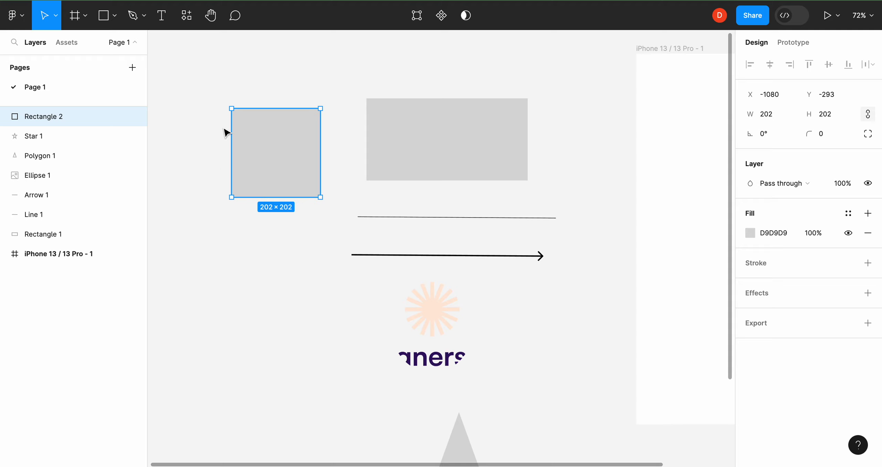
drag(284, 156, 281, 141)
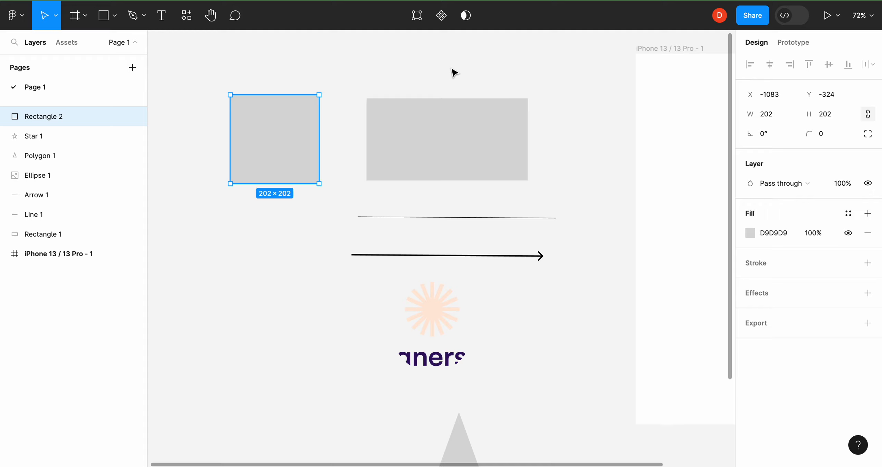
Step: Draw a perfectly horizontal line about 303 long below the square, to the left of the slightly slanted line
click(425, 218)
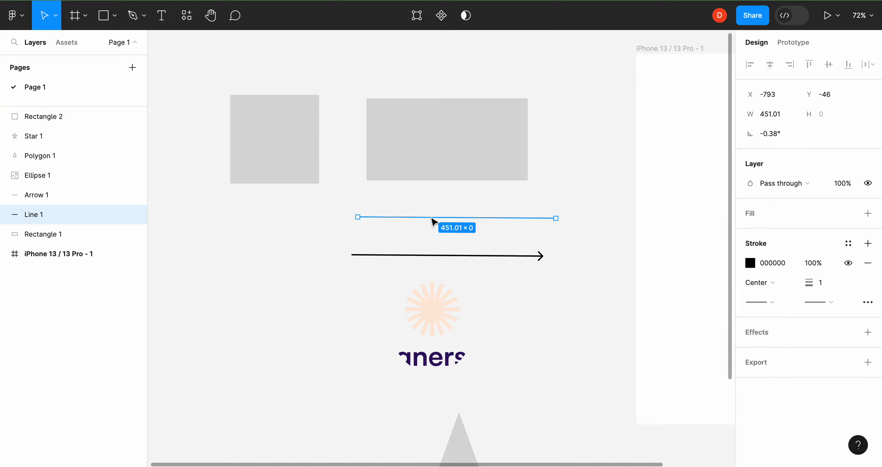
click(431, 231)
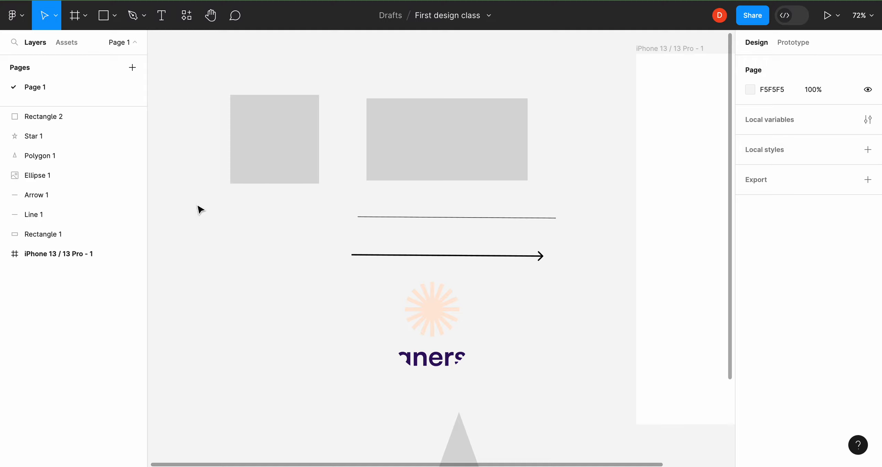
click(114, 21)
click(113, 59)
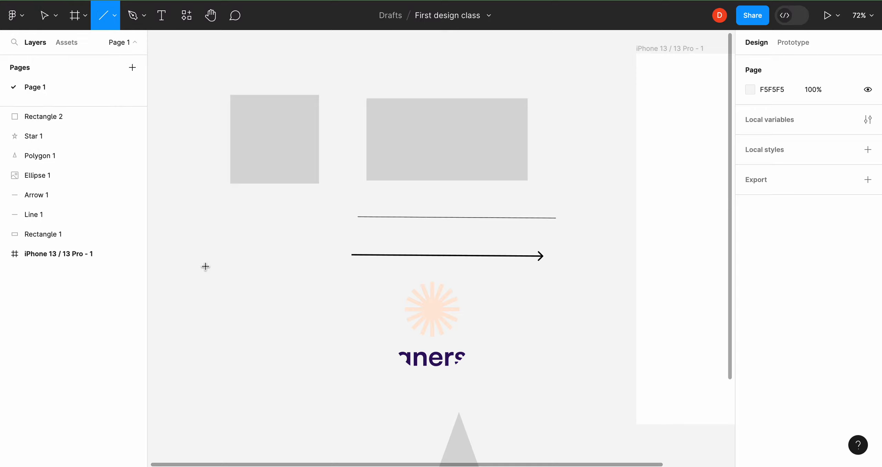
drag(167, 215, 298, 224)
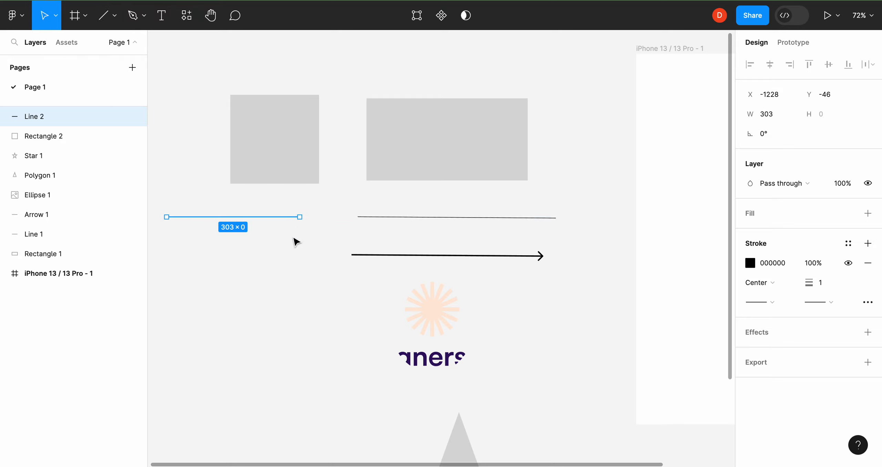
click(295, 241)
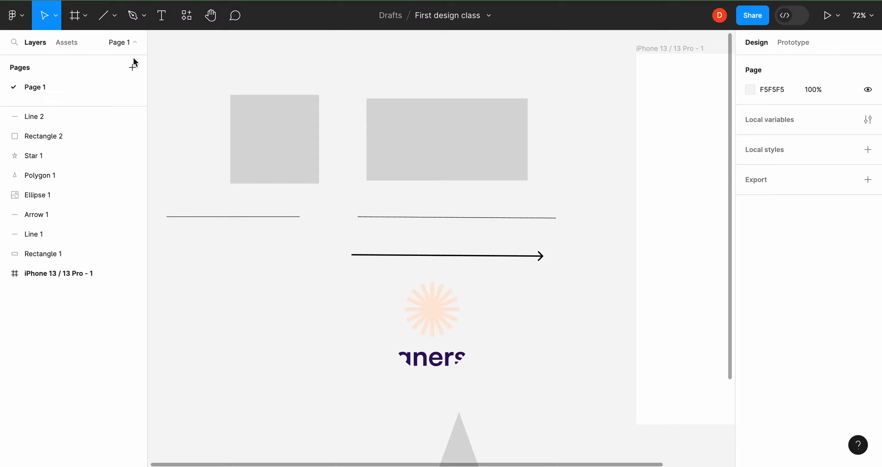
Step: Draw a perfectly horizontal arrow below the new straight line, to the left of the existing arrow
click(114, 17)
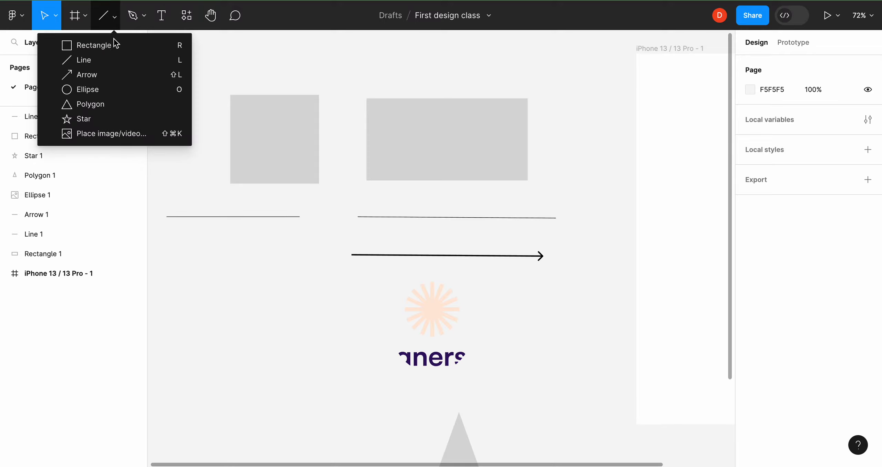
click(103, 74)
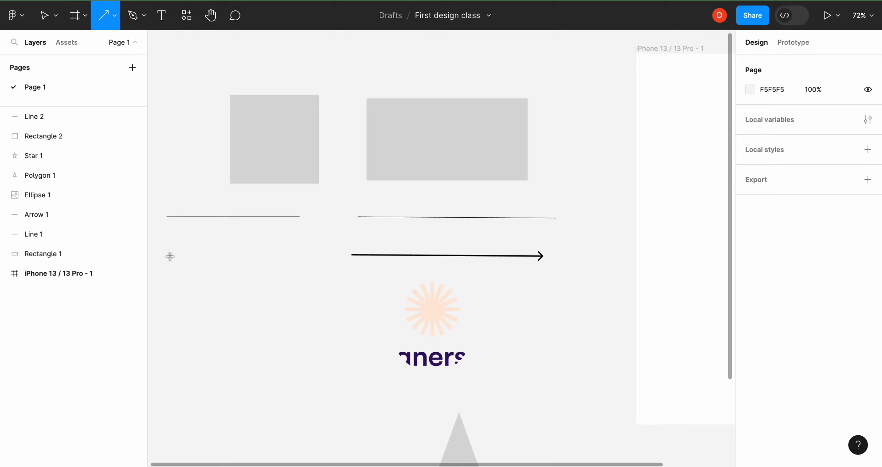
drag(169, 254, 282, 272)
click(279, 288)
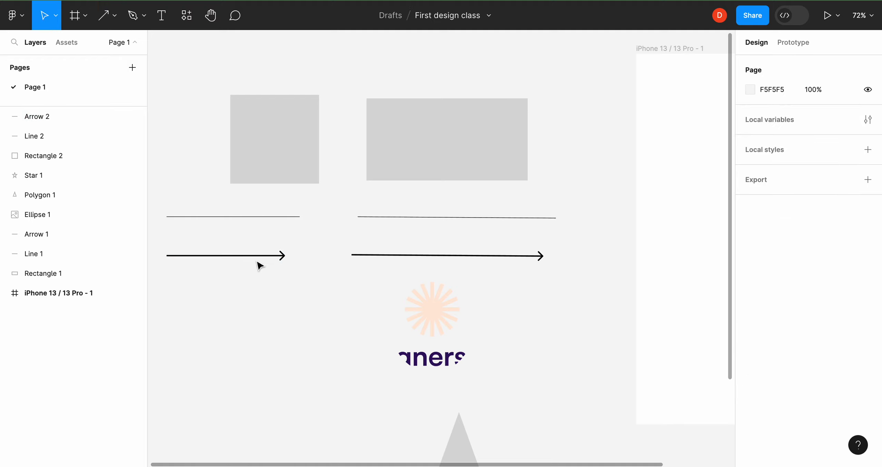
Step: Draw a perfect circle about 180 × 180 below the new arrow, to the left of the image-filled ellipse
scroll(310, 255, down, 5)
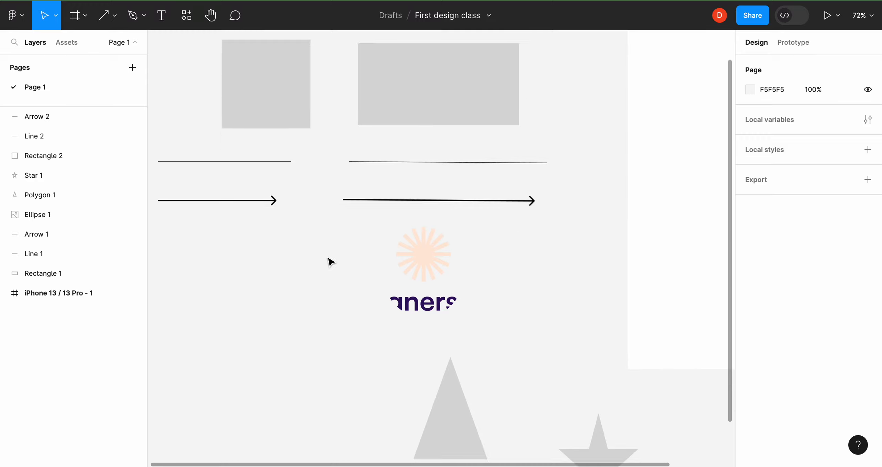
click(114, 15)
click(102, 91)
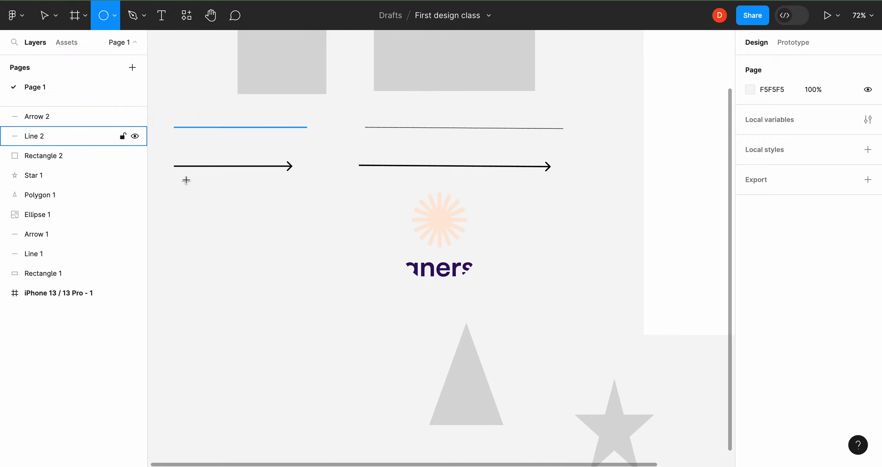
drag(205, 229, 284, 307)
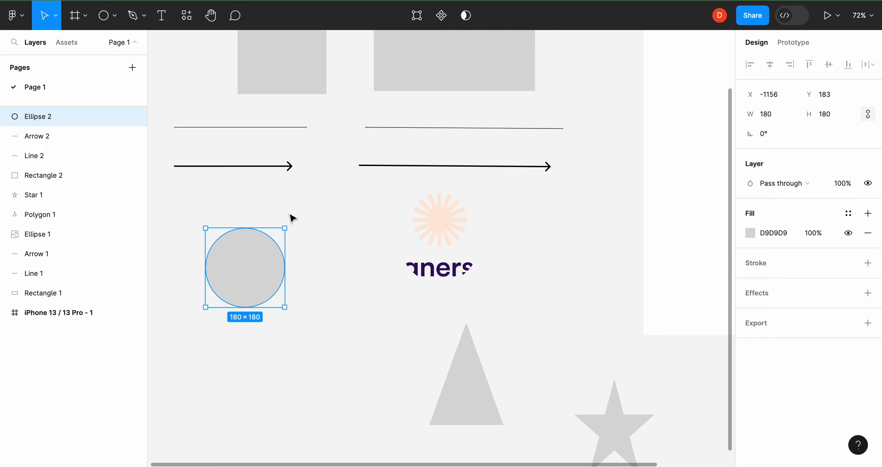
click(359, 217)
Step: Draw a proportionally constrained triangle about 262 × 262 and move it clear of the narrow triangle, to its left below the circle
scroll(351, 204, down, 5)
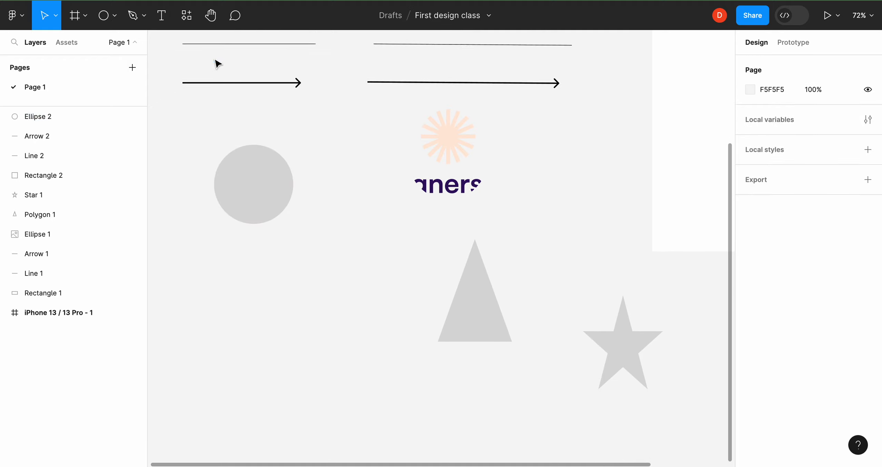
click(115, 17)
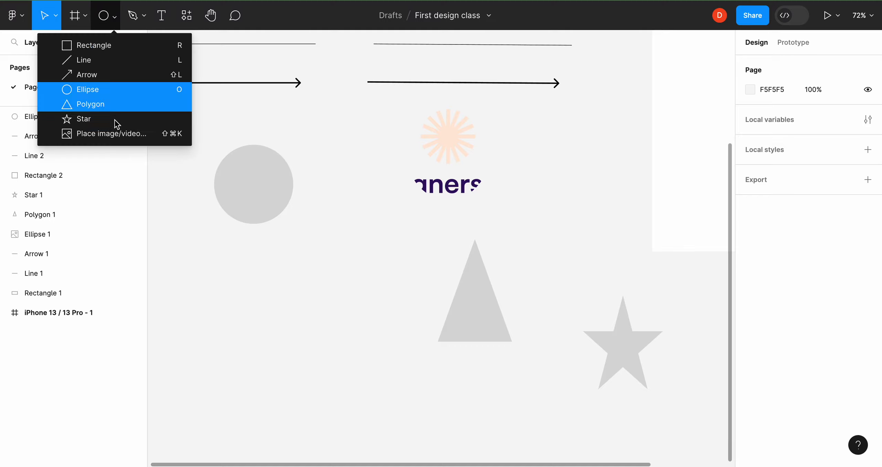
click(124, 105)
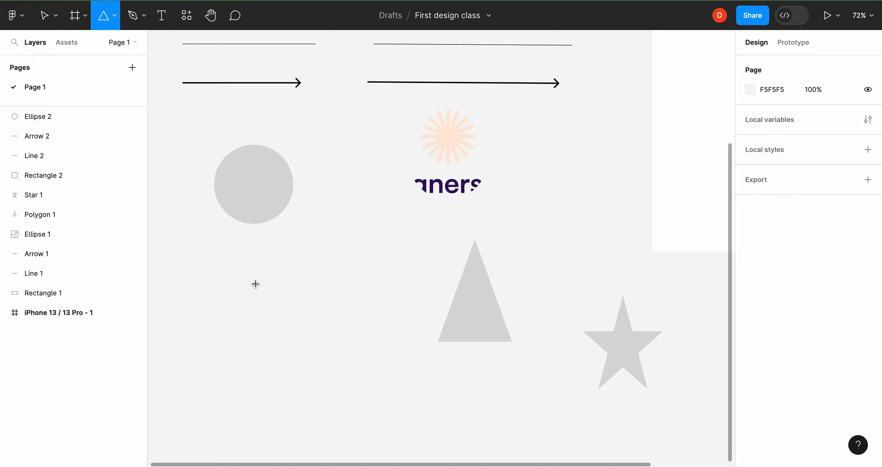
drag(316, 257, 393, 386)
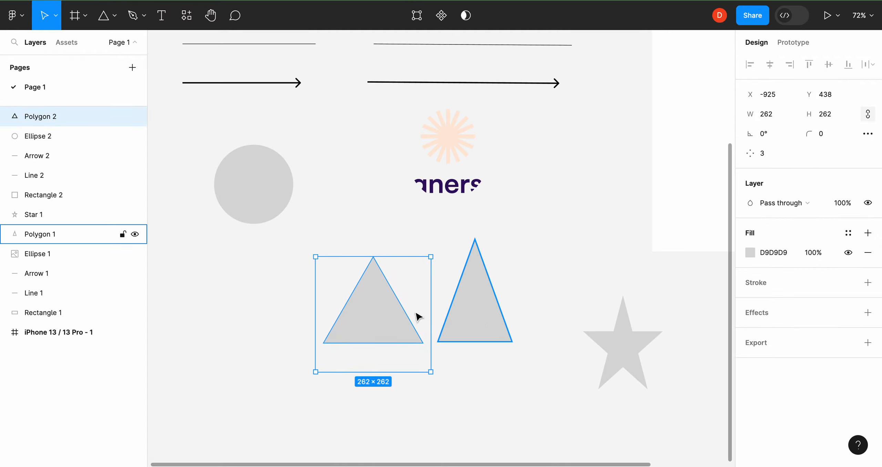
drag(374, 305, 317, 302)
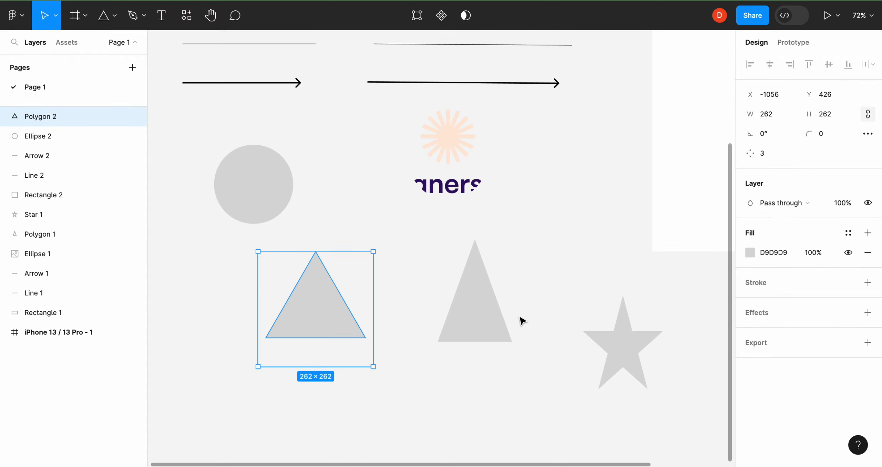
Step: Draw a proportionally constrained five-pointed star to the right of the first star, below the iPhone frame
click(114, 15)
click(112, 122)
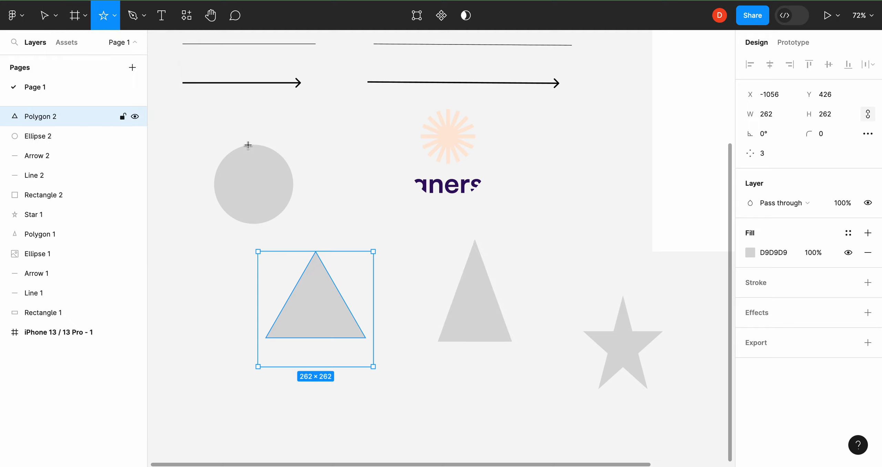
scroll(362, 208, right, 10)
scroll(363, 209, down, 2)
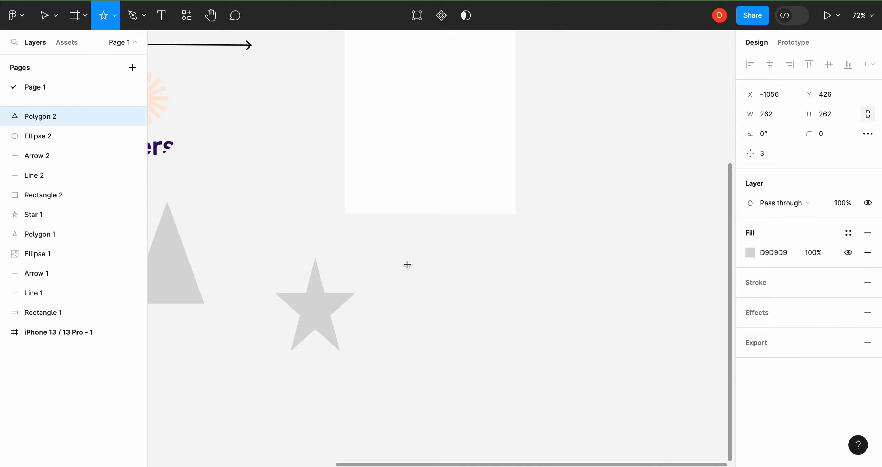
drag(402, 265, 500, 361)
click(570, 329)
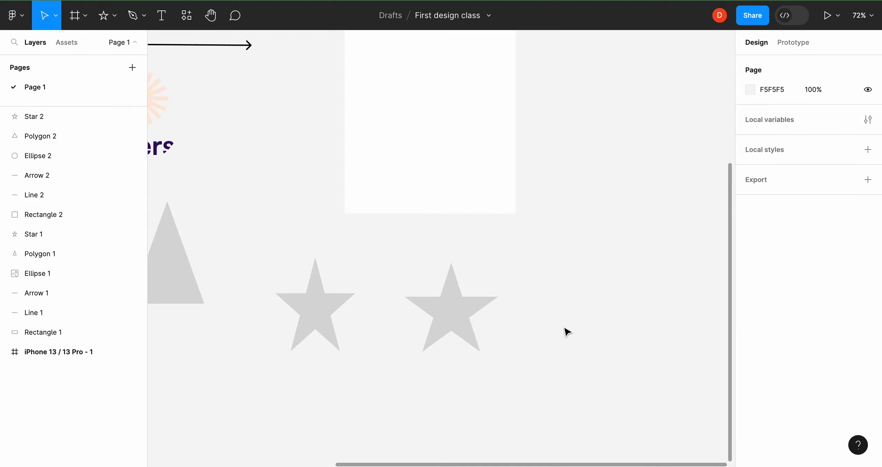
Step: Draw a text box about 478 × 133 in the empty canvas area below the two triangles
scroll(452, 324, down, 5)
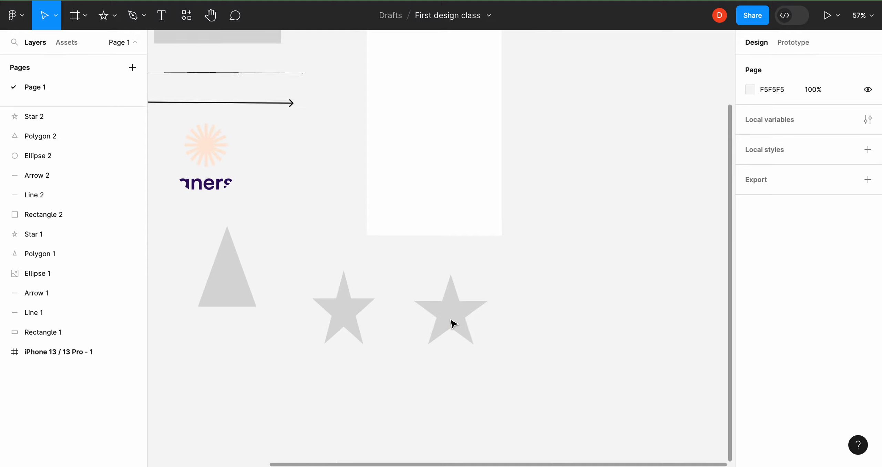
scroll(452, 323, up, 3)
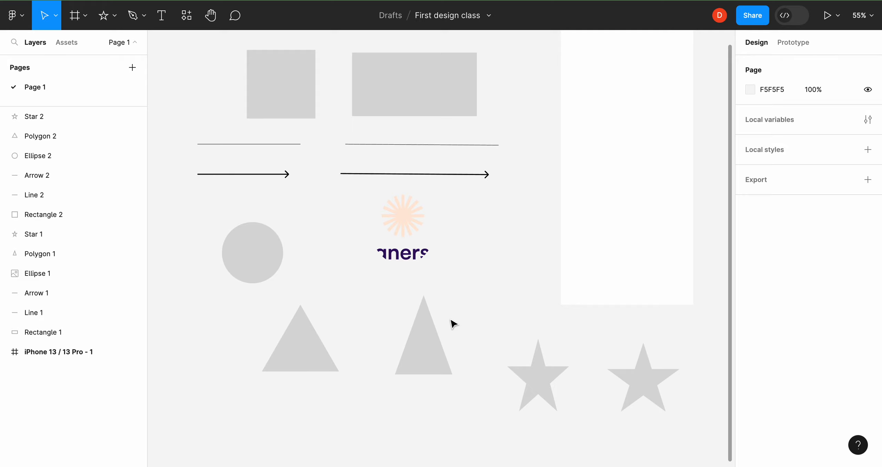
scroll(454, 324, right, 4)
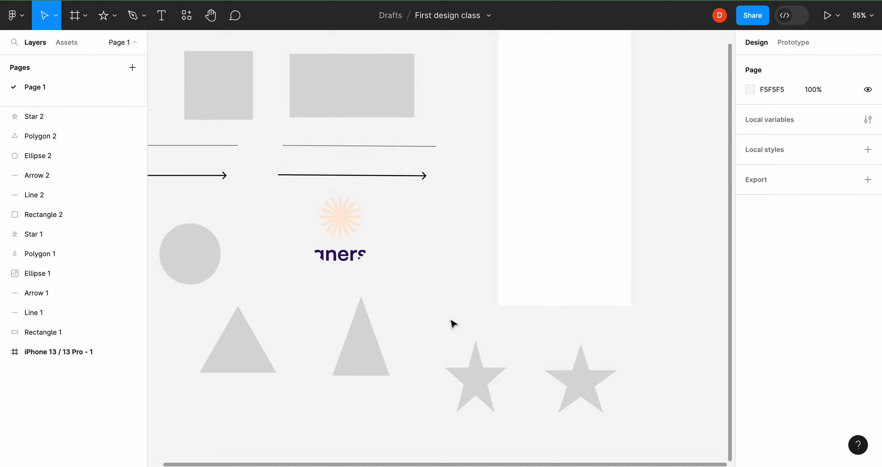
scroll(453, 324, up, 1)
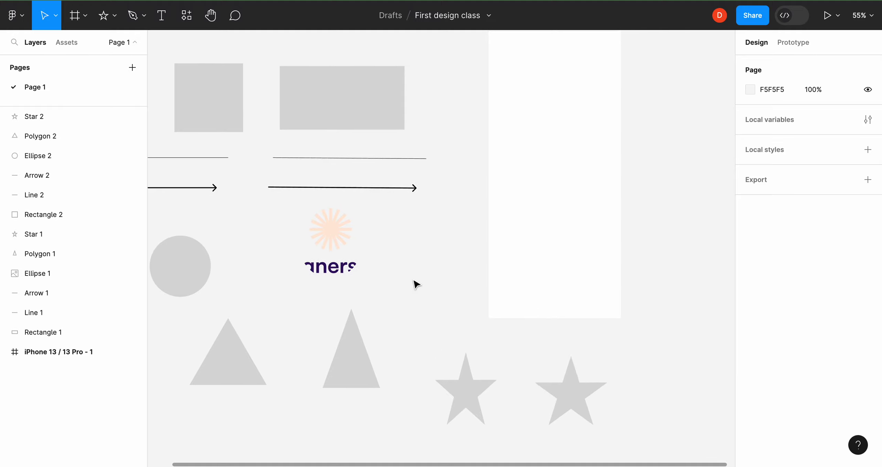
click(164, 21)
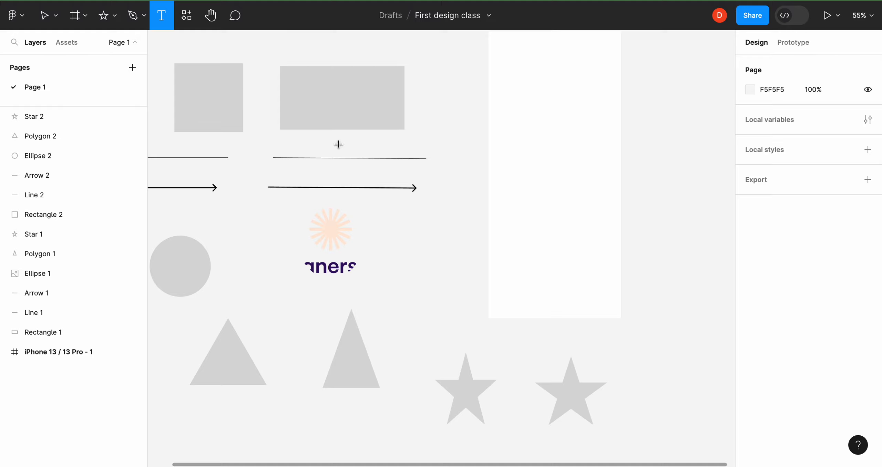
scroll(339, 144, down, 6)
scroll(428, 240, left, 4)
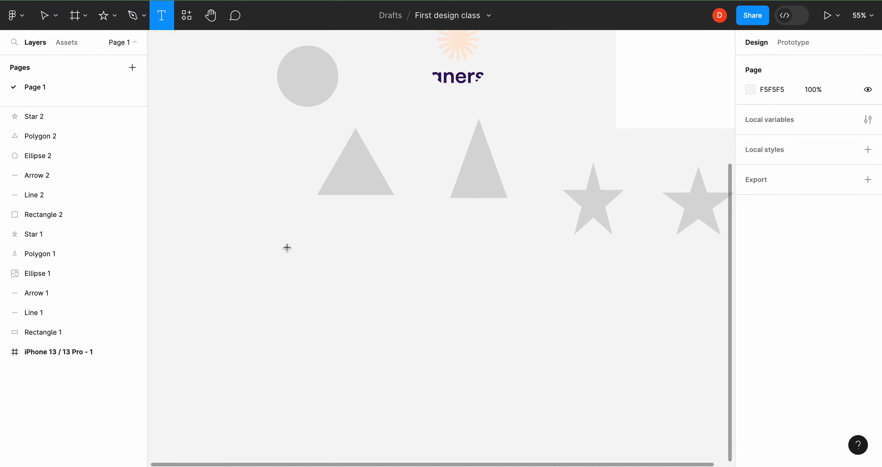
drag(287, 243, 449, 287)
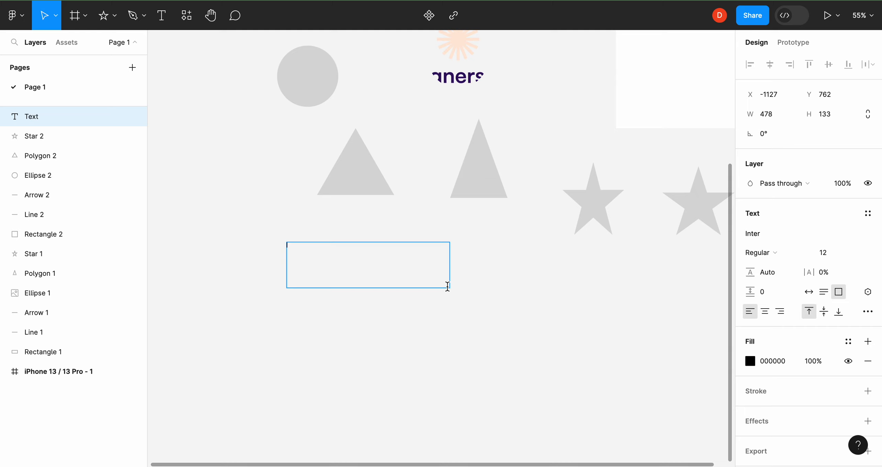
Step: Enter "This is an awesome tutorial" in the new text box and finish editing it
text(This is)
scroll(444, 297, up, 3)
scroll(445, 292, left, 1)
scroll(445, 293, up, 1)
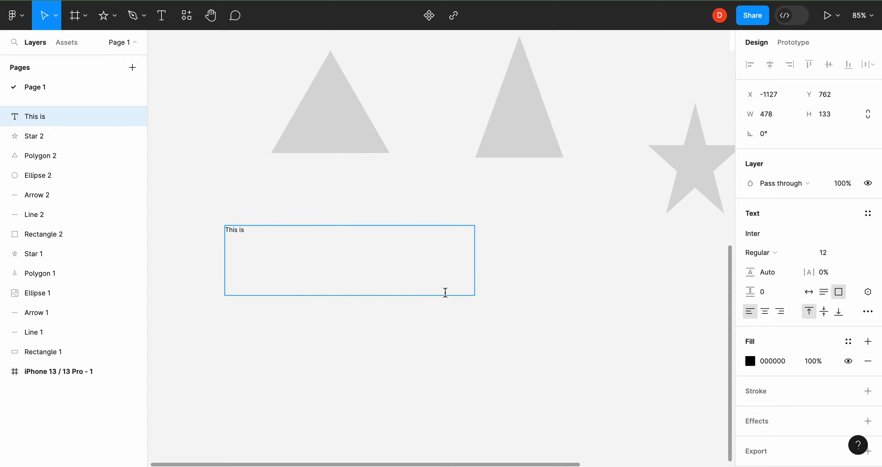
text(an awesome tut)
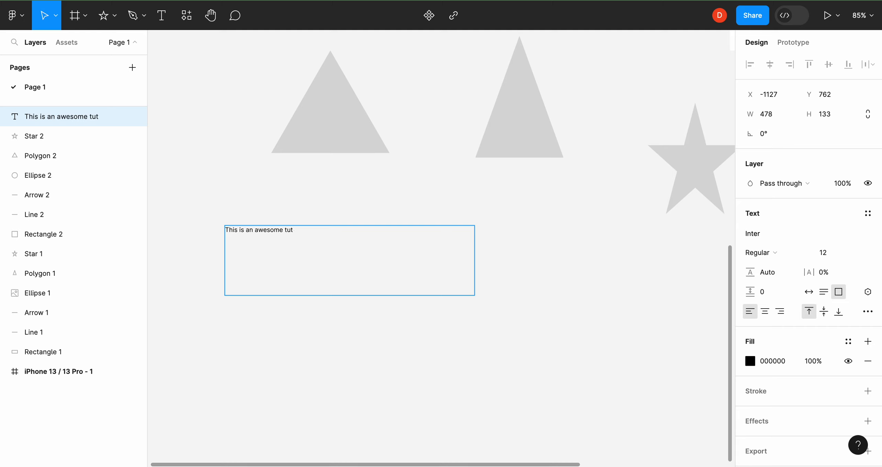
text(orial)
key(Escape)
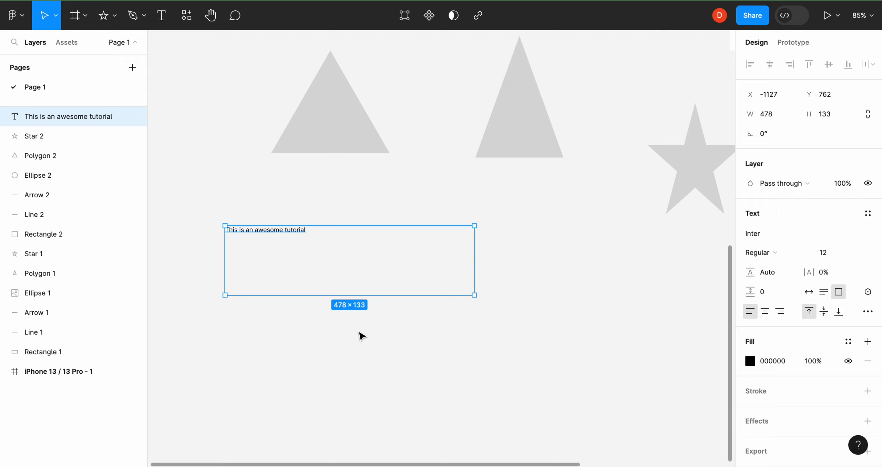
click(358, 339)
Step: Move the text box slightly down and to the left, and shift the proportional triangle slightly up and to the right
scroll(358, 338, down, 5)
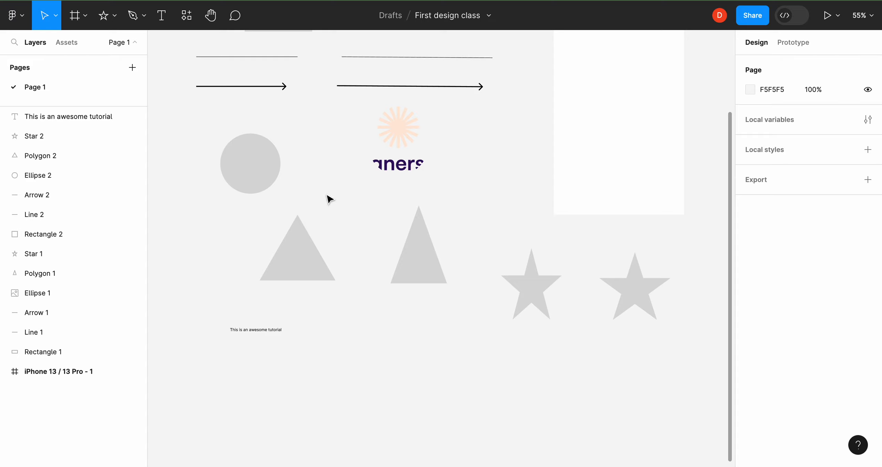
scroll(473, 266, up, 2)
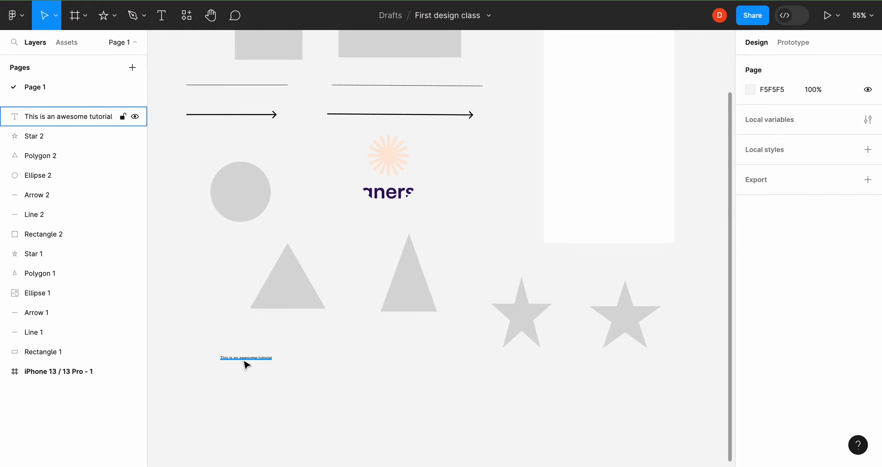
drag(245, 363, 247, 391)
mouse_move(292, 298)
mouse_down()
mouse_move(279, 278)
mouse_move(302, 294)
mouse_up()
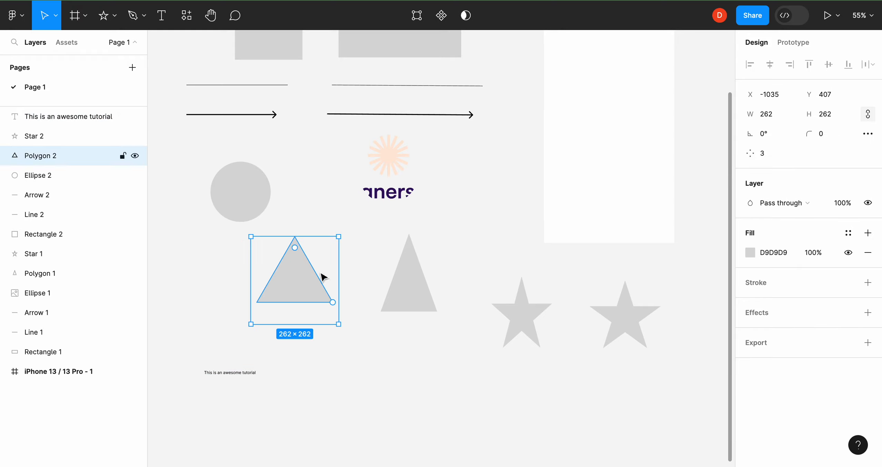
Step: Shift the image-filled ellipse slightly down and to the right, then deselect it
double_click(402, 188)
double_click(455, 190)
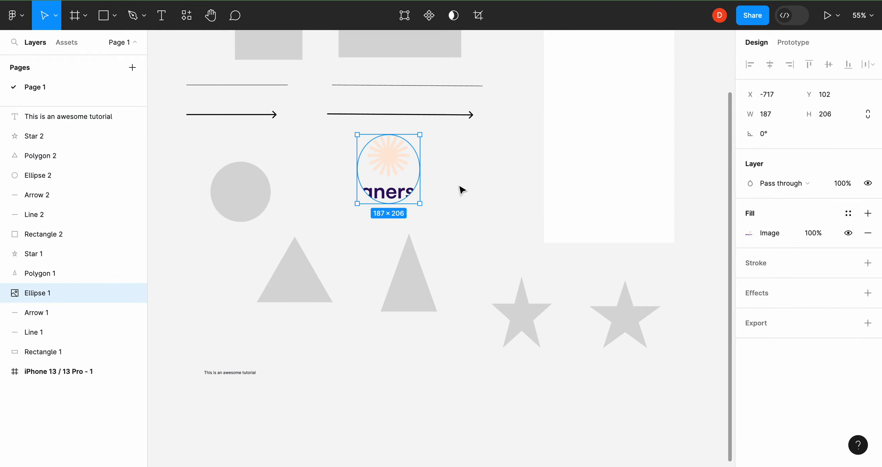
mouse_move(378, 176)
mouse_down()
mouse_move(402, 173)
mouse_move(378, 177)
mouse_up()
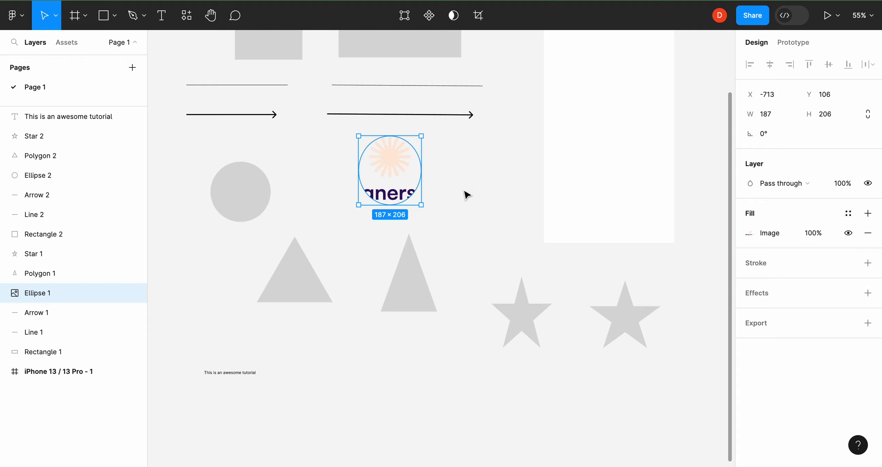
click(465, 195)
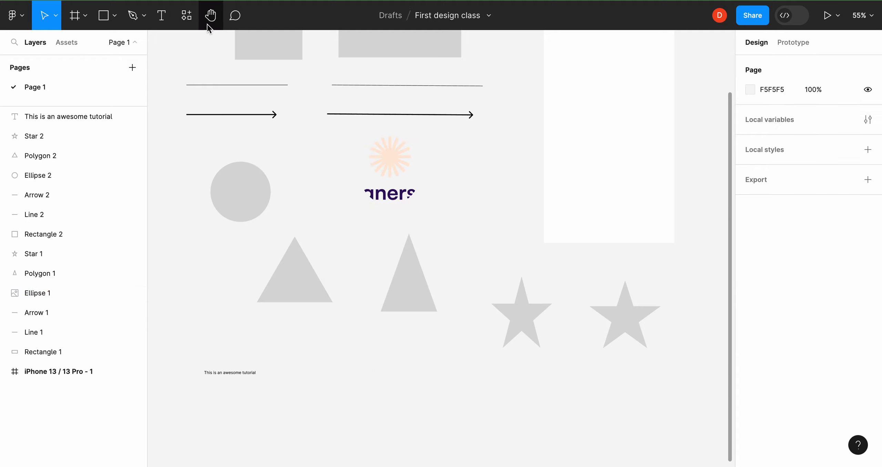
Step: Look at the components section of the resources browser and close it again
click(251, 380)
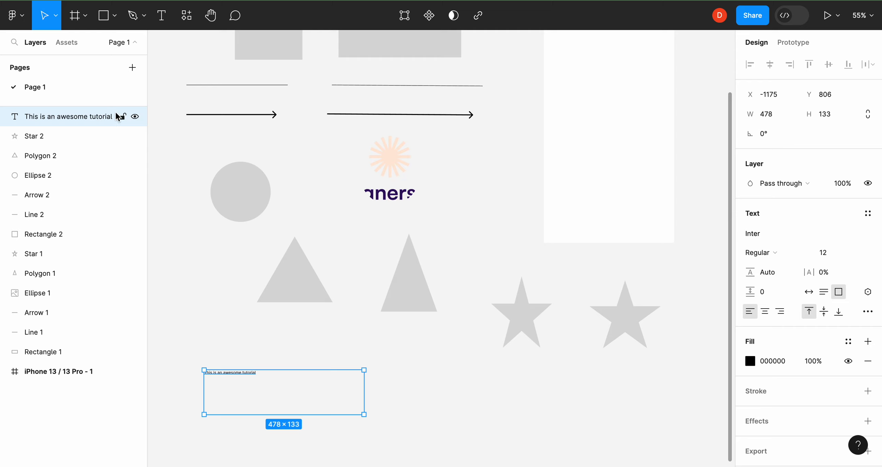
click(186, 16)
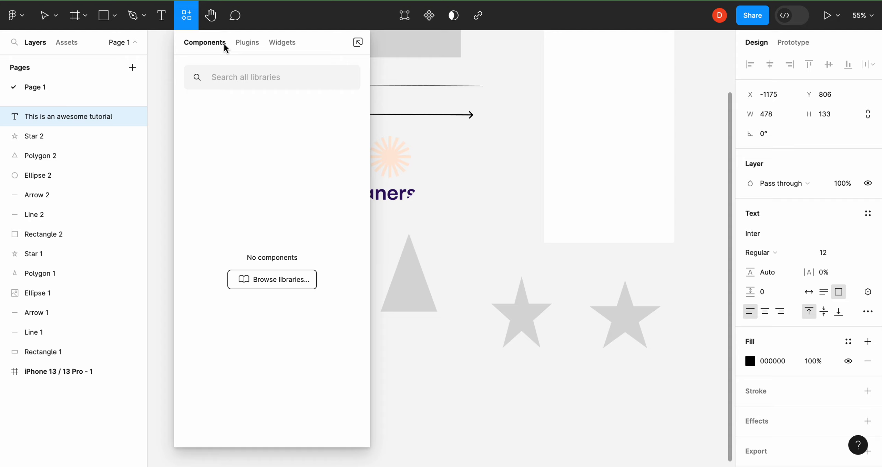
click(472, 168)
scroll(470, 164, up, 3)
scroll(470, 164, right, 1)
scroll(470, 164, left, 3)
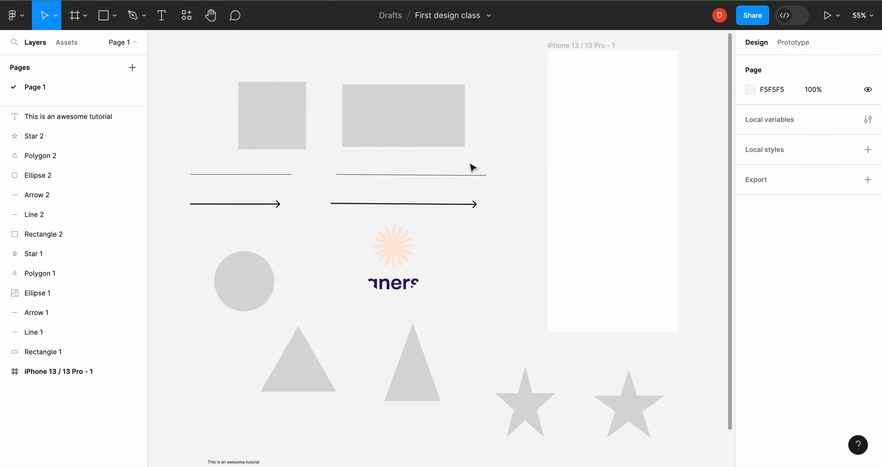
scroll(470, 165, down, 2)
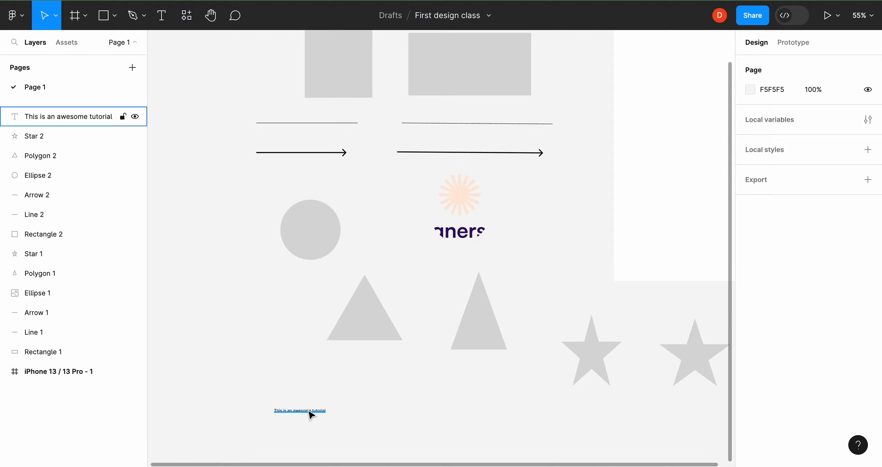
scroll(276, 200, up, 3)
scroll(275, 201, left, 2)
scroll(261, 120, right, 2)
scroll(261, 120, down, 1)
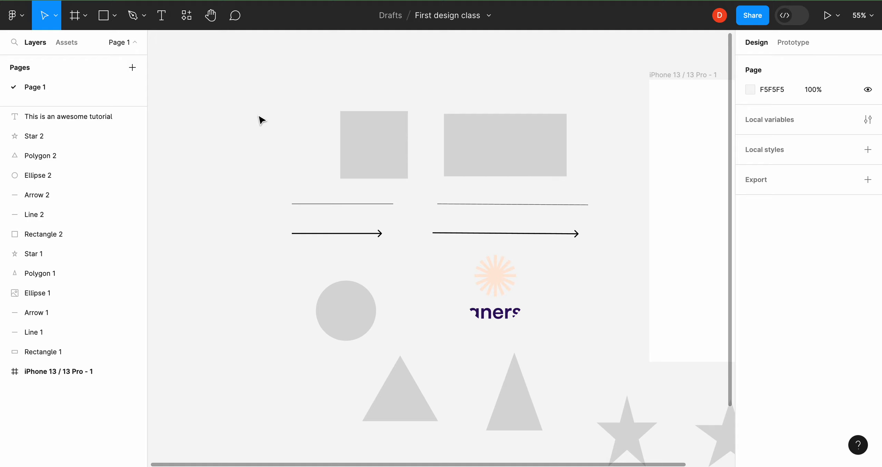
scroll(262, 120, left, 2)
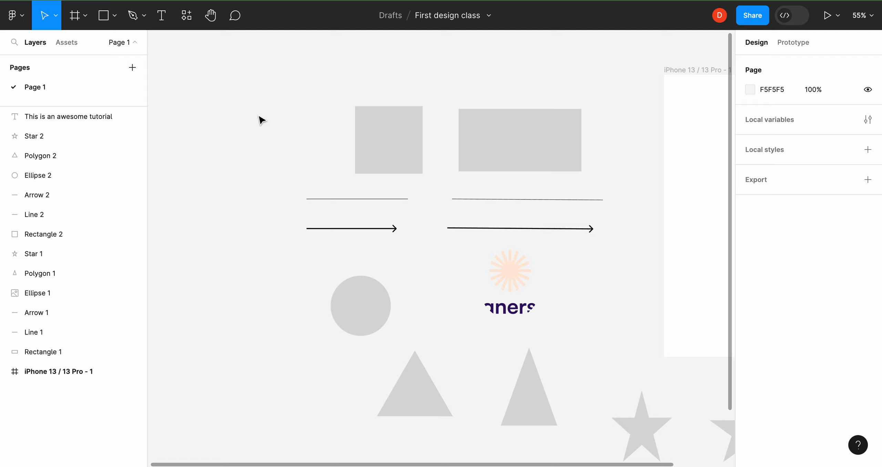
Step: Draw a wide rectangle about 335 × 73 to the left of the circle as a button background
click(108, 24)
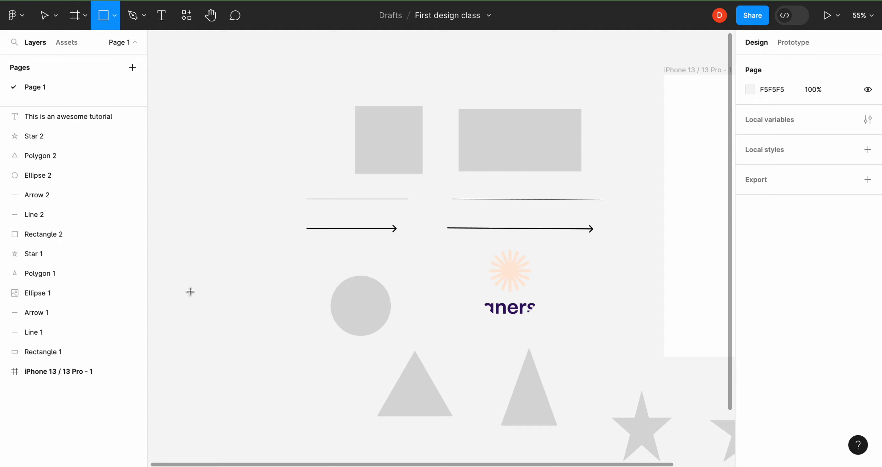
mouse_move(174, 255)
mouse_down()
mouse_move(231, 281)
mouse_move(286, 283)
mouse_up()
scroll(244, 241, left, 2)
scroll(245, 241, down, 1)
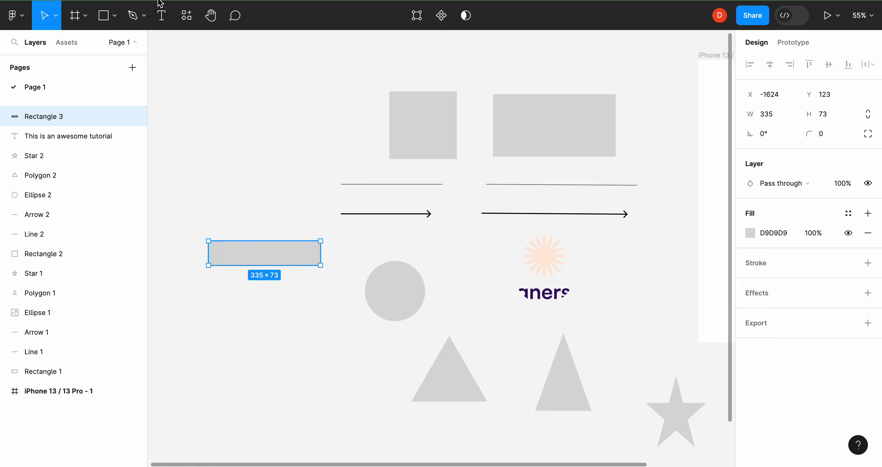
click(161, 24)
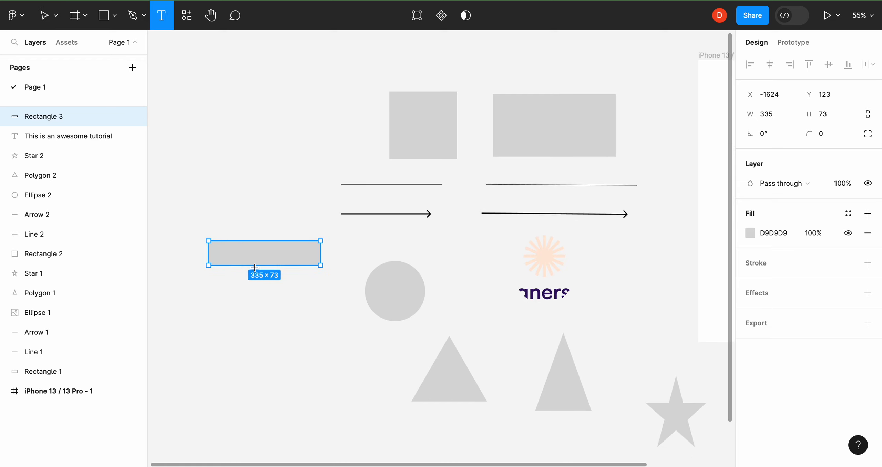
drag(231, 248, 298, 260)
click(273, 298)
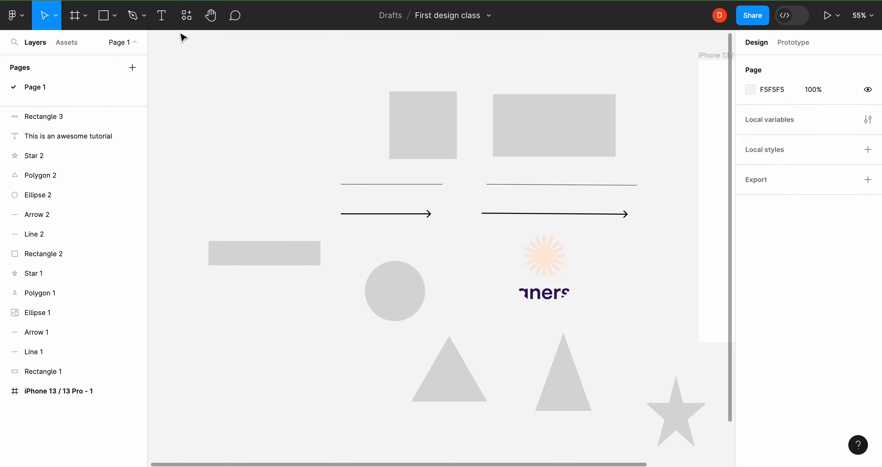
Step: Place an auto-width text reading "Create" on the new wide rectangle
click(161, 15)
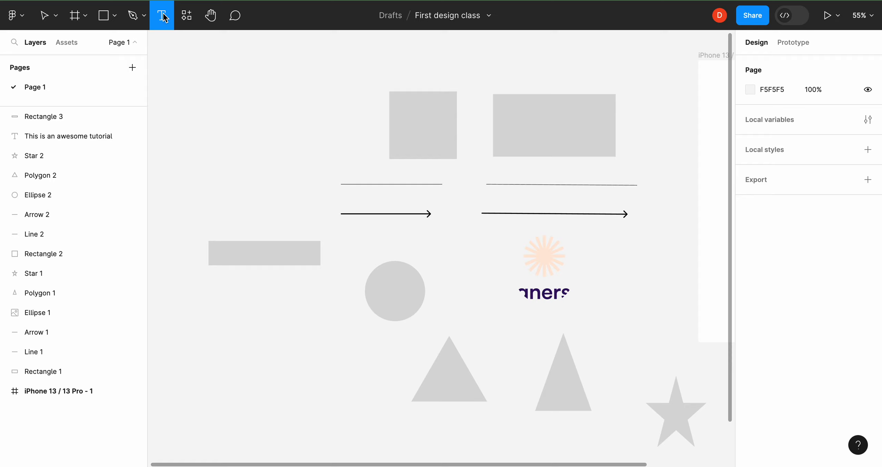
click(234, 253)
text(Create)
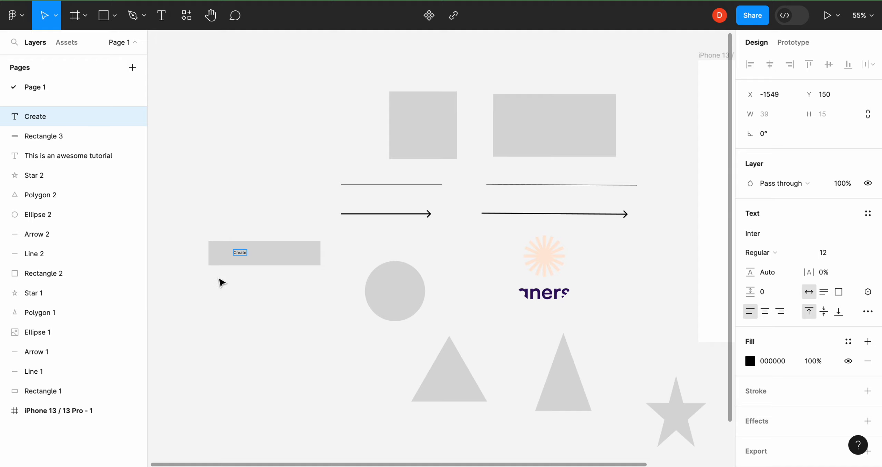
Step: Set the font size of the "Create" text to 14
scroll(220, 282, up, 5)
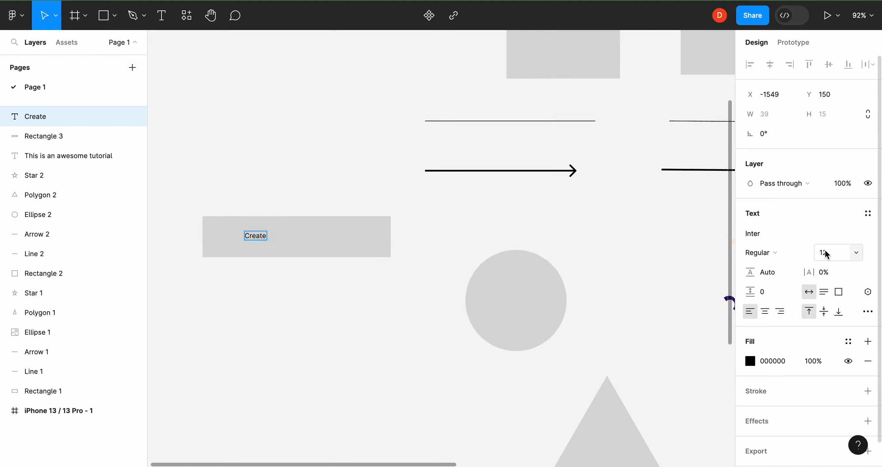
click(854, 254)
key(Escape)
click(857, 259)
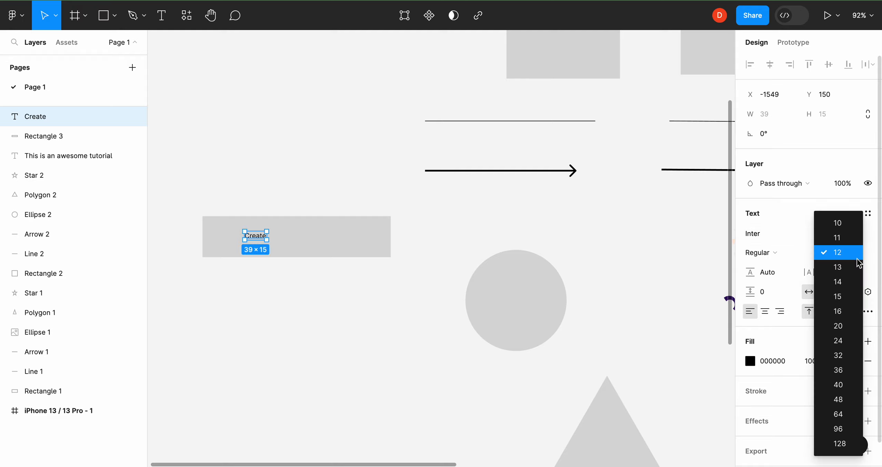
click(845, 283)
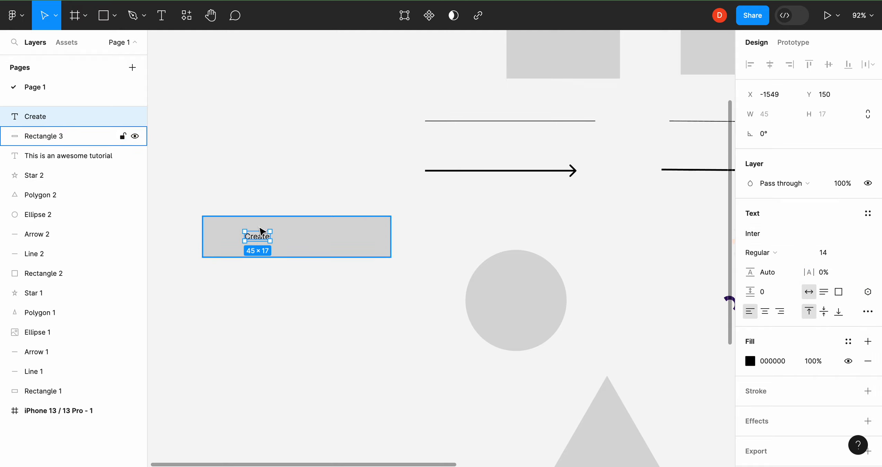
Step: Extend the button text to "Create an account" and move it to the middle of the wide rectangle
double_click(266, 237)
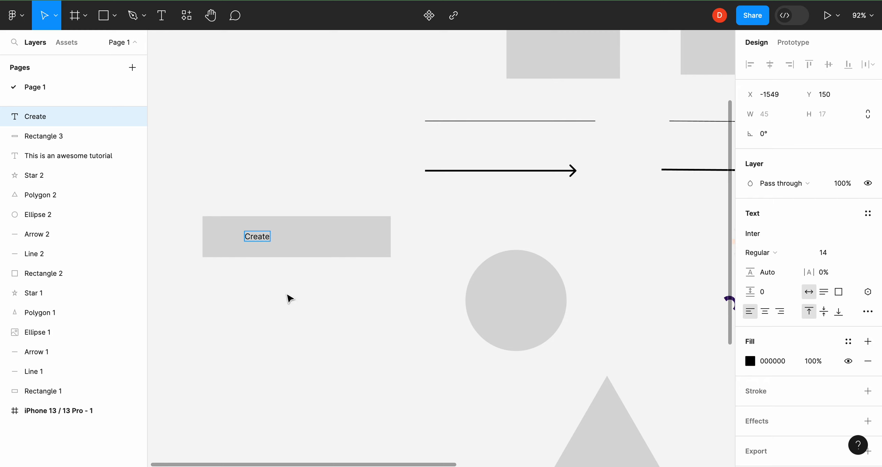
text(an accout)
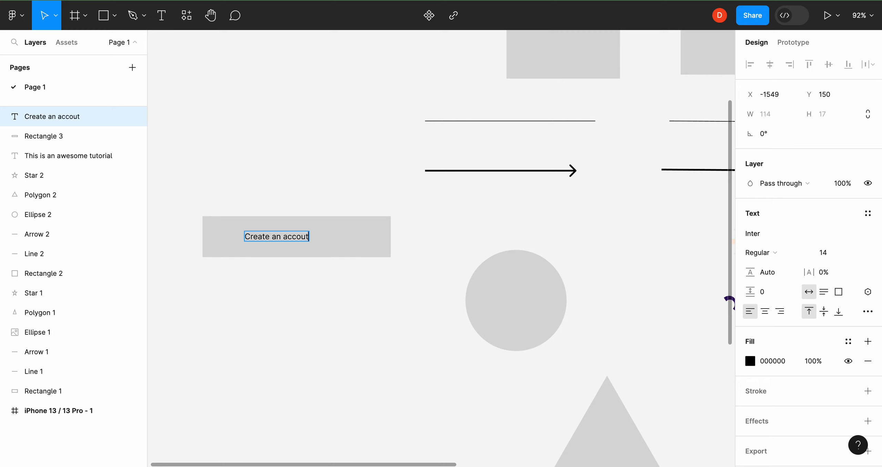
text(nt)
key(BackSpace)
key(BackSpace)
key(BackSpace)
text(nt)
key(Escape)
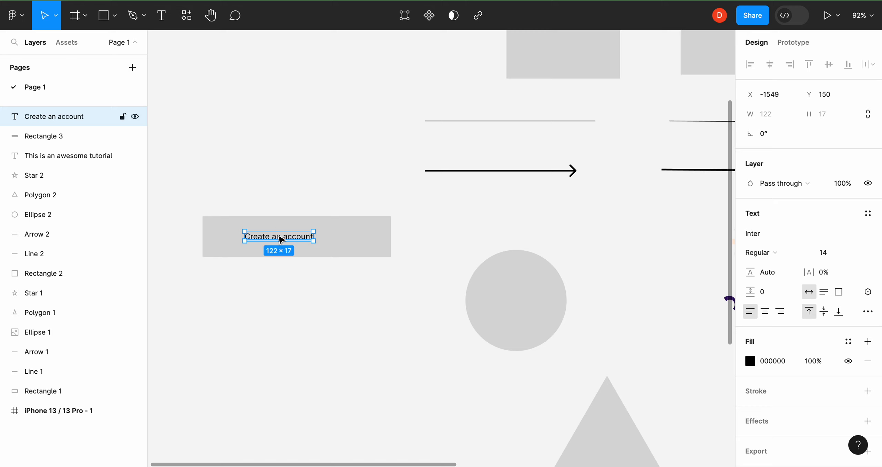
drag(277, 236, 298, 237)
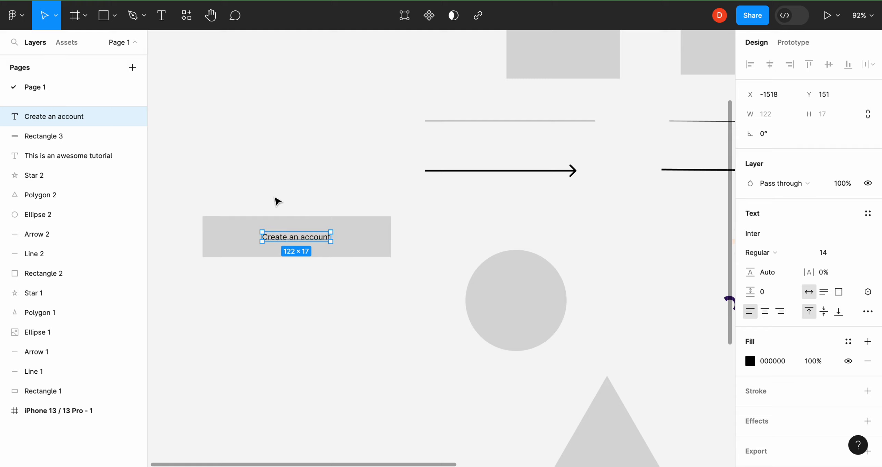
click(280, 203)
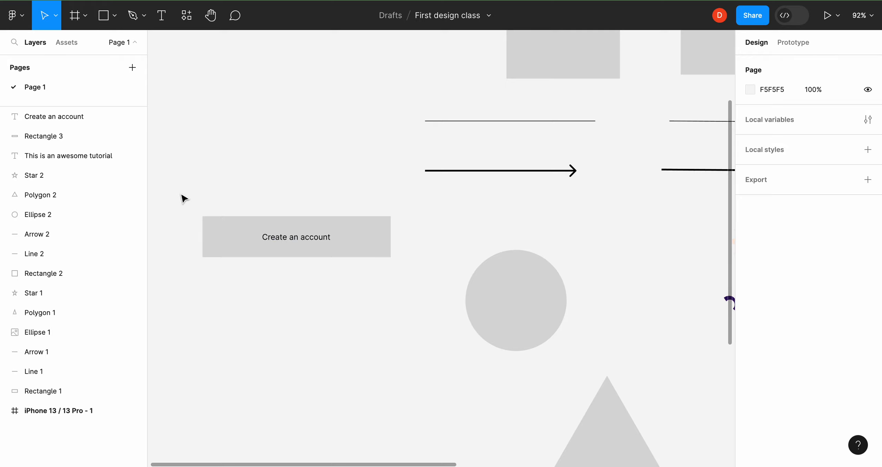
drag(180, 192, 195, 217)
drag(188, 198, 419, 274)
click(214, 201)
drag(182, 200, 416, 275)
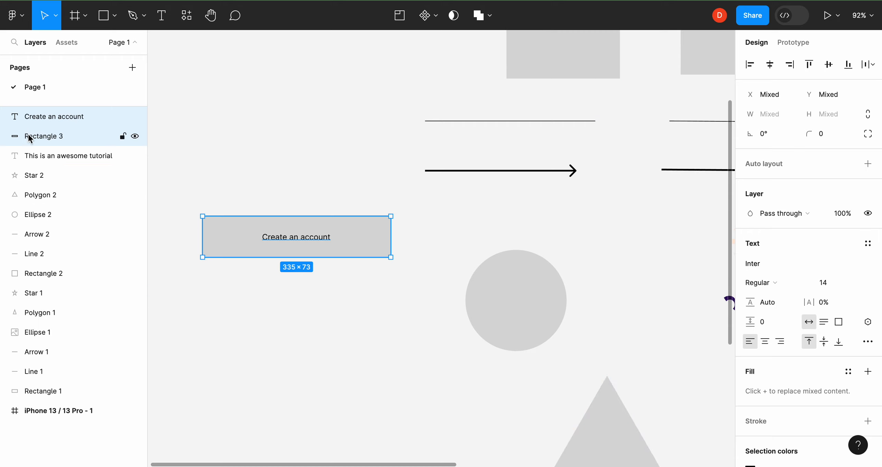
click(294, 176)
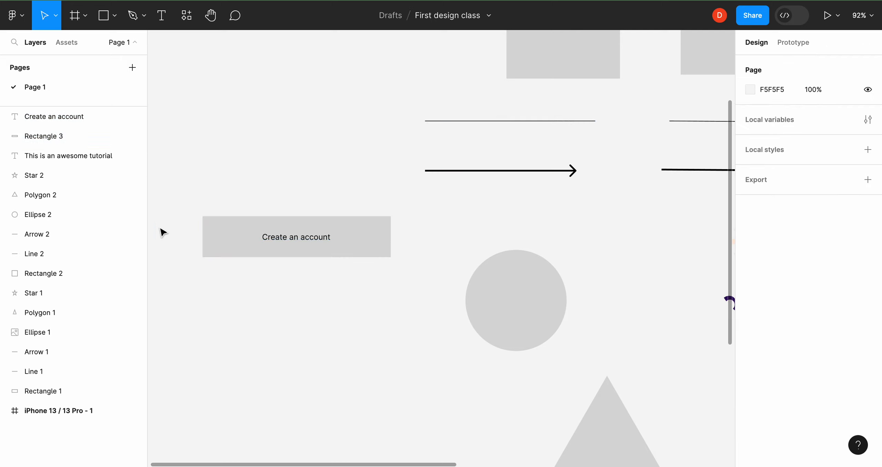
Step: Rename the circle's layer to "perfect circle"
click(542, 321)
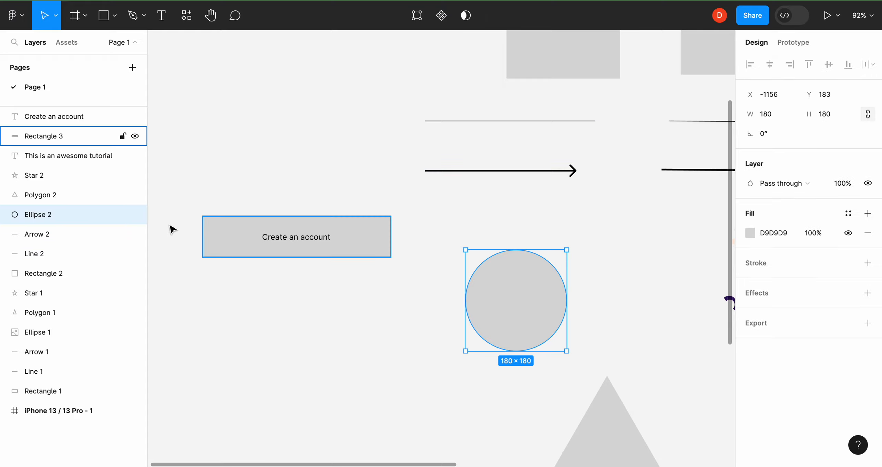
right_click(41, 215)
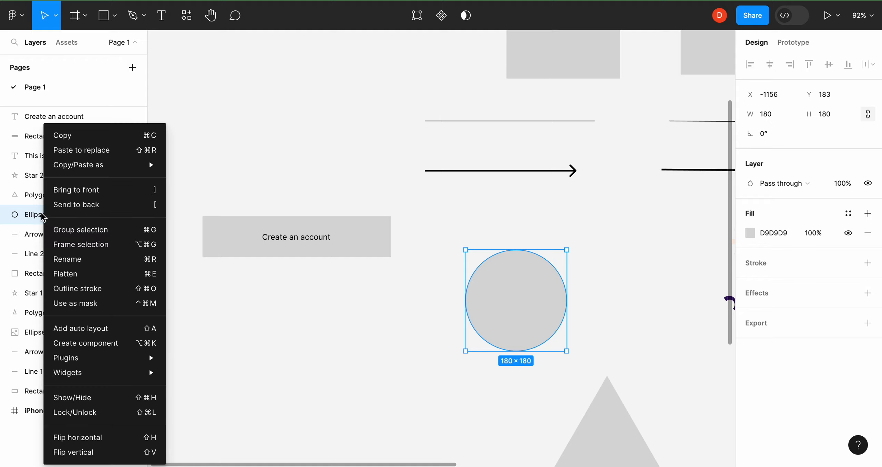
click(72, 261)
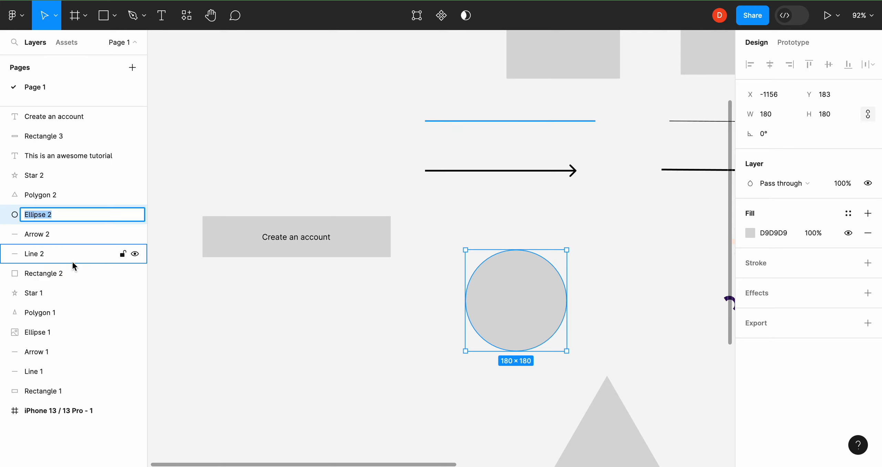
text(C)
key(BackSpace)
text(perfect circle)
key(Return)
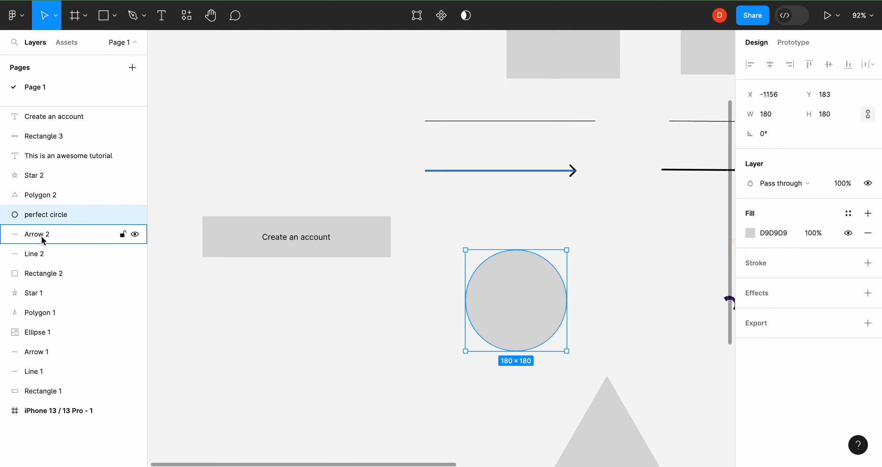
click(396, 380)
click(539, 320)
click(193, 200)
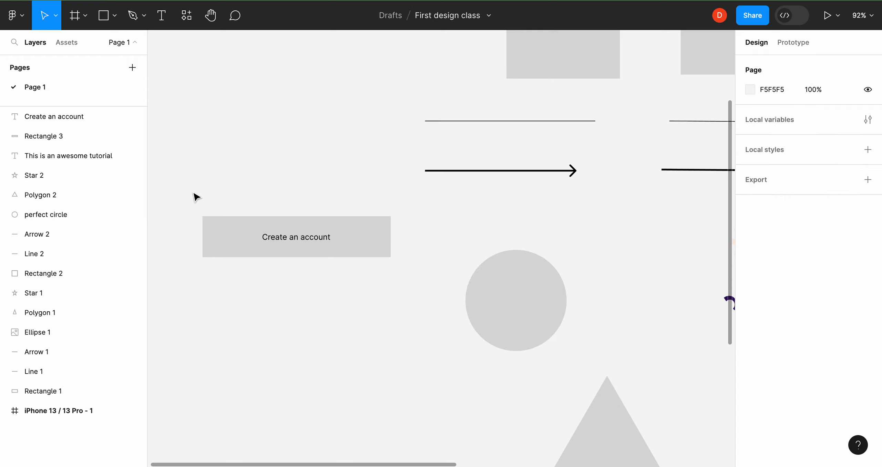
Step: Turn the wide rectangle and its "Create an account" text together into one component
drag(192, 191, 412, 301)
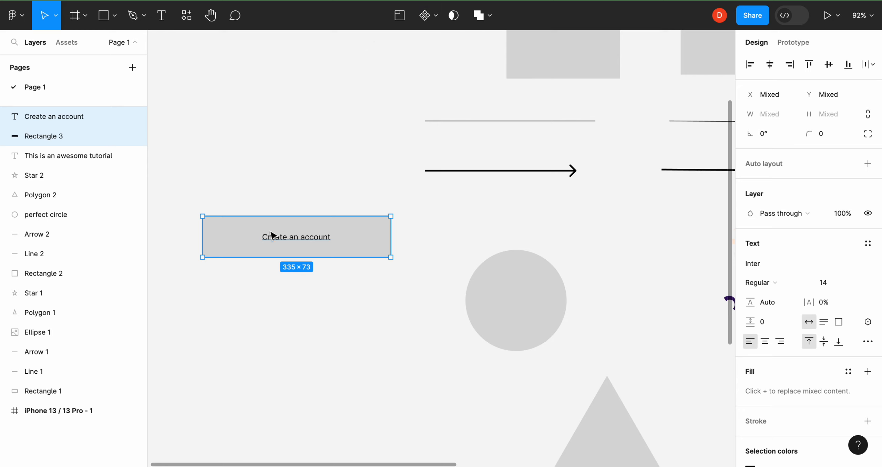
click(426, 15)
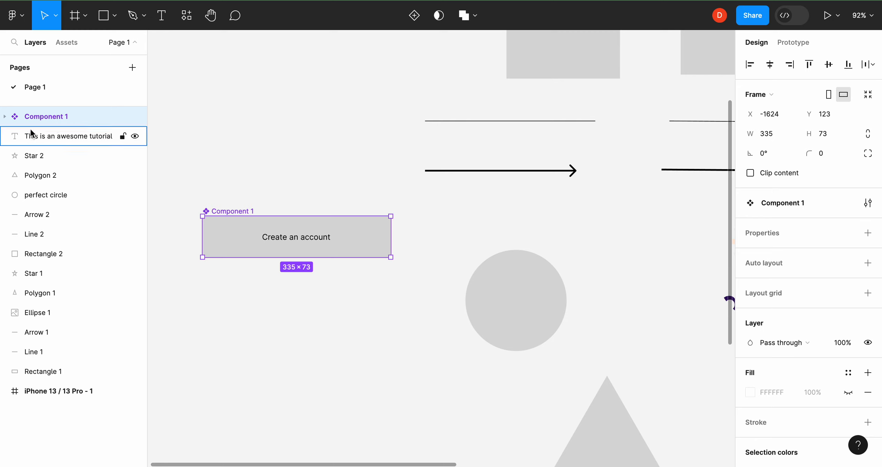
click(5, 117)
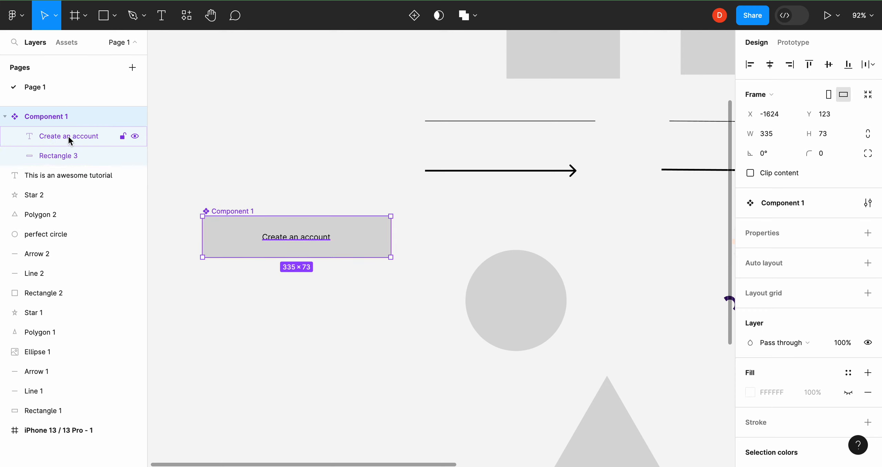
click(5, 117)
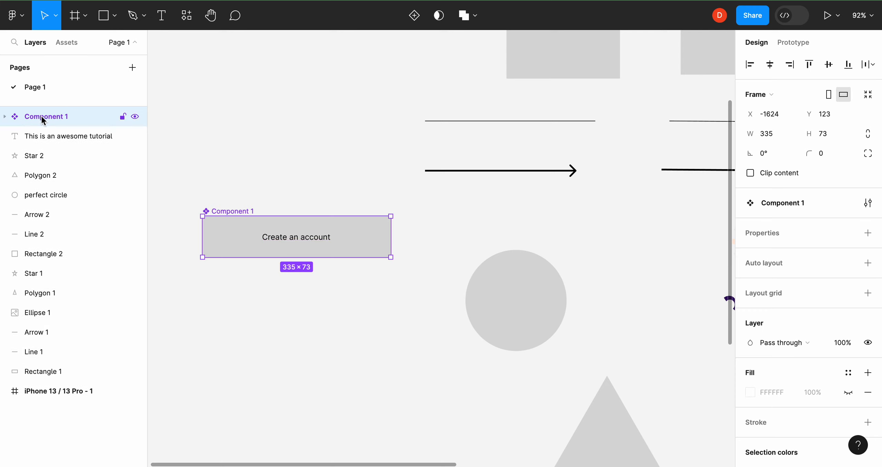
Step: Rename the new component as "Button"
right_click(73, 120)
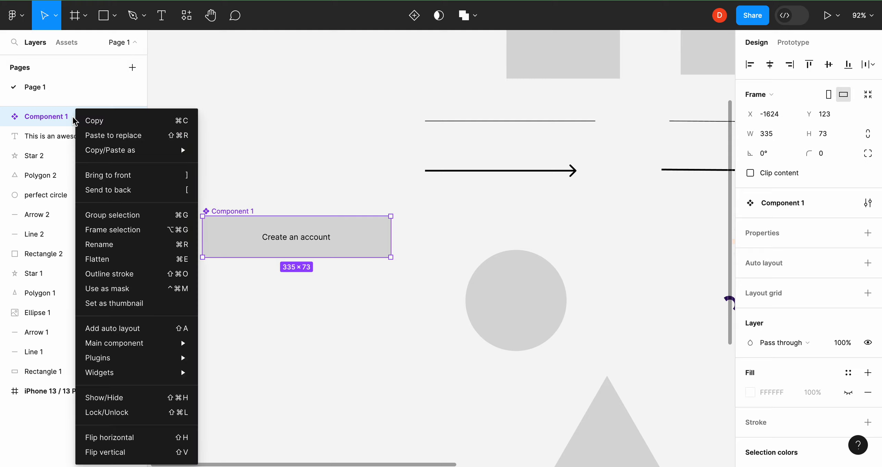
click(89, 245)
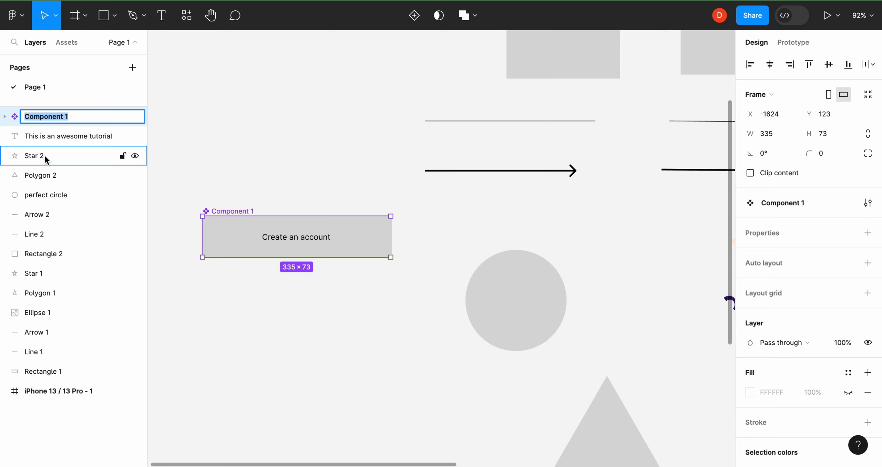
text(Button)
key(Return)
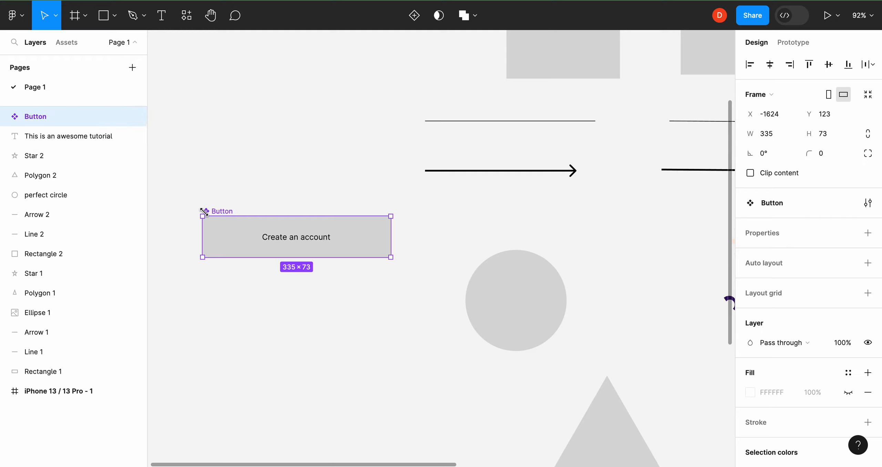
click(252, 187)
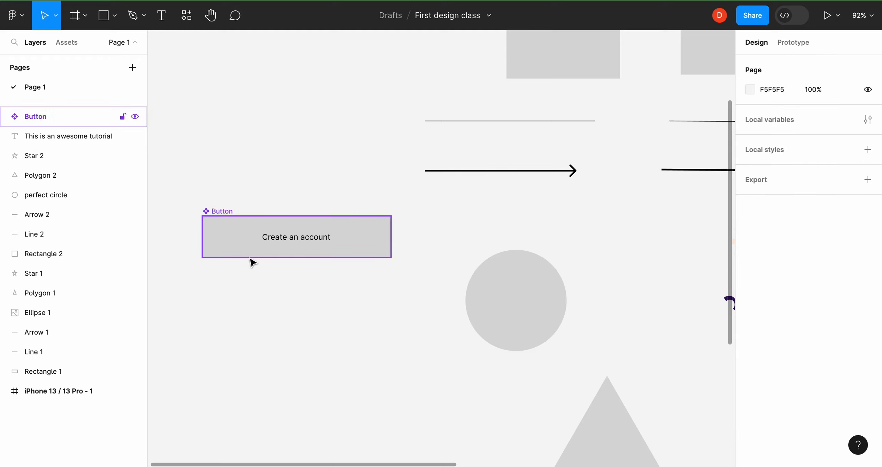
Step: Move the Button component up beside the line and arrow, to about X -1666, Y -66
drag(247, 254, 267, 248)
click(228, 197)
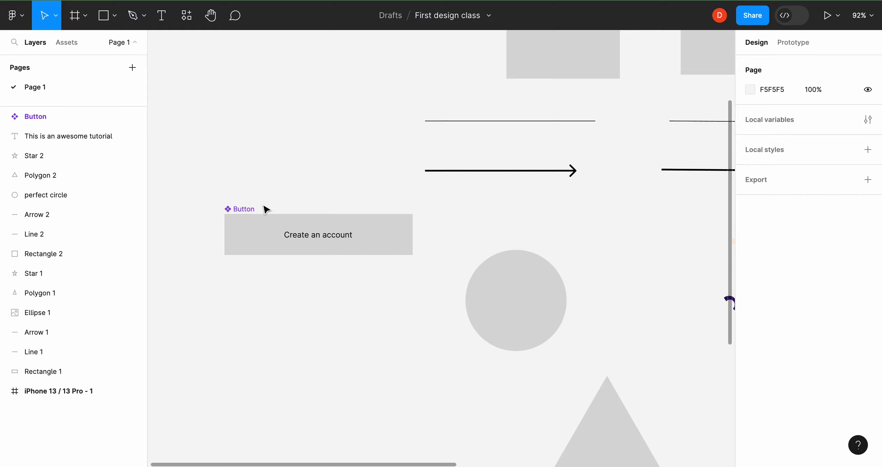
drag(244, 216, 182, 109)
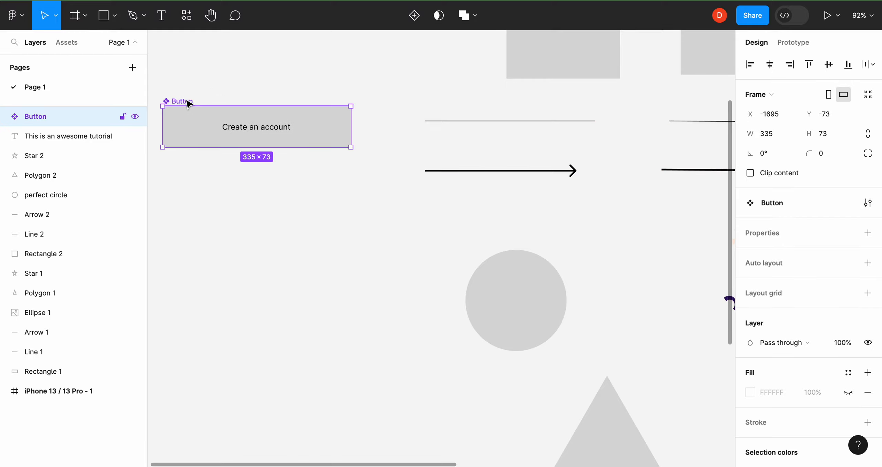
drag(187, 101, 205, 104)
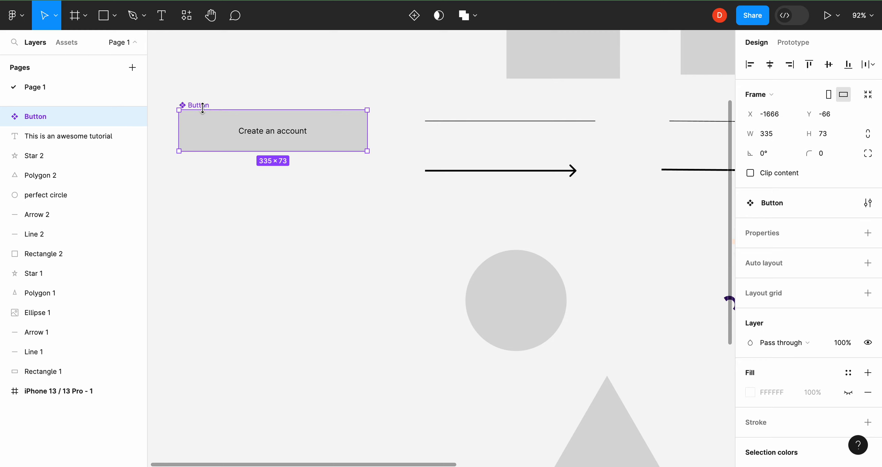
Step: Insert an instance of the local Button component and line it up directly below the main component
click(66, 43)
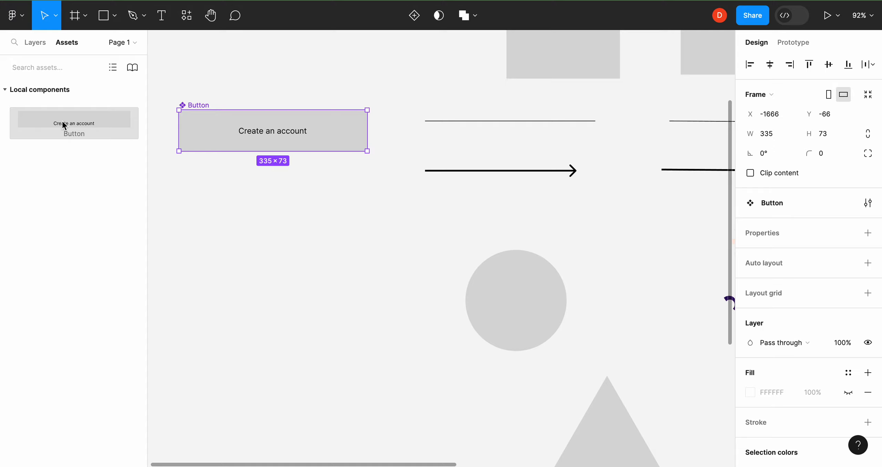
drag(65, 122, 280, 278)
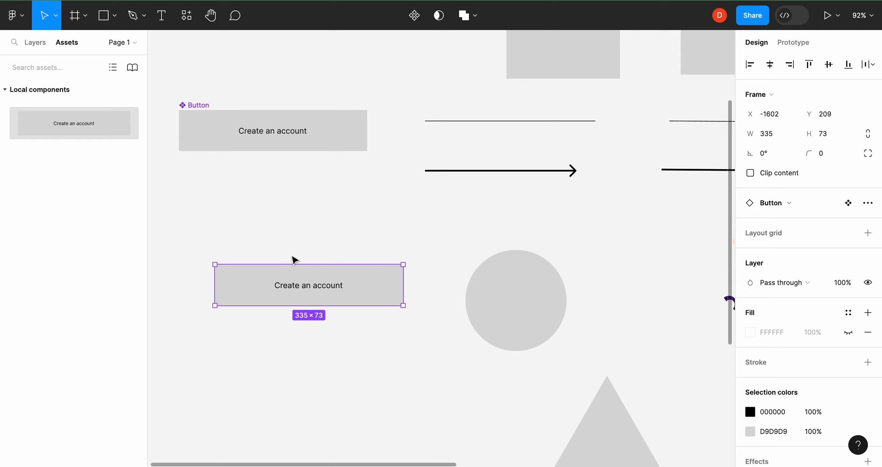
click(42, 45)
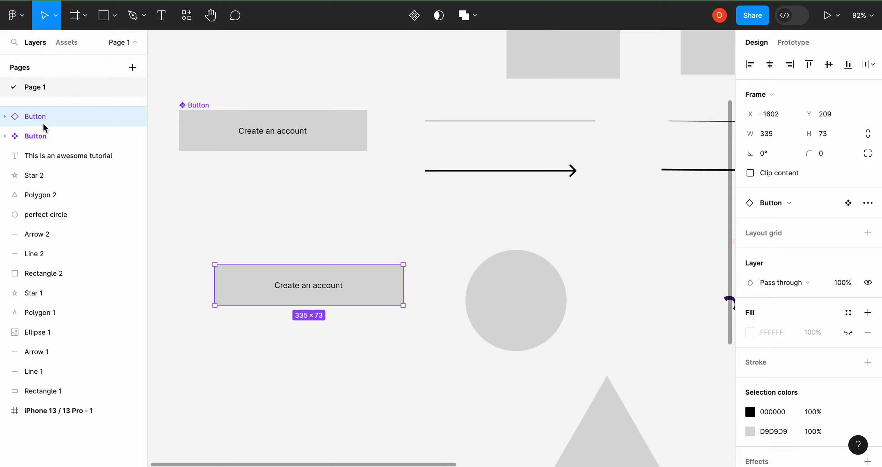
click(15, 140)
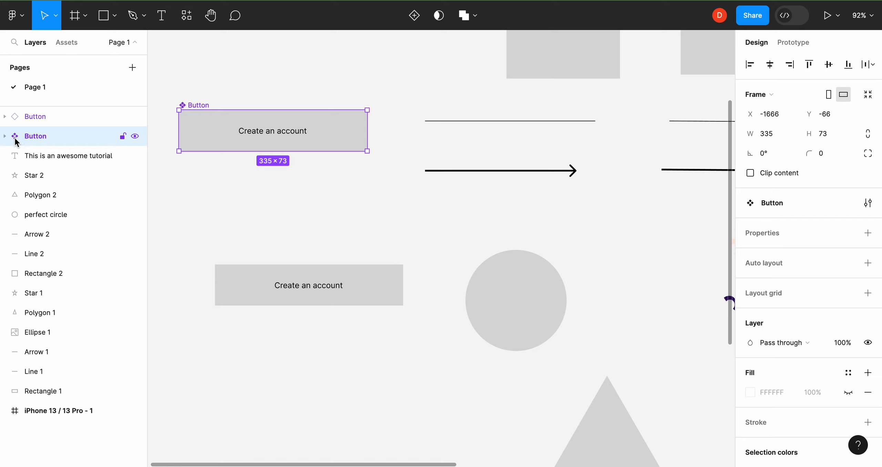
click(227, 298)
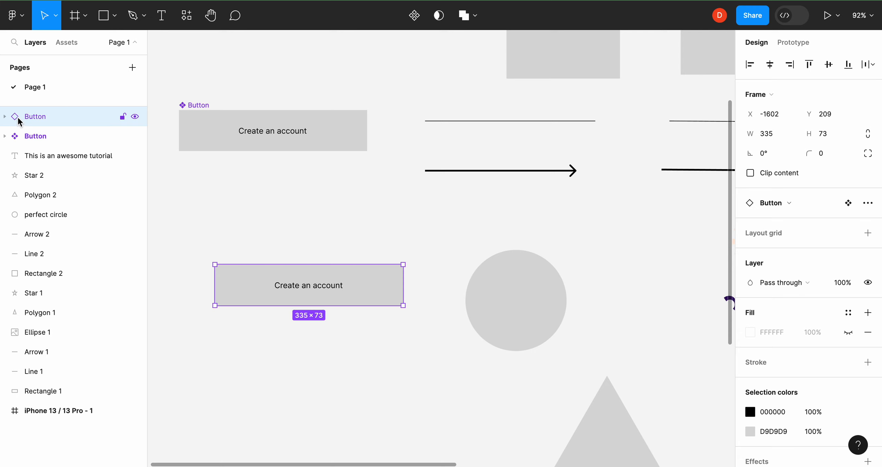
click(15, 136)
click(26, 117)
drag(295, 297, 258, 222)
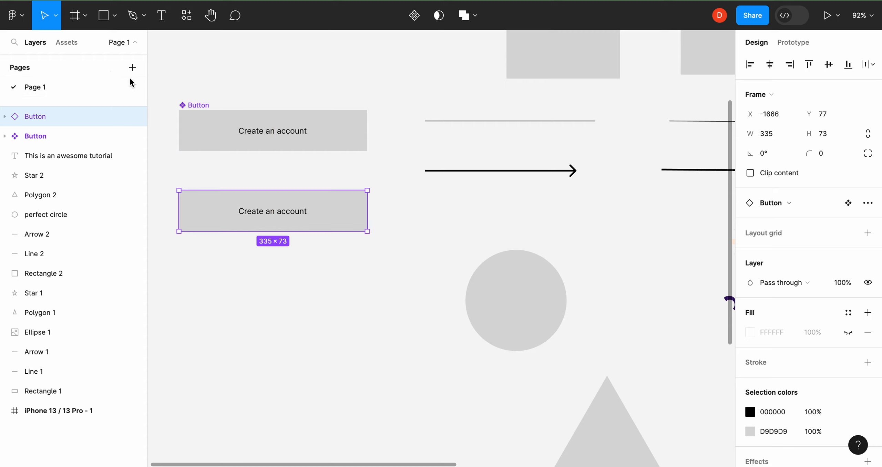
Step: Insert two more instances of the Button component in the empty area below the first instance
click(61, 49)
drag(92, 132, 294, 356)
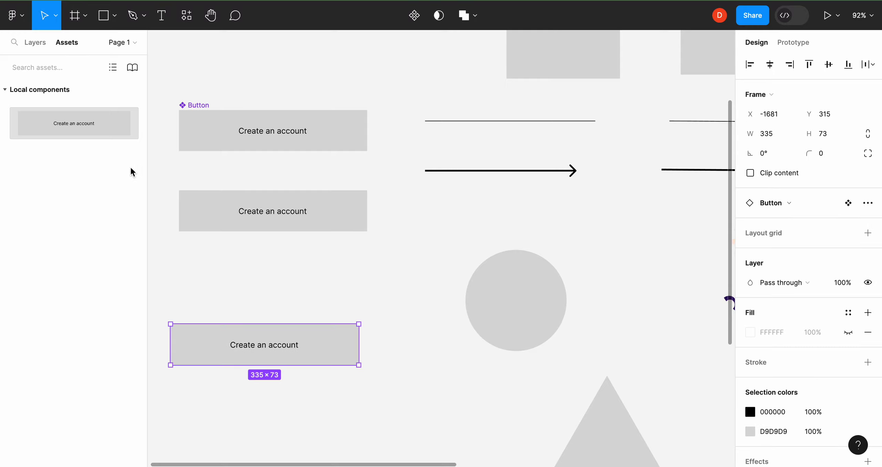
drag(110, 134, 374, 290)
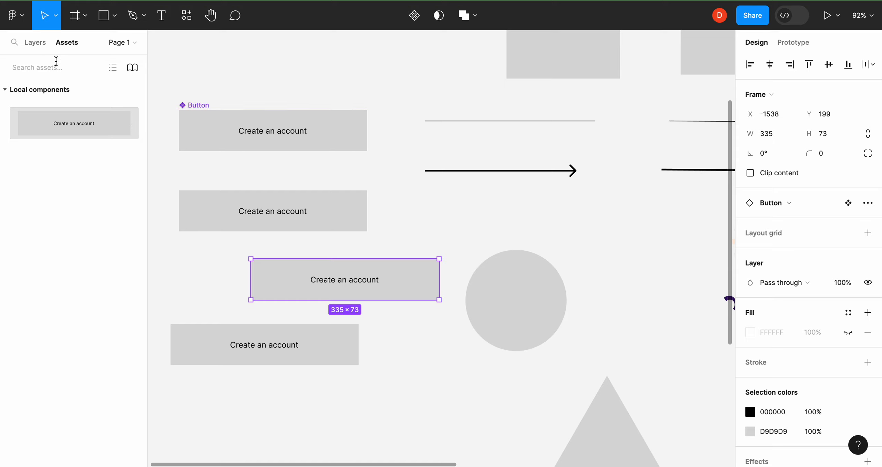
click(41, 49)
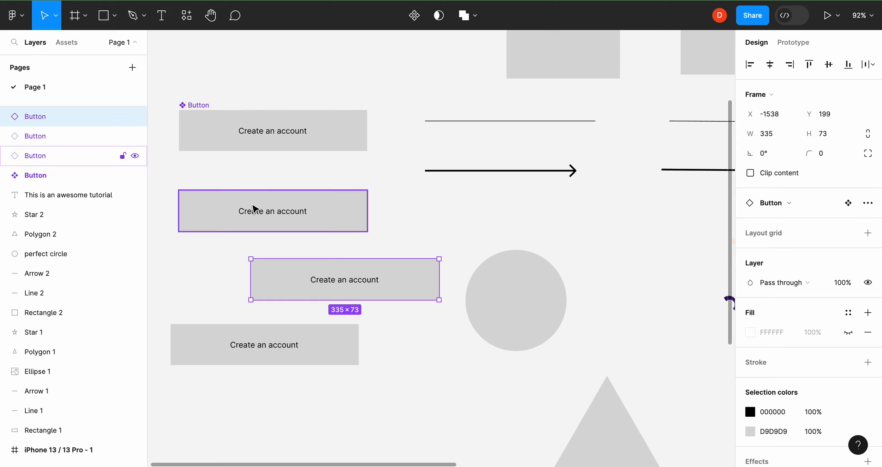
click(380, 412)
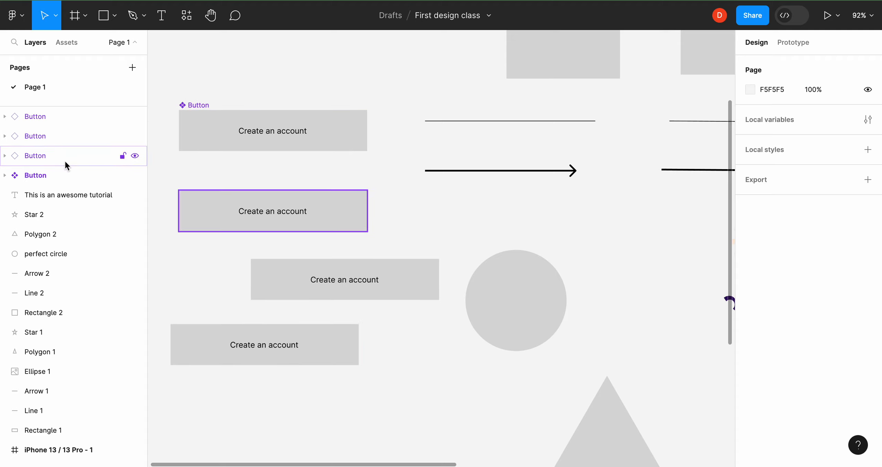
Step: Change the main Button component's text to "Sign up"
click(66, 175)
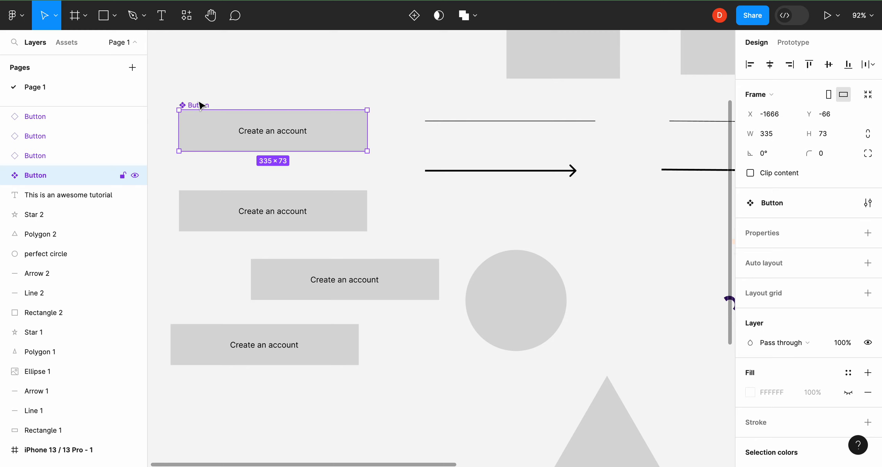
double_click(298, 134)
double_click(296, 129)
text(S)
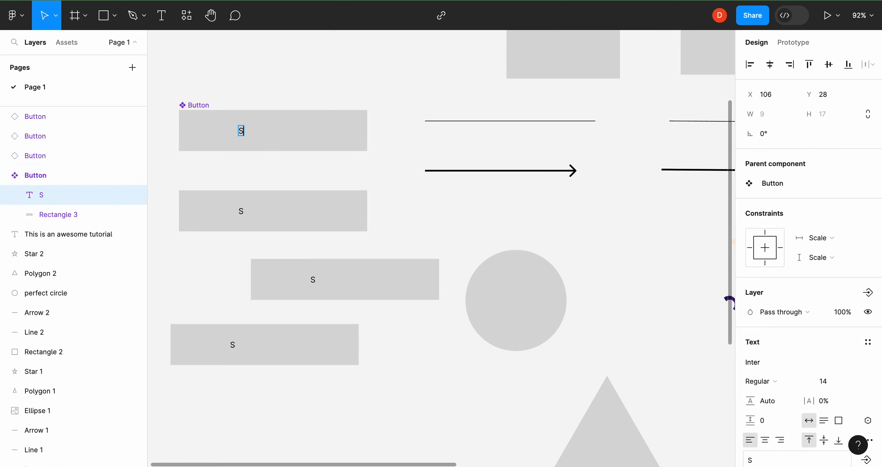
text(ign up)
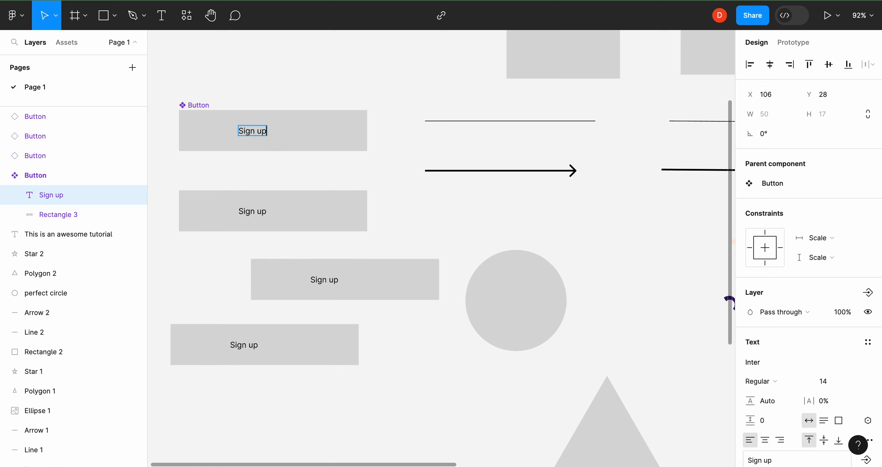
click(354, 40)
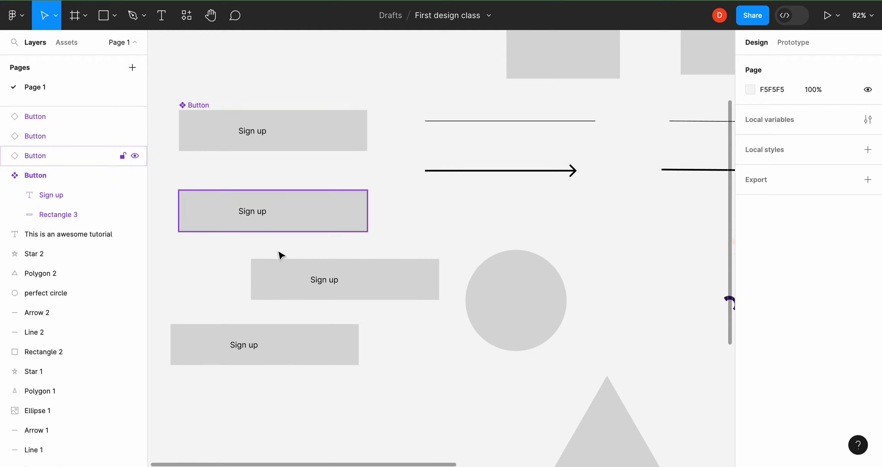
Step: Widen the main Button component to about 396, keeping its height
click(300, 143)
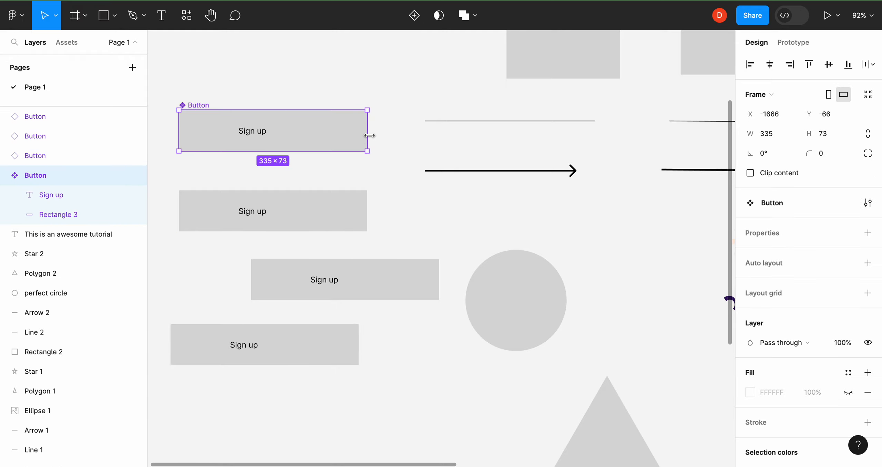
drag(369, 135, 401, 137)
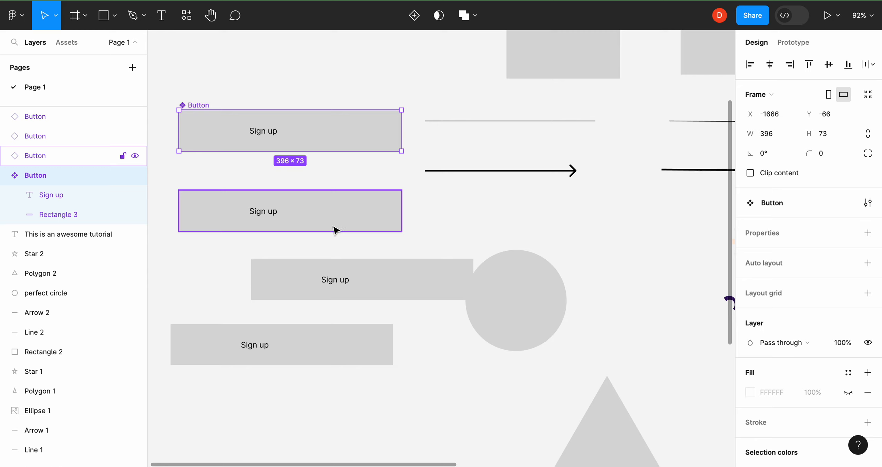
Step: Change the text of the first Button instance below the main component to "Log in"
click(267, 224)
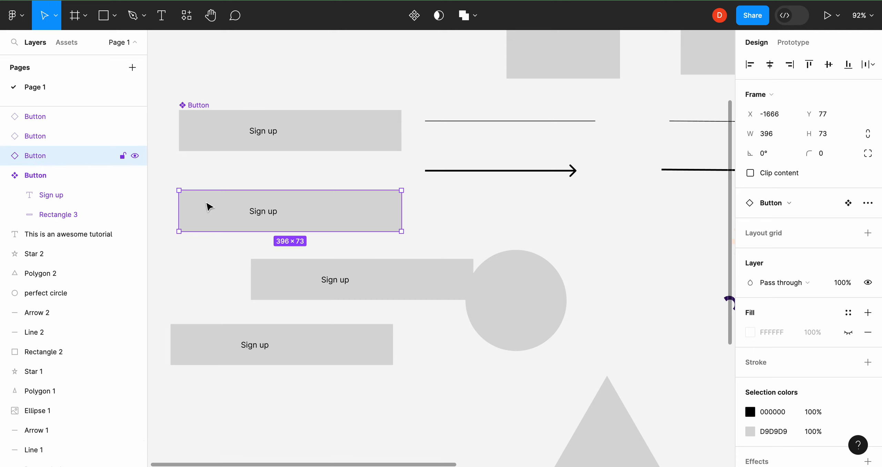
double_click(264, 214)
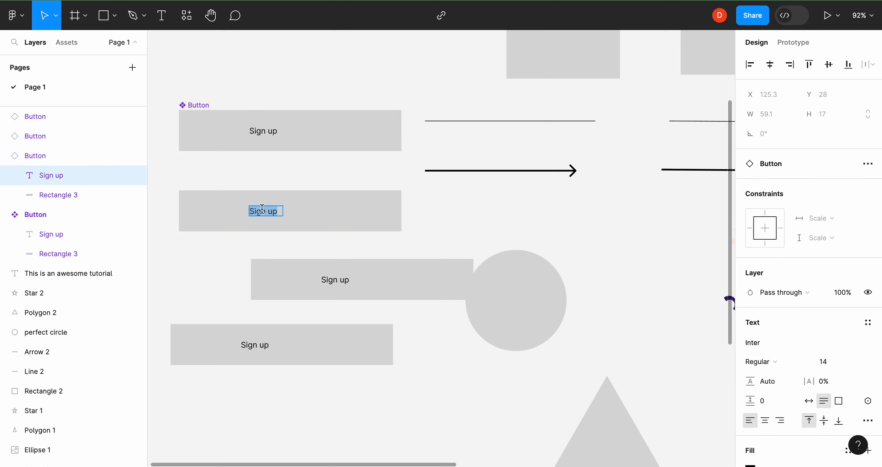
text(C)
key(BackSpace)
text(Log in)
click(515, 206)
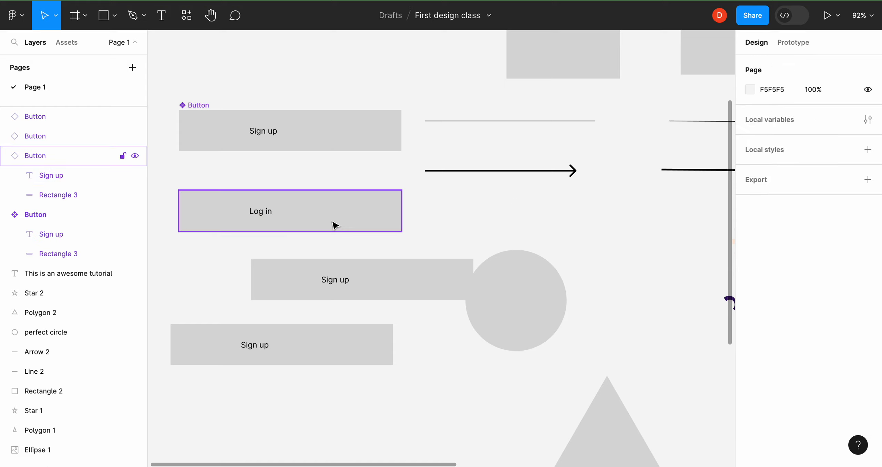
Step: Move the "Log in" instance closer to the main Button component and line up the next "Sign up" instance directly below it
drag(334, 225, 339, 211)
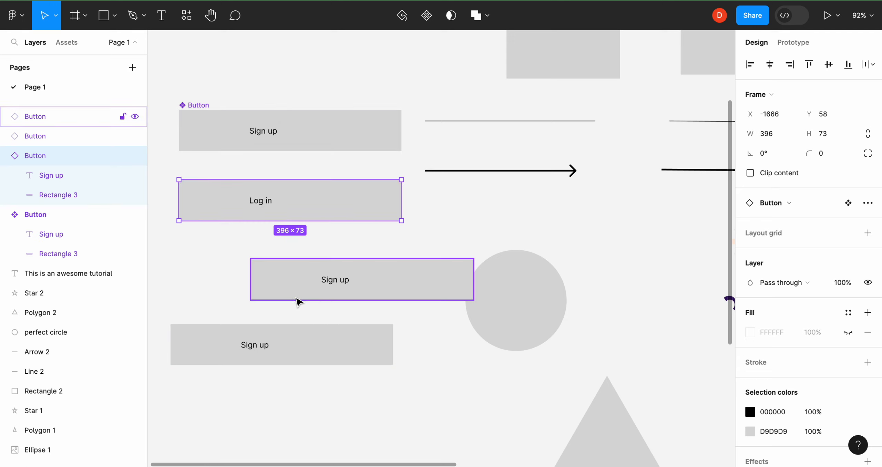
drag(367, 291, 311, 267)
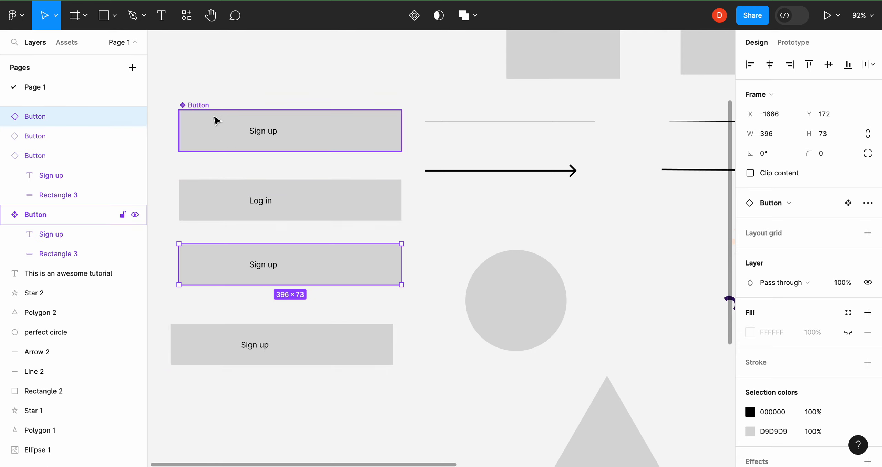
click(242, 96)
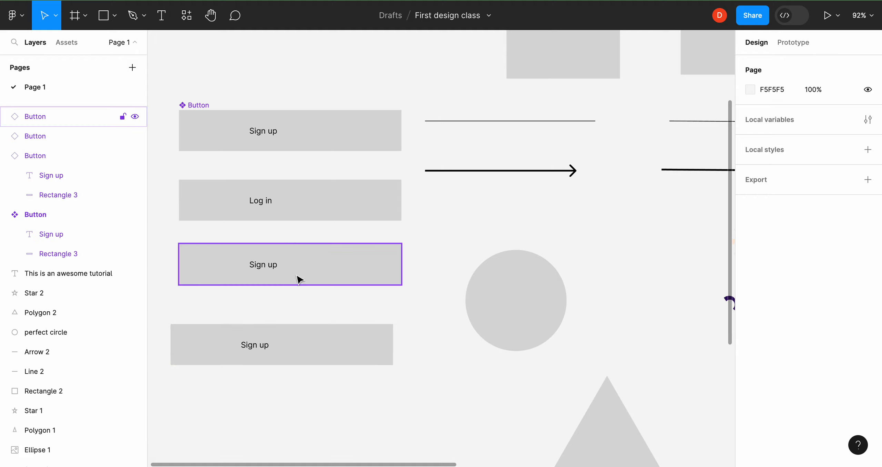
Step: Pan across the shapes with the Hand tool and move the perfect circle slightly up and to the right
click(214, 21)
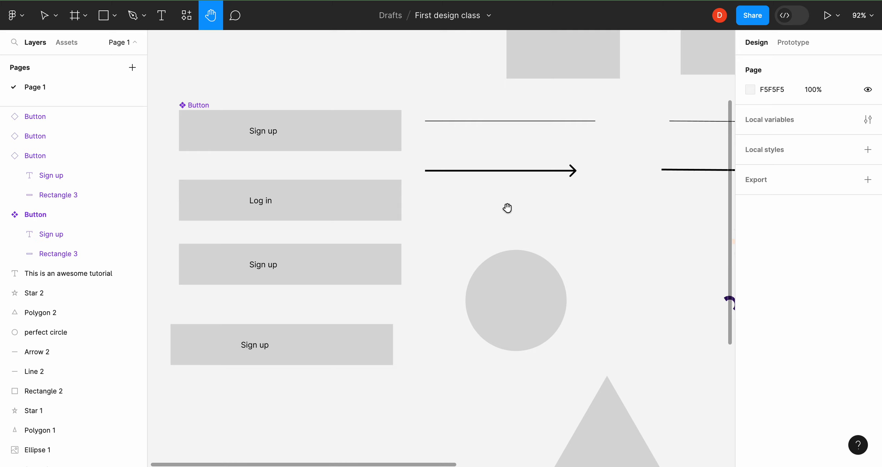
drag(507, 208, 293, 313)
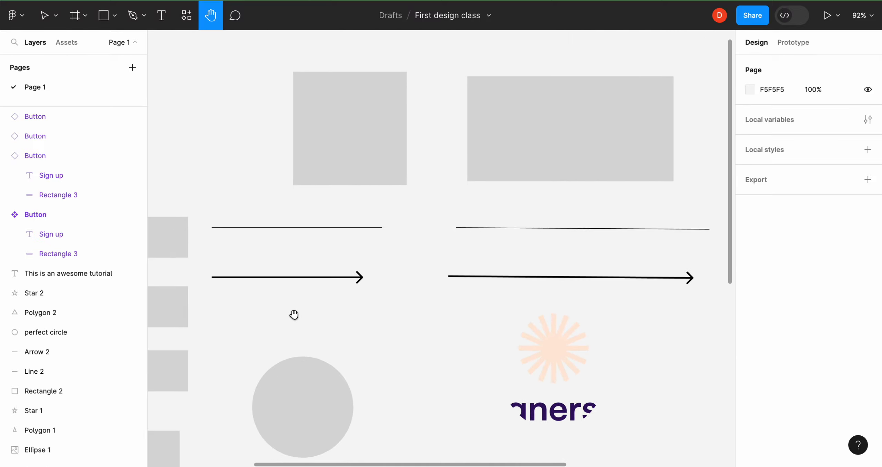
drag(334, 155, 507, 96)
drag(277, 256, 141, 230)
drag(366, 246, 364, 294)
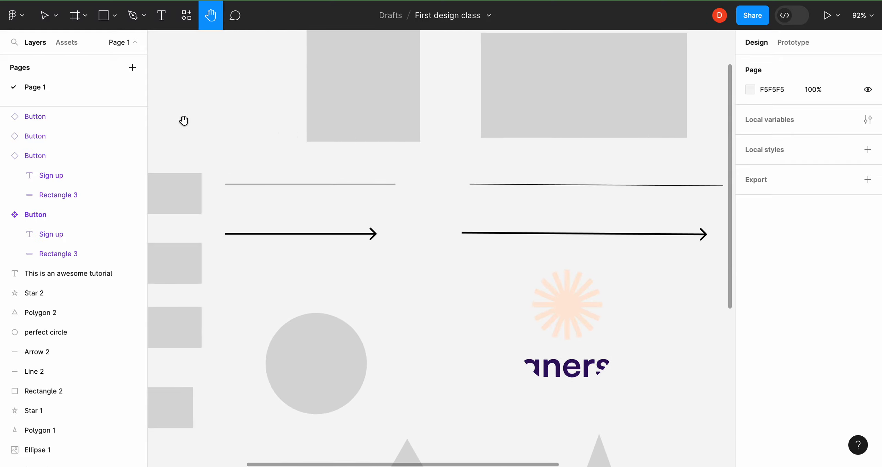
click(43, 17)
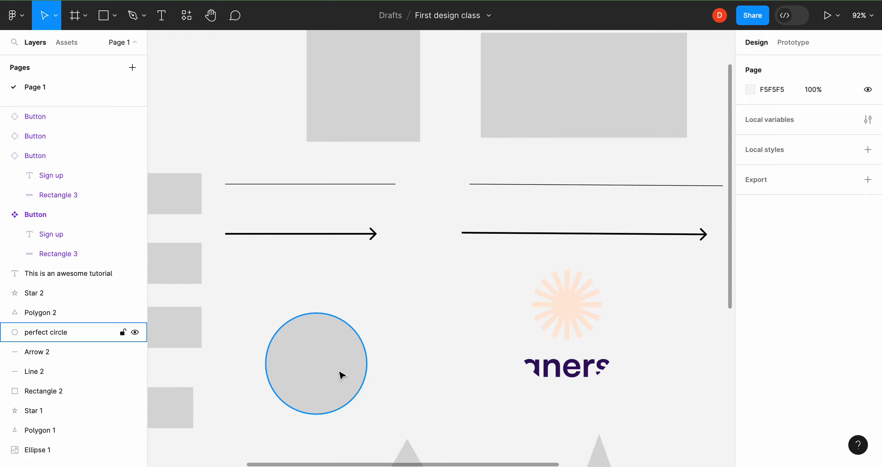
drag(340, 374, 347, 347)
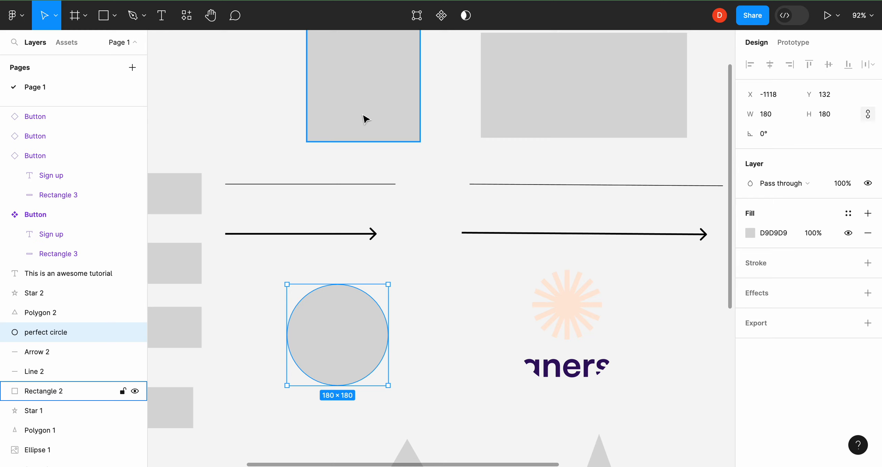
click(218, 25)
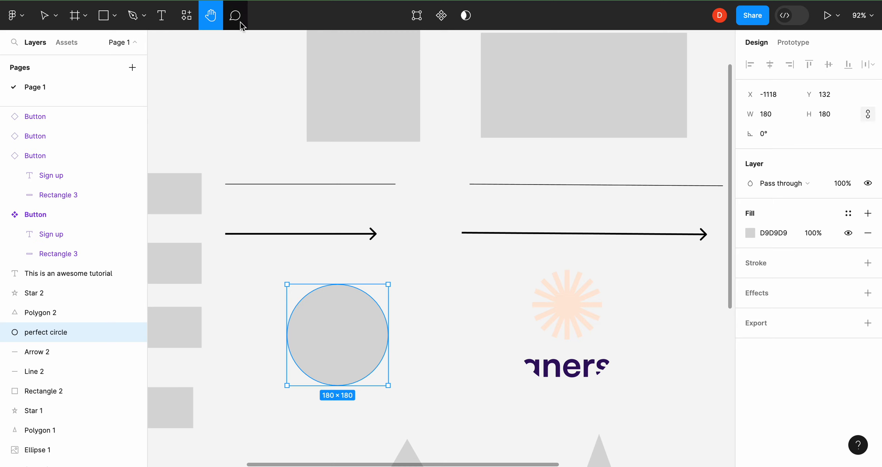
click(44, 15)
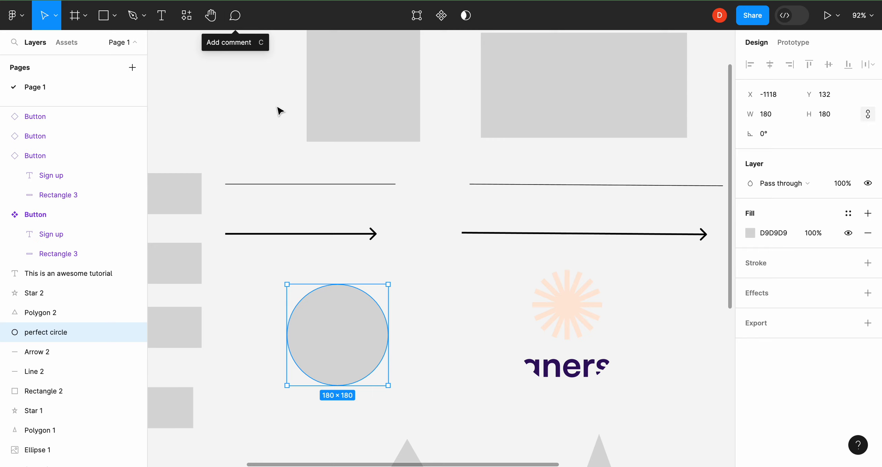
Step: Post the comment "this bar should be blue" on the main Button component
scroll(275, 111, down, 2)
scroll(276, 111, left, 3)
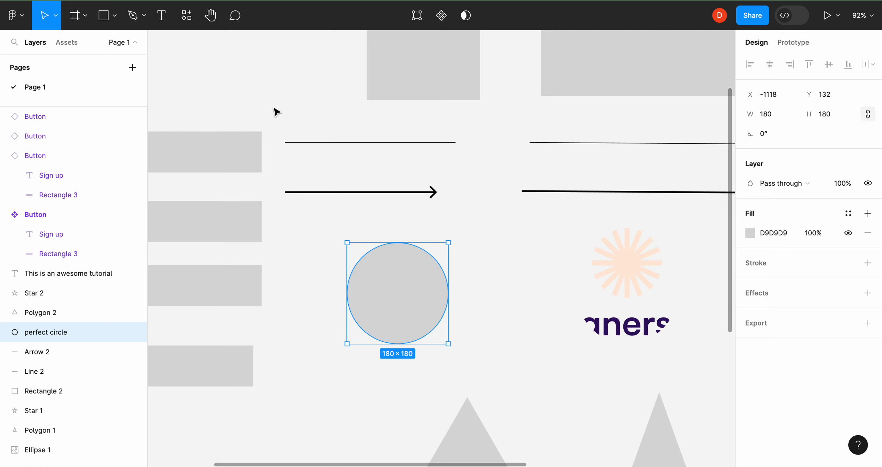
click(272, 92)
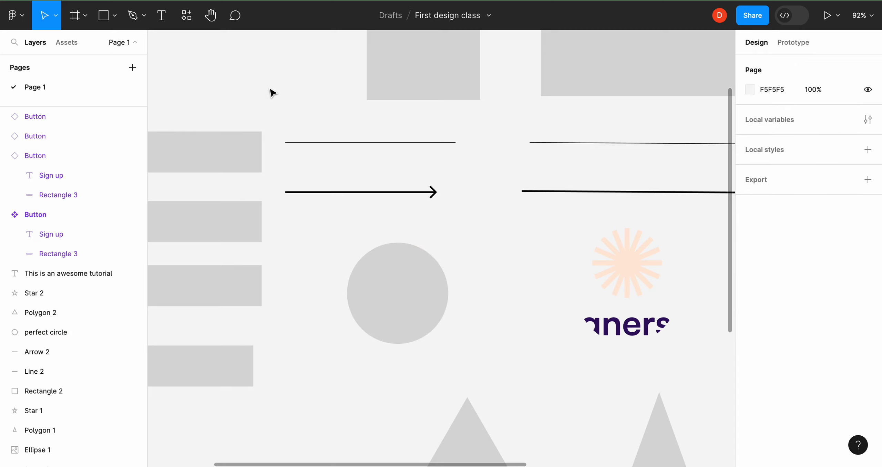
scroll(272, 92, left, 5)
scroll(272, 92, up, 2)
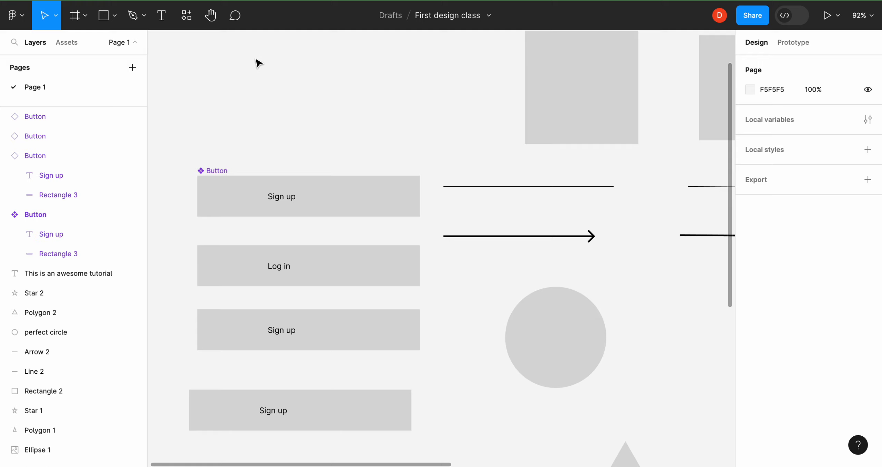
click(236, 15)
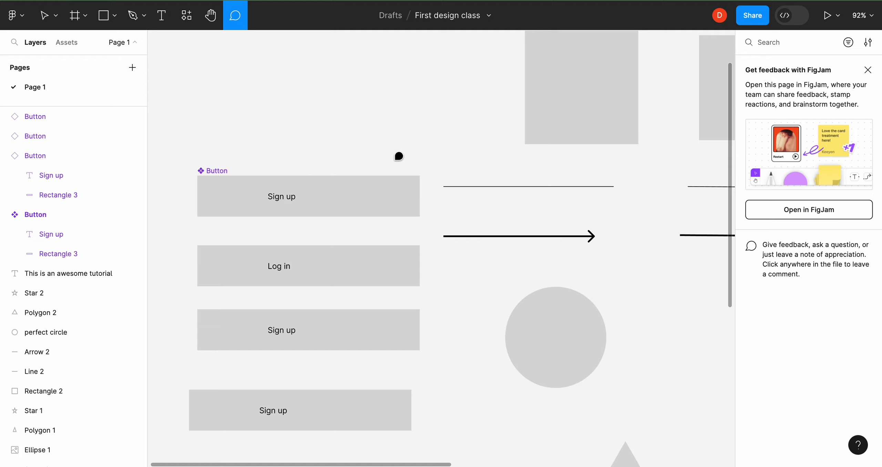
scroll(455, 114, right, 5)
scroll(454, 113, down, 1)
scroll(396, 154, left, 5)
scroll(397, 154, down, 1)
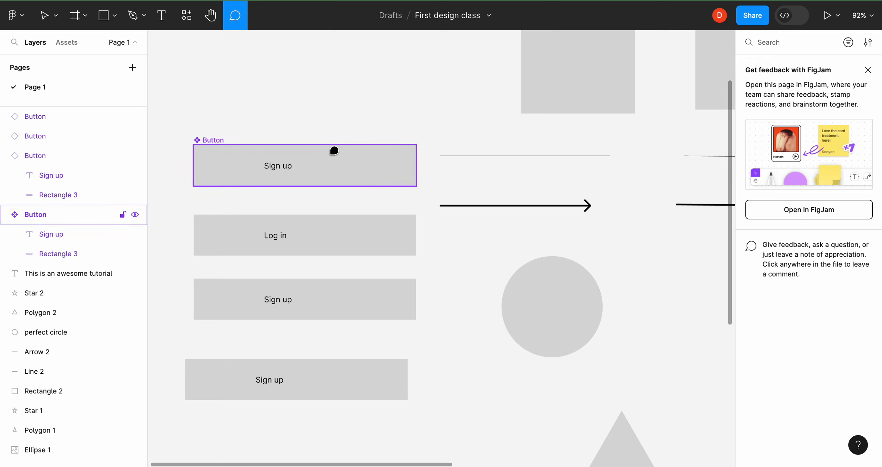
click(331, 153)
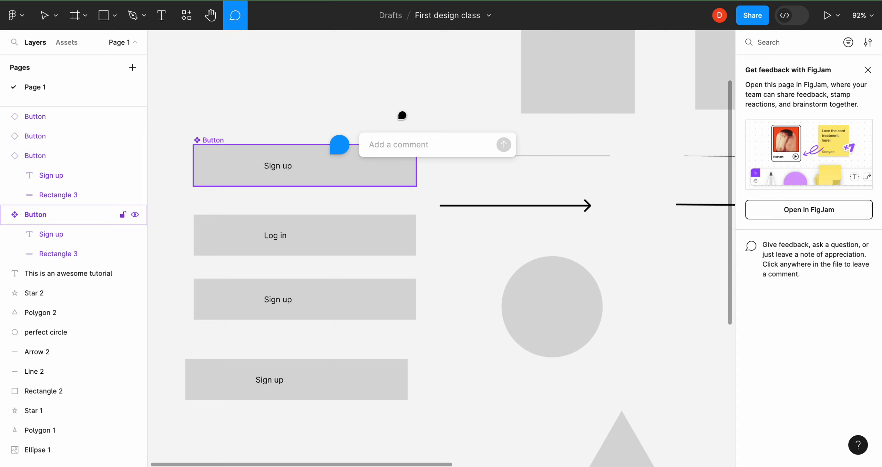
text(this )
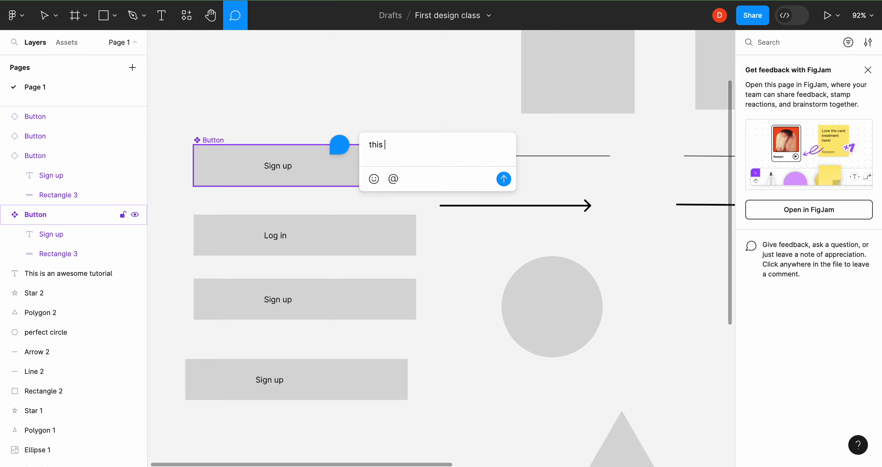
text(bar should be blue)
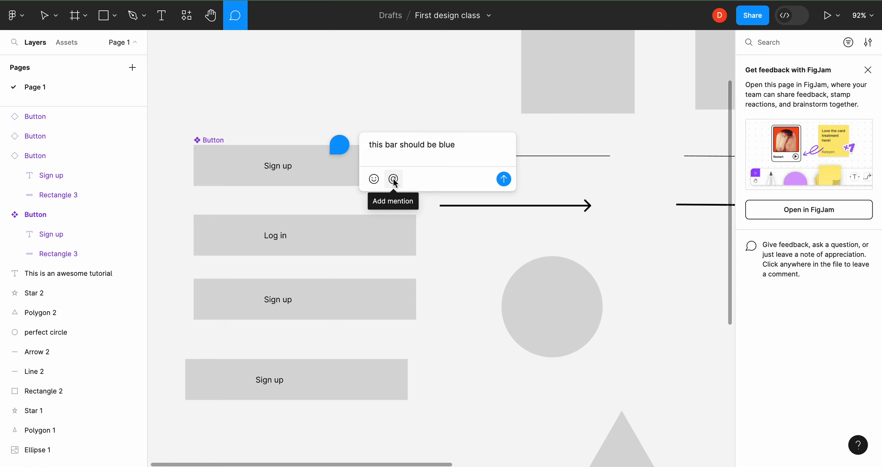
click(504, 179)
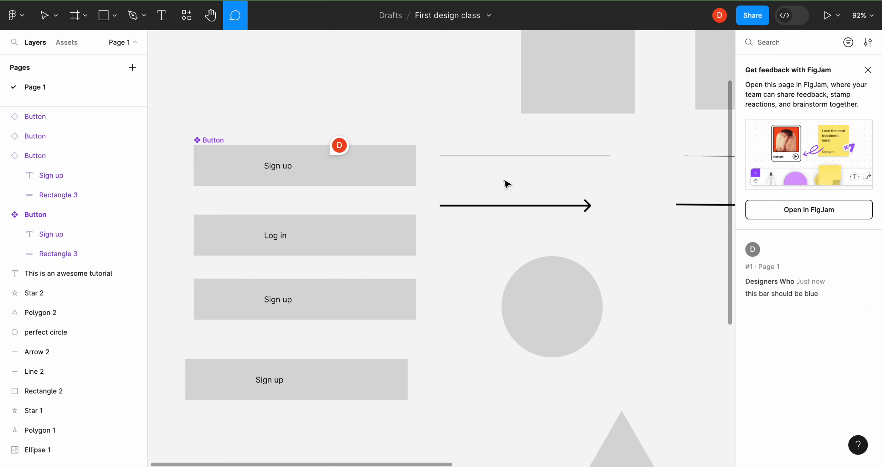
scroll(503, 183, down, 5)
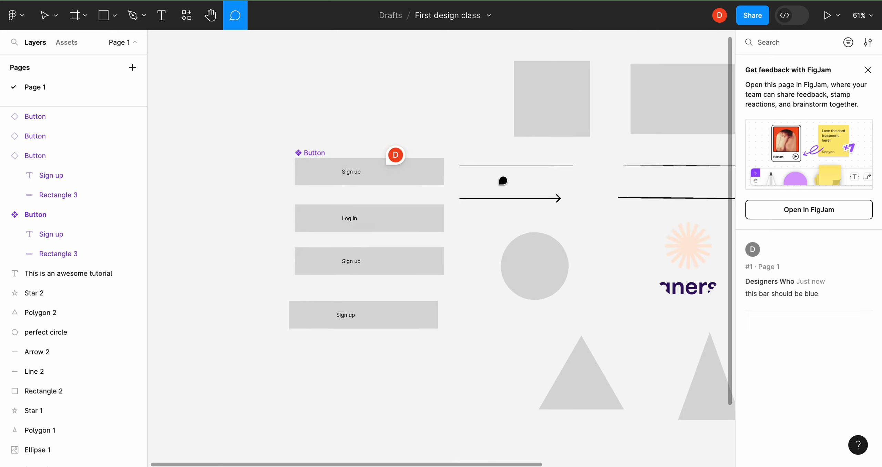
key(Escape)
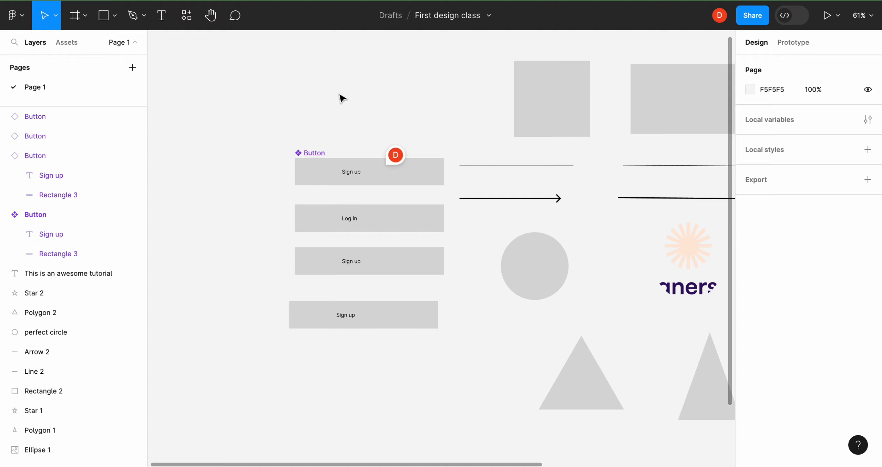
Step: Reply "okay will do" to the comment on the main Button component and close the thread
scroll(375, 119, up, 2)
scroll(374, 118, up, 1)
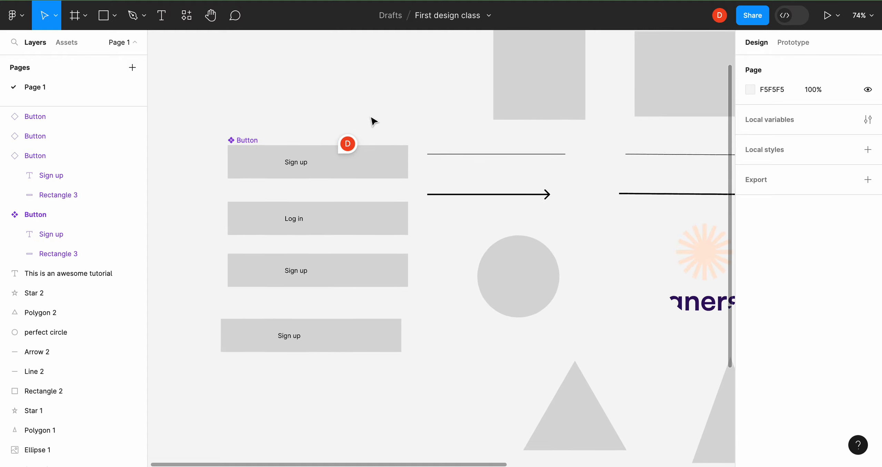
mouse_move(350, 142)
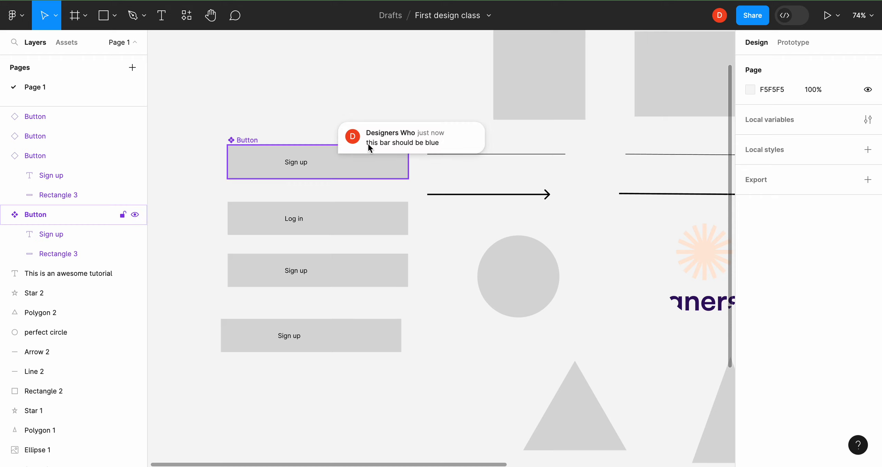
click(417, 143)
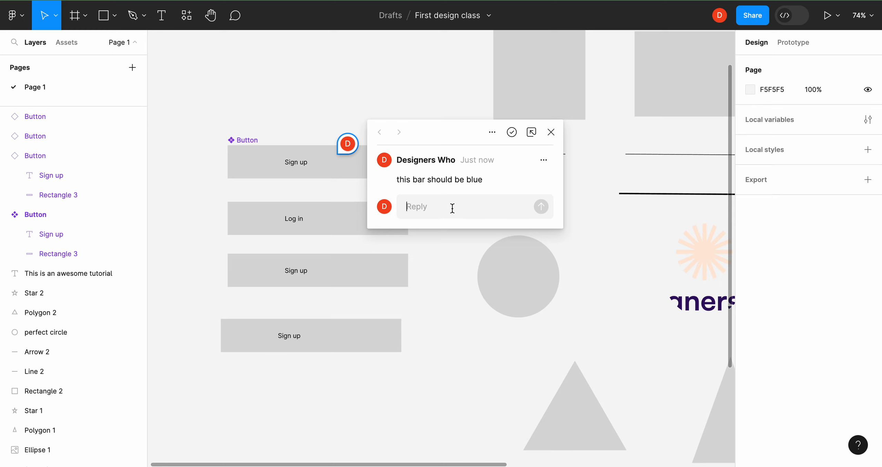
text(okay )
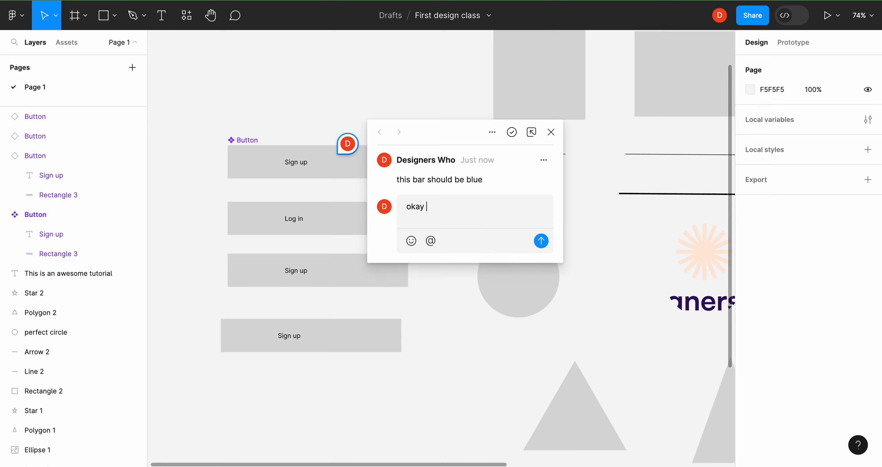
text(will do)
click(541, 241)
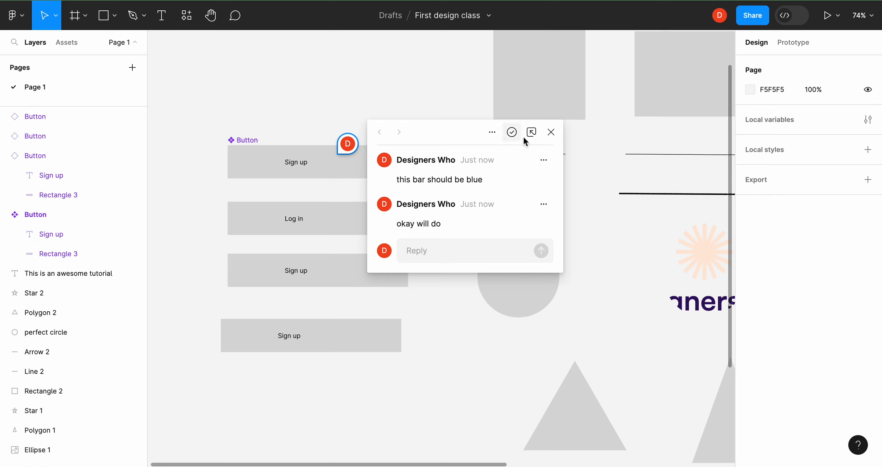
click(550, 132)
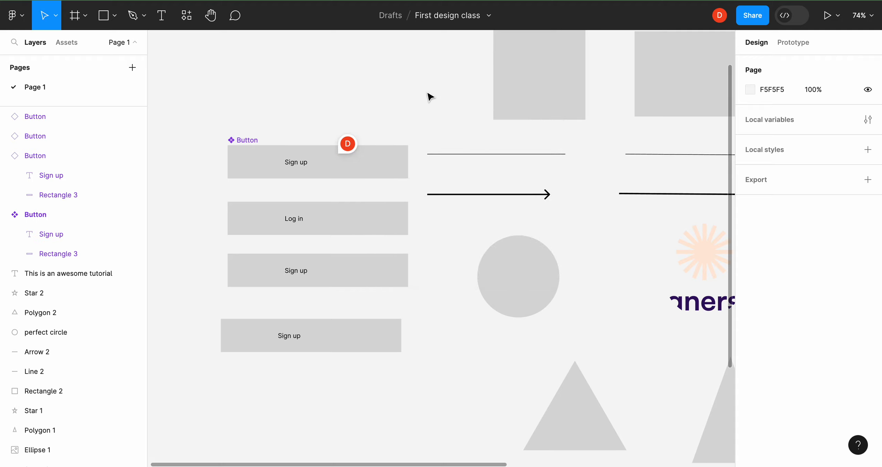
Step: Locate and select the iPhone 13 / 13 Pro - 1 frame and examine its position and size properties
scroll(430, 97, right, 5)
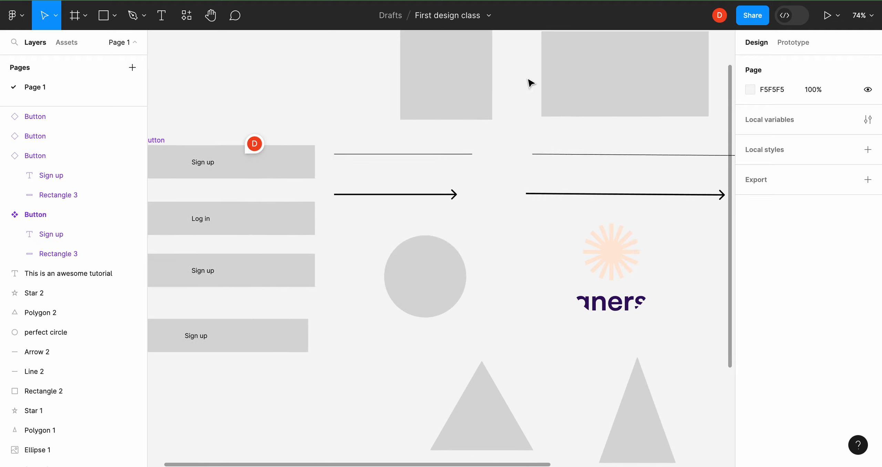
scroll(626, 88, up, 1)
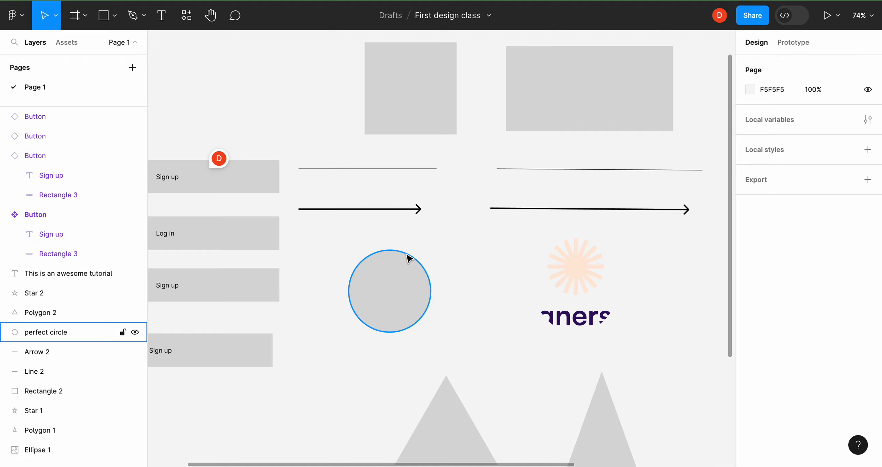
scroll(408, 259, right, 10)
scroll(408, 259, up, 3)
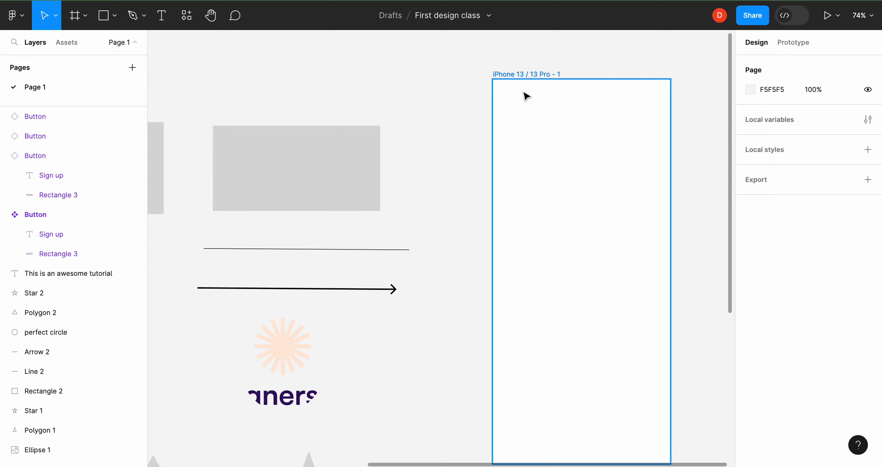
click(499, 76)
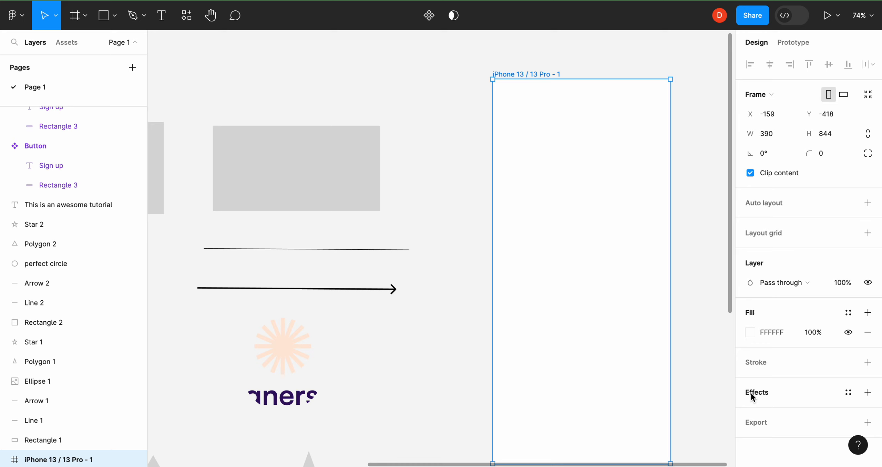
scroll(699, 381, right, 10)
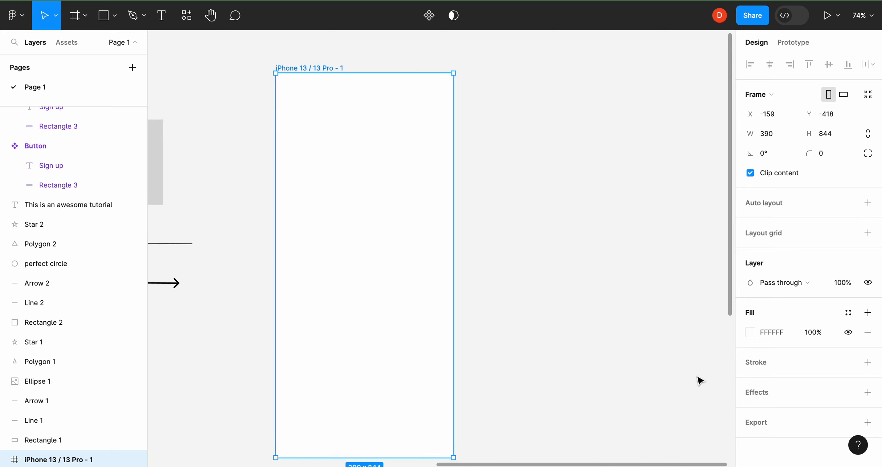
click(809, 98)
click(783, 152)
click(527, 119)
Step: Draw a vertical line about 487 long beside the iPhone frame and a horizontal line crossing it to form X and Y axes
click(115, 16)
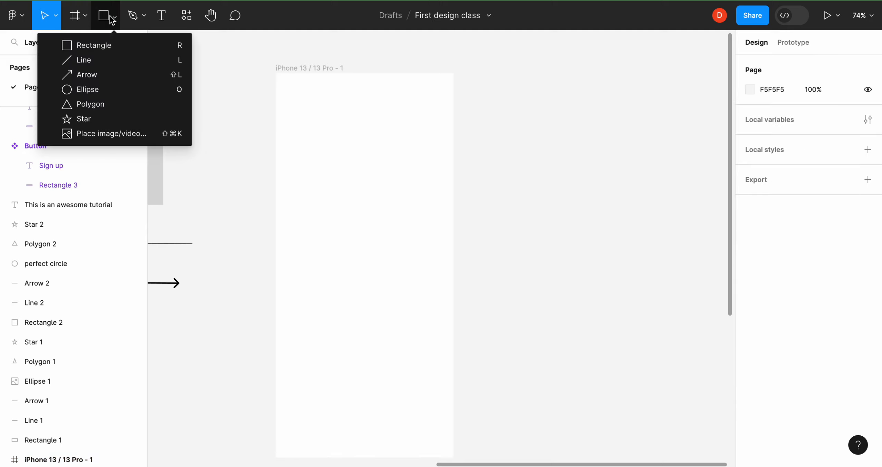
click(104, 59)
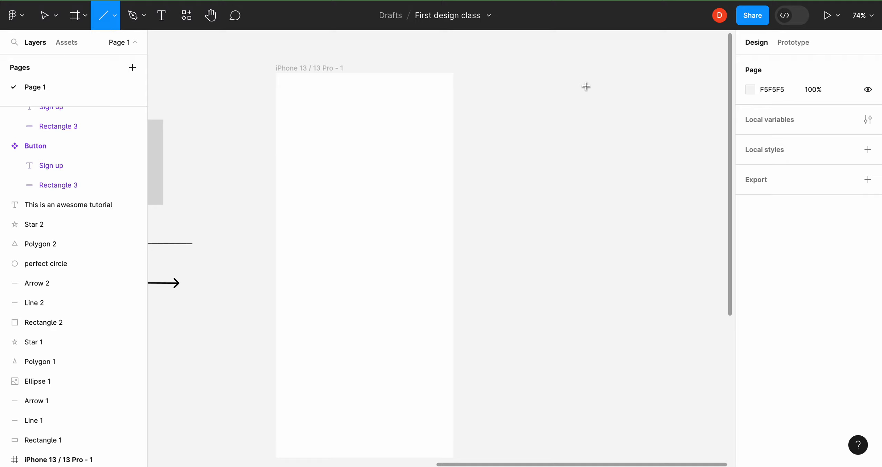
drag(565, 84, 586, 307)
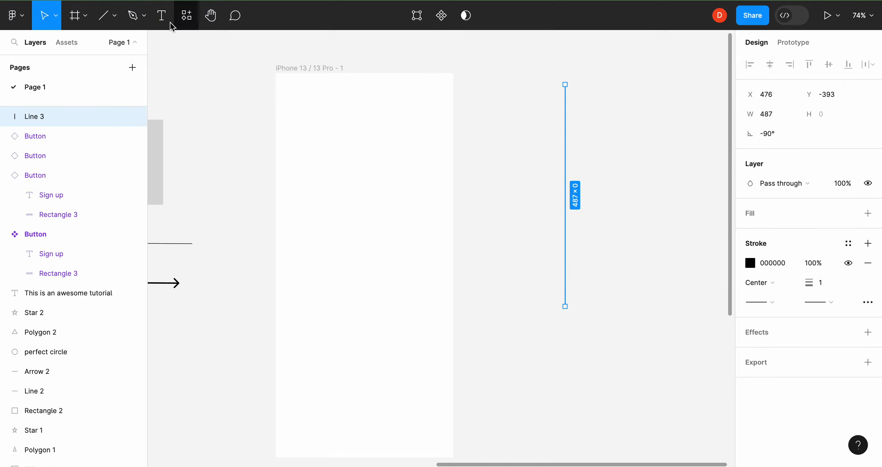
click(103, 15)
drag(472, 178, 698, 199)
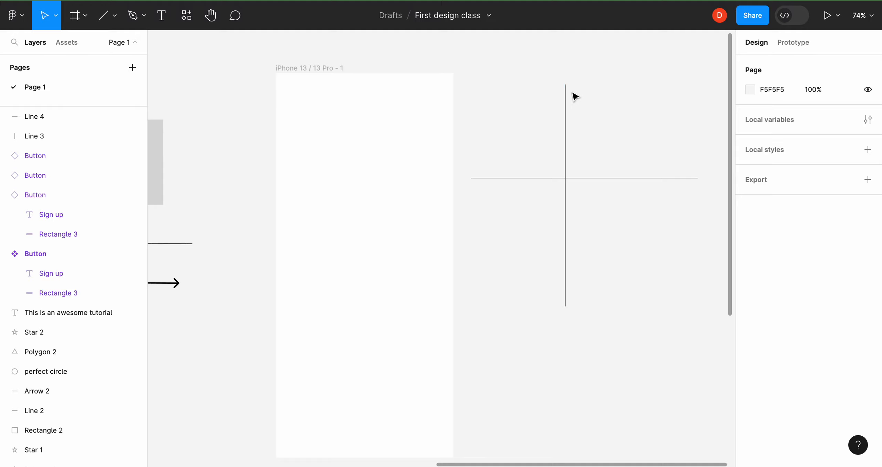
Step: Nudge the iPhone 13 / 13 Pro - 1 frame left in small increments to X -189
click(337, 70)
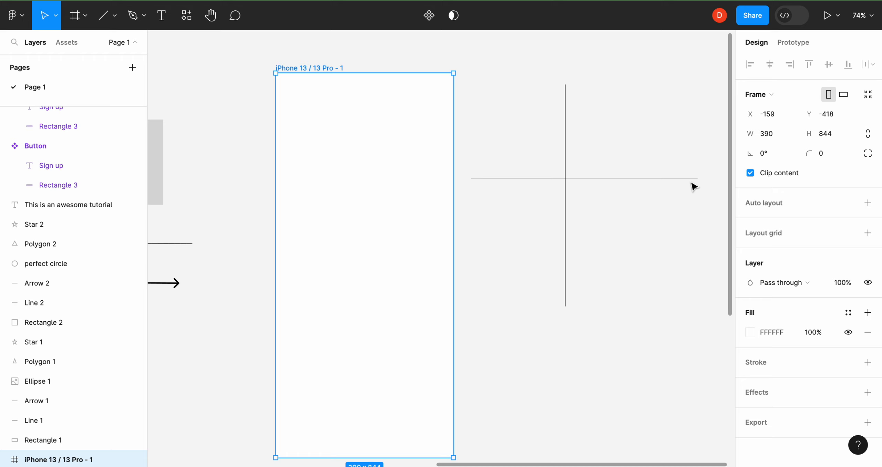
scroll(693, 186, left, 5)
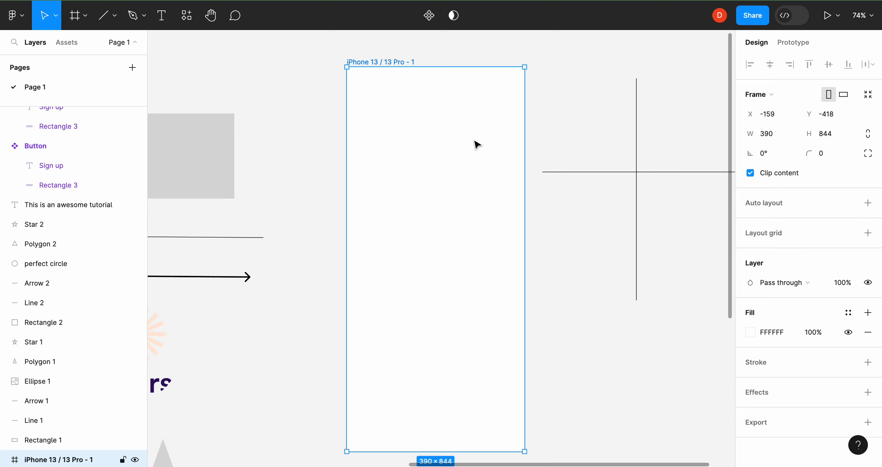
key(Left)
key(Left)
key(Left)
key(Left)
key(Left)
key(Left)
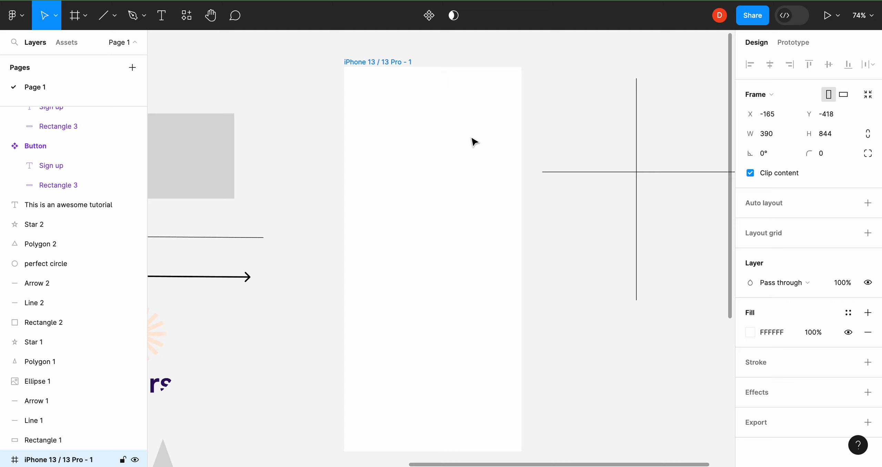
key(Left)
key(Left)
key(Left)
key(Left)
key(Left)
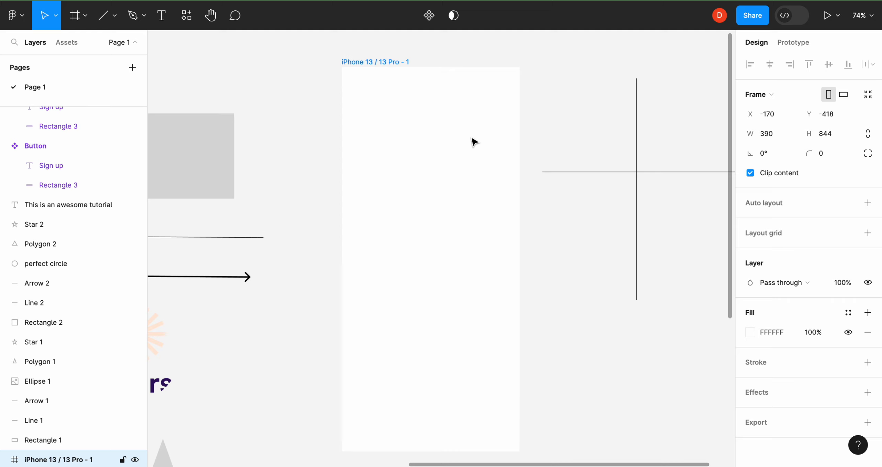
key(Left)
key(Left)
key(Left)
key(Left)
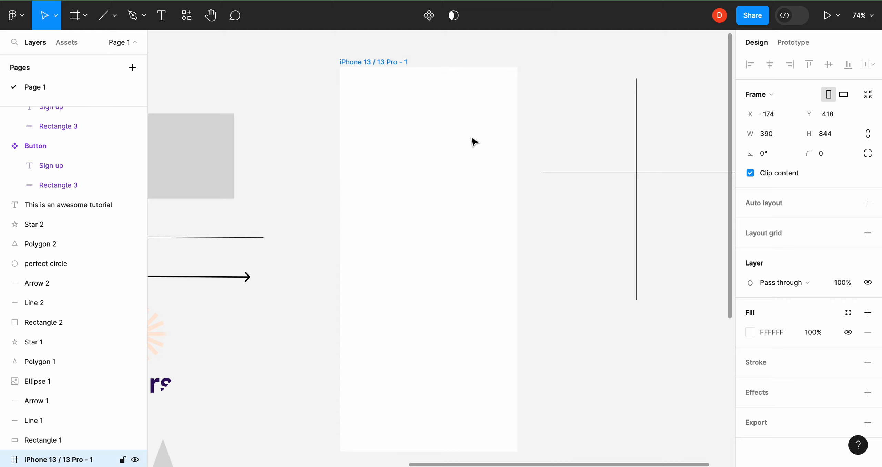
key(Left)
key(Left)
key(Left)
key(Left)
key(Left)
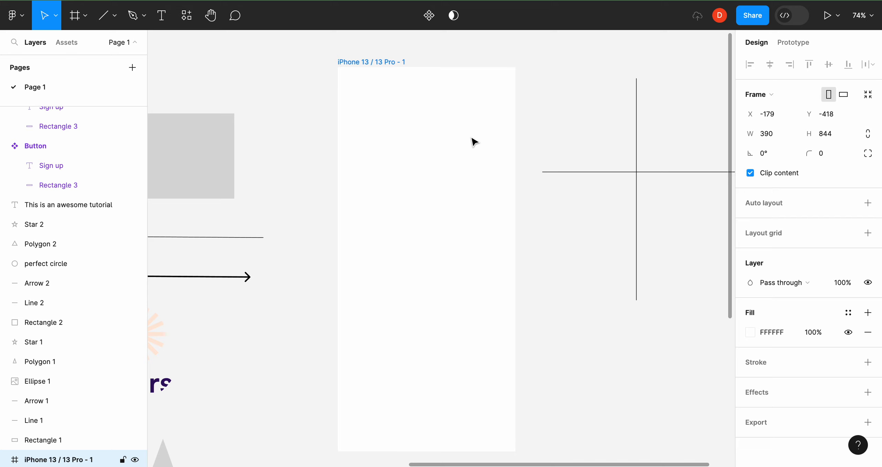
key(Left)
key(Left)
key(Left)
key(Left)
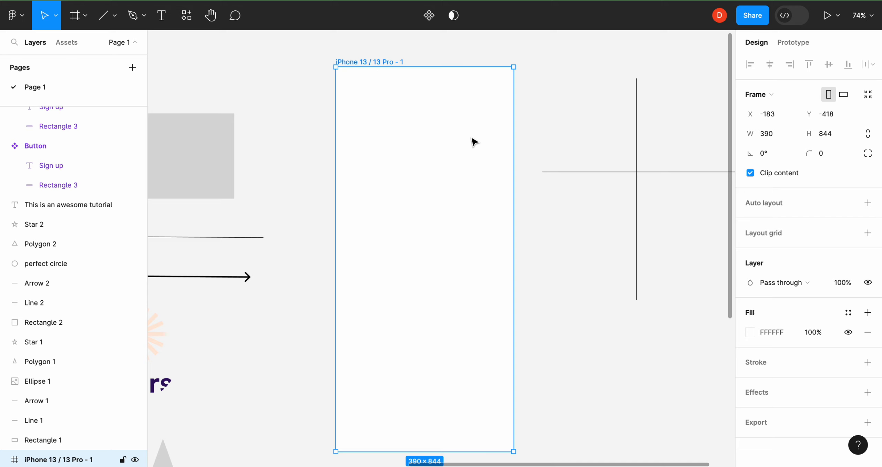
key(Left)
key(Left)
key(Left)
key(Left)
key(Left)
key(Left)
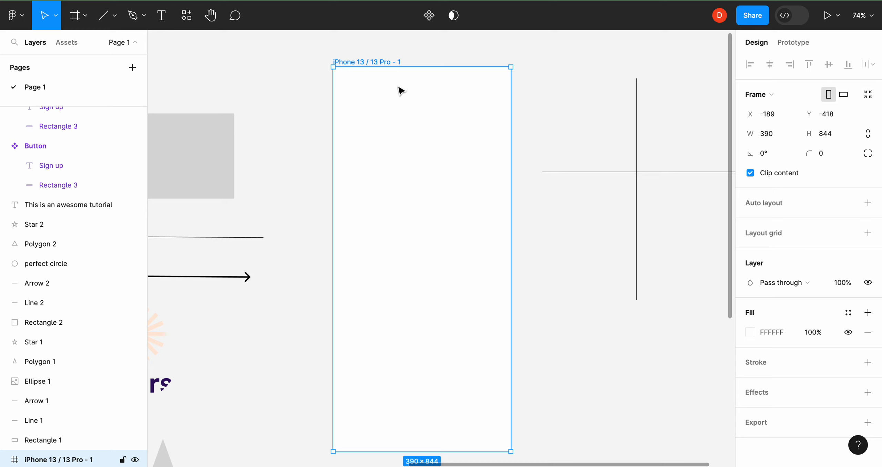
Step: Nudge the iPhone 13 / 13 Pro - 1 frame down in small increments to Y -390
key(Down)
key(Down)
key(Down)
key(Down)
key(Down)
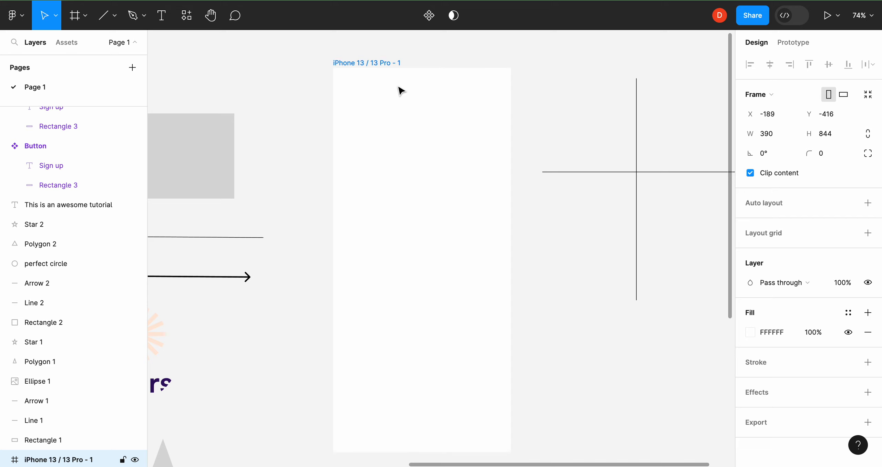
key(Down)
key(Down)
key(Down)
key(Down)
key(Down)
key(Down)
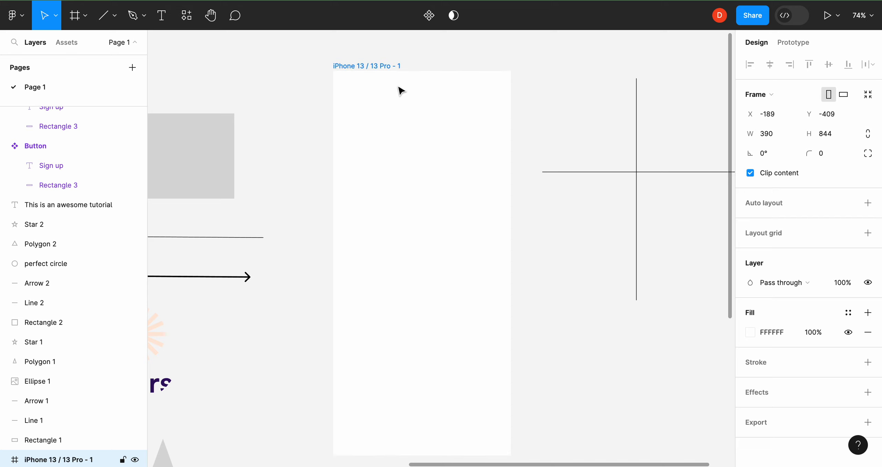
key(Down)
key(Down)
key(Down)
key(Down)
key(Down)
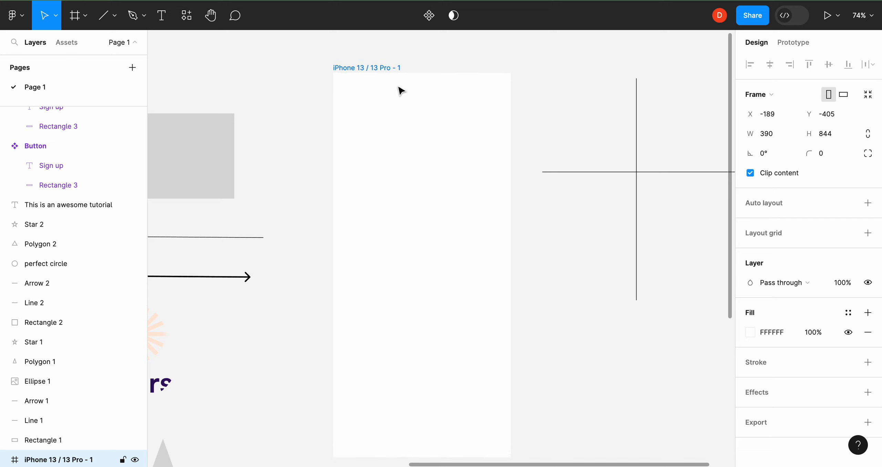
key(Down)
key(Down)
key(Down)
key(Down)
key(Down)
key(Down)
key(Down)
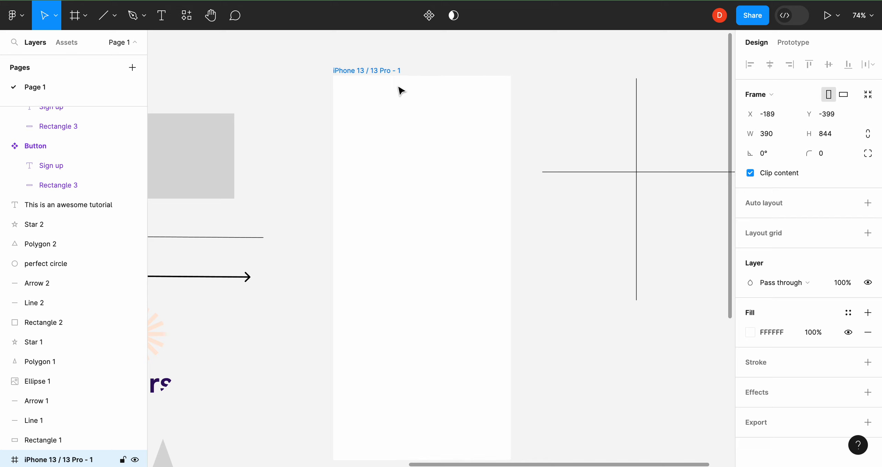
key(Down)
key(Down)
key(Down)
key(Down)
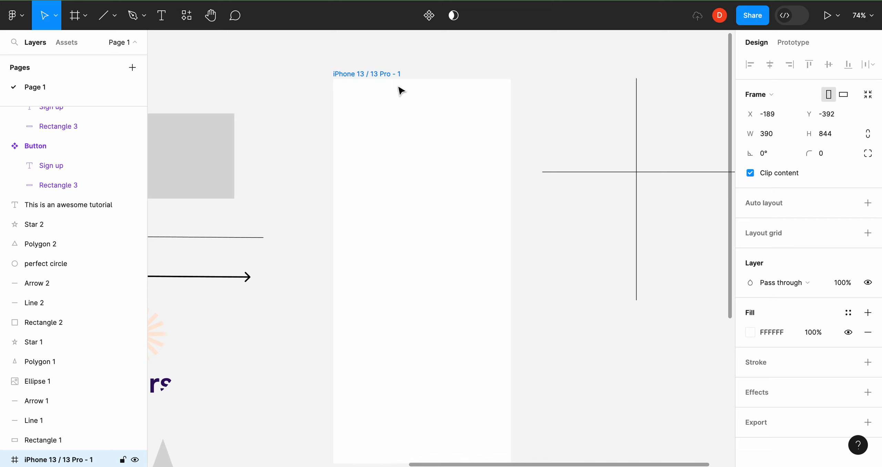
key(Down)
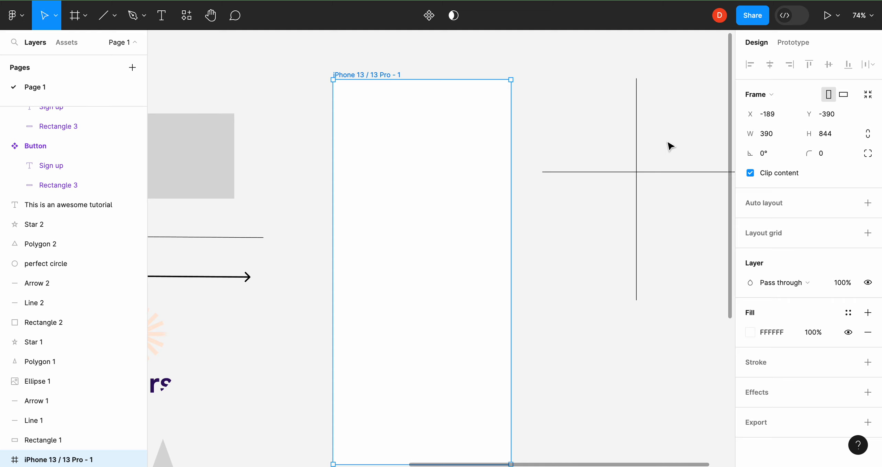
Step: Stretch the wide grey rectangle next to the square to about 454 wide and 238 high
scroll(669, 163, right, 2)
scroll(669, 163, down, 1)
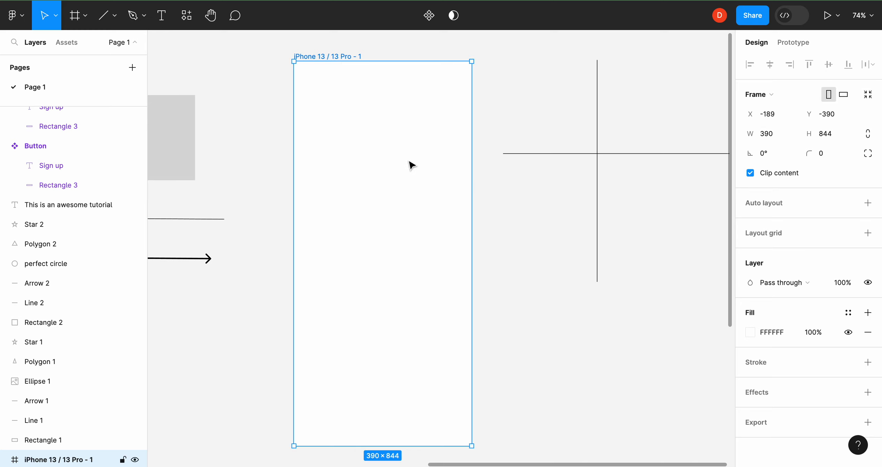
scroll(430, 171, left, 5)
scroll(459, 144, left, 3)
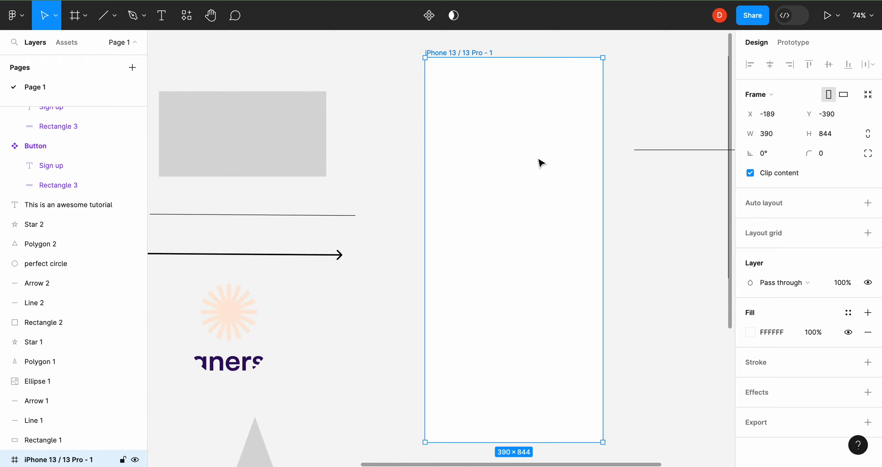
scroll(555, 145, left, 3)
scroll(480, 159, left, 10)
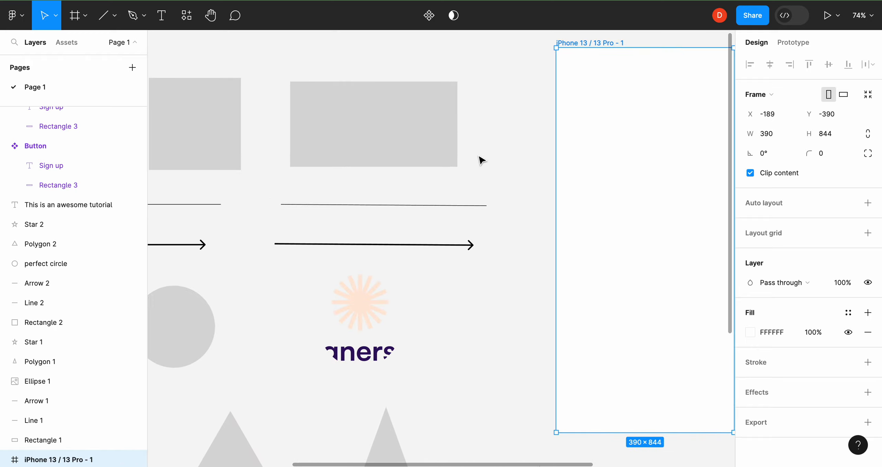
scroll(476, 118, up, 1)
scroll(474, 181, right, 2)
scroll(474, 182, down, 1)
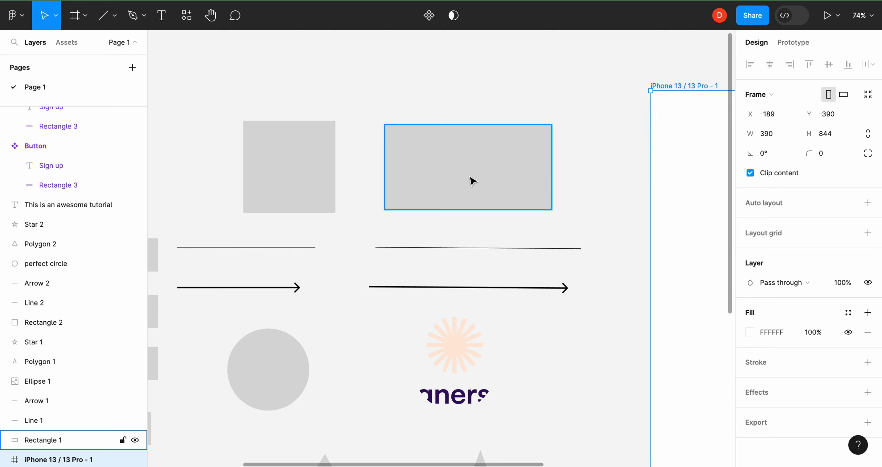
click(473, 181)
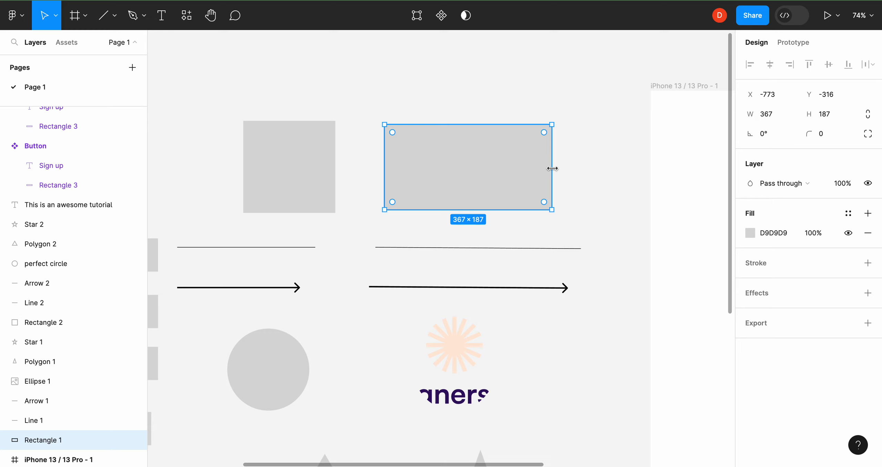
mouse_move(553, 168)
mouse_down()
mouse_move(618, 171)
mouse_move(496, 167)
mouse_move(607, 168)
mouse_move(549, 168)
mouse_up()
drag(637, 172, 591, 168)
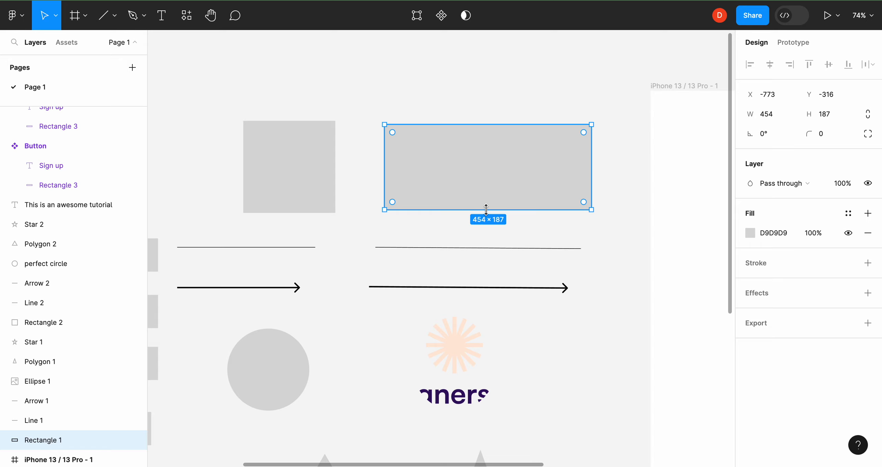
drag(484, 209, 482, 232)
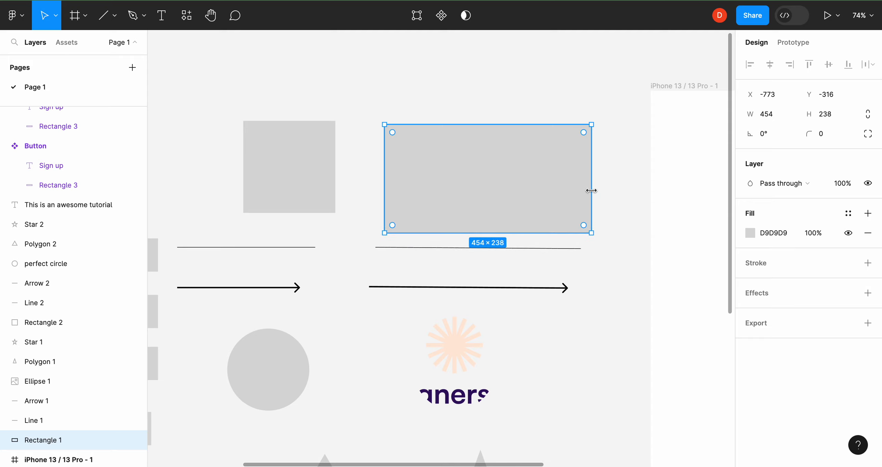
mouse_move(591, 191)
mouse_down()
mouse_move(634, 189)
mouse_move(590, 192)
mouse_up()
Step: Move the wide grey rectangle up, away from the lines below it, to about X -793, Y -433
click(271, 159)
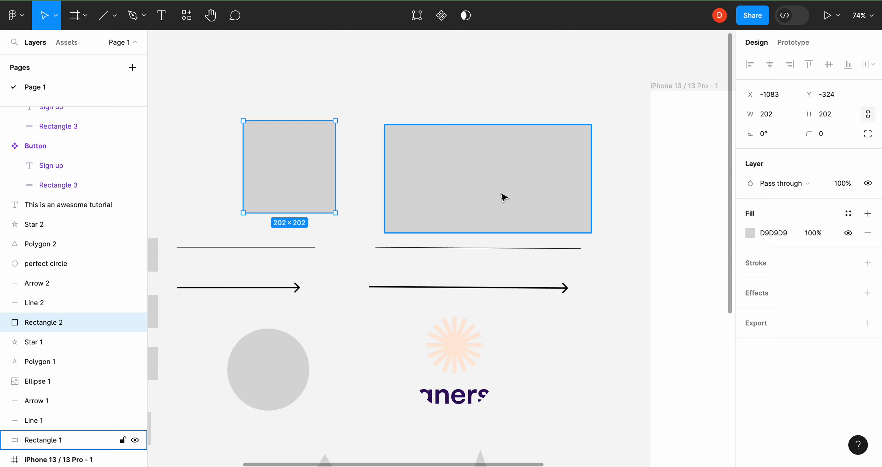
mouse_move(503, 197)
mouse_down()
mouse_move(500, 173)
mouse_move(498, 183)
mouse_up()
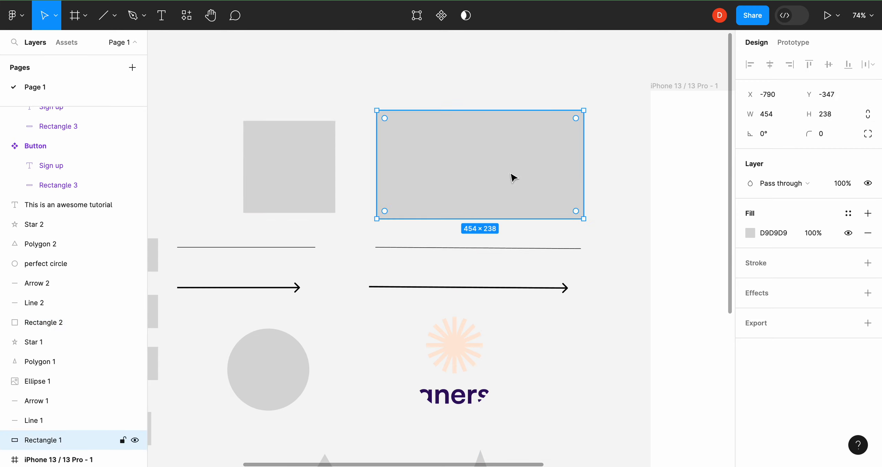
click(784, 113)
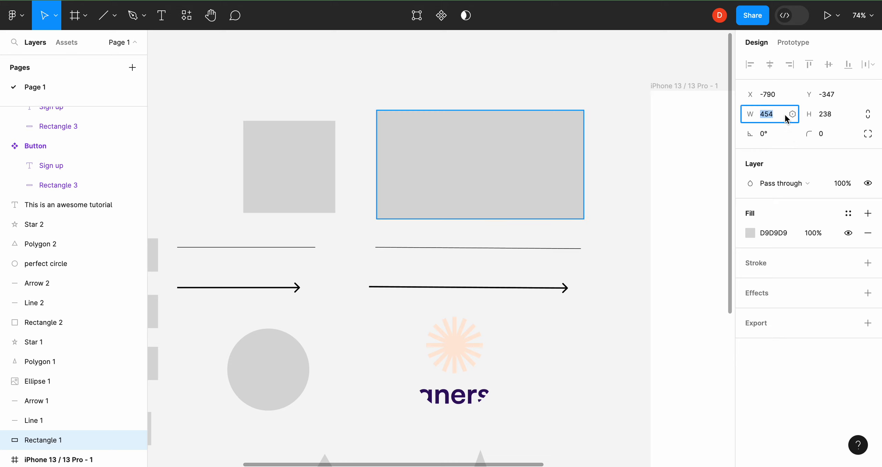
drag(547, 158, 537, 118)
Step: Resize the wide grey rectangle to 400 by 400 and move it up to about Y -499, clear of the line below
click(774, 121)
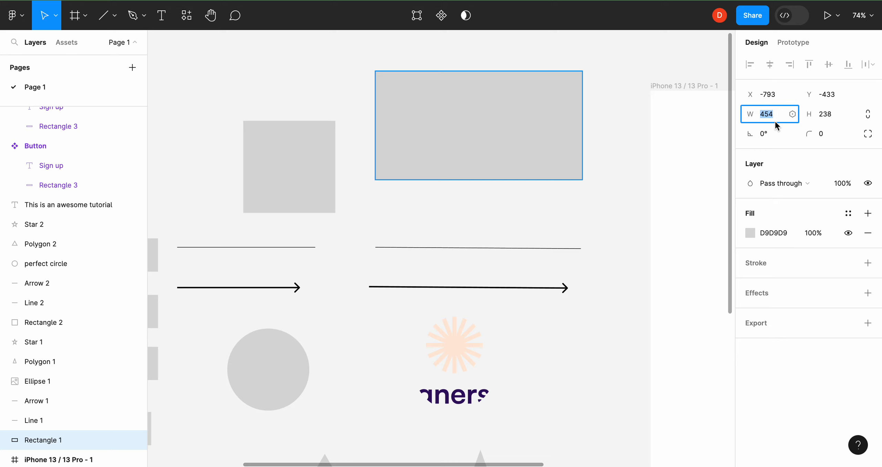
text(400)
click(829, 116)
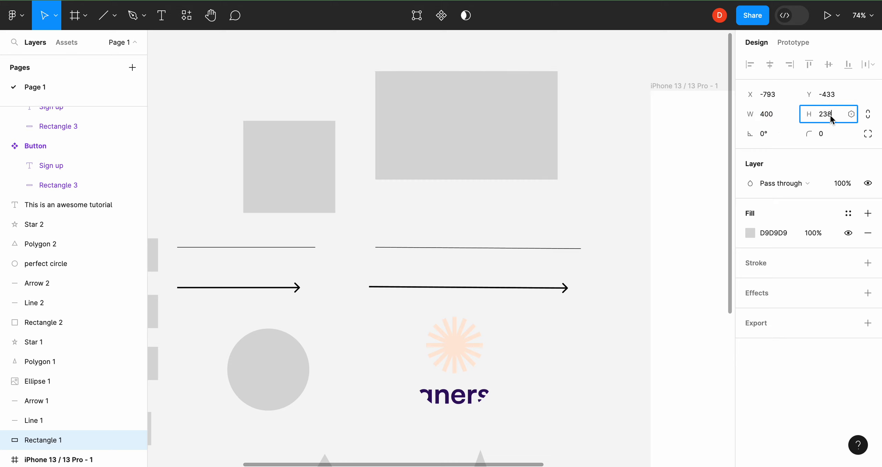
text(400)
key(Return)
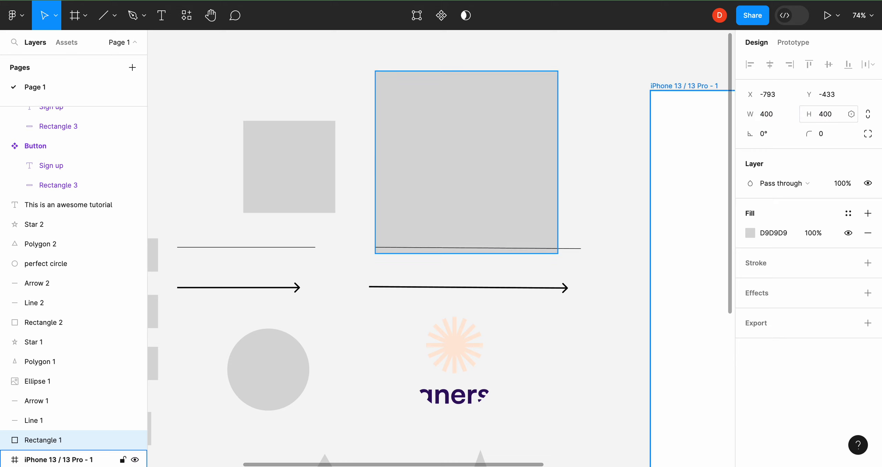
drag(521, 162, 523, 134)
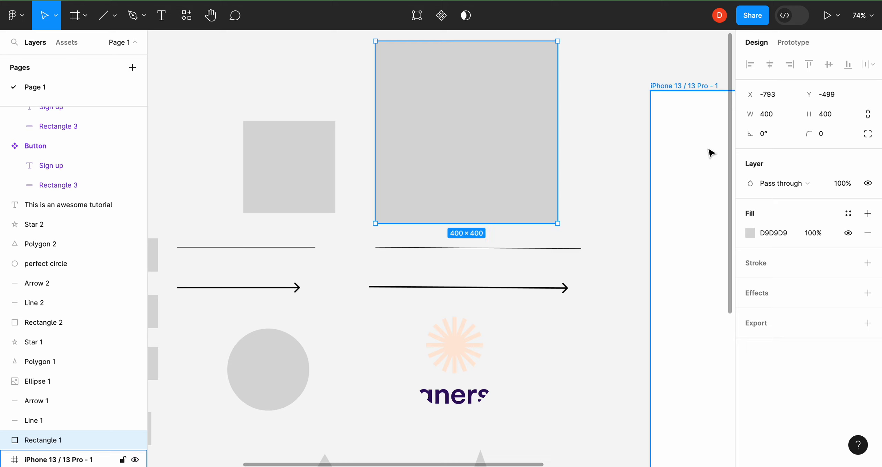
Step: Set the rotation of the large grey square to 30°
click(773, 136)
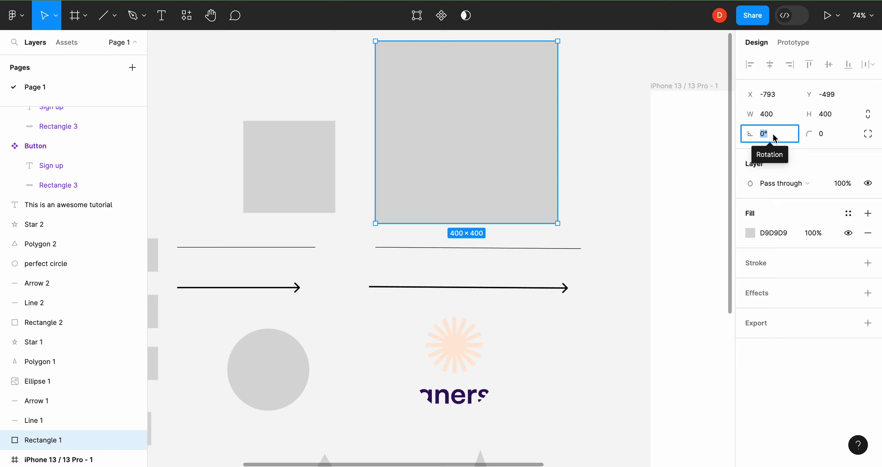
text(30)
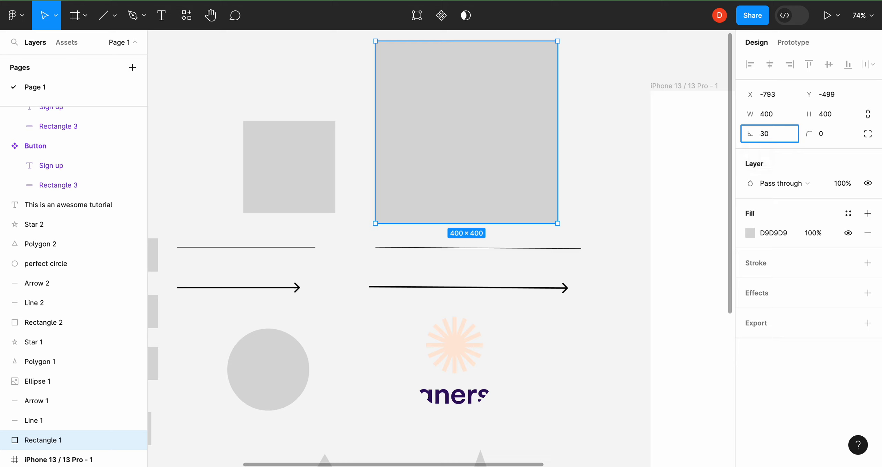
key(Return)
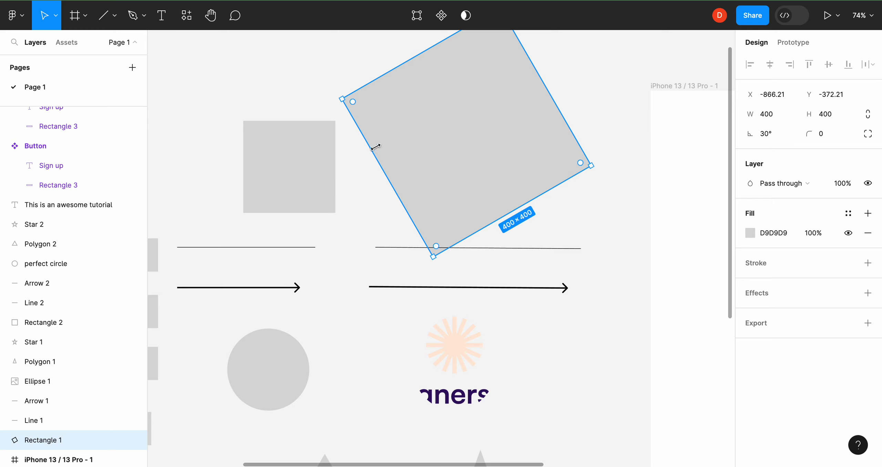
Step: Set the rotation of the large grey square to 90°
click(765, 134)
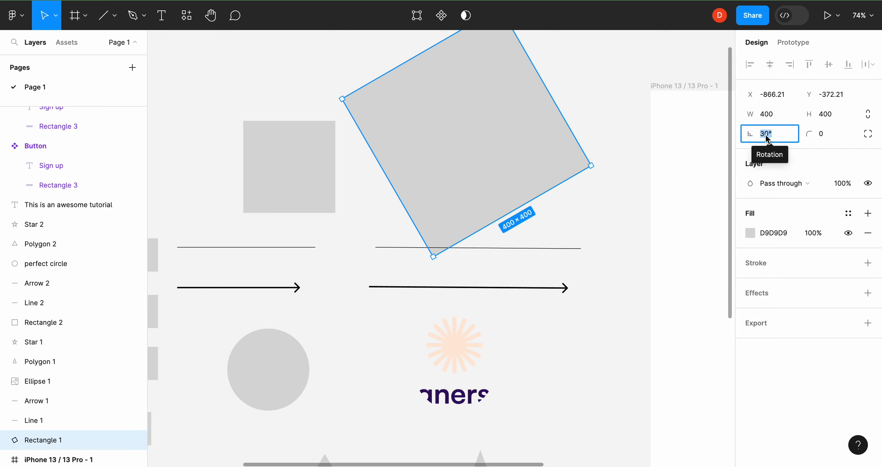
text(90)
key(Return)
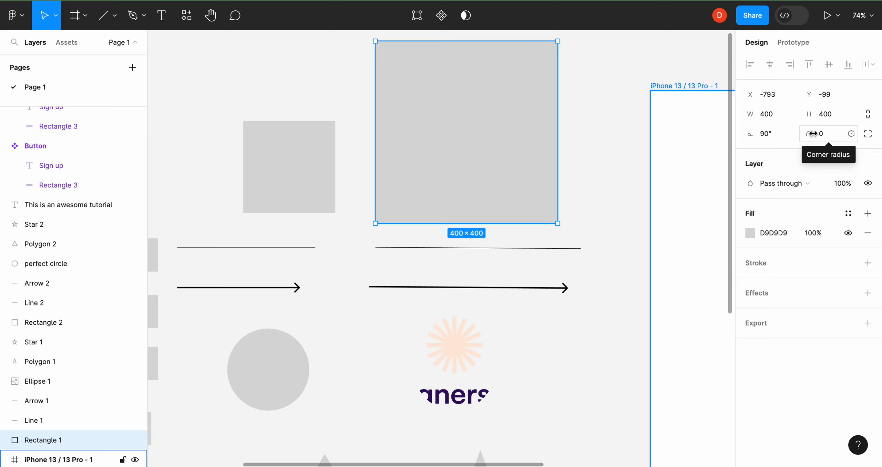
Step: Round the corners of the large grey square slightly, with a corner radius of 4
scroll(590, 116, up, 2)
scroll(589, 117, left, 1)
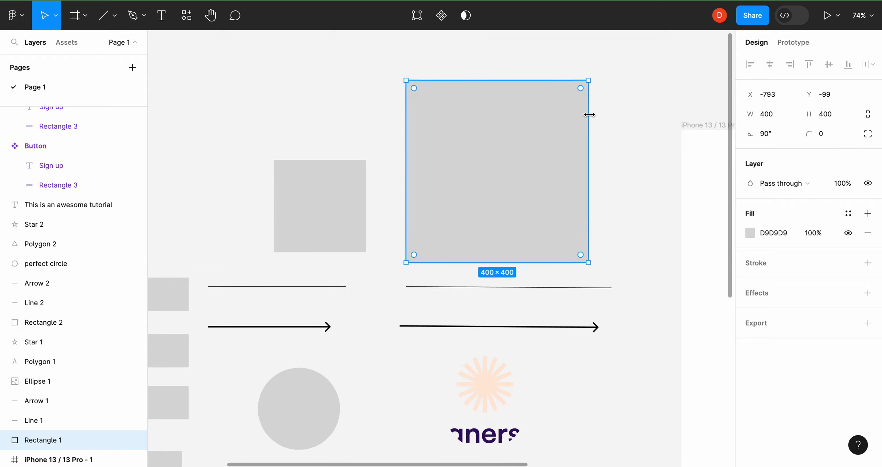
scroll(592, 117, up, 1)
scroll(597, 105, up, 5)
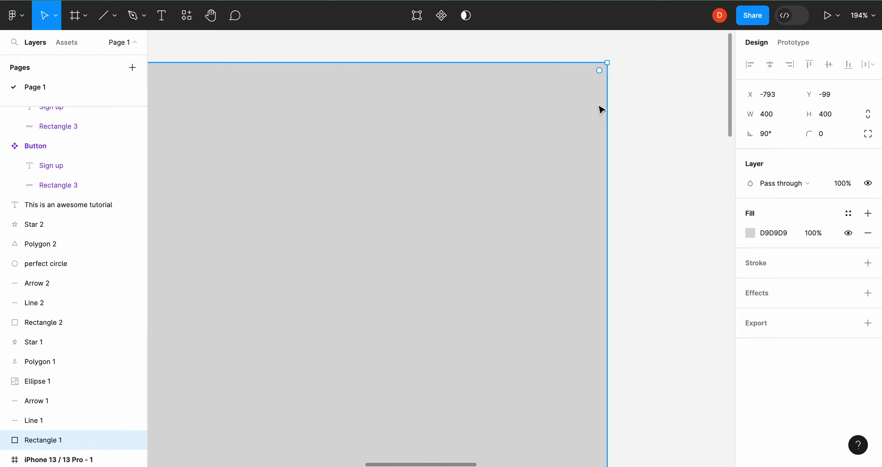
scroll(599, 110, left, 3)
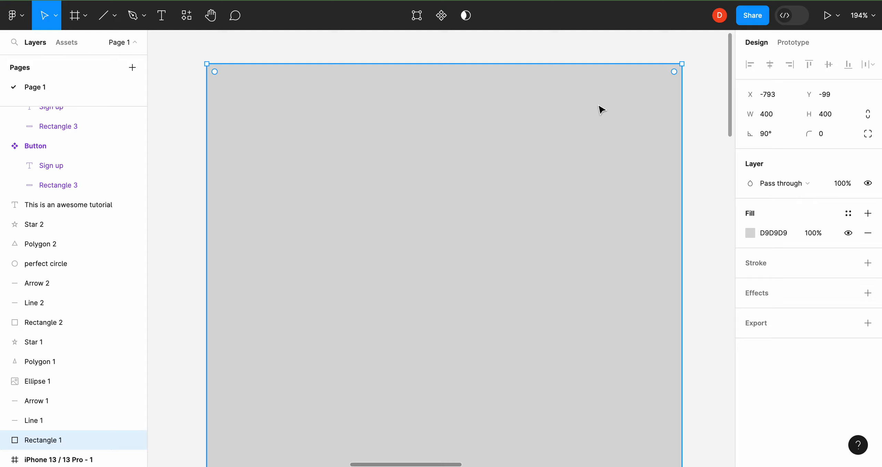
scroll(598, 111, down, 3)
scroll(492, 65, down, 1)
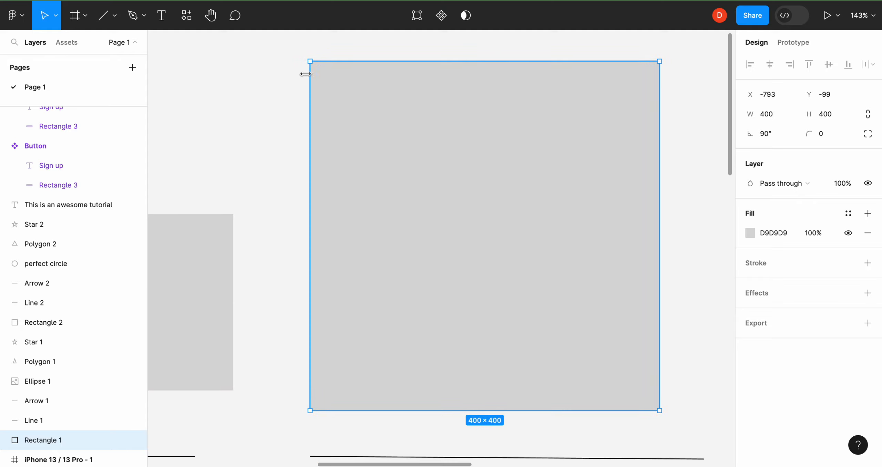
click(293, 98)
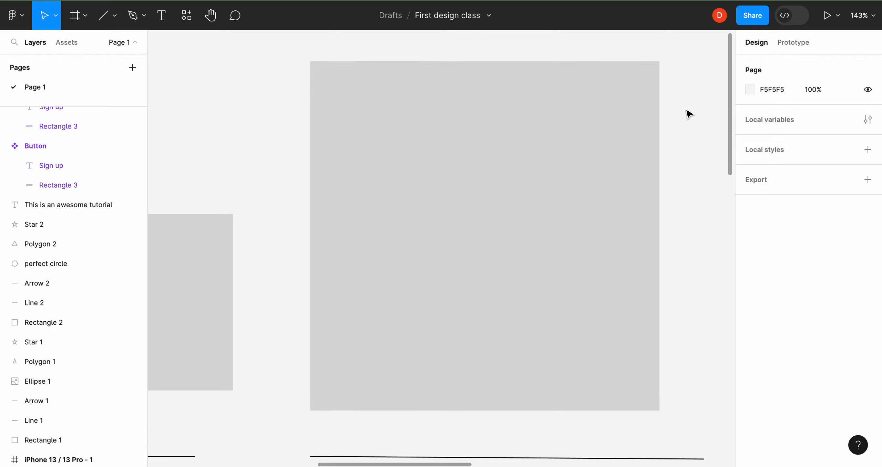
click(617, 86)
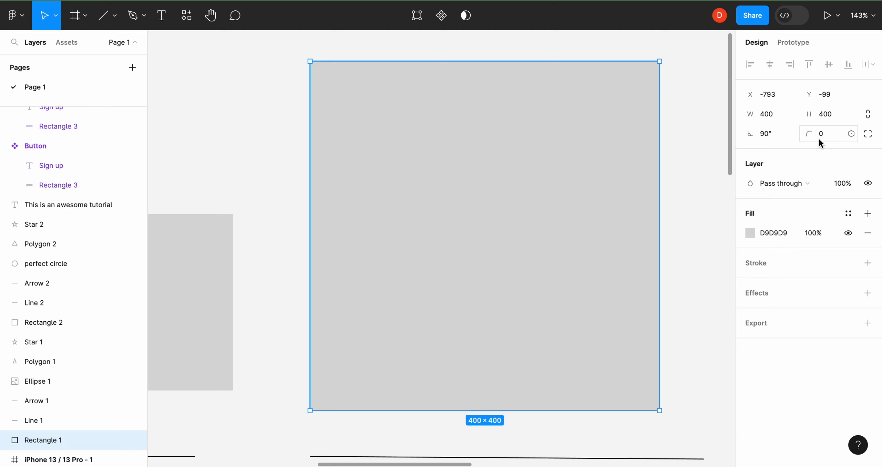
click(826, 134)
text(8)
key(Return)
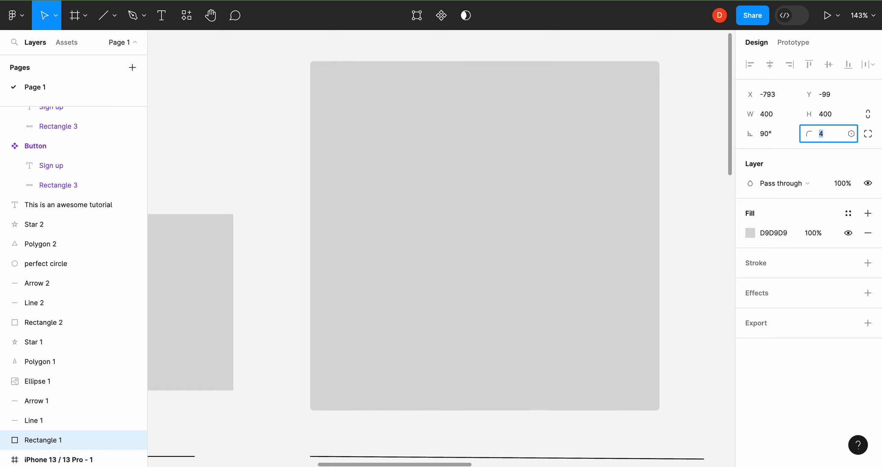
Step: Raise the large grey square's corner radius in small increments past 21, and reset it to 0
text(15)
key(Return)
key(Up)
key(Up)
key(Up)
key(Up)
key(Up)
key(Up)
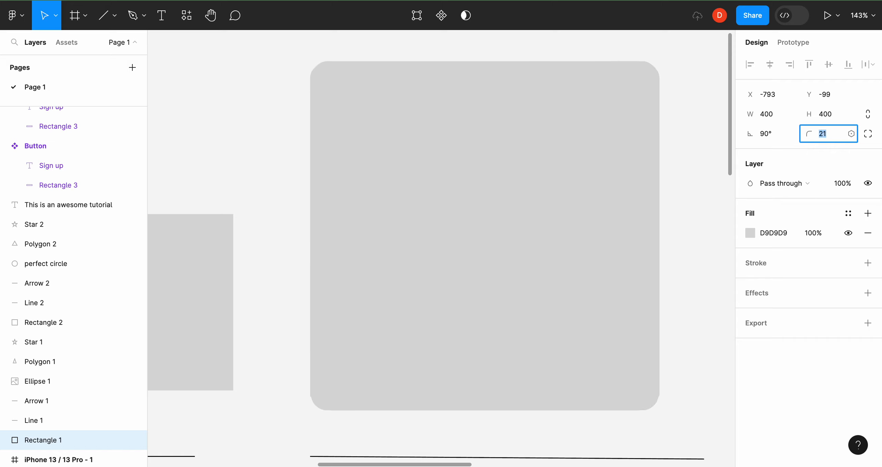
key(Up)
key(Up)
key(Up)
key(Up)
text(0)
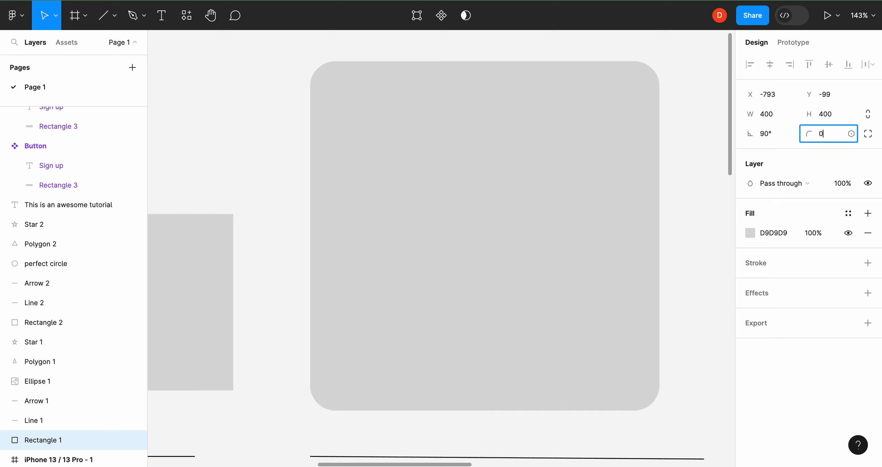
key(Return)
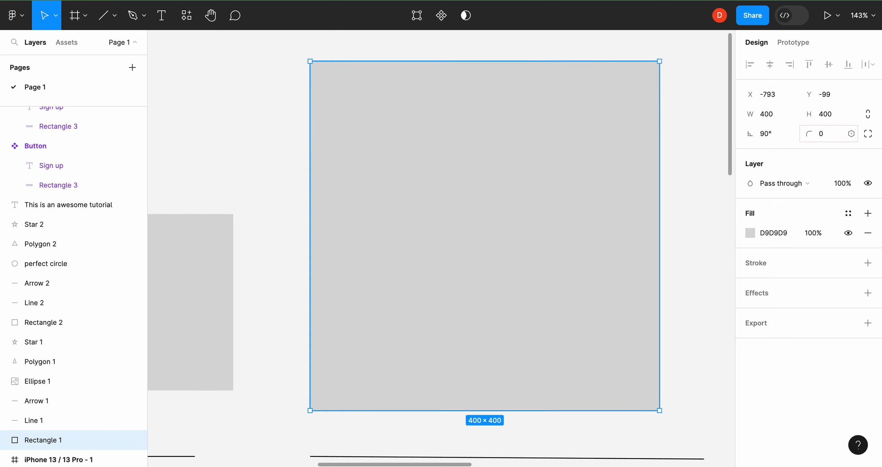
Step: Set the large grey square's corner radius to 10 and deselect it
click(825, 137)
text(10)
key(Return)
click(250, 94)
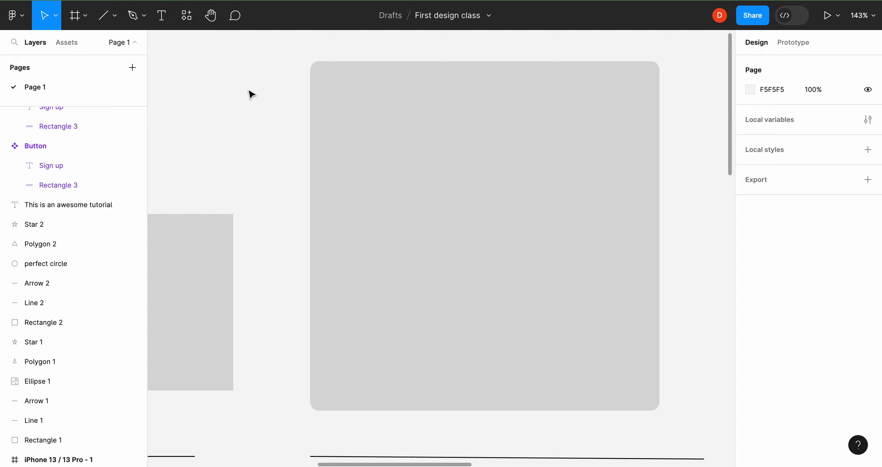
Step: Move the large rounded square into the iPhone 13 / 13 Pro - 1 frame, flush with the frame's left edge
click(423, 149)
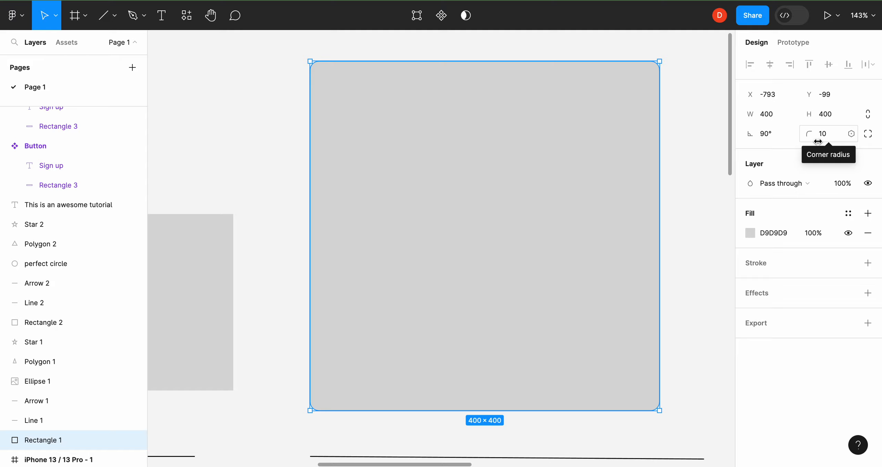
scroll(543, 171, down, 5)
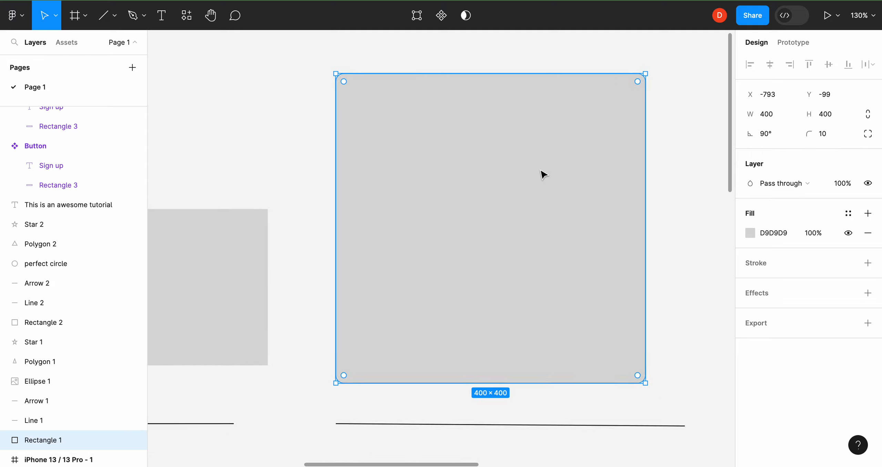
scroll(541, 171, right, 5)
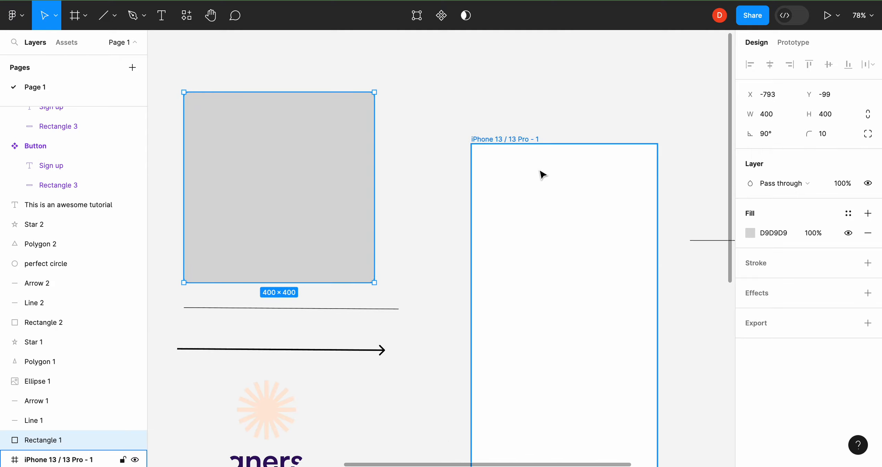
click(430, 110)
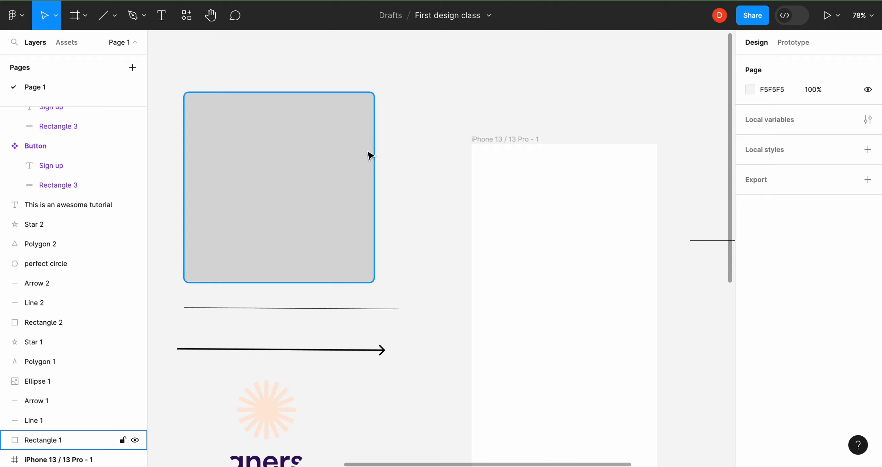
click(362, 166)
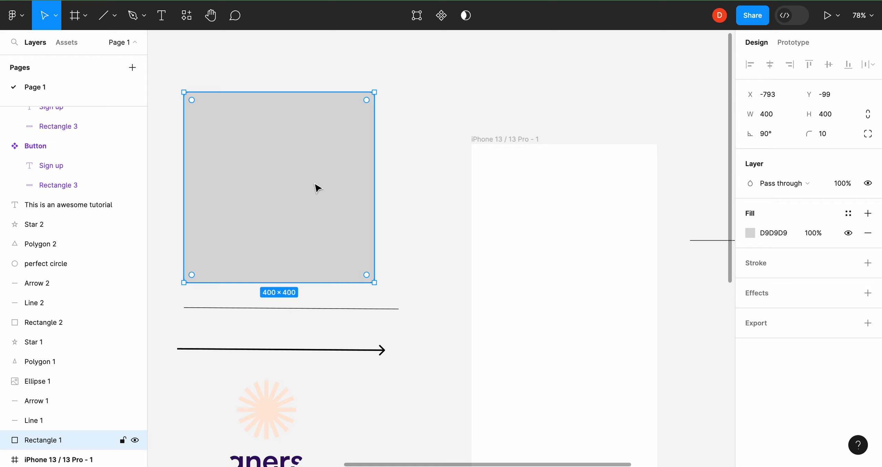
drag(306, 177, 594, 289)
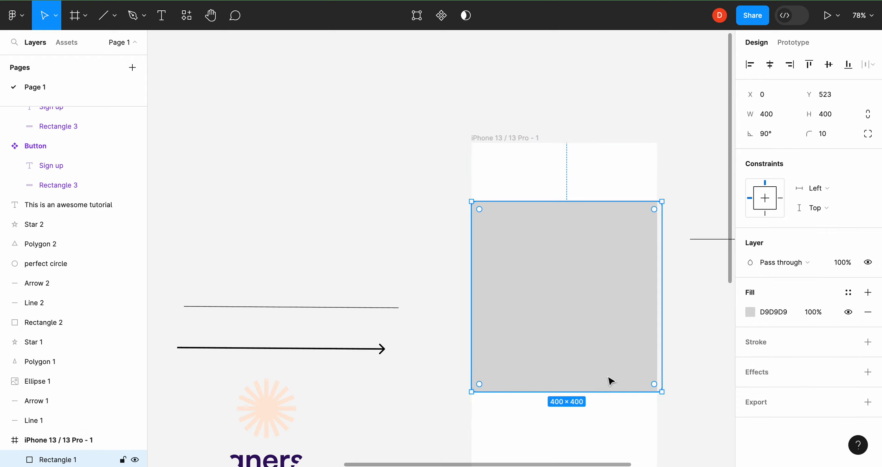
Step: Shrink the rounded square inside the iPhone frame to about 243 by 246, leaving a margin on both sides
drag(599, 392, 610, 316)
drag(662, 277, 618, 280)
drag(470, 256, 500, 256)
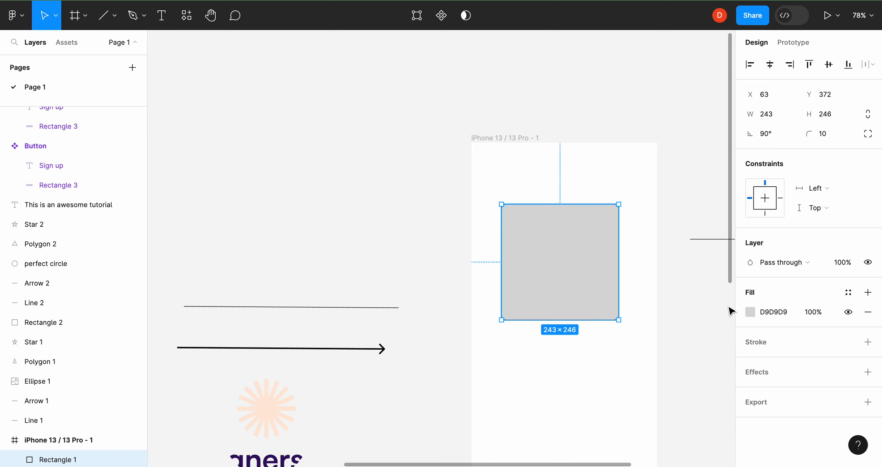
Step: Set the layer opacity of the rounded square in the iPhone frame to 50%
click(844, 269)
text(50)
key(Return)
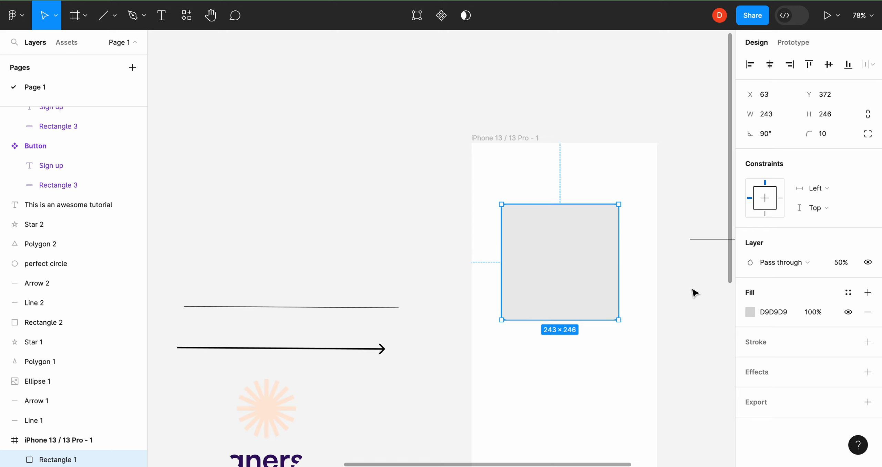
Step: Lower the rounded square's layer opacity to 20% and deselect it
click(848, 266)
text(20)
key(Return)
click(385, 156)
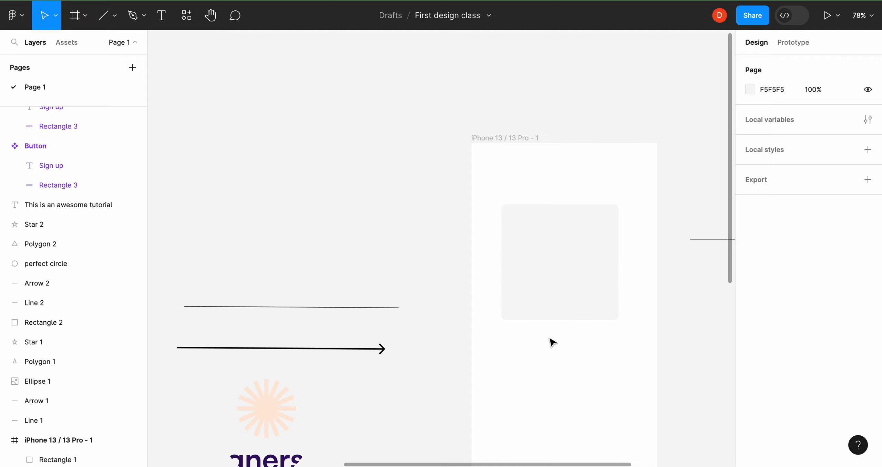
Step: Restore the rounded square's layer opacity to 100%
click(551, 298)
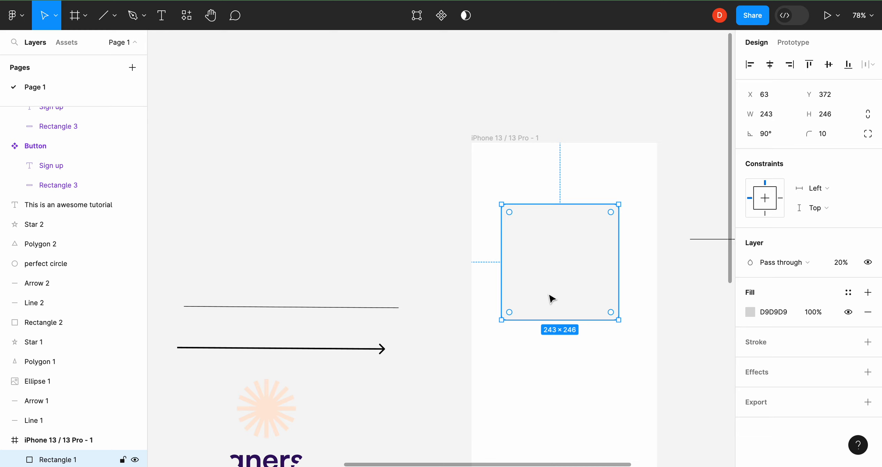
click(840, 263)
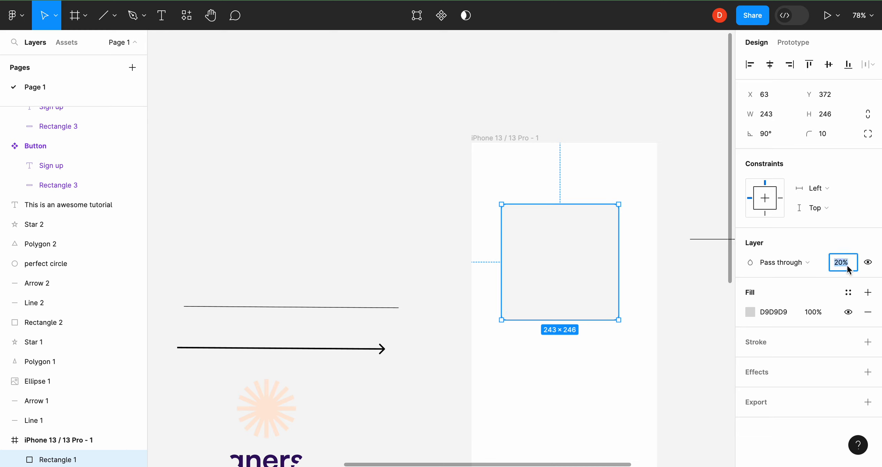
text(100)
key(Return)
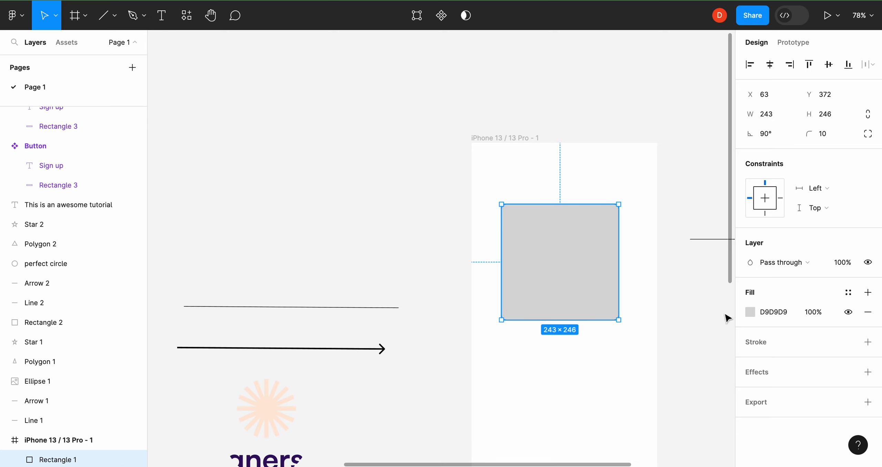
Step: Set the fill opacity of the rounded square to 50% and deselect it
click(812, 313)
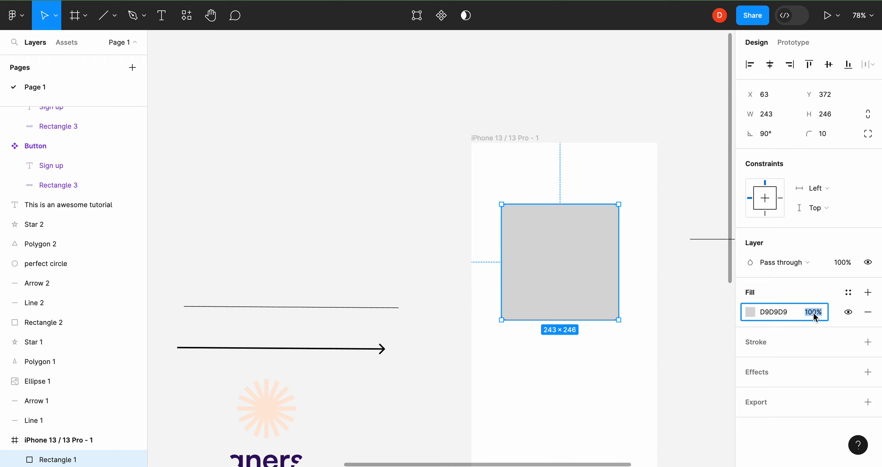
text(50)
key(Return)
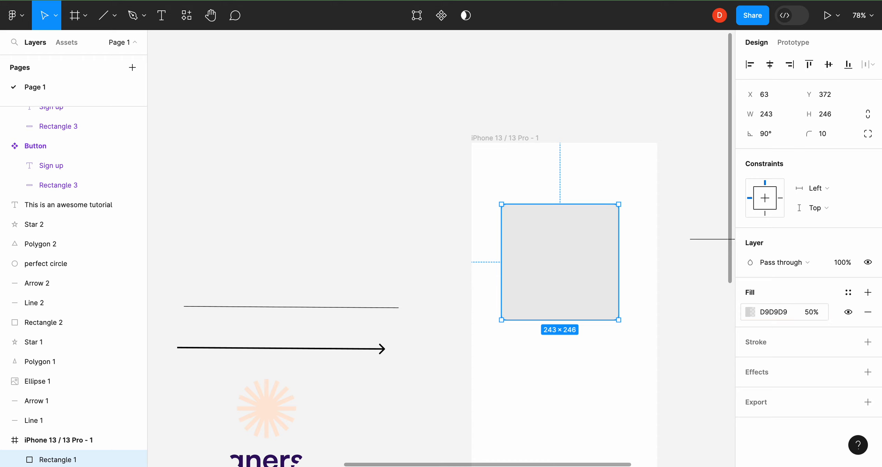
key(Escape)
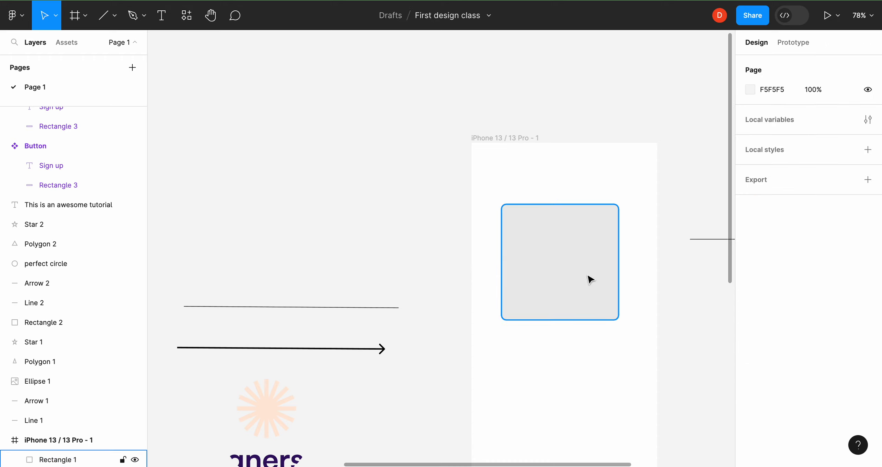
Step: Set the fill opacity of the rounded square in the iPhone frame to 20% and deselect it
click(590, 280)
click(814, 316)
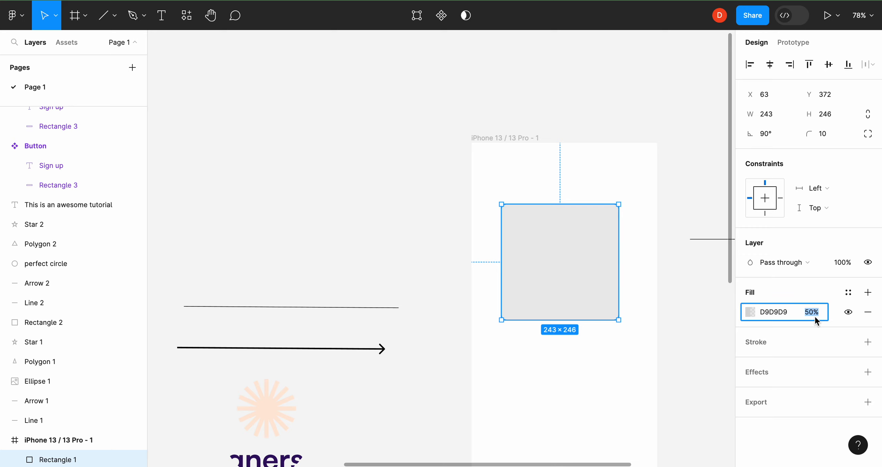
text(20)
key(Return)
click(664, 347)
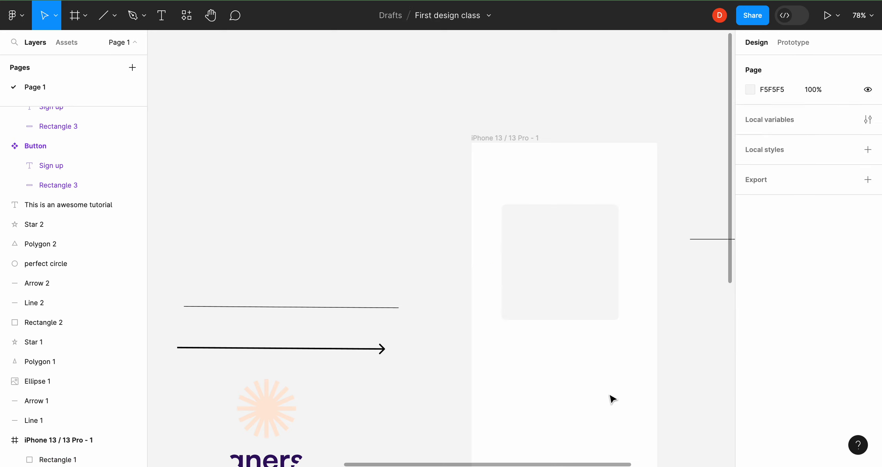
Step: Restore the rounded square's fill opacity to 100%
click(615, 276)
click(817, 311)
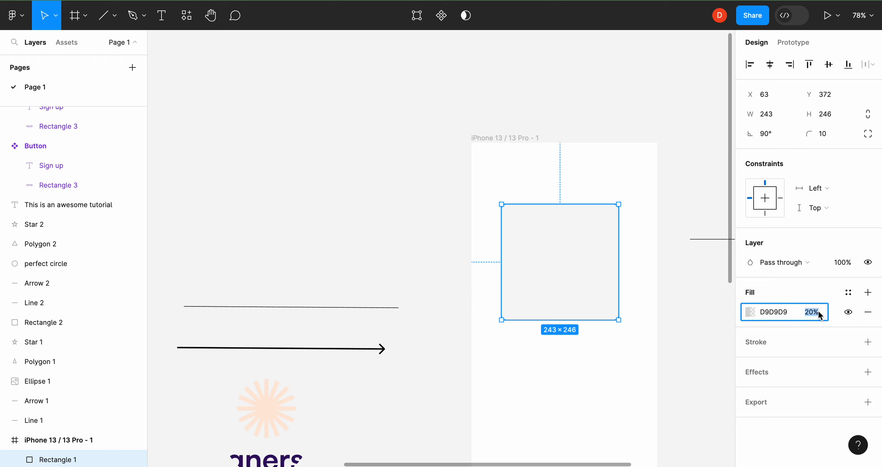
text(100)
key(Return)
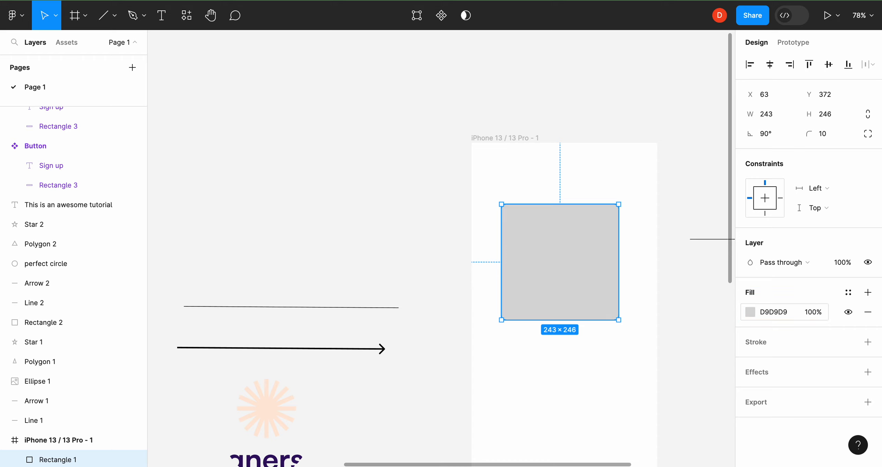
scroll(694, 286, down, 3)
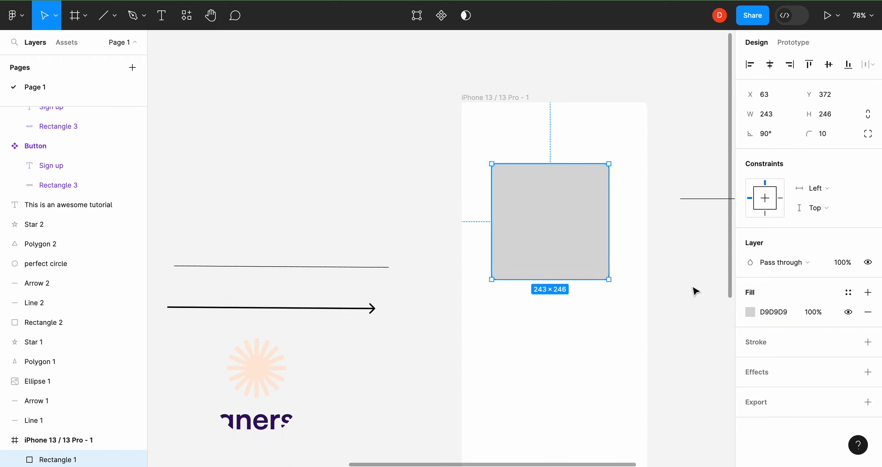
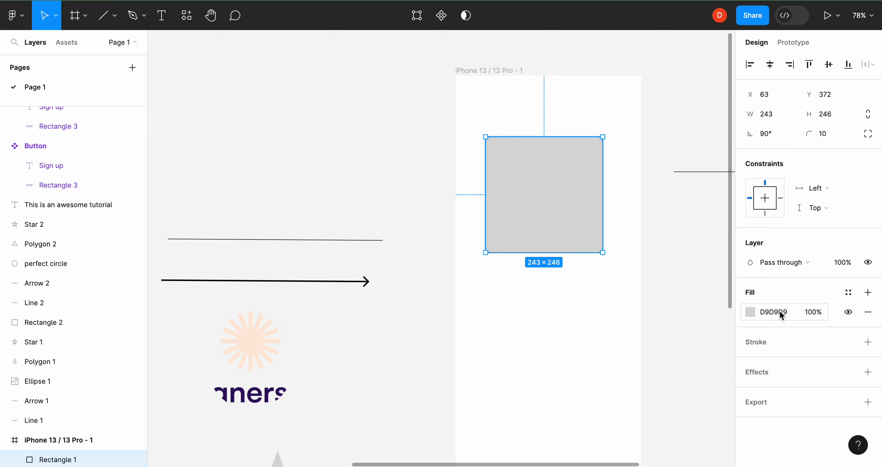
Step: Set the rounded square's fill colour to hex 222222 with 100% opacity
click(780, 310)
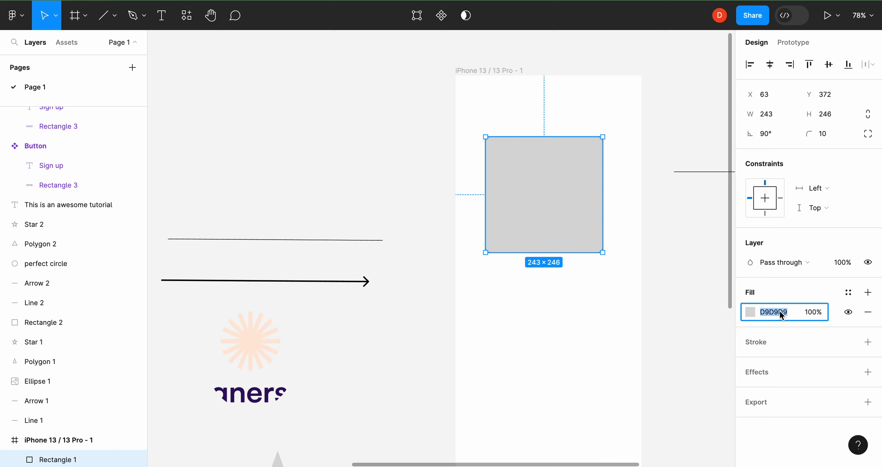
text(2222222)
key(Return)
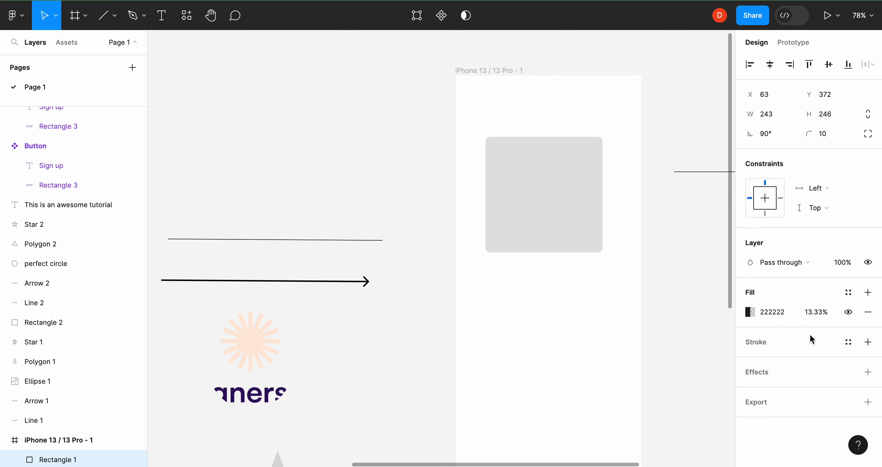
click(817, 313)
text(100)
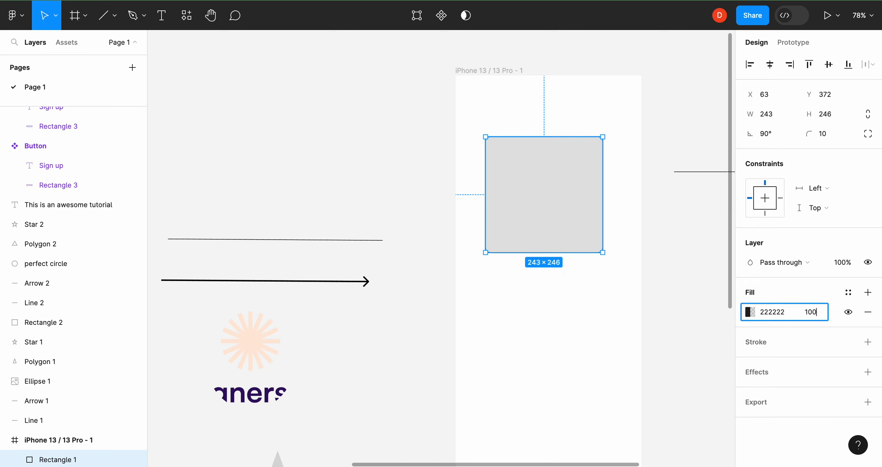
key(Return)
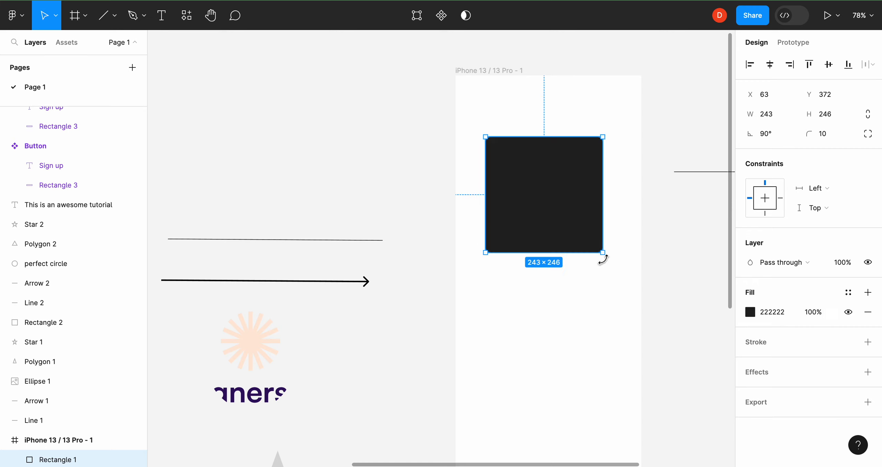
click(589, 323)
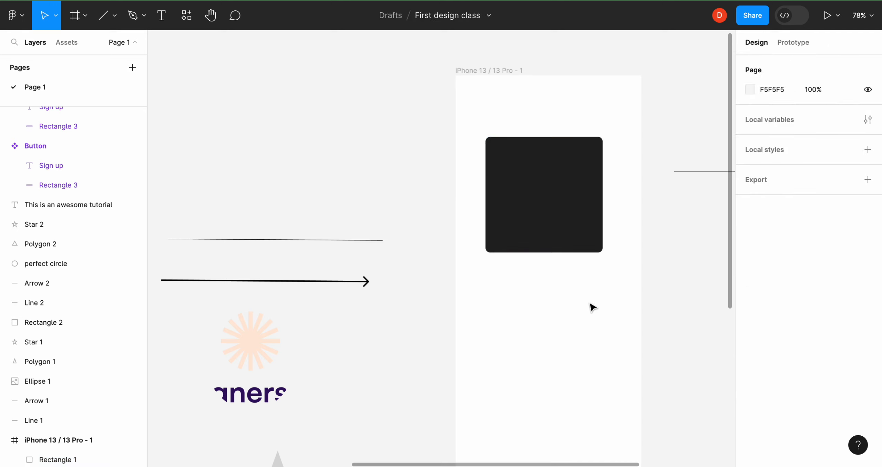
click(571, 216)
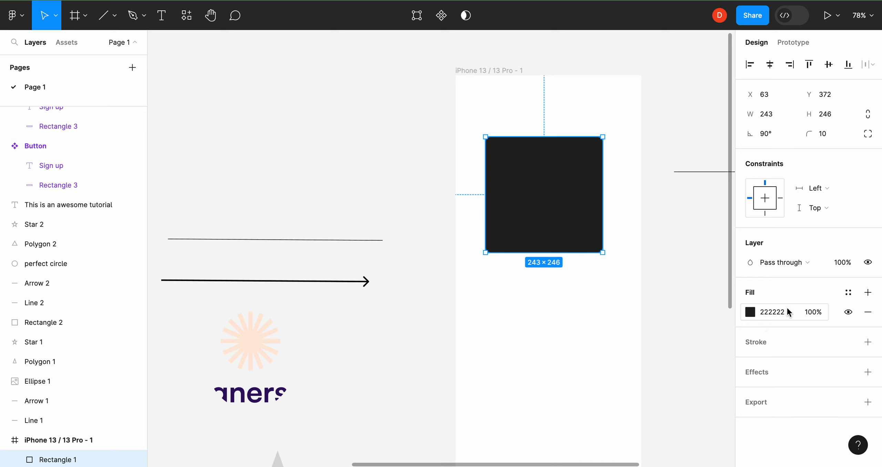
Step: Undo the dark fill colour and opacity changes on the rounded square and reselect it
key(ctrl+z)
key(ctrl+z)
key(ctrl+z)
key(ctrl+z)
click(549, 279)
click(545, 203)
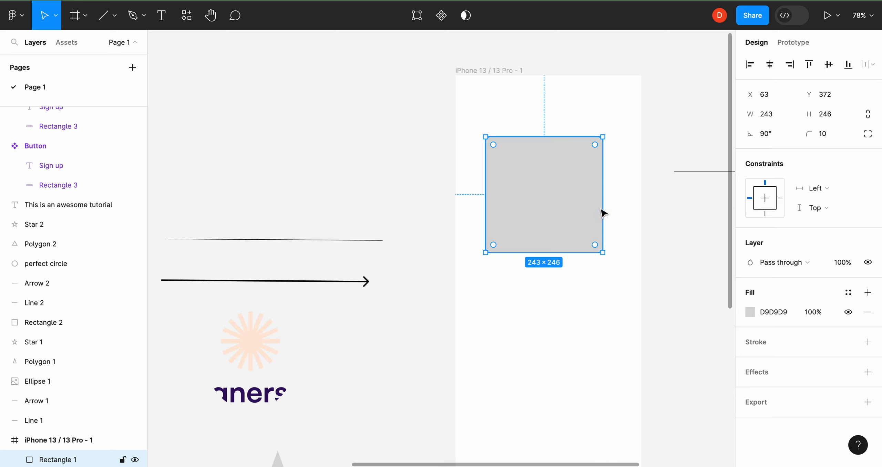
Step: Move the rounded square to about X 80, Y 371 and change its fill to bright red with the colour picker
drag(567, 205, 575, 205)
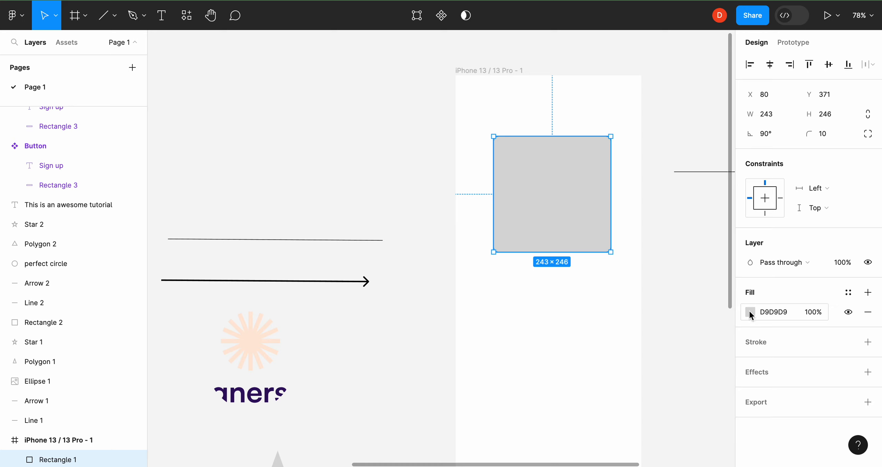
click(749, 311)
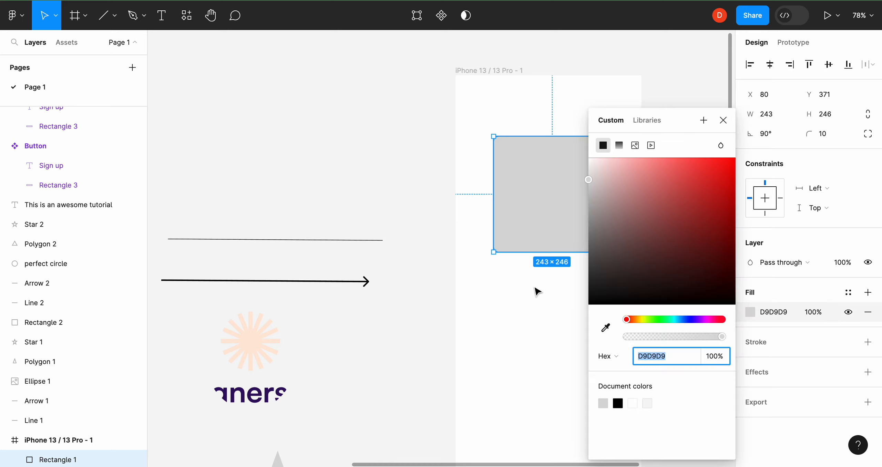
scroll(375, 202, right, 5)
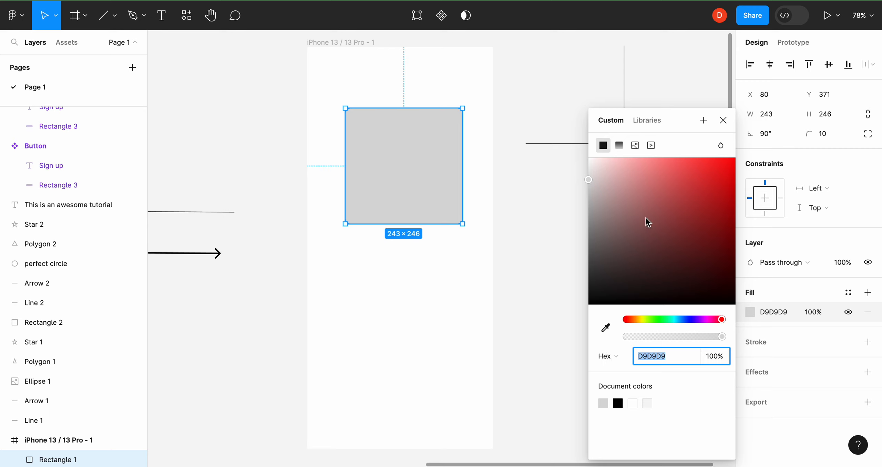
click(590, 183)
drag(591, 182, 724, 179)
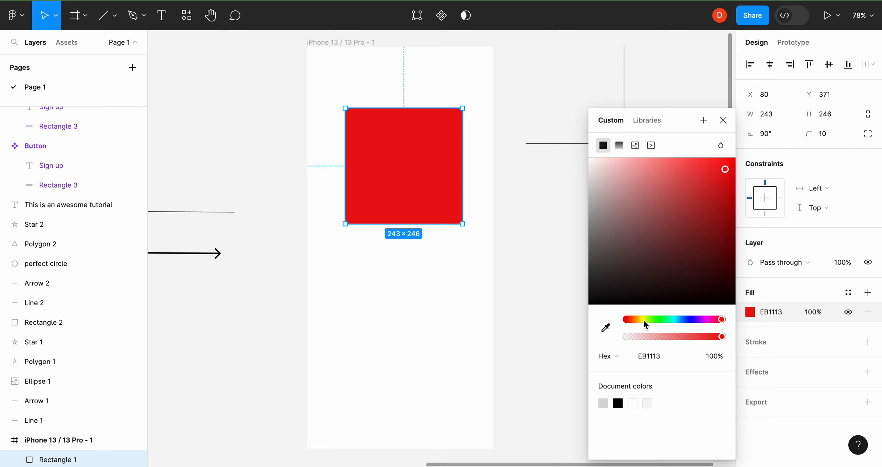
Step: Shift the square's fill hue to yellow, mute the shade to olive 8B865B, and shift the hue to green 5B8B71
click(641, 319)
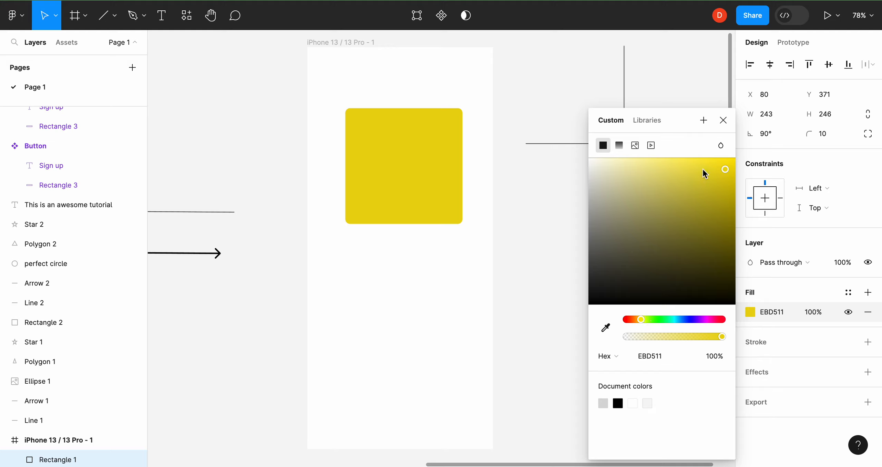
drag(726, 171, 639, 227)
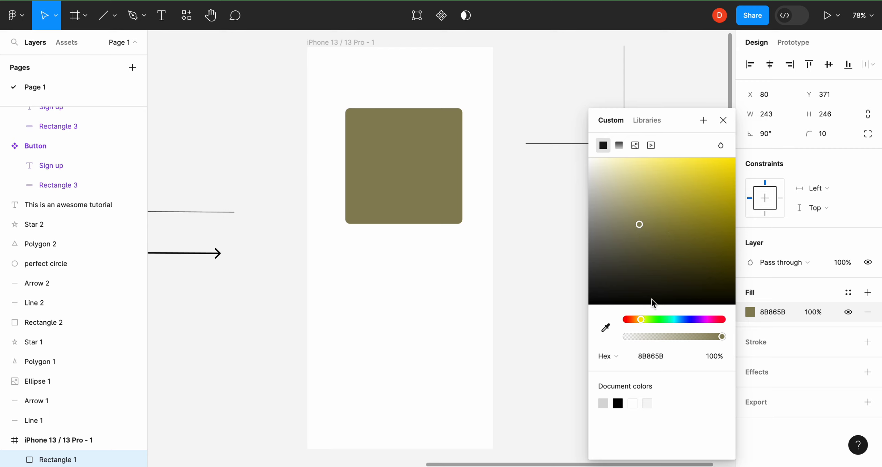
drag(646, 319, 650, 318)
mouse_move(663, 322)
mouse_down()
mouse_move(708, 328)
mouse_move(665, 327)
mouse_up()
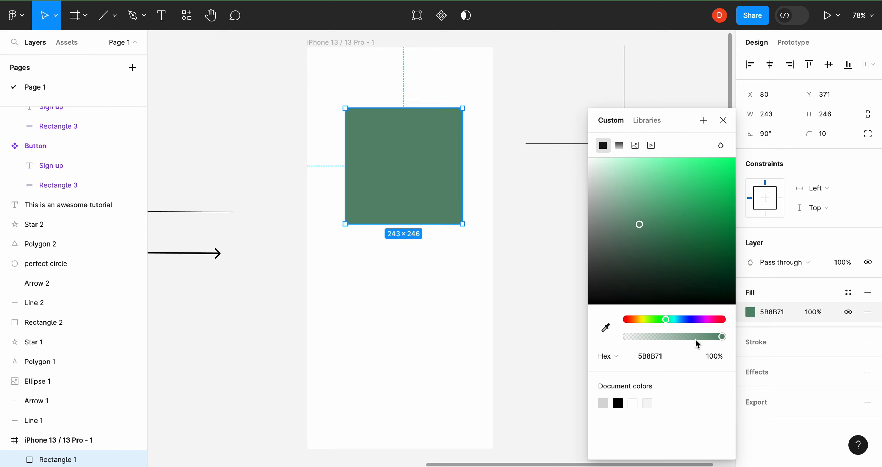
Step: Shift the square's fill hue to the muted teal 5B838B and close the colour picker
click(653, 320)
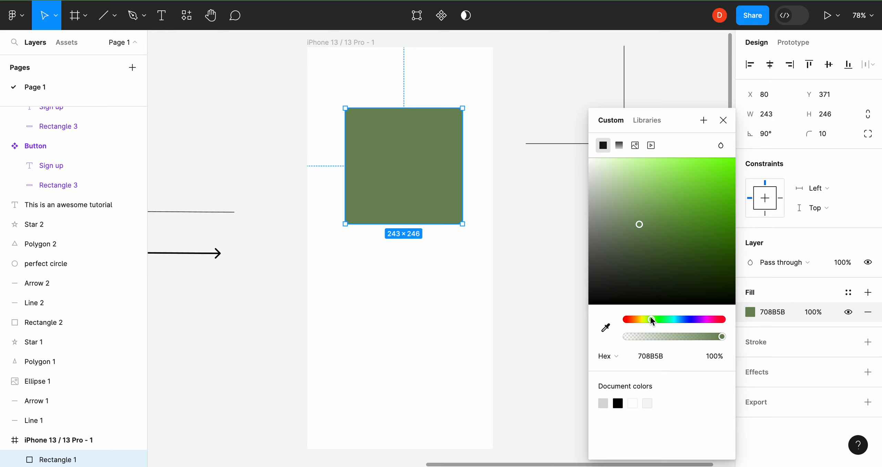
drag(650, 318, 677, 320)
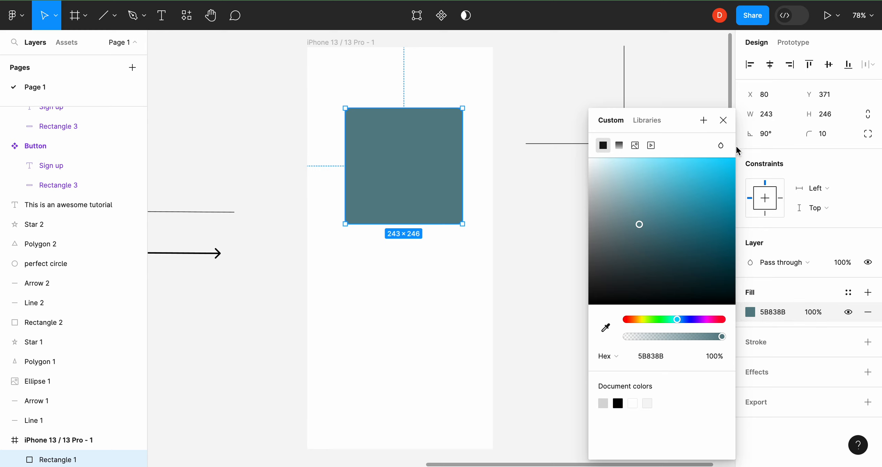
click(724, 124)
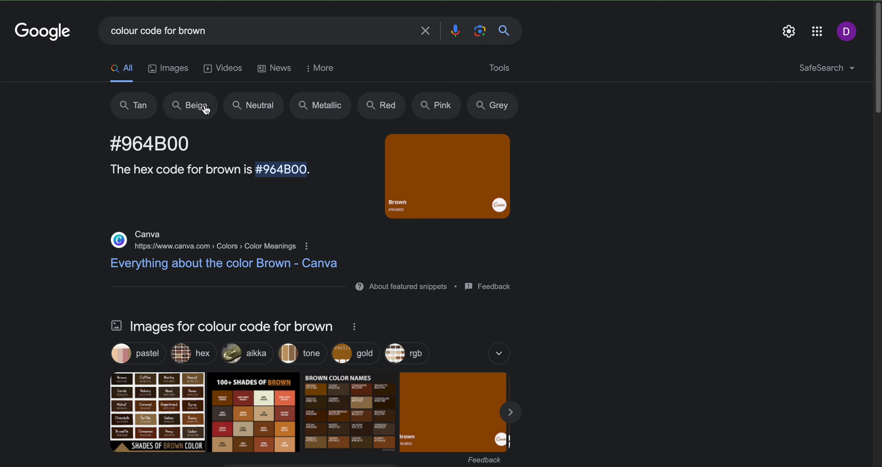
Step: Copy the brown hex code #964B00 from the Google results and apply it as the rounded square's fill in Figma
drag(109, 144, 187, 143)
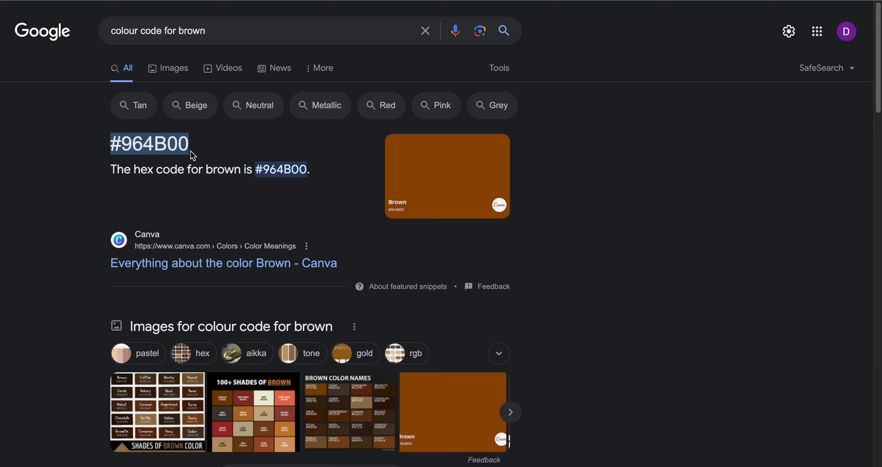
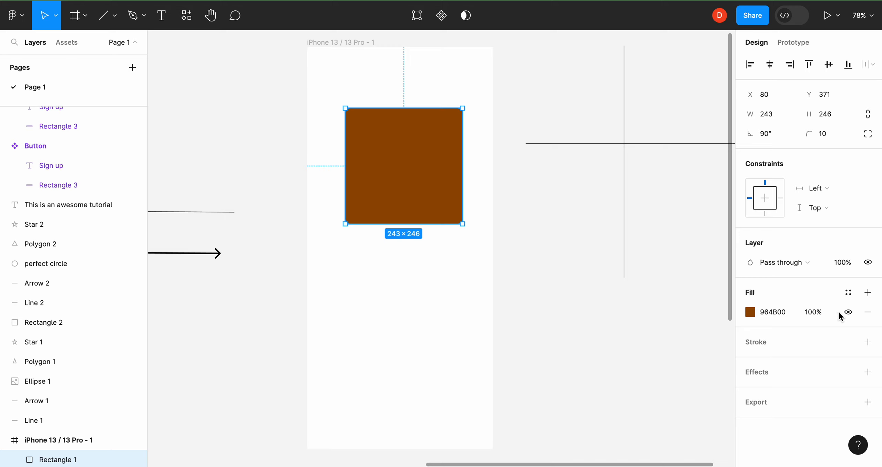
Step: Hide the rounded square's brown fill and show it again
click(848, 313)
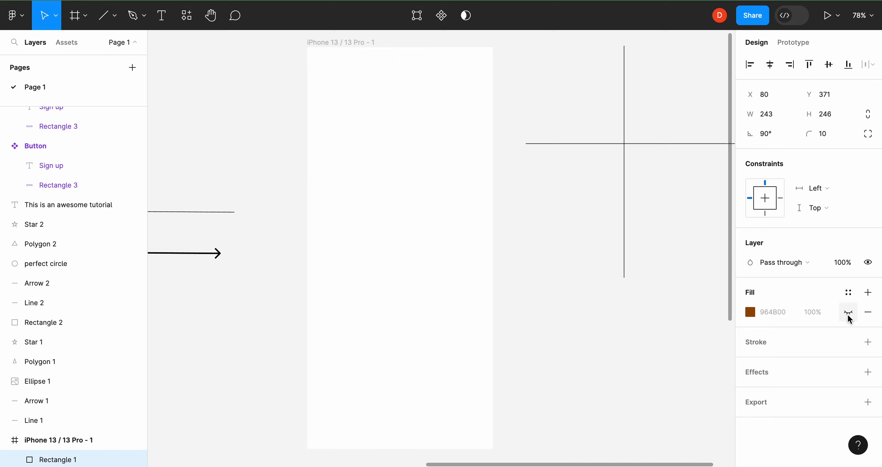
click(848, 313)
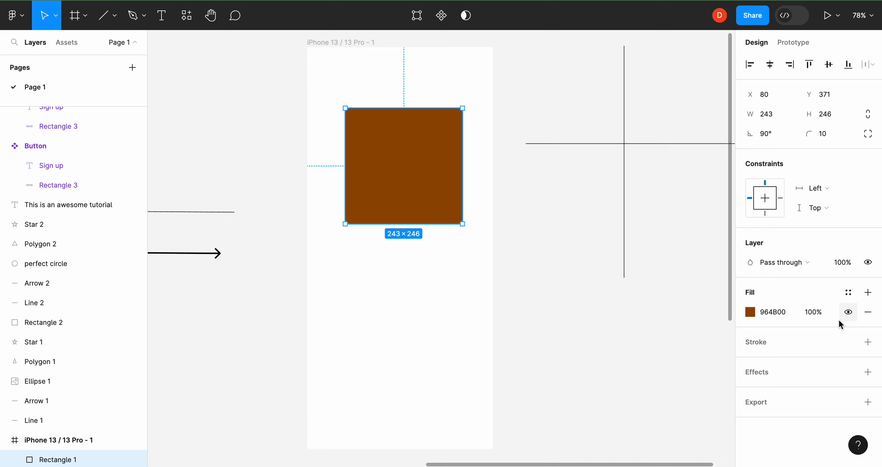
Step: Change the square's brown fill to a linear gradient and view the available gradient types, keeping Linear
click(750, 312)
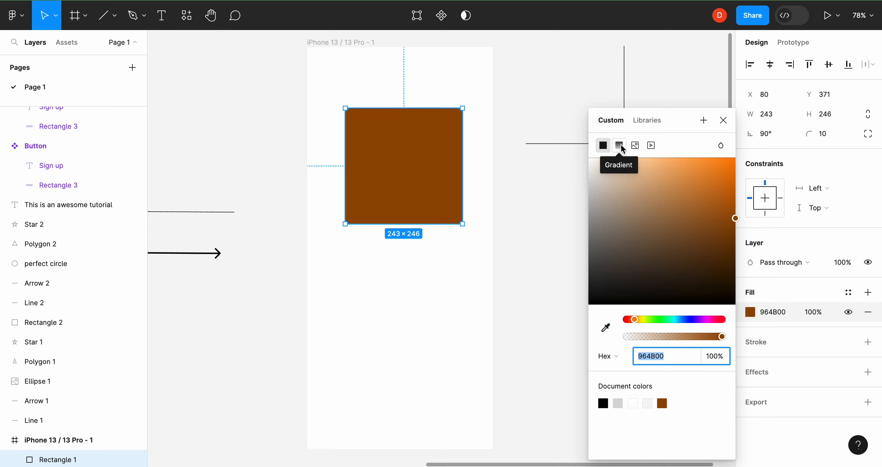
click(621, 147)
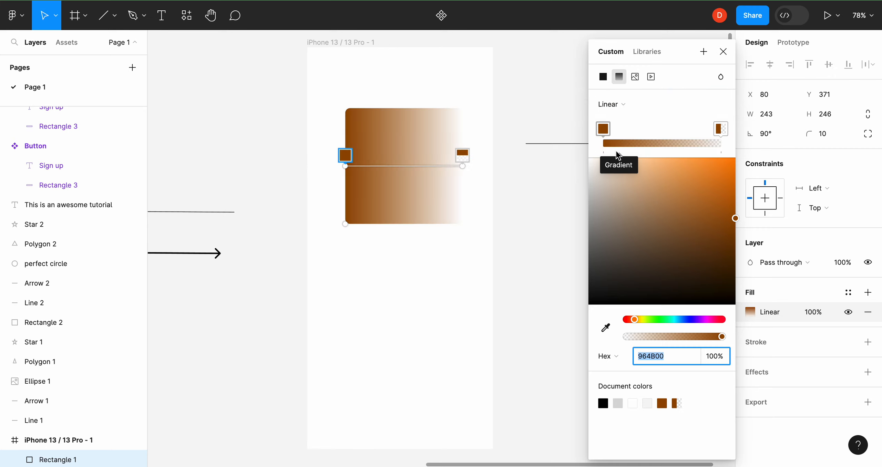
click(612, 109)
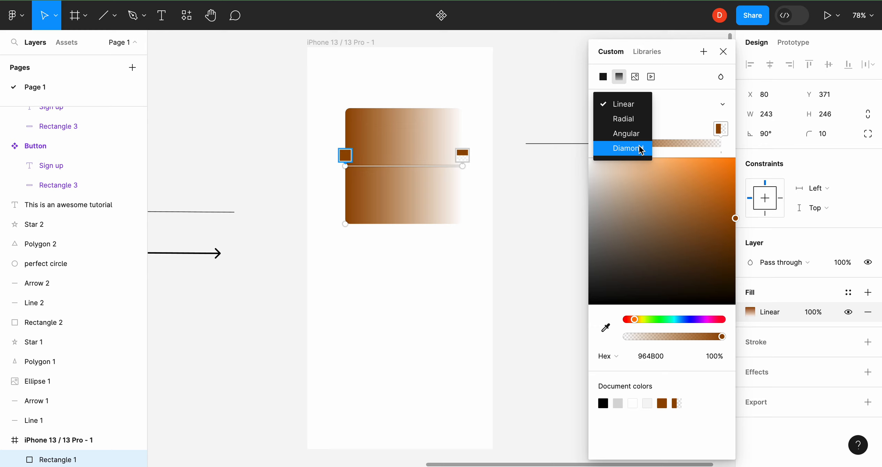
click(618, 104)
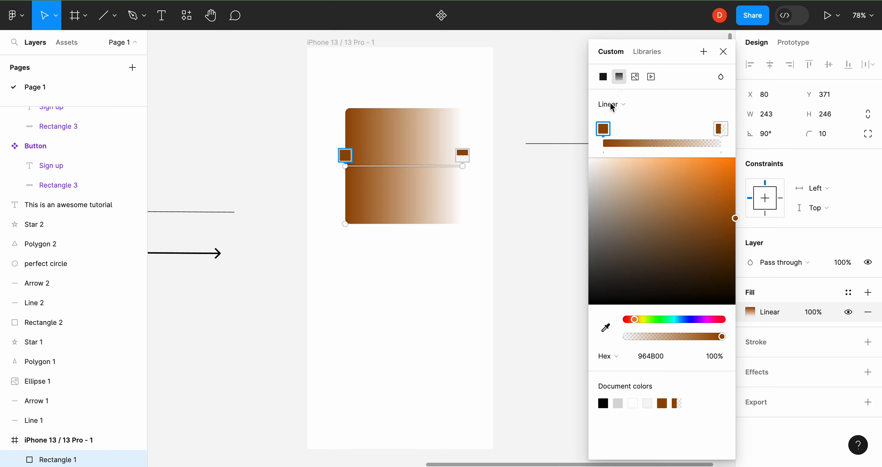
Step: Return the square's fill to a solid colour, close the colour picker, and deselect the square
click(602, 79)
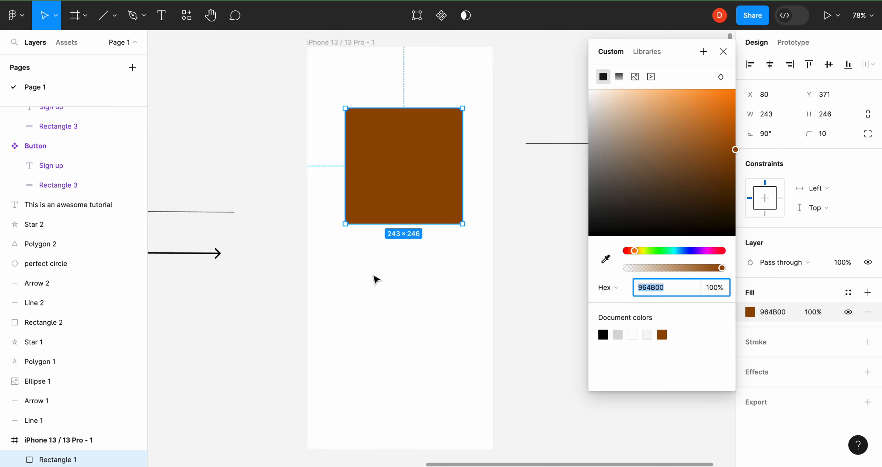
click(723, 52)
click(485, 275)
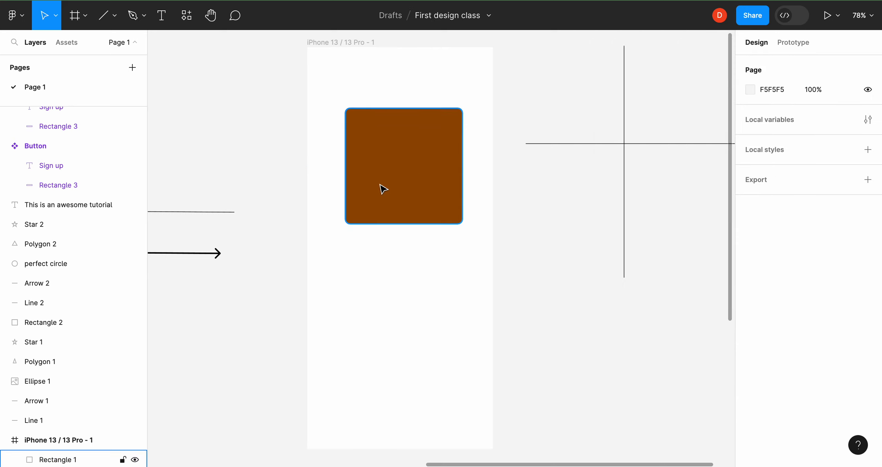
scroll(310, 312, left, 5)
scroll(310, 313, right, 5)
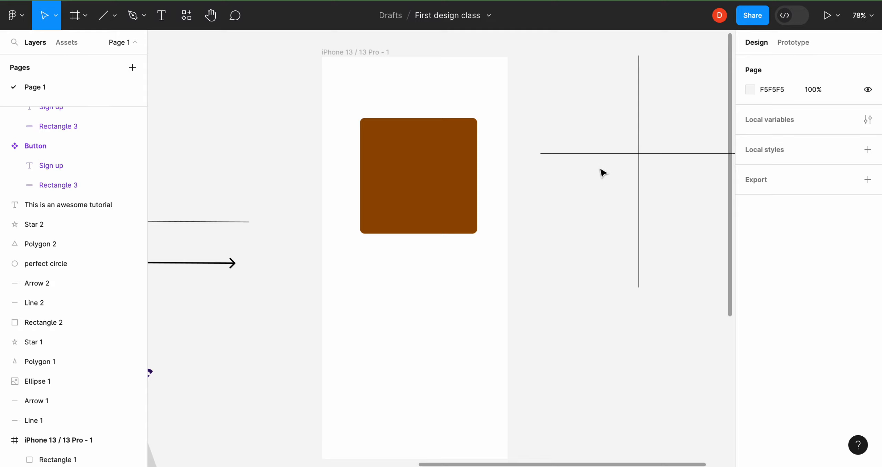
scroll(309, 236, left, 5)
scroll(316, 212, right, 3)
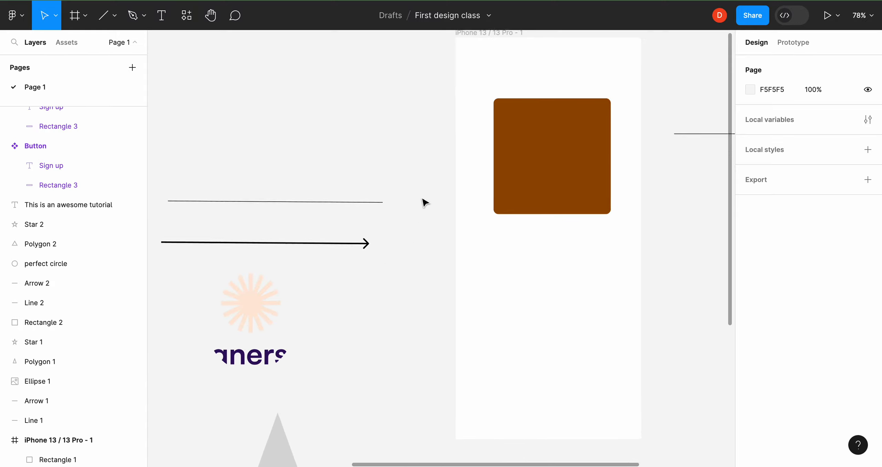
Step: Add the text "Designerswho tutorial" inside the iPhone frame, below the brown square
click(164, 21)
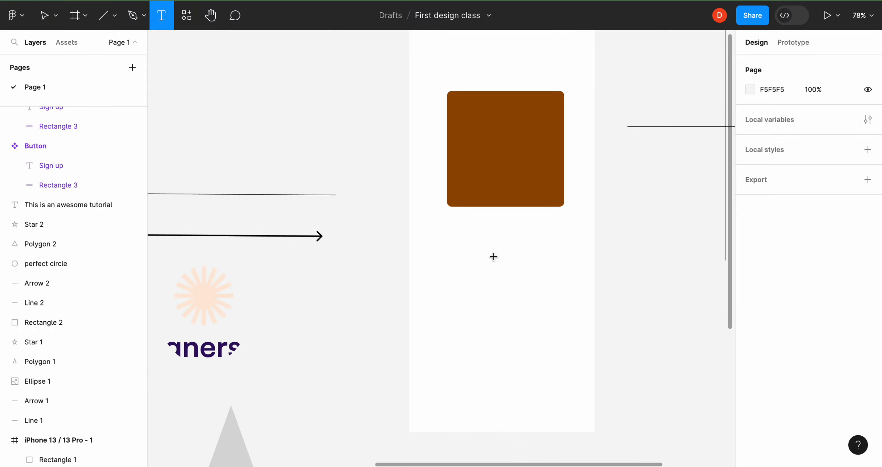
click(437, 257)
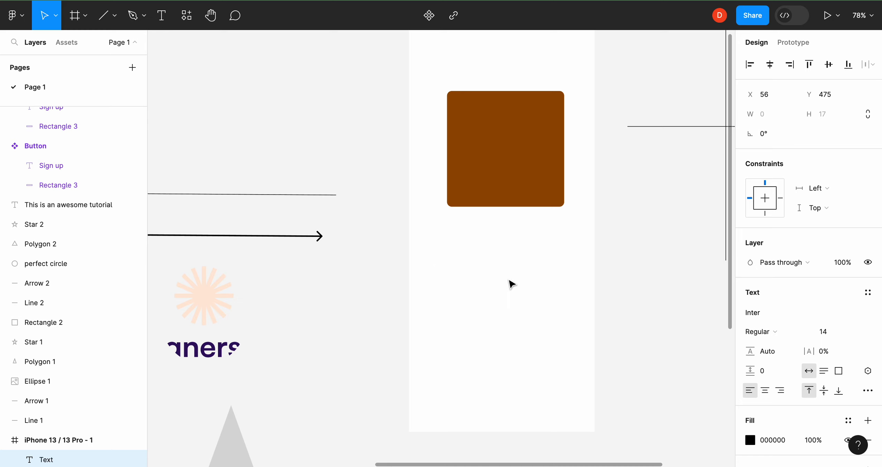
text(Designerswho tut)
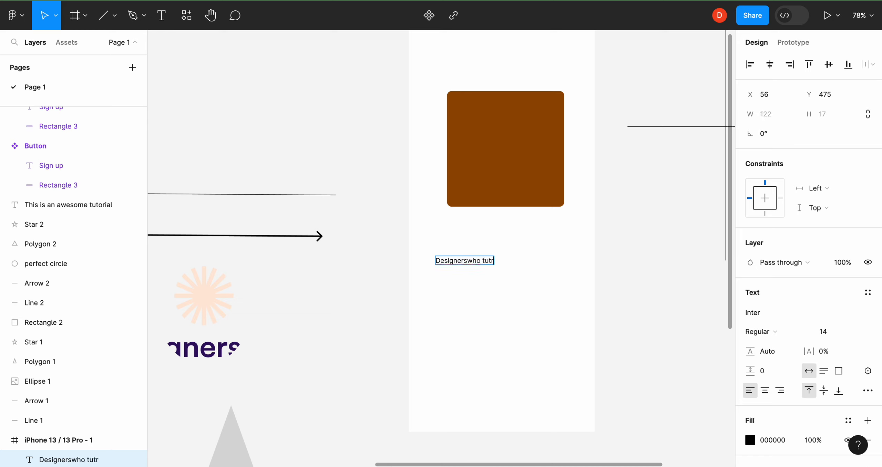
text(orial)
key(Escape)
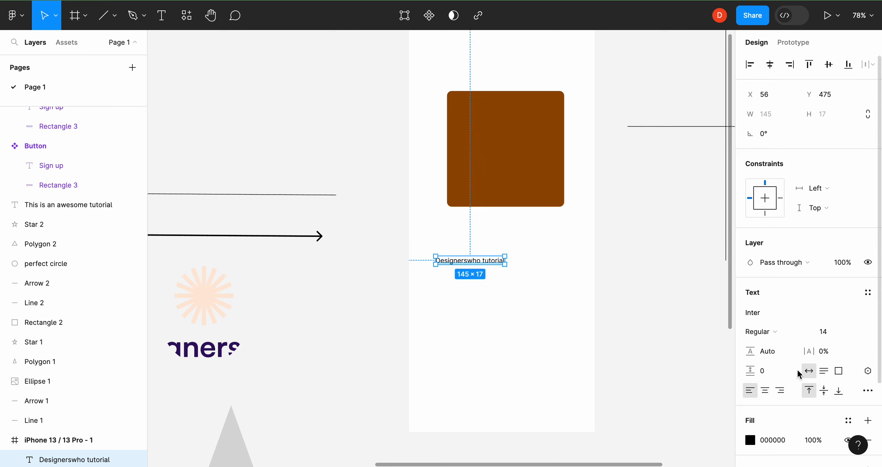
Step: Change the "Designerswho tutorial" text's fill to red CB3333, close the colour picker, and deselect the text
scroll(796, 369, down, 2)
scroll(771, 379, down, 2)
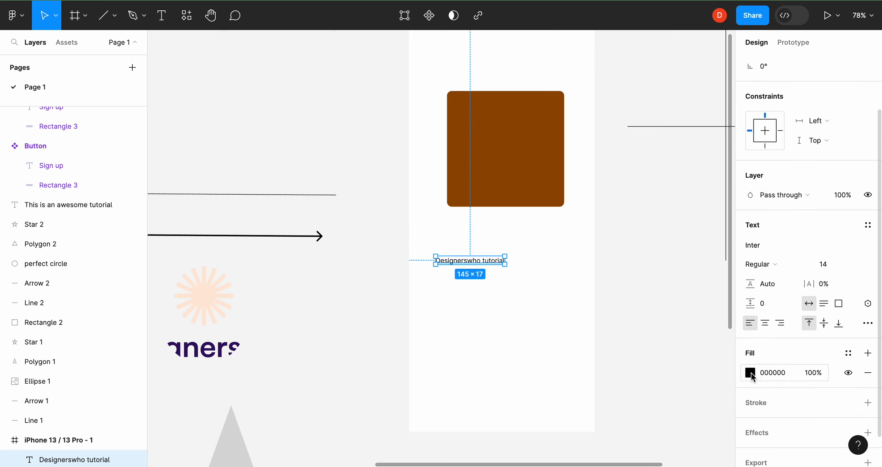
click(750, 372)
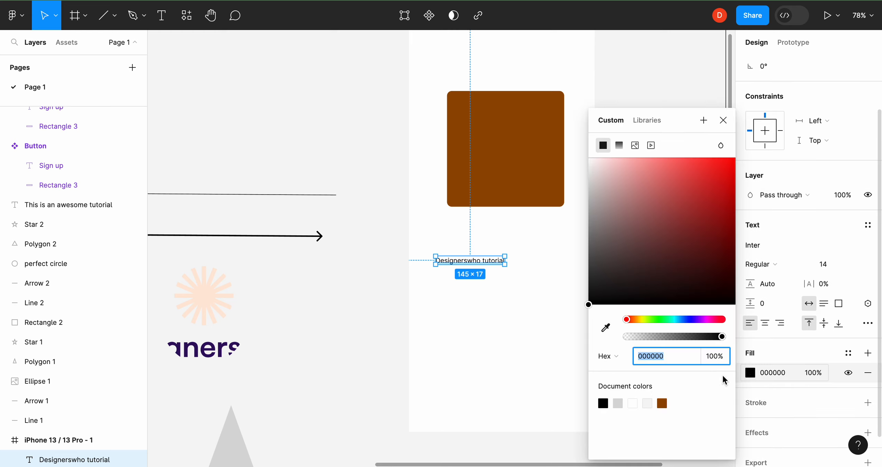
scroll(486, 277, up, 5)
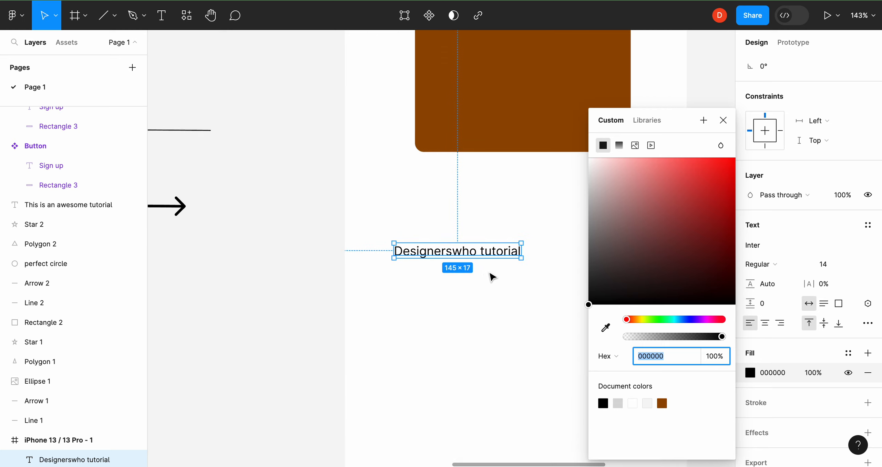
scroll(492, 277, up, 1)
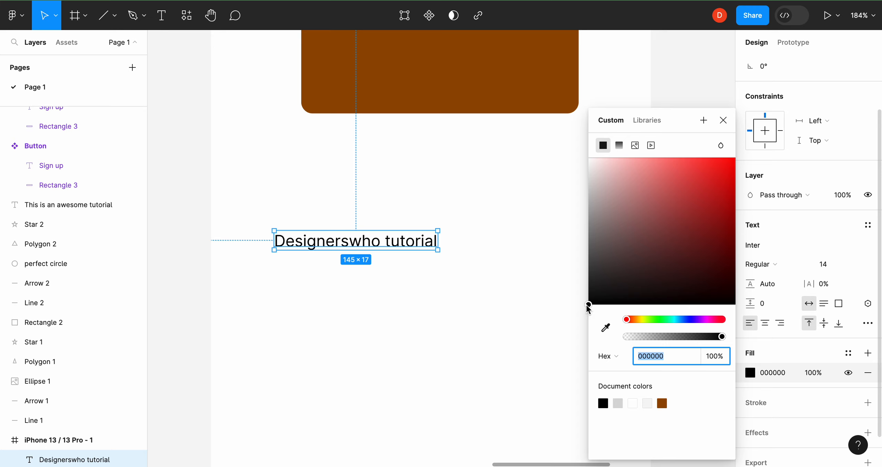
drag(588, 305, 733, 166)
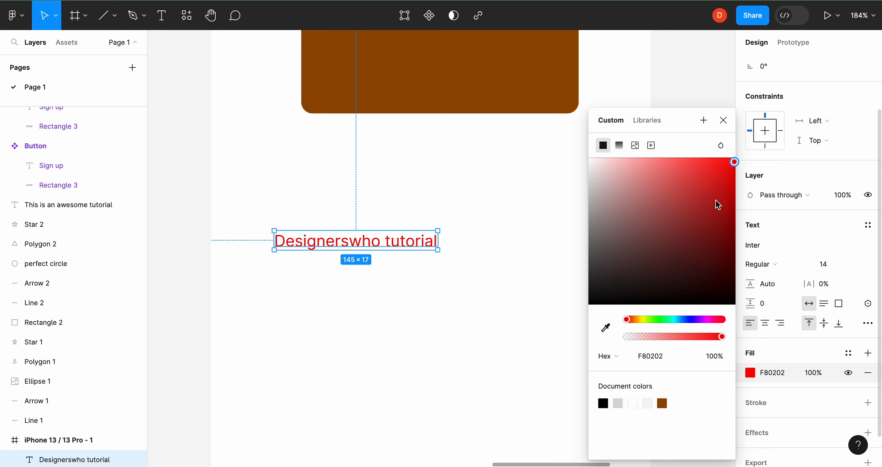
drag(734, 162, 698, 187)
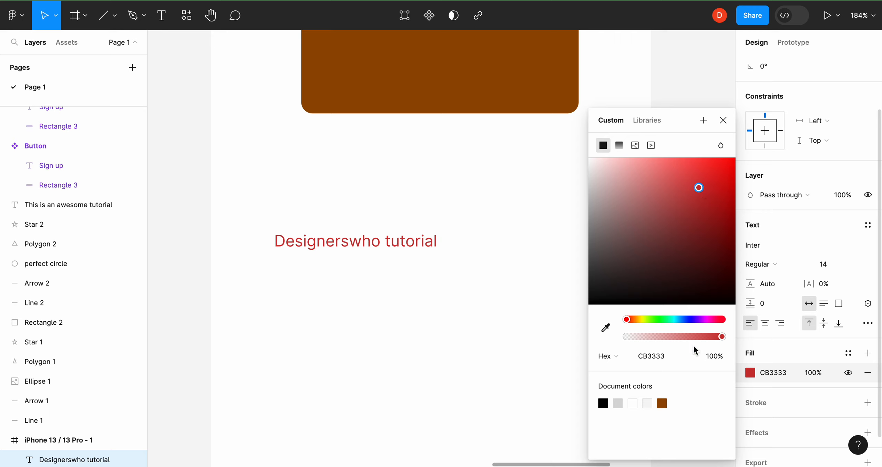
click(722, 120)
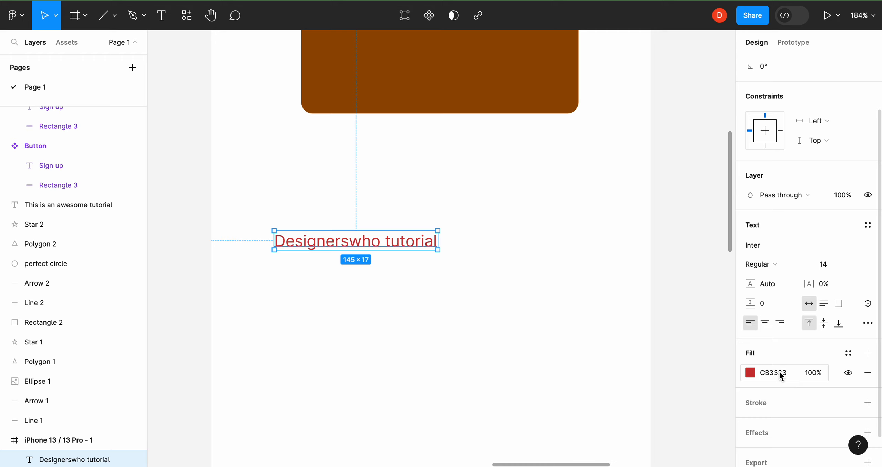
click(594, 267)
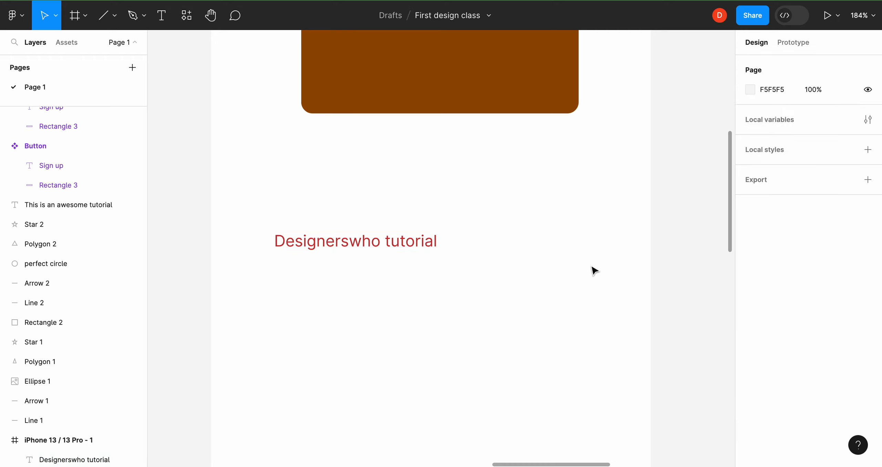
Step: Recolour the iPhone 13 / 13 Pro - 1 frame's fill from the brown document colour 964B00 through blue-grey 646D82 to pale blue EDF1FA
scroll(594, 267, down, 5)
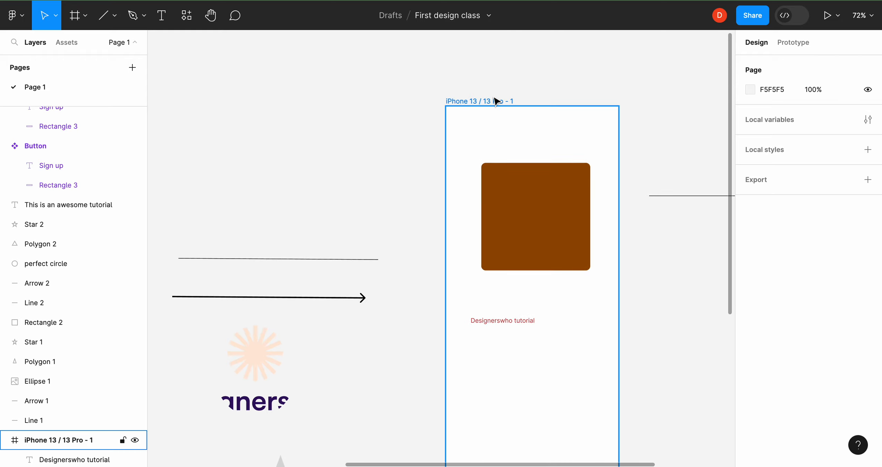
scroll(496, 105, down, 2)
scroll(496, 105, right, 2)
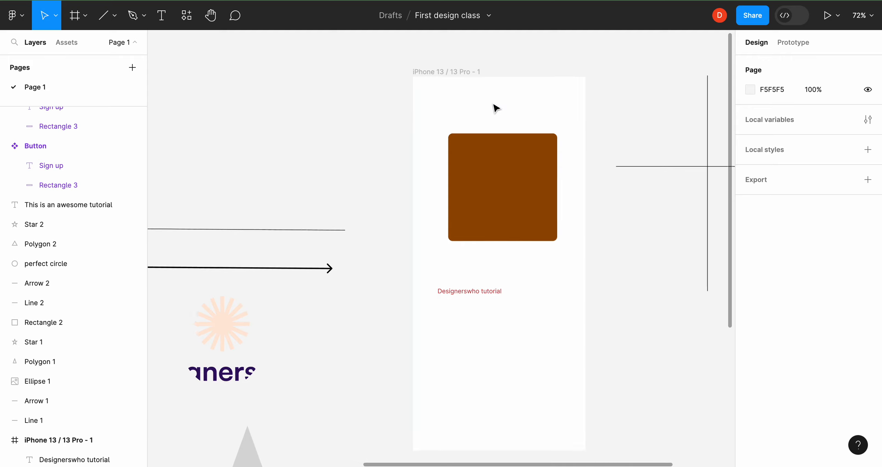
click(459, 69)
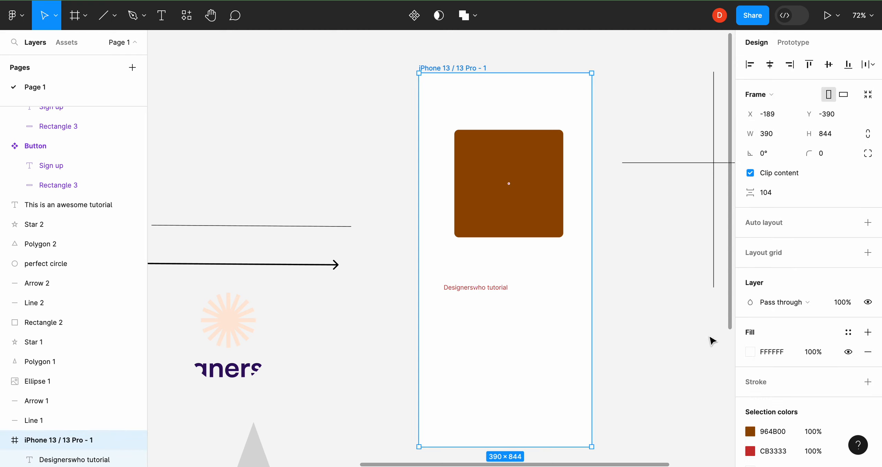
click(751, 356)
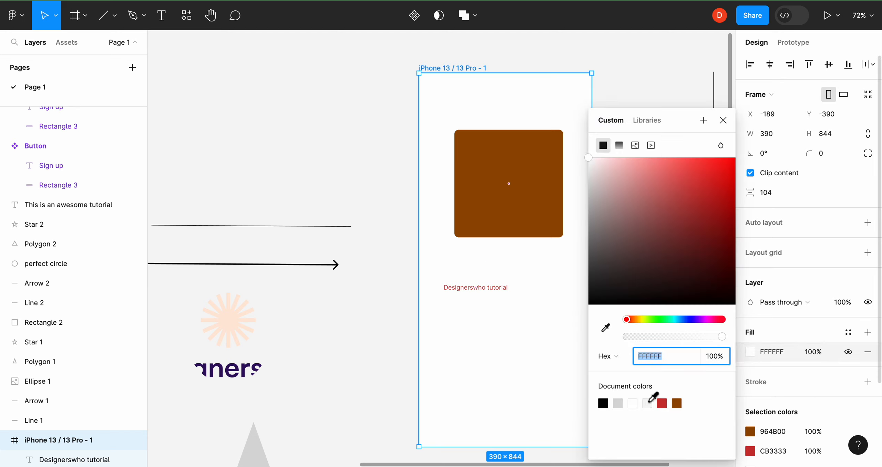
click(647, 403)
click(677, 403)
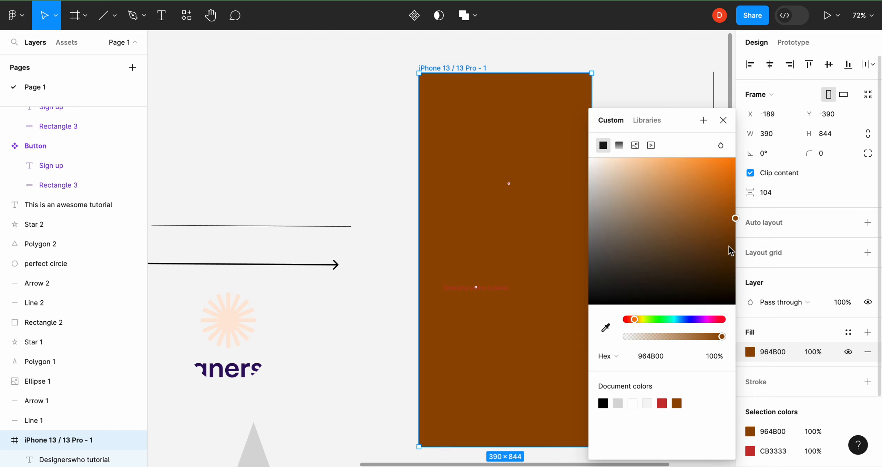
drag(735, 218, 621, 230)
drag(634, 320, 685, 320)
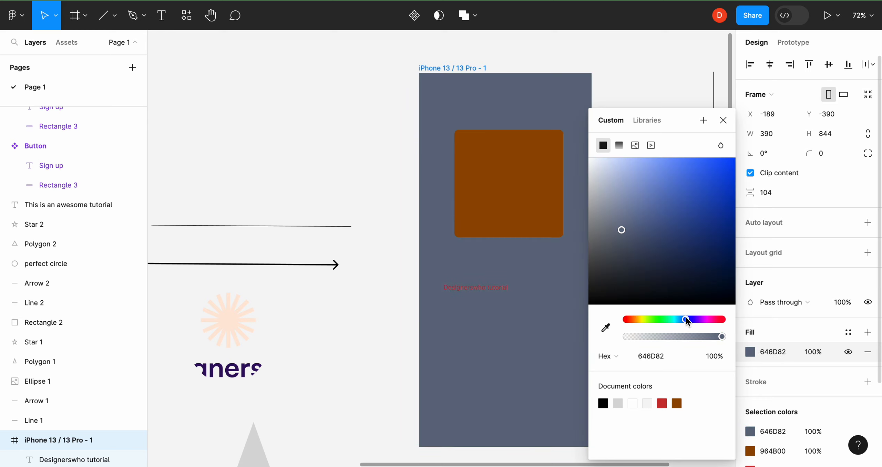
drag(622, 231, 595, 161)
click(723, 120)
Step: Undo all the fill colour changes on the iPhone frame back to white and leave nothing selected
key(ctrl+z)
key(ctrl+z)
key(ctrl+z)
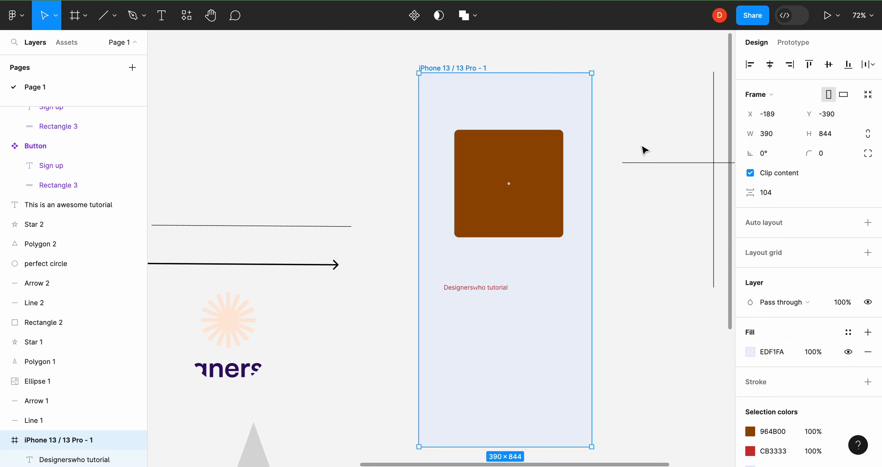
key(ctrl+z)
key(ctrl+z)
click(644, 250)
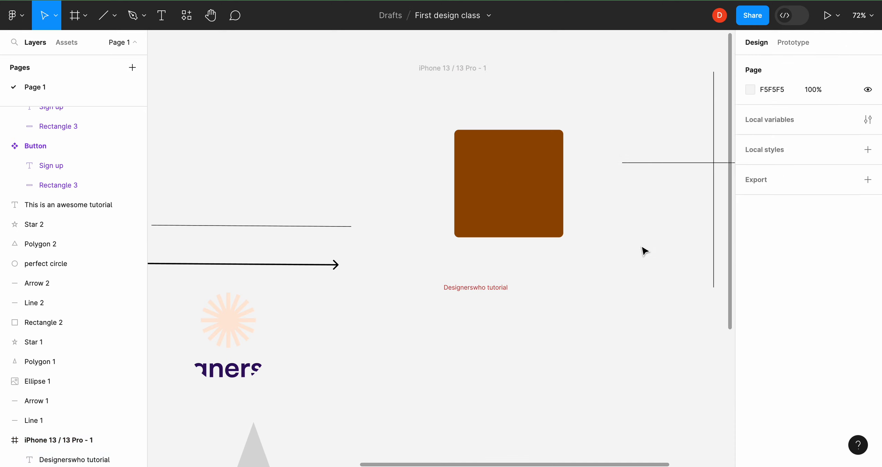
click(500, 291)
click(466, 100)
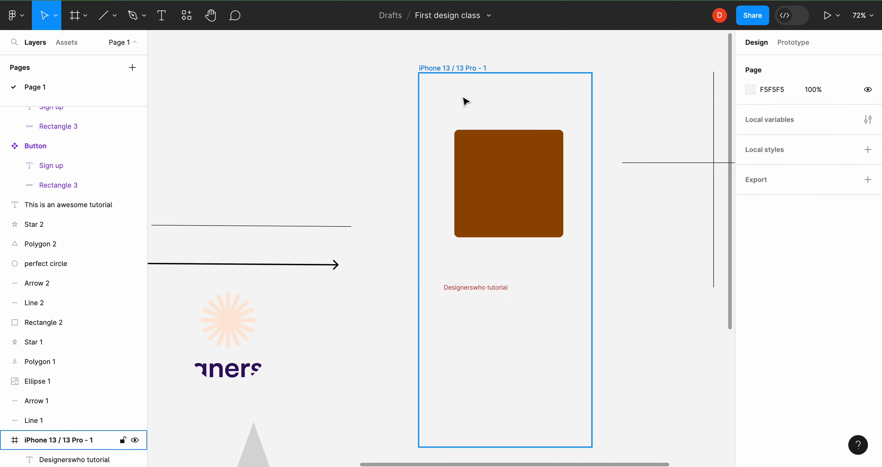
key(ctrl+z)
key(ctrl+z)
click(662, 294)
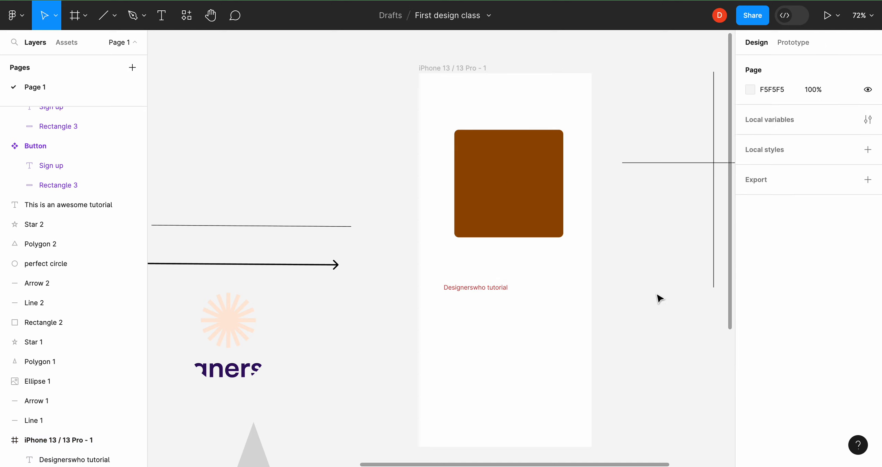
Step: Try a linear gradient on the brown square's fill and switch it back to a solid colour
click(488, 172)
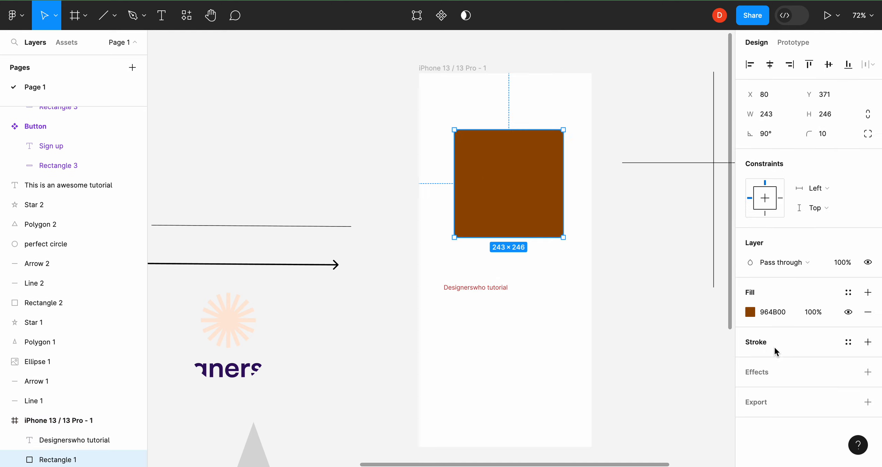
click(749, 312)
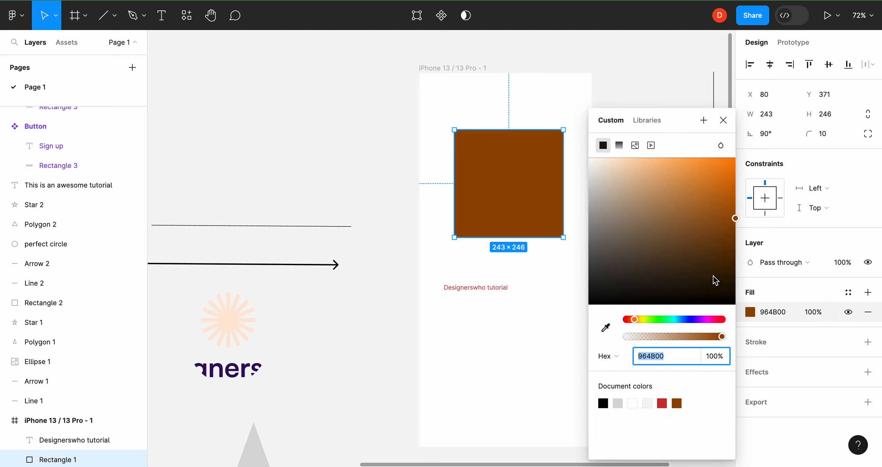
click(617, 146)
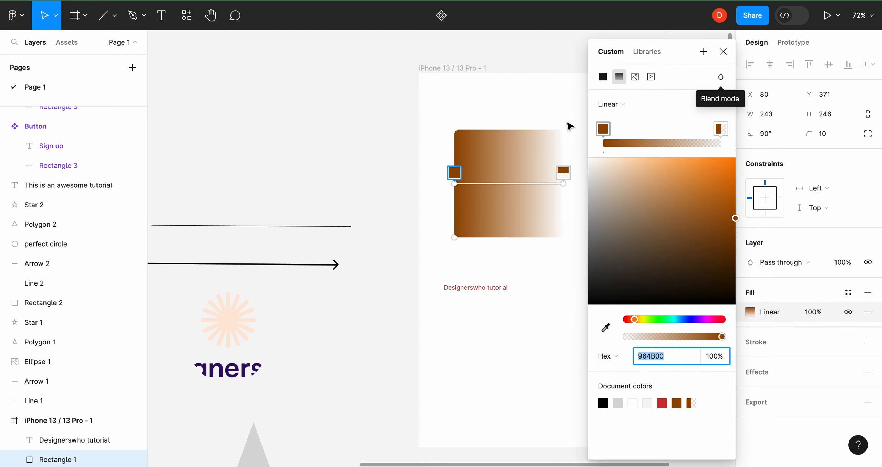
scroll(432, 116, right, 5)
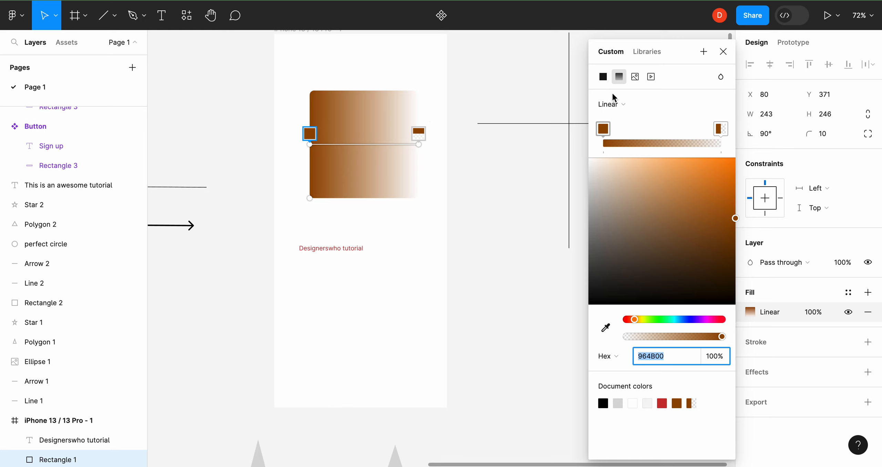
click(606, 82)
click(606, 83)
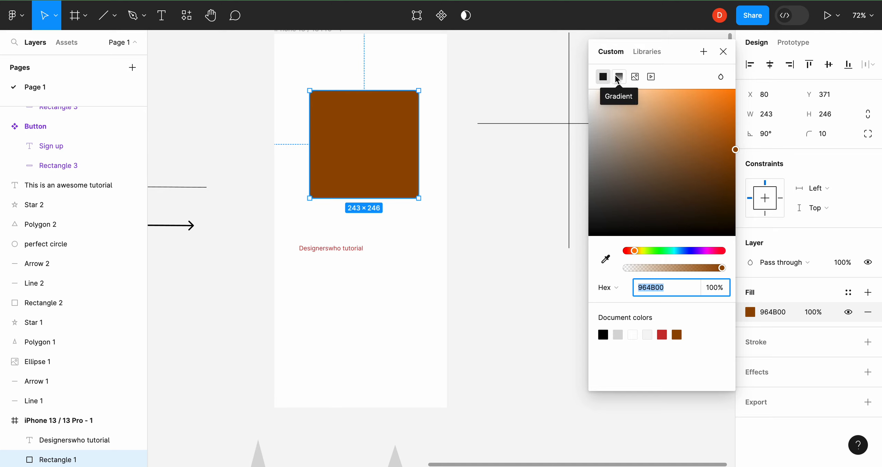
Step: Change the square's fill to a linear gradient and set the transparent end stop's opacity to 100%
click(617, 77)
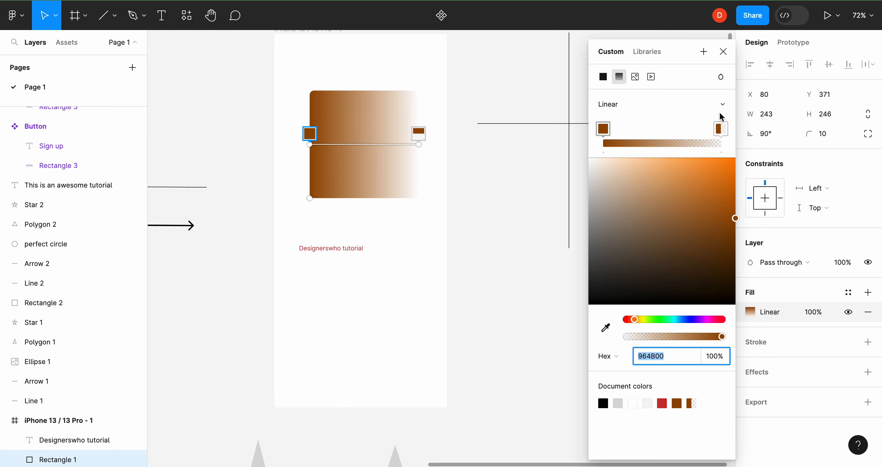
click(725, 133)
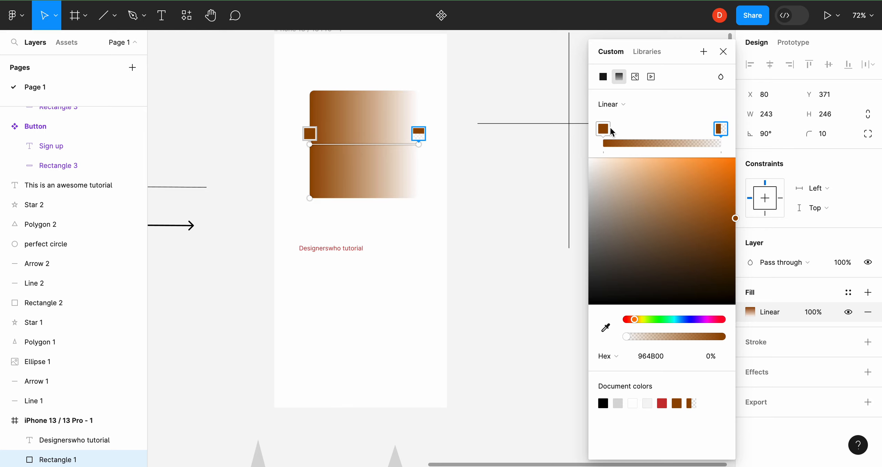
click(714, 358)
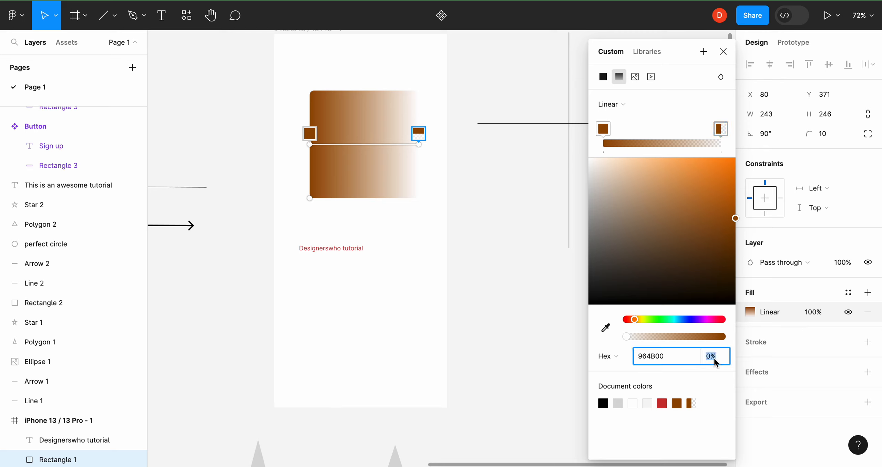
text(100)
key(Return)
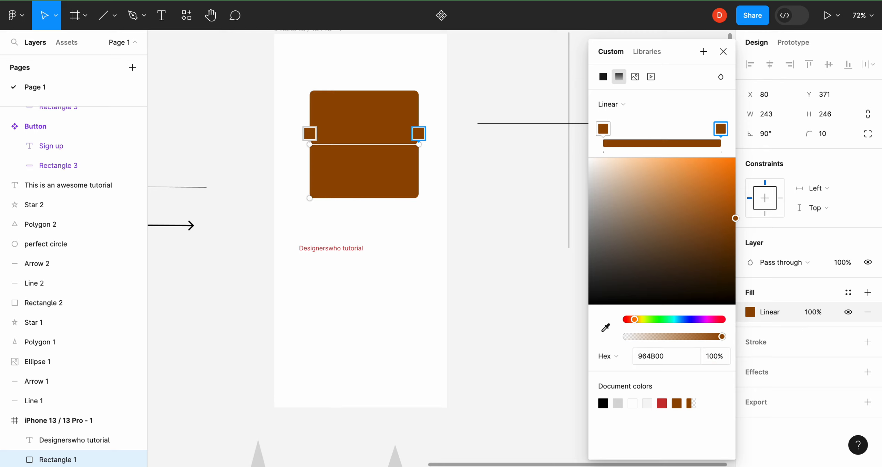
Step: Add a third colour stop at the middle of the square's gradient line and select the first stop
click(604, 132)
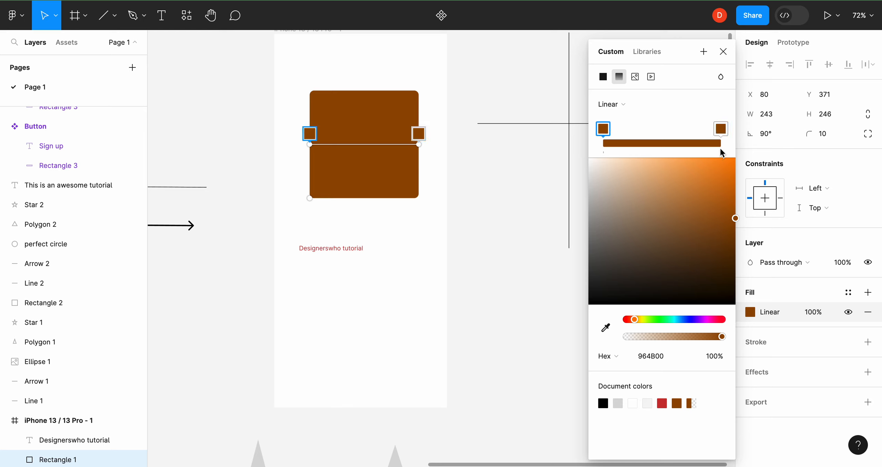
click(721, 130)
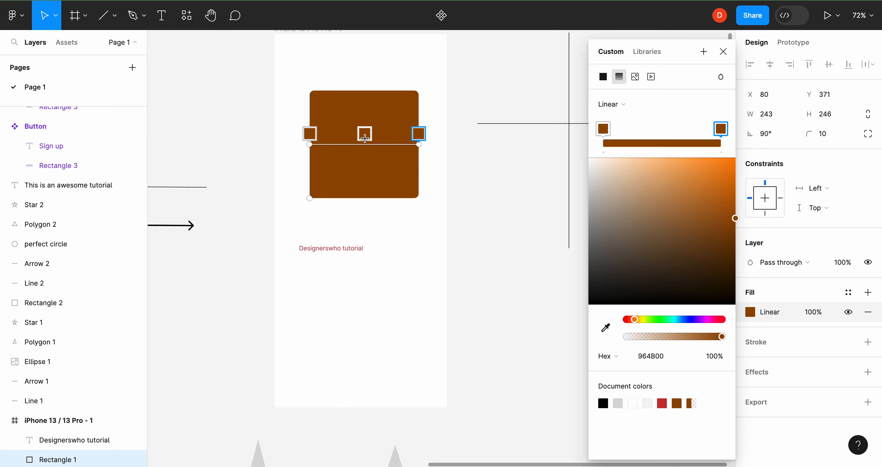
click(364, 138)
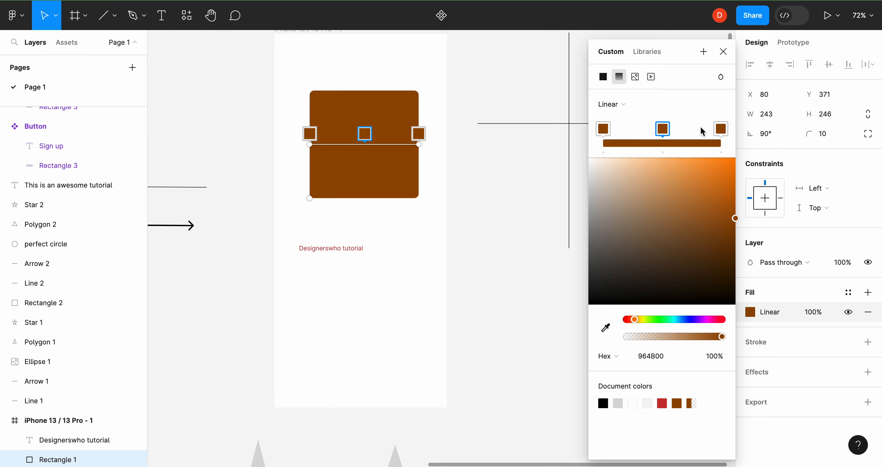
click(606, 129)
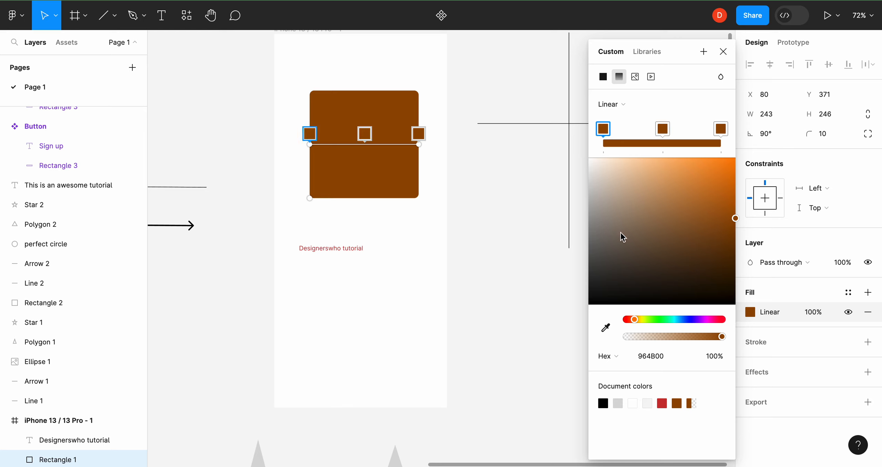
Step: Colour the first stop of the square's gradient red (CB0000) and its middle stop green
drag(634, 319, 627, 320)
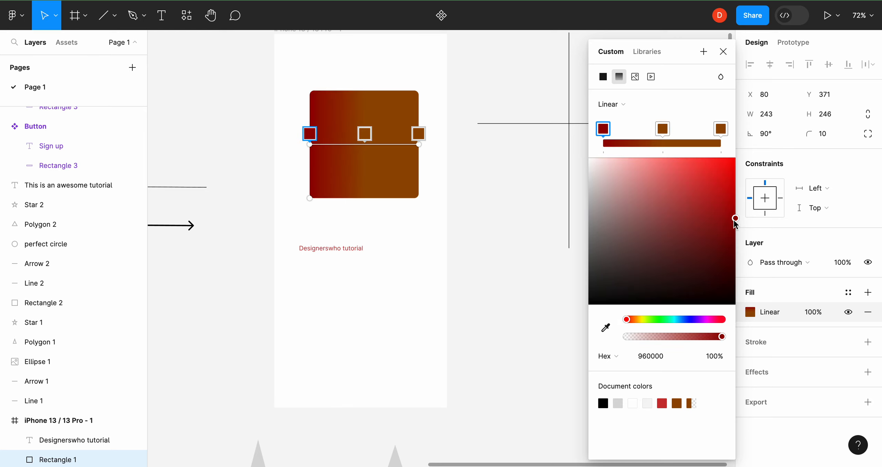
drag(735, 218, 737, 189)
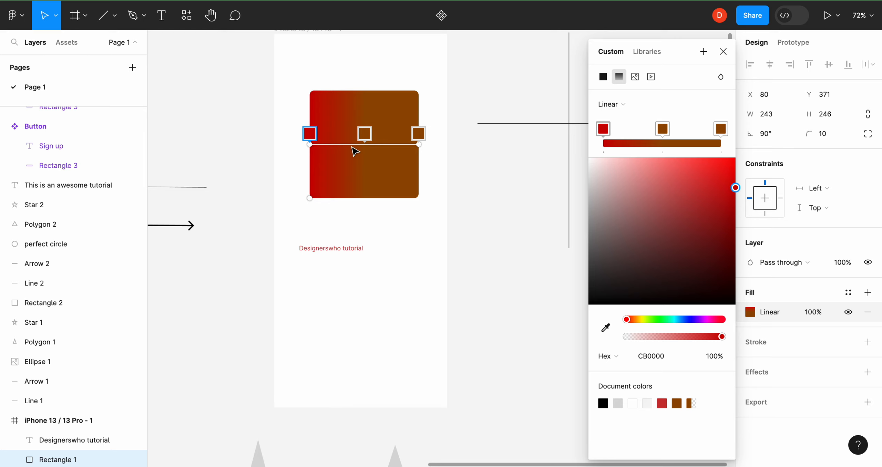
click(662, 128)
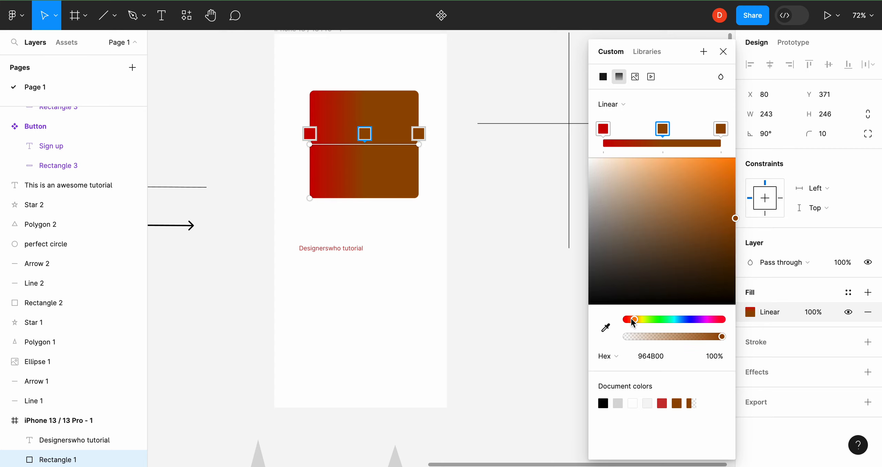
drag(631, 319, 660, 317)
click(605, 133)
click(719, 129)
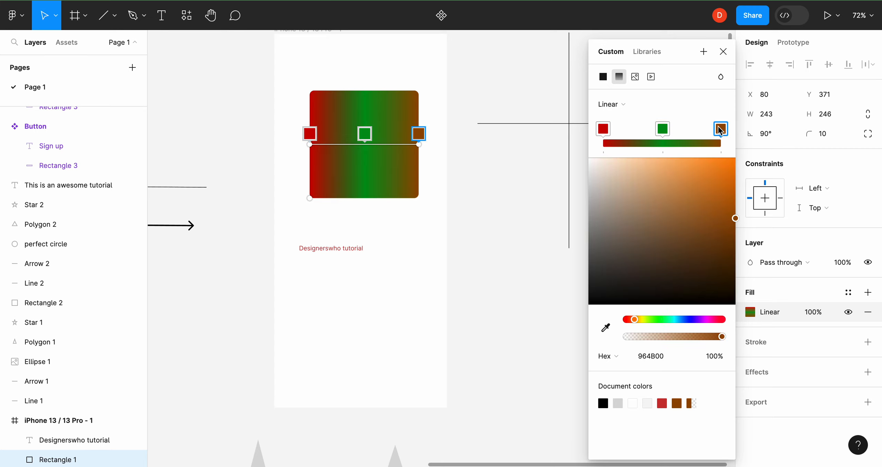
Step: Try shifting the gradient's red start point beyond the square's edge and move it back onto the edge
click(603, 130)
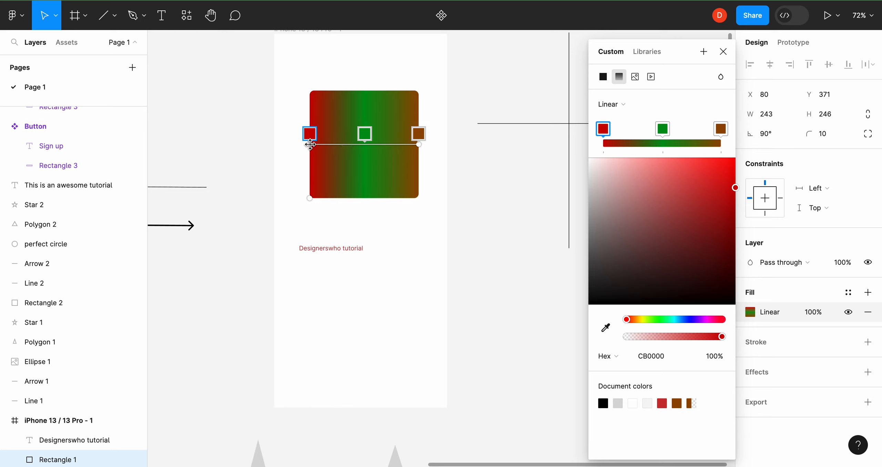
drag(309, 144, 298, 130)
mouse_move(416, 142)
mouse_down()
mouse_move(505, 81)
mouse_move(412, 136)
mouse_move(365, 139)
mouse_move(411, 135)
mouse_move(419, 144)
mouse_up()
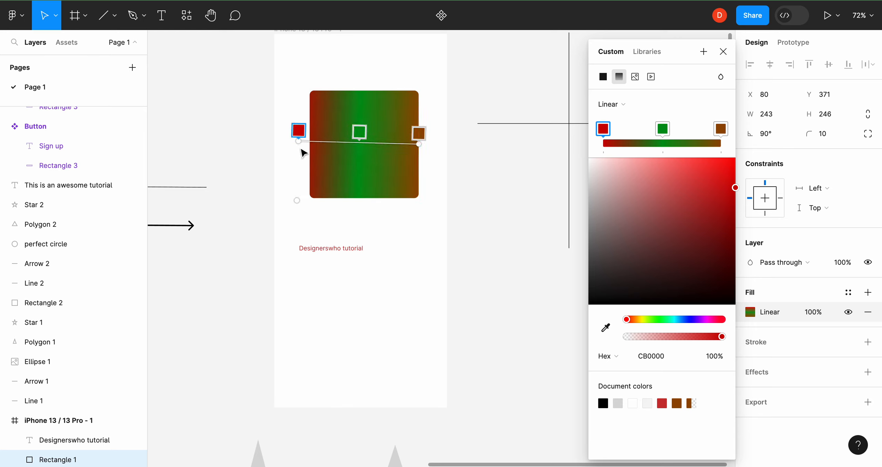
drag(299, 141, 311, 146)
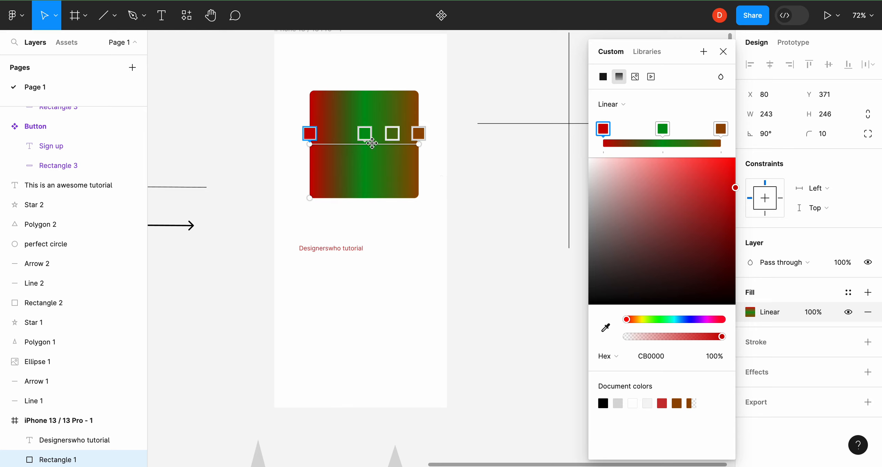
Step: Add a gradient stop between the red and green stops and darken it to near-black (0E0A01)
click(338, 142)
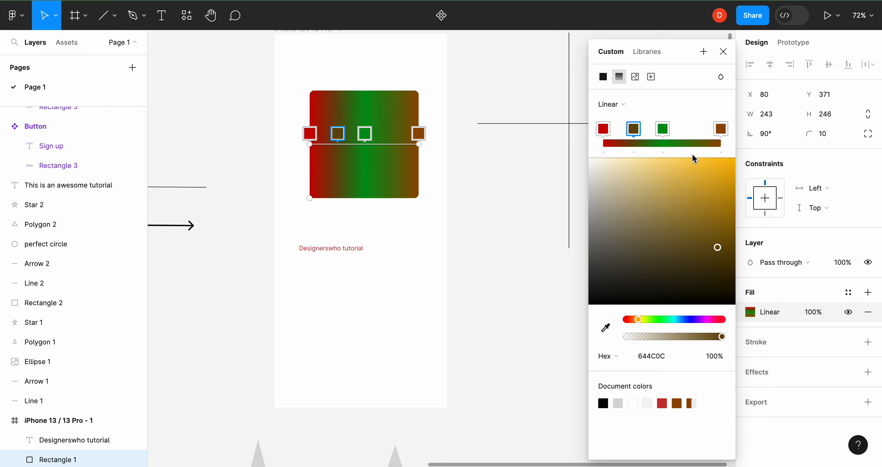
drag(718, 249, 724, 300)
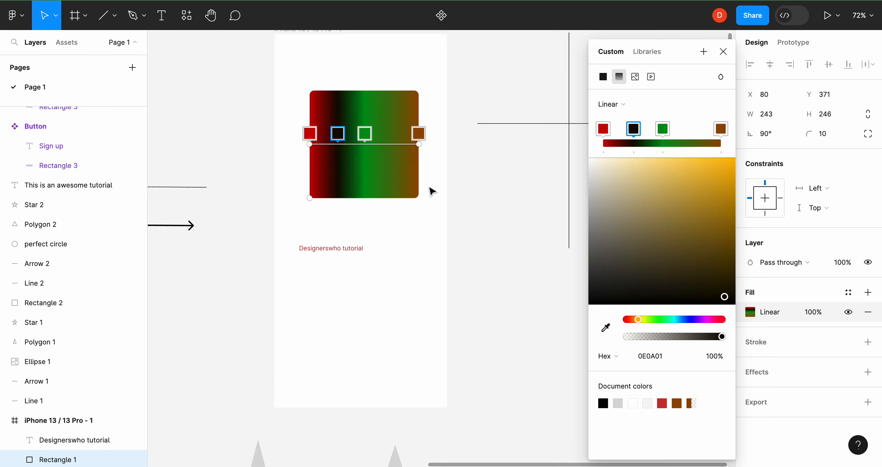
Step: Add a purple 720D6E stop between the green and brown stops of the rectangle's linear gradient
click(390, 143)
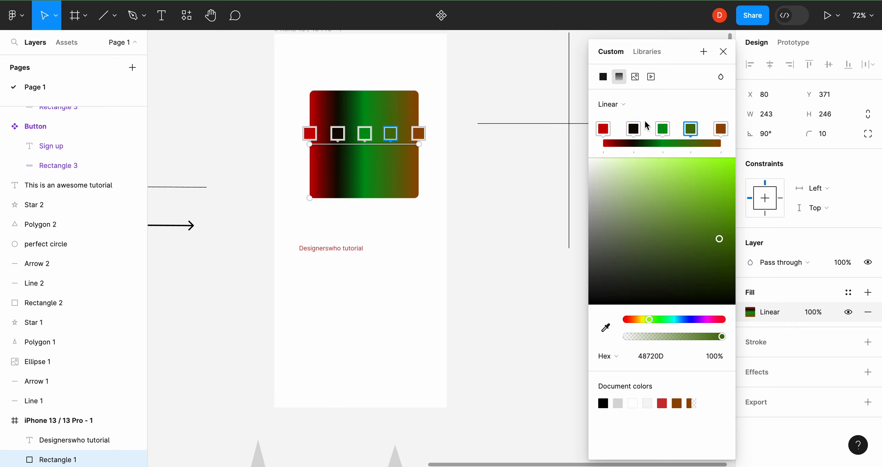
click(707, 319)
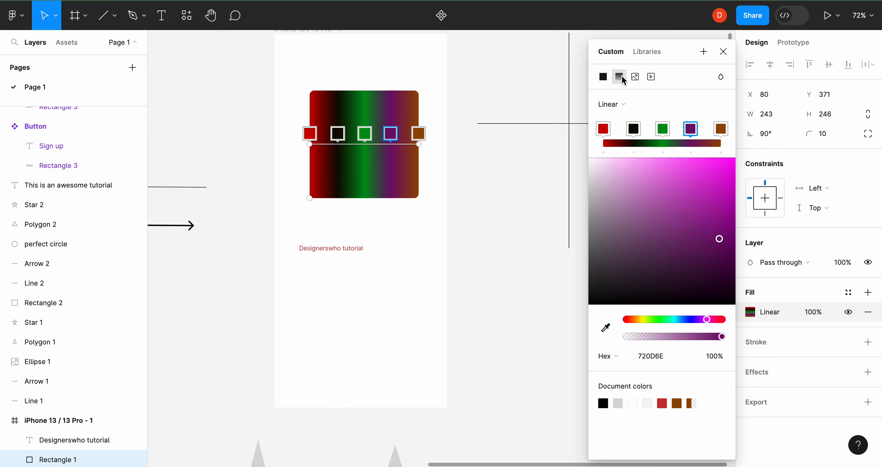
click(624, 105)
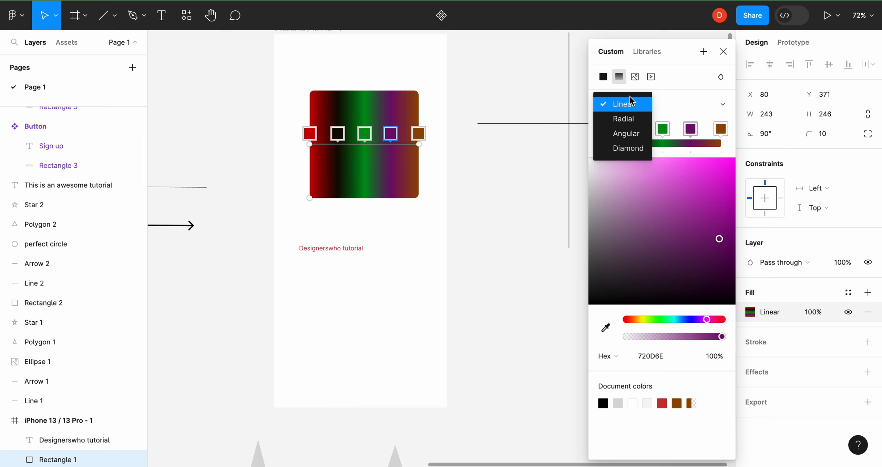
click(605, 84)
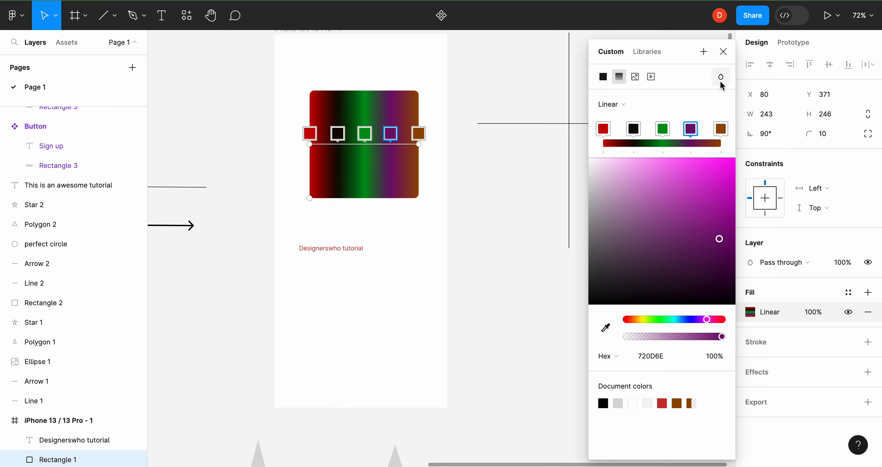
click(723, 52)
click(551, 288)
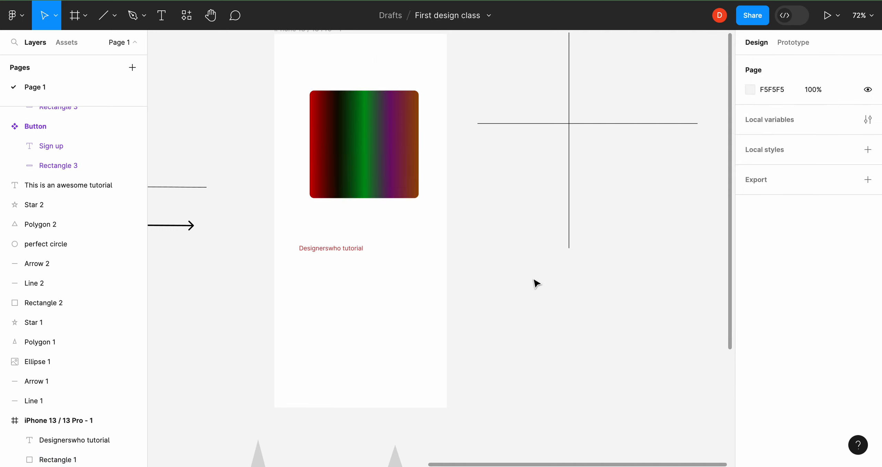
Step: Move the "Designerswho tutorial" text beneath the gradient rectangle to X 112, Y 442
click(407, 158)
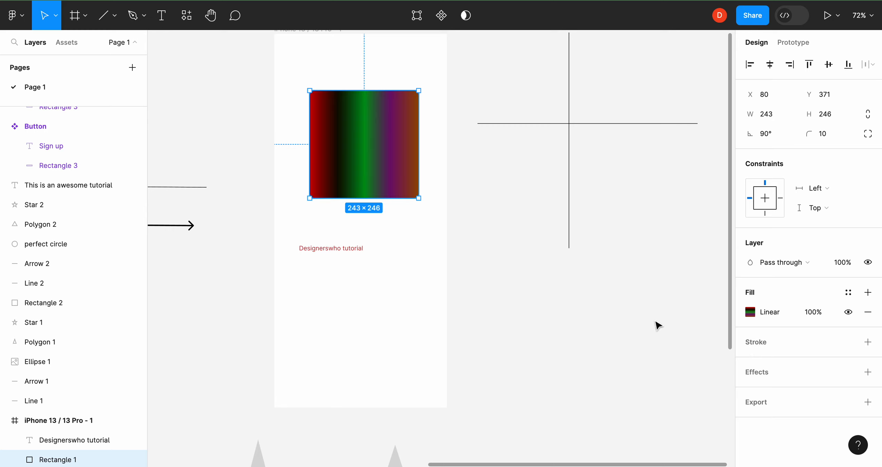
scroll(398, 275, left, 2)
scroll(398, 274, up, 1)
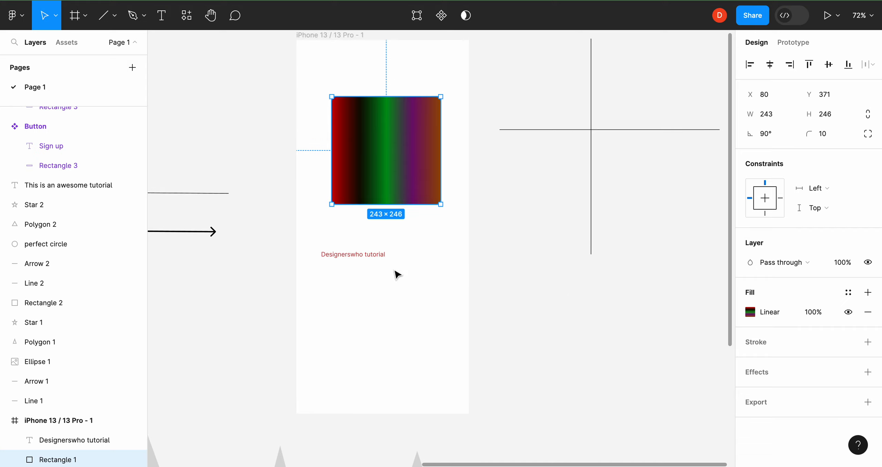
ctrl+scroll(397, 275, up, 3)
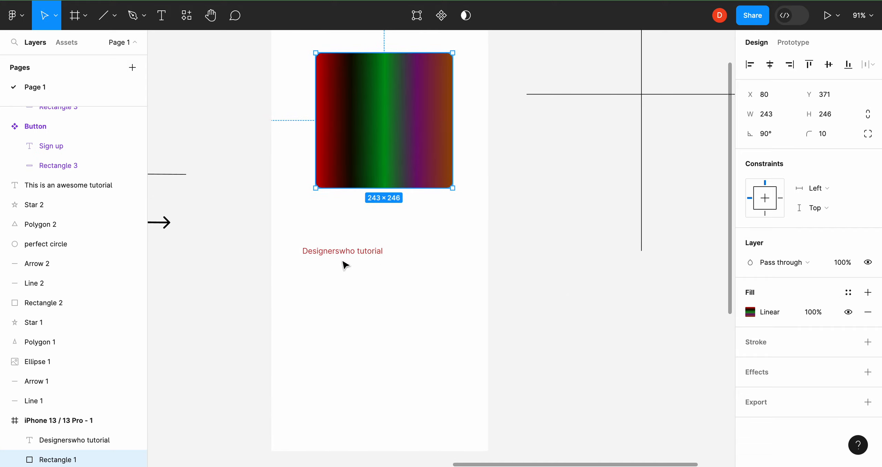
drag(342, 253, 376, 235)
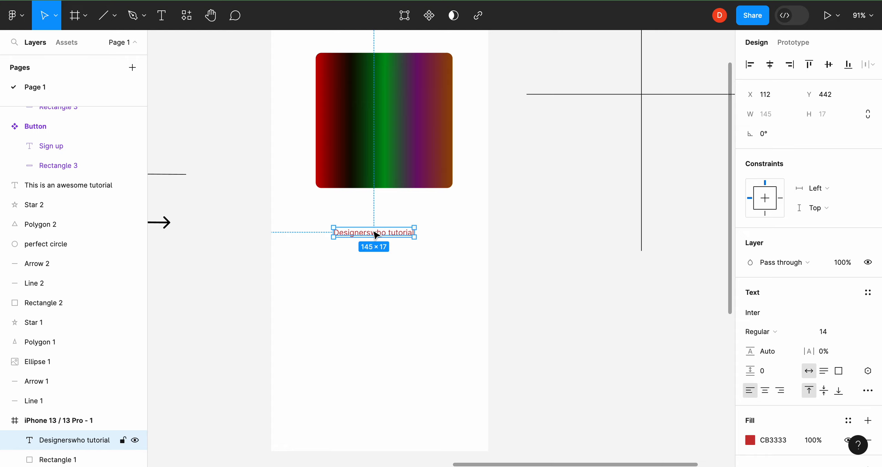
Step: Change the "Designerswho tutorial" text fill to a linear gradient and set its end stop to 100% opacity
ctrl+scroll(376, 235, up, 5)
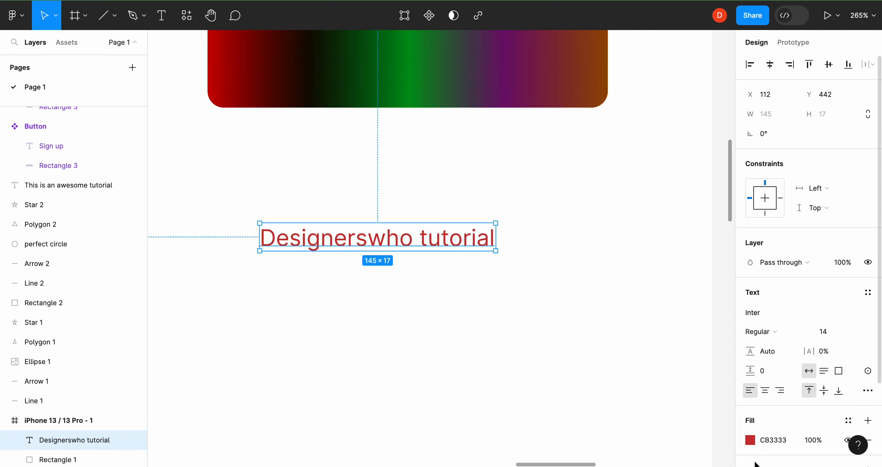
click(750, 440)
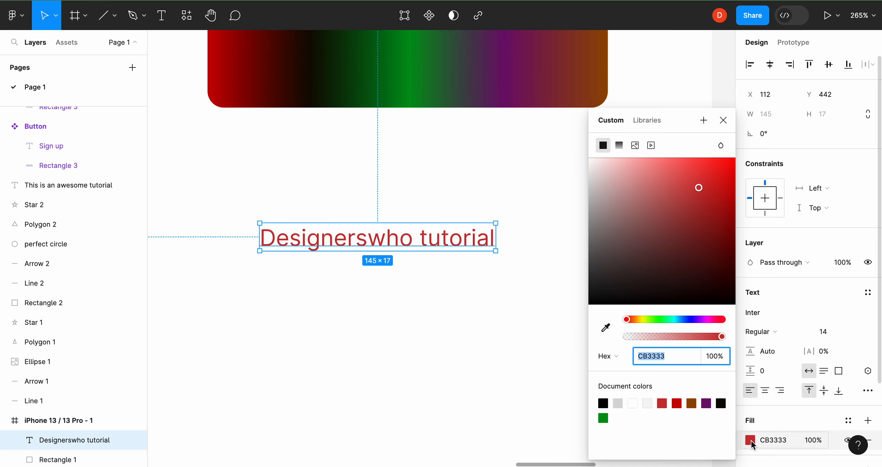
click(620, 145)
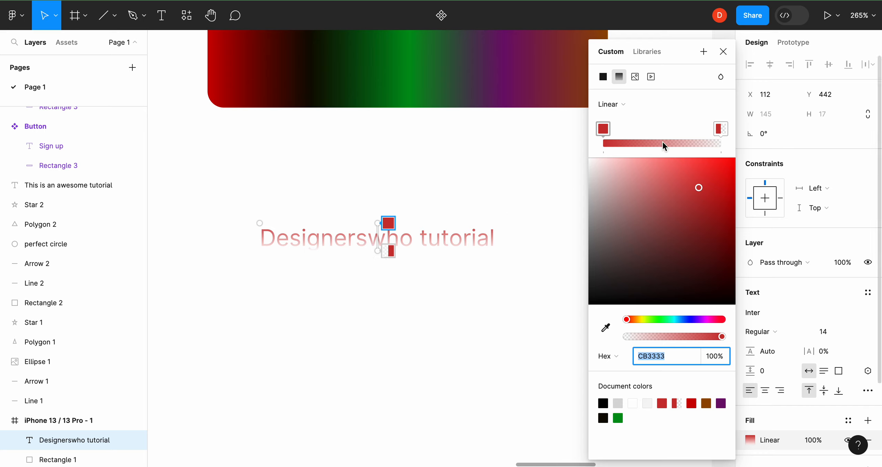
click(721, 130)
click(713, 356)
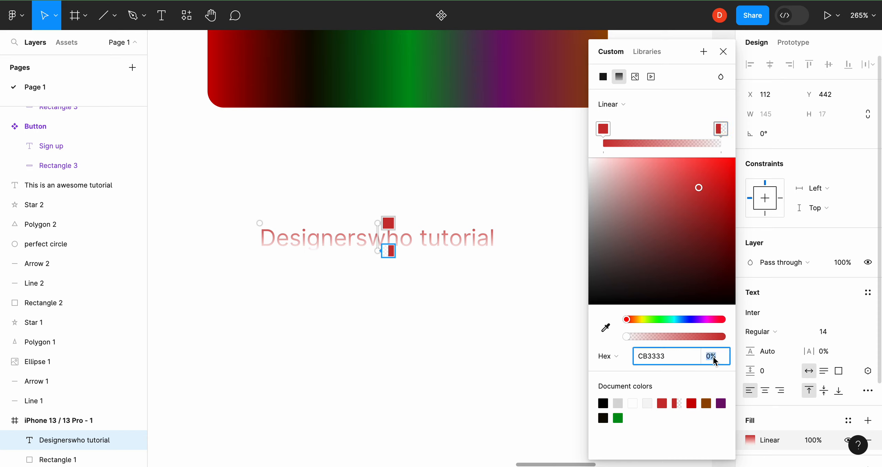
text(100)
key(Return)
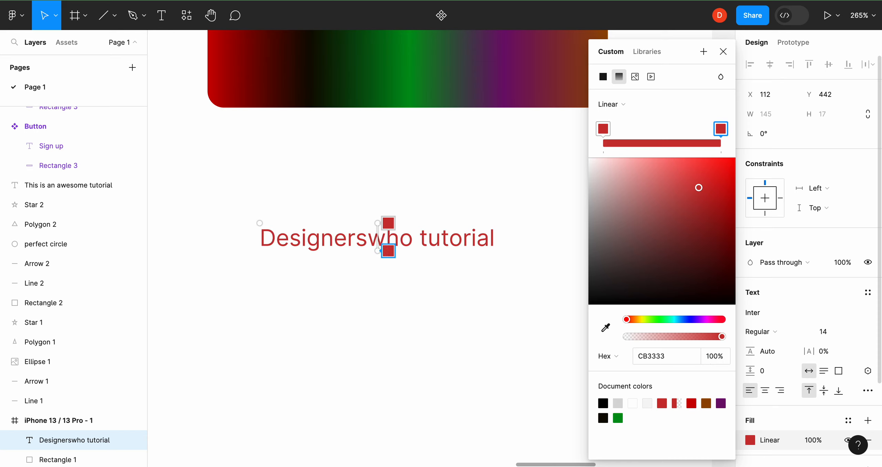
Step: Try 50% opacity on the text gradient's end stop, and return it to 100%
click(713, 356)
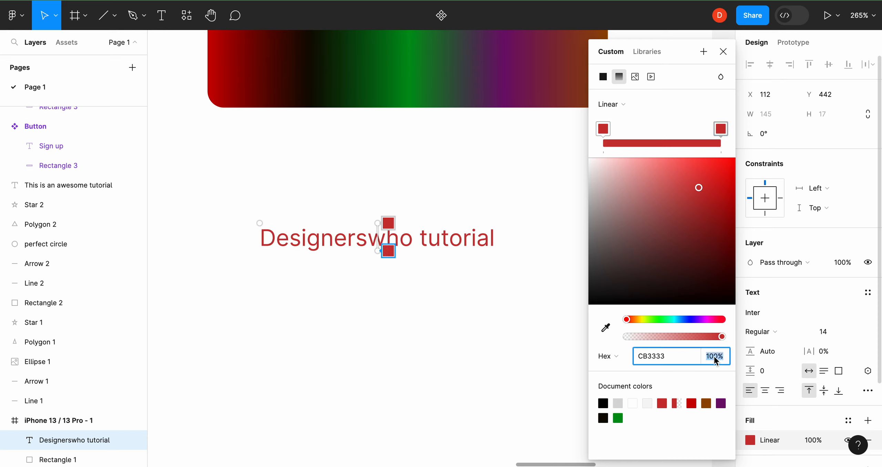
text(50)
key(Return)
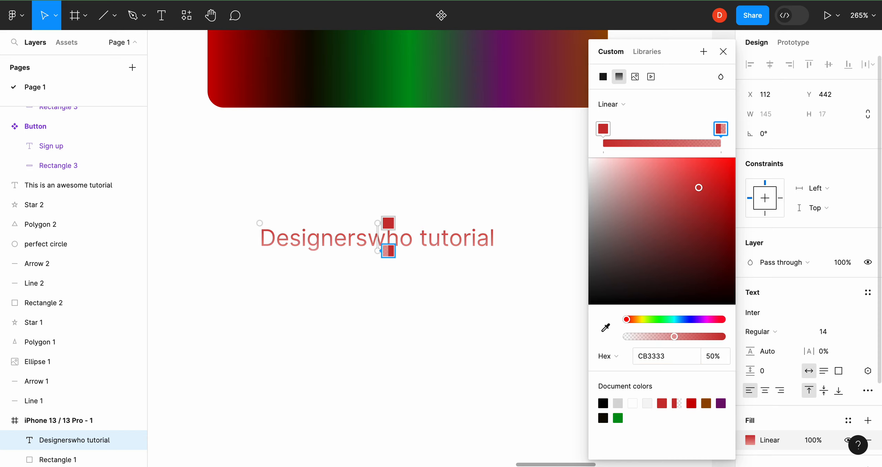
click(712, 357)
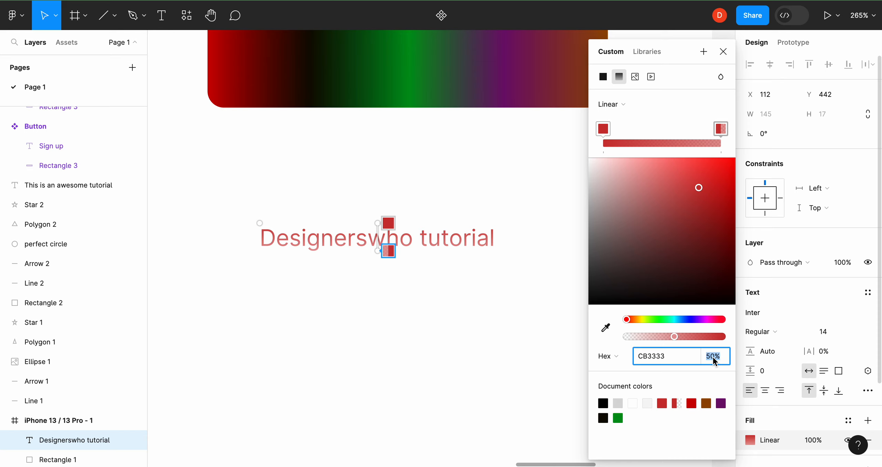
text(100)
key(Return)
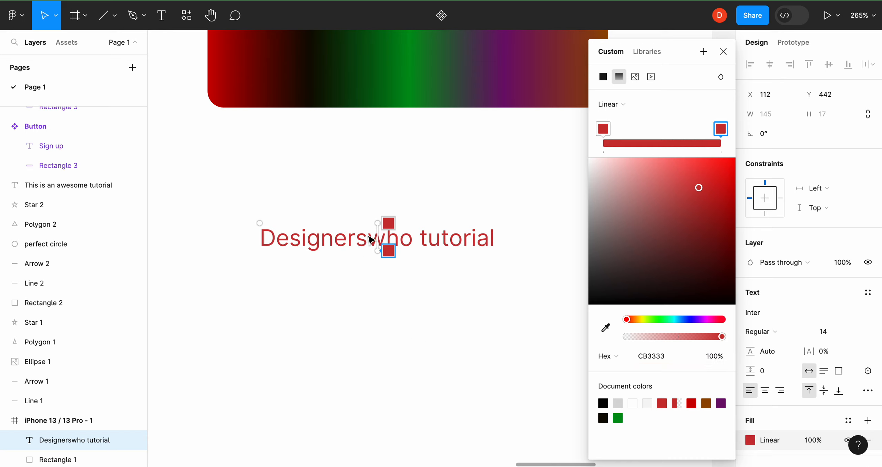
Step: Recolor the text gradient's start stop to magenta DF1ECC
click(604, 130)
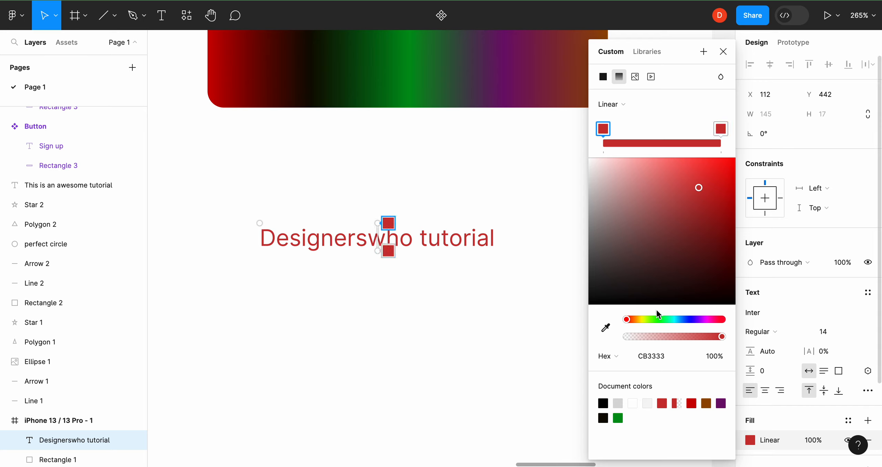
click(707, 319)
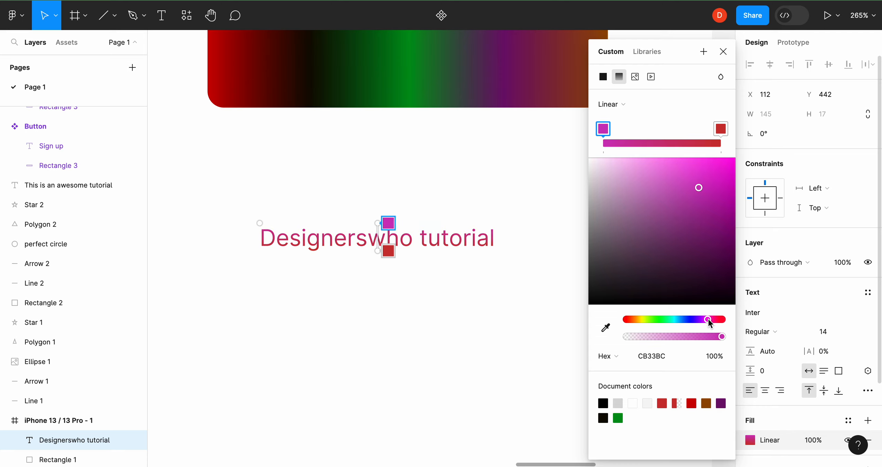
drag(699, 188, 716, 176)
Step: Try to move the text gradient's start handle towards the beginning of the text, and undo it
scroll(461, 237, up, 2)
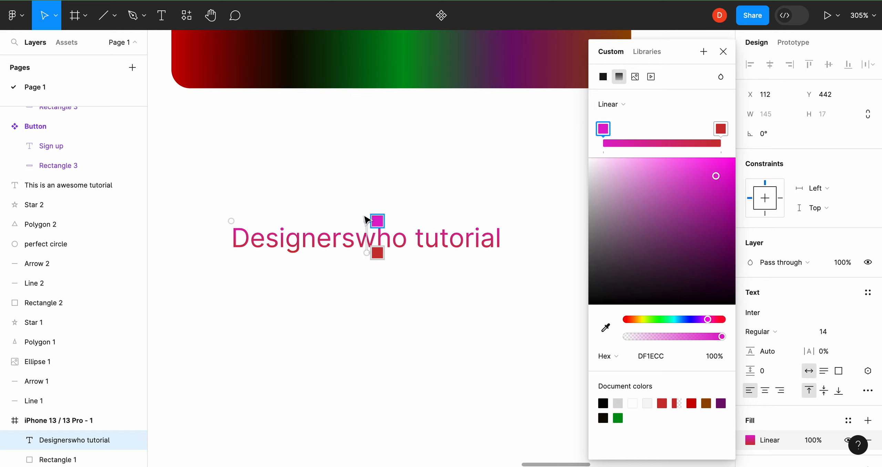
drag(366, 221, 242, 219)
key(ctrl+z)
Step: Reposition the text gradient's handles so it runs nearly horizontally, with magenta starting in "Designerswho" and red ending in "tutorial"
scroll(366, 220, up, 5)
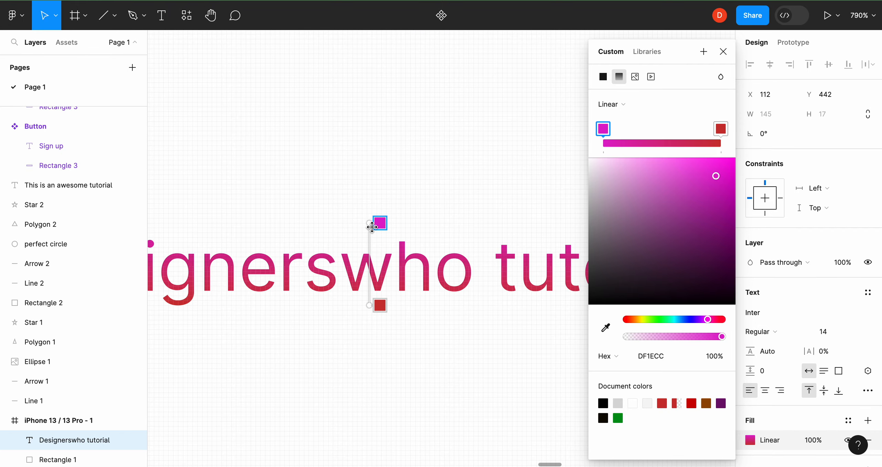
scroll(372, 225, down, 5)
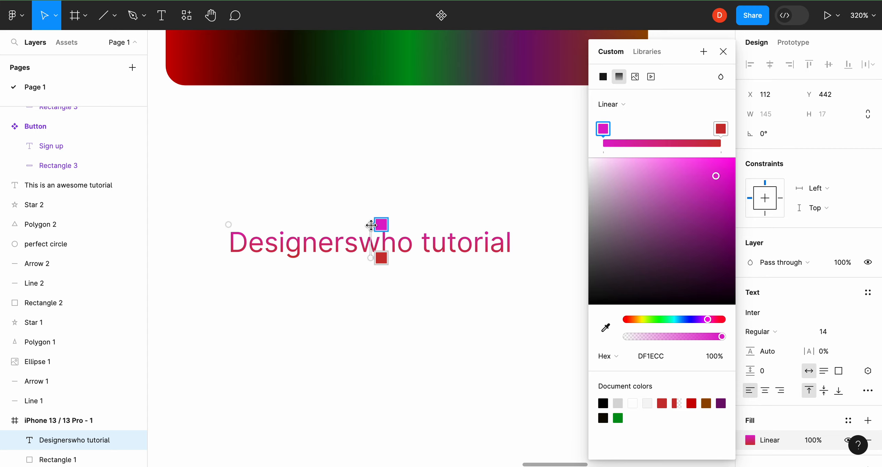
drag(371, 225, 455, 255)
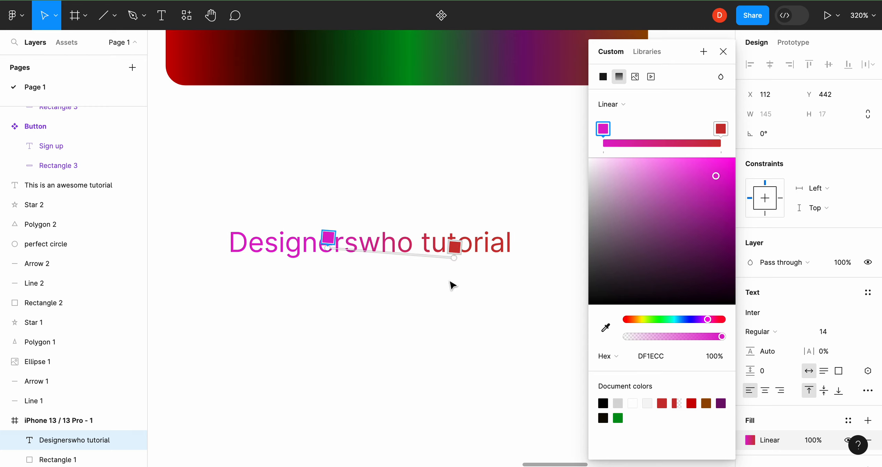
Step: Add a green 27D658 stop near the middle of the text gradient and finish editing the fill
click(385, 252)
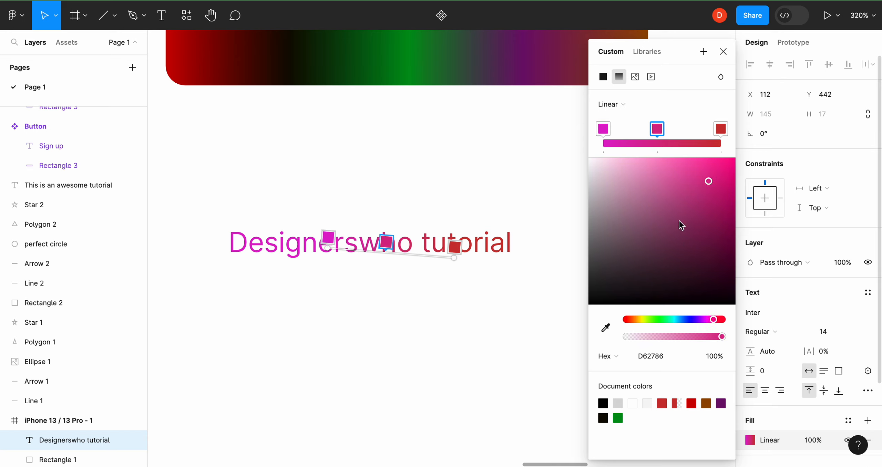
click(662, 319)
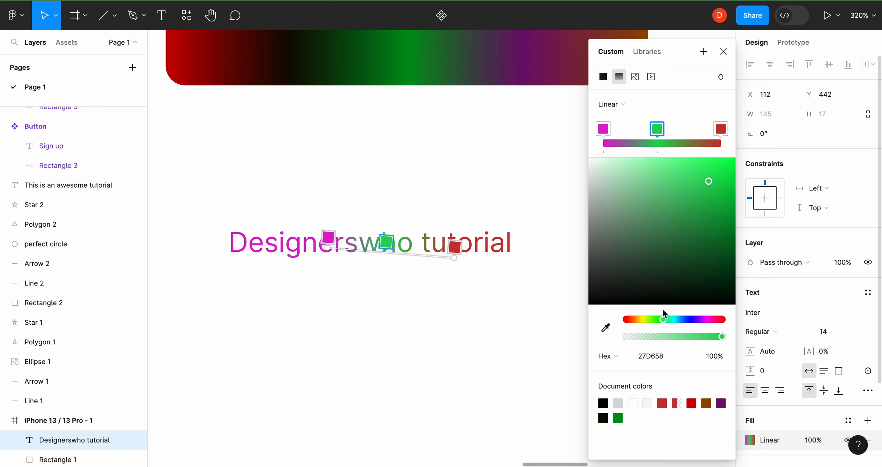
click(722, 53)
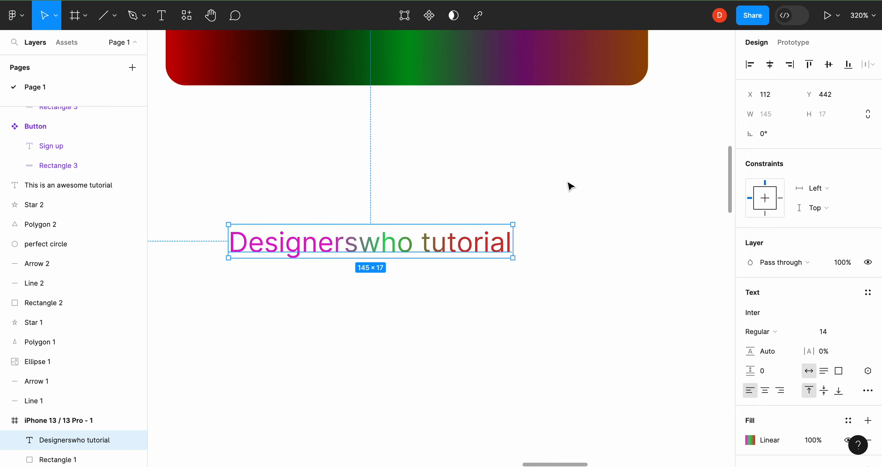
click(561, 186)
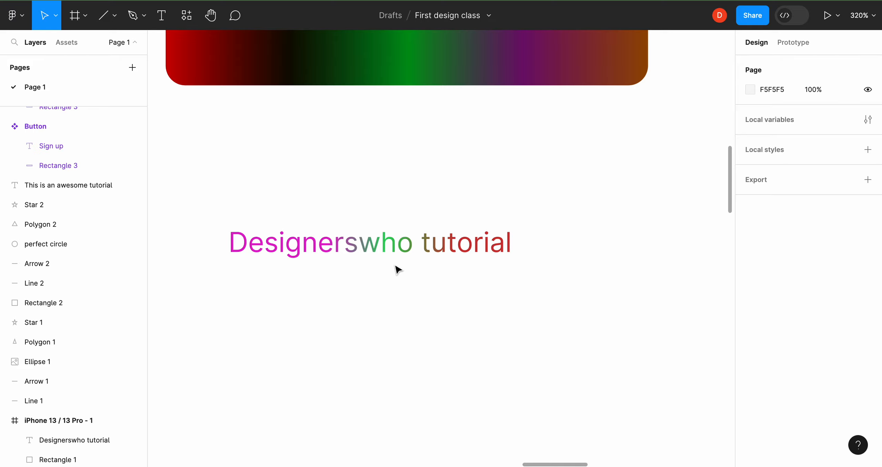
Step: Try a black 000000 inside stroke of weight 1 on the gradient rectangle, and undo it
scroll(397, 270, down, 5)
scroll(398, 269, up, 3)
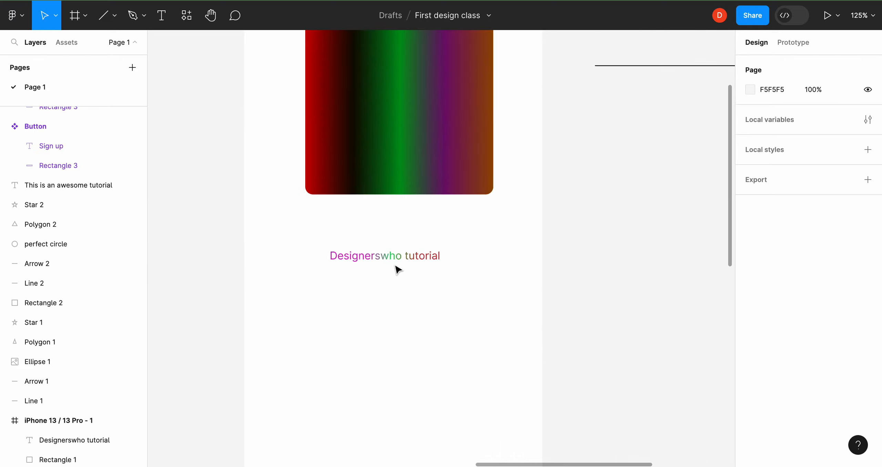
click(416, 202)
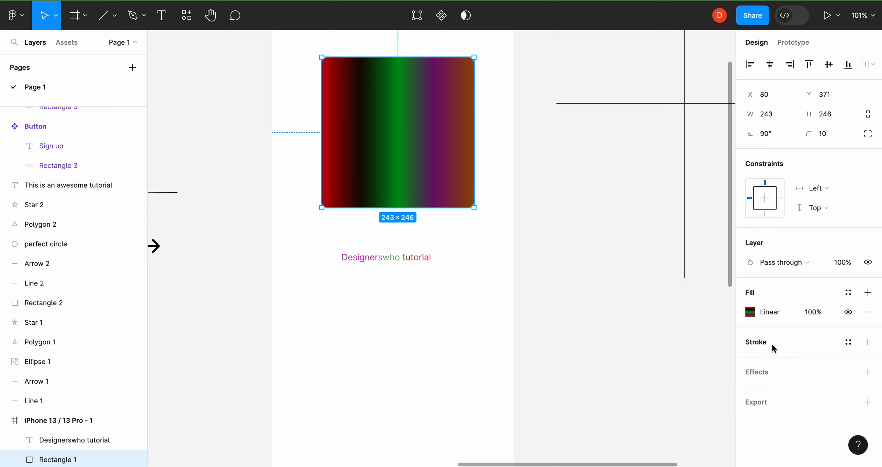
click(869, 343)
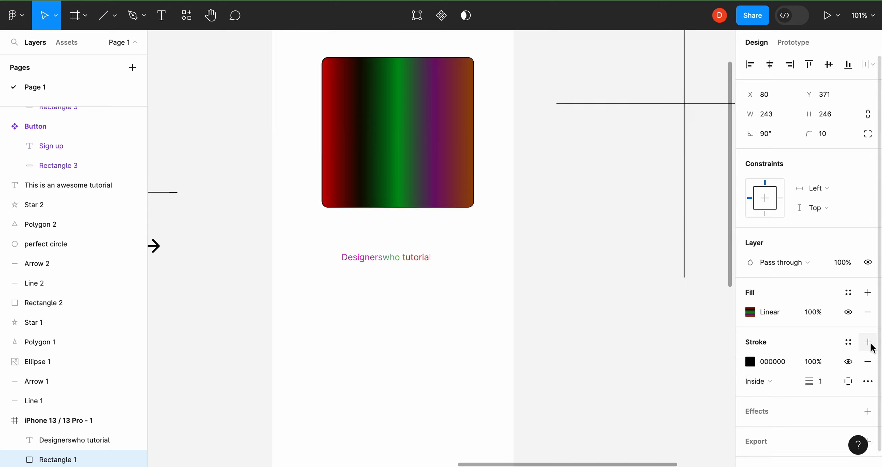
scroll(435, 295, up, 5)
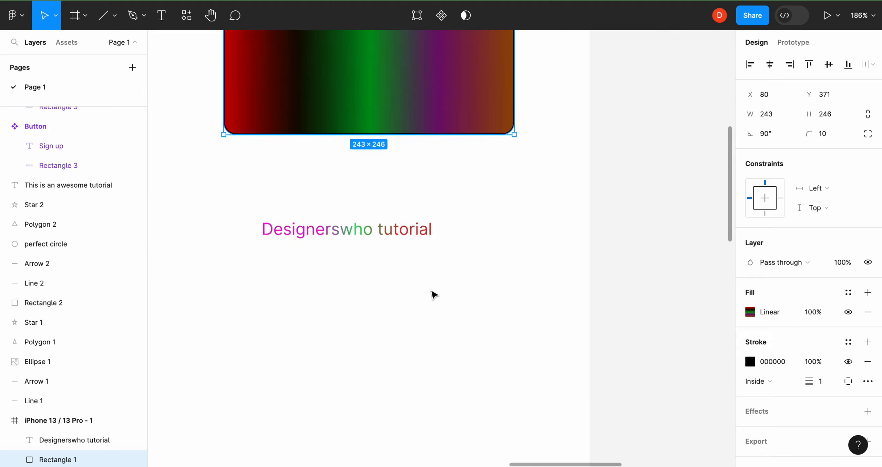
scroll(433, 293, up, 3)
scroll(433, 317, down, 3)
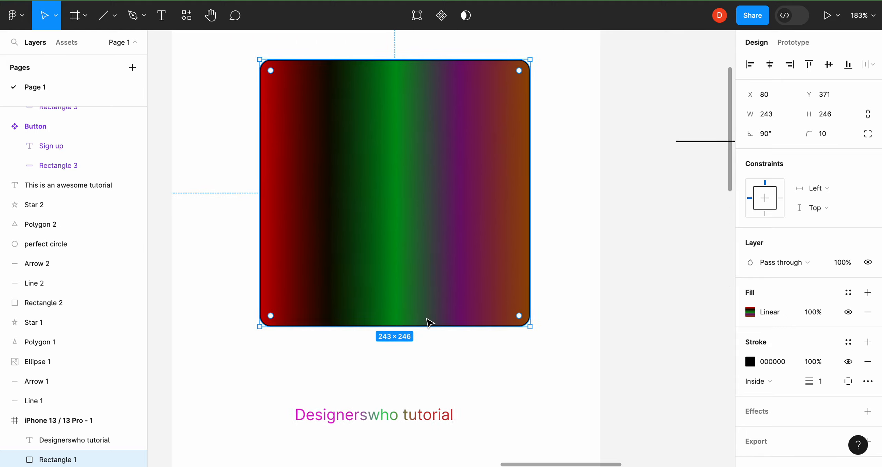
key(ctrl+z)
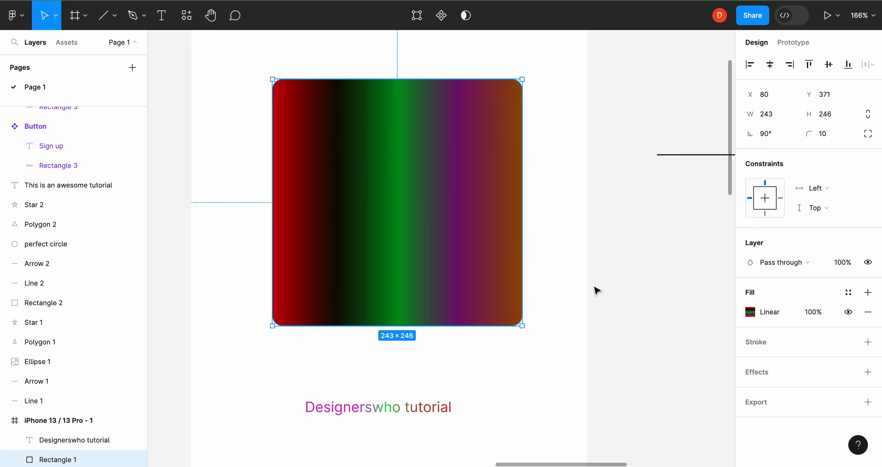
click(631, 280)
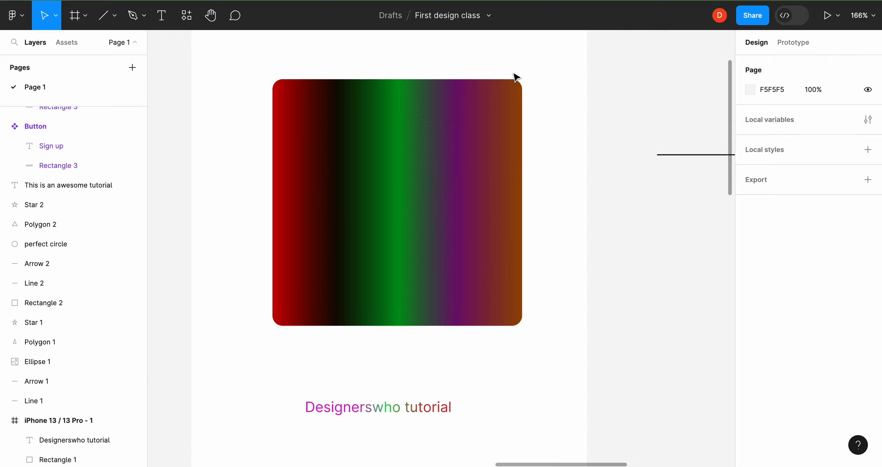
Step: Look over the lines, arrows and basic shapes placed beside the iPhone frame
ctrl+scroll(515, 77, down, 5)
scroll(516, 76, left, 5)
scroll(516, 77, down, 3)
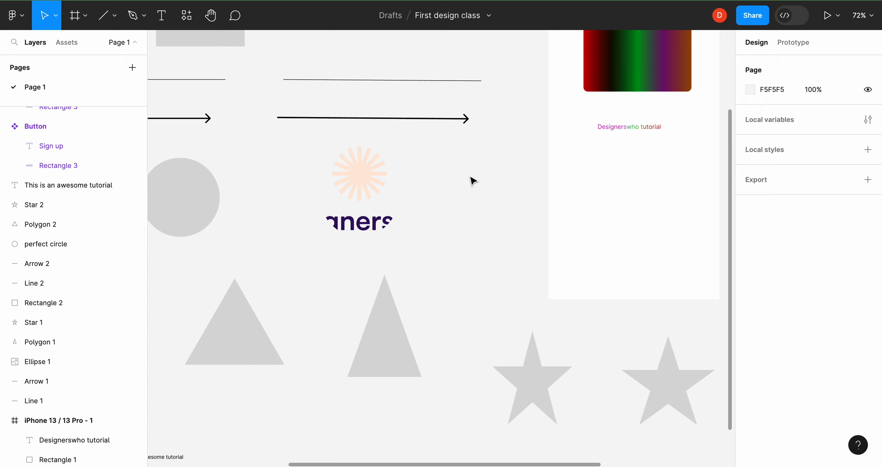
scroll(472, 180, left, 3)
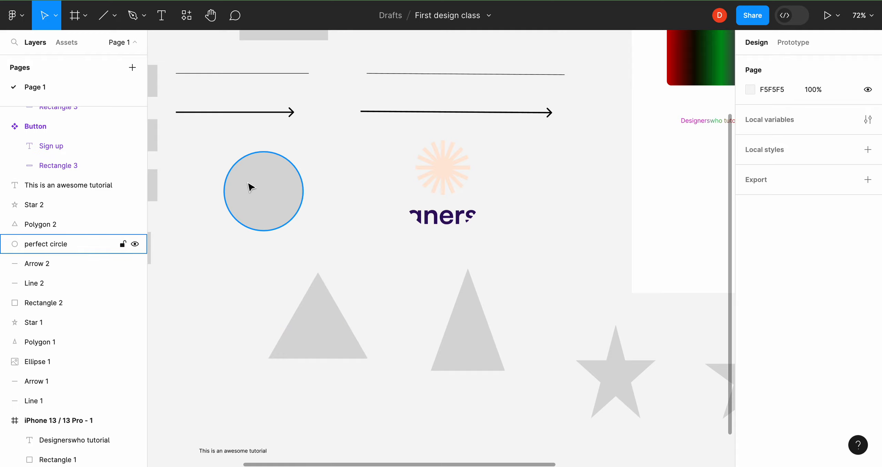
scroll(520, 214, right, 6)
scroll(520, 214, up, 3)
scroll(520, 214, right, 3)
scroll(520, 214, up, 2)
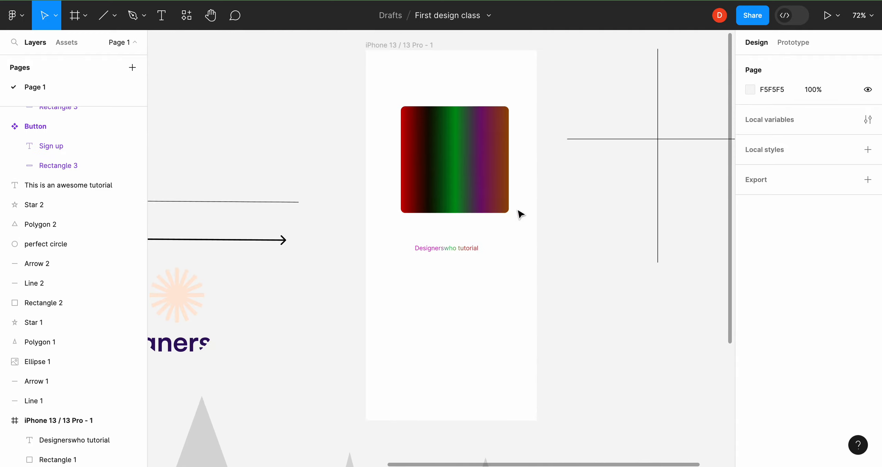
Step: Add a black 000000 inside stroke of weight 1 to the gradient rectangle in the iPhone frame
scroll(457, 171, up, 5)
scroll(455, 167, up, 2)
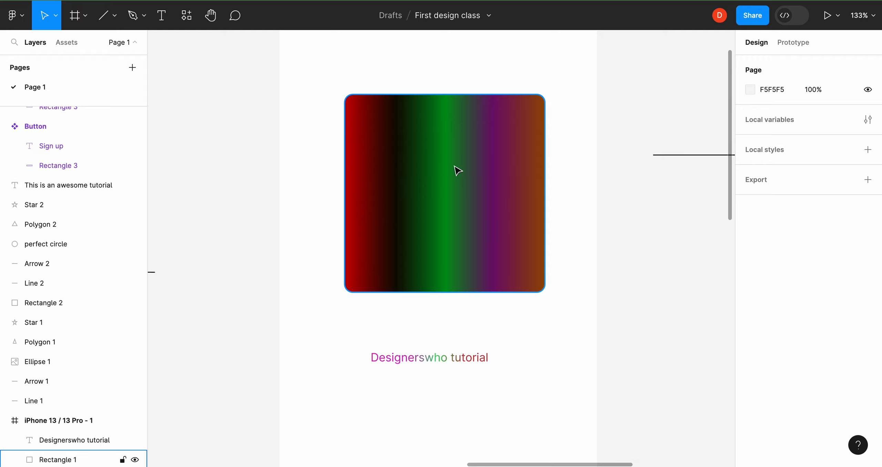
scroll(458, 171, right, 3)
scroll(458, 170, down, 1)
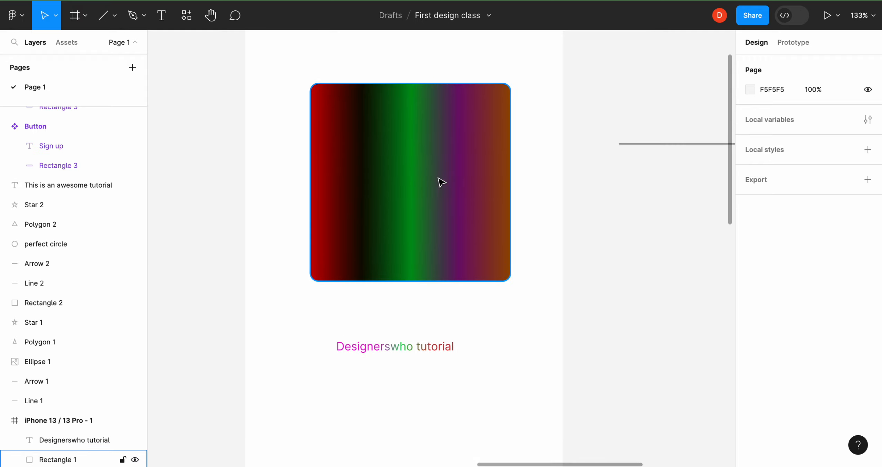
click(442, 182)
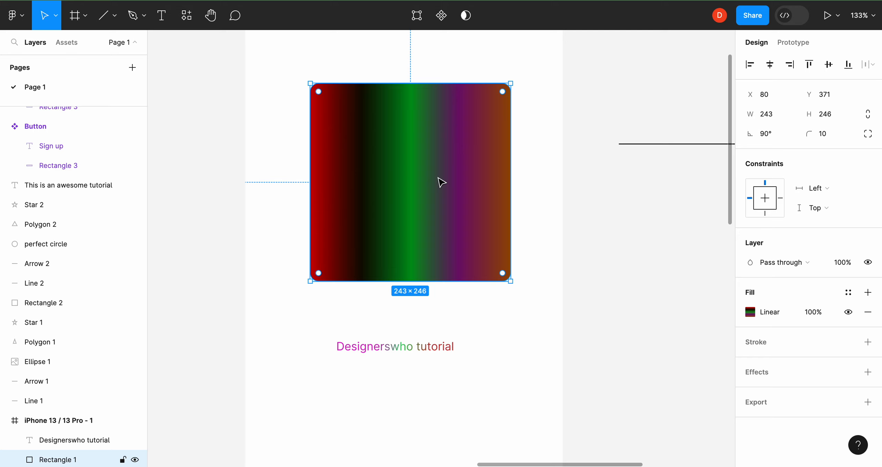
click(867, 343)
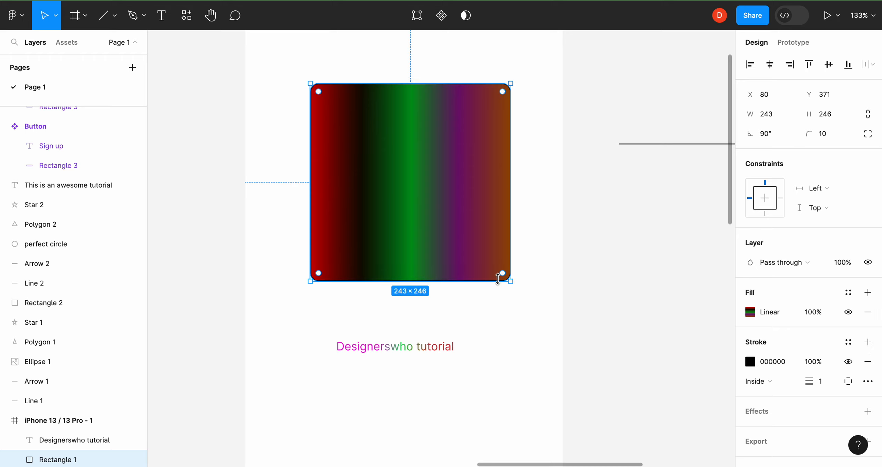
click(548, 276)
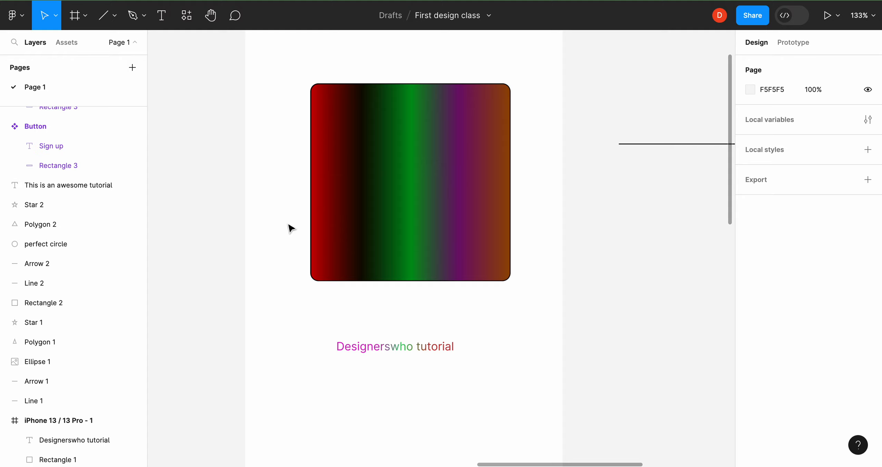
Step: Change the gradient rectangle's stroke colour to 020202 and finish editing it
click(431, 268)
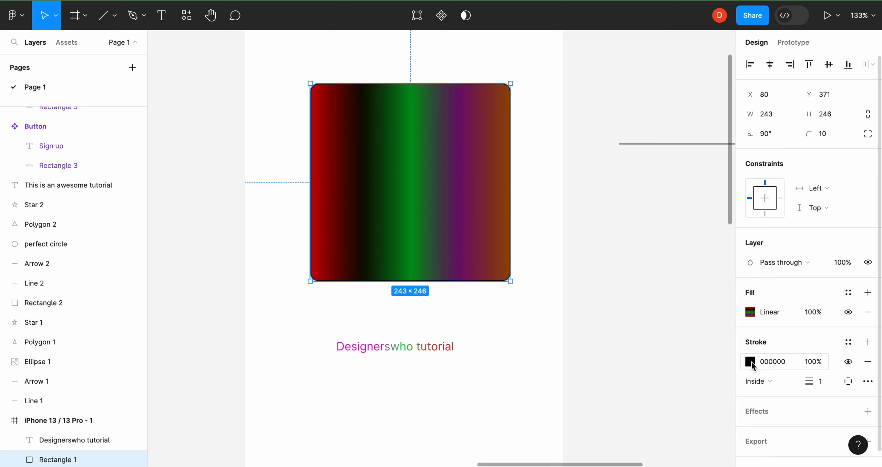
click(751, 362)
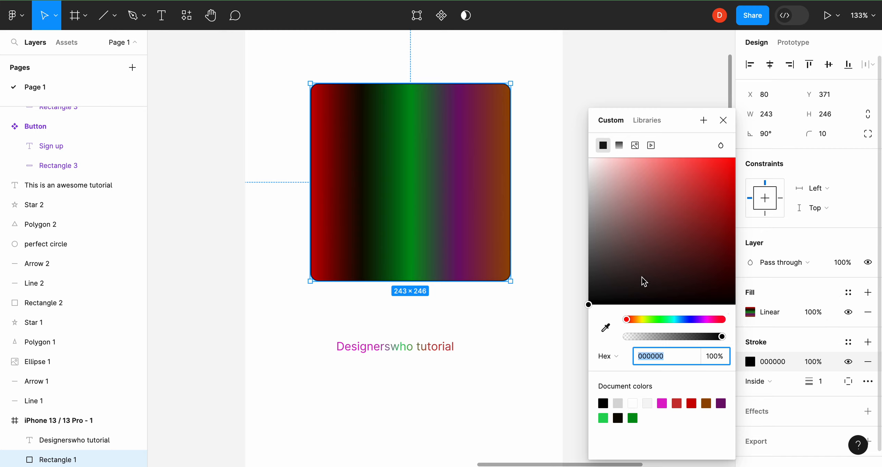
mouse_move(598, 297)
mouse_down()
mouse_move(588, 302)
mouse_move(610, 282)
mouse_move(610, 217)
mouse_move(598, 218)
mouse_move(593, 306)
mouse_up()
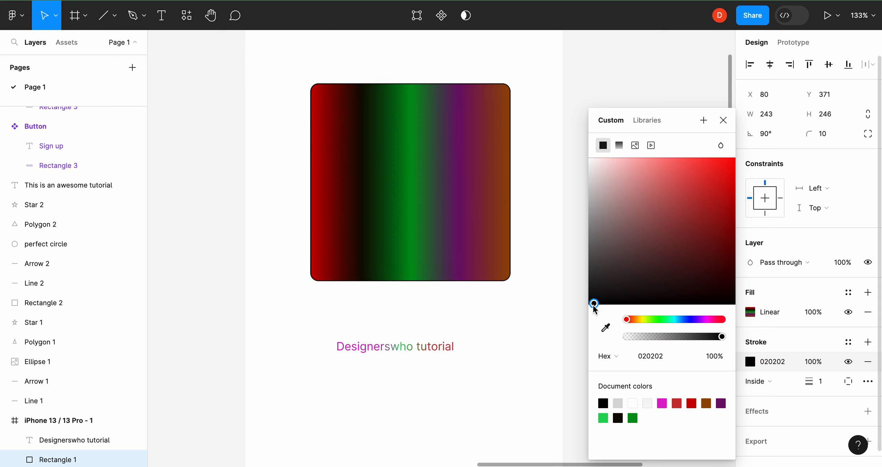
click(723, 121)
click(544, 296)
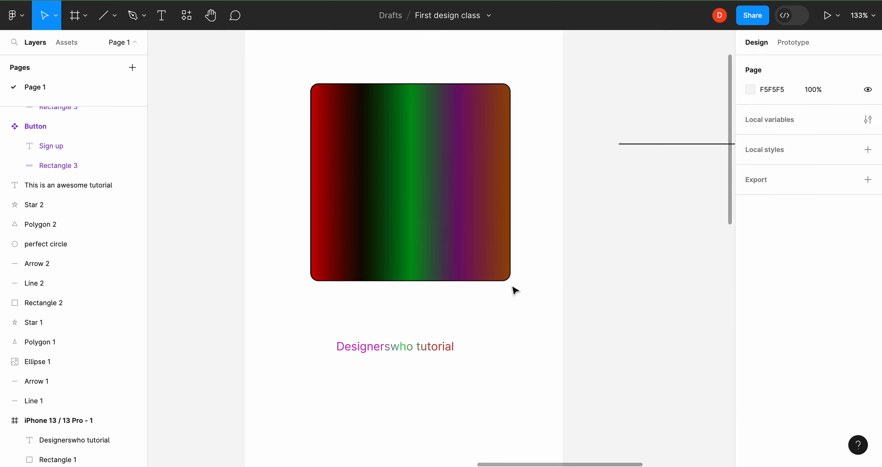
Step: Set the gradient rectangle's stroke weight to 3
click(500, 272)
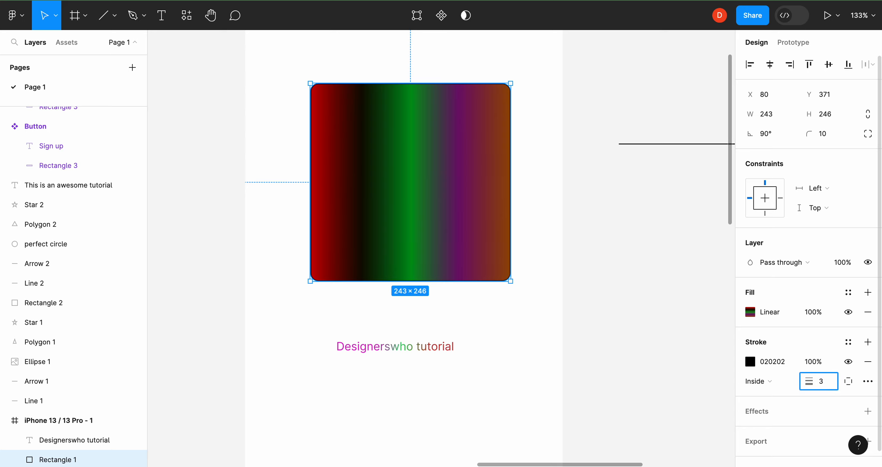
key(Return)
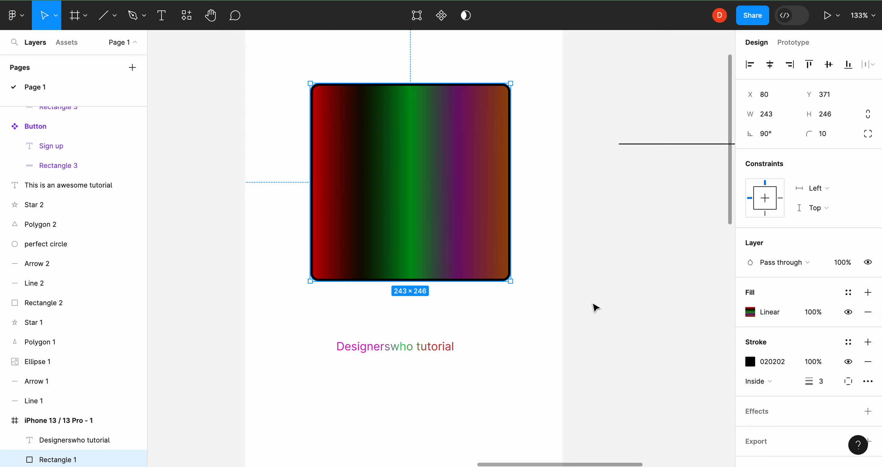
click(595, 307)
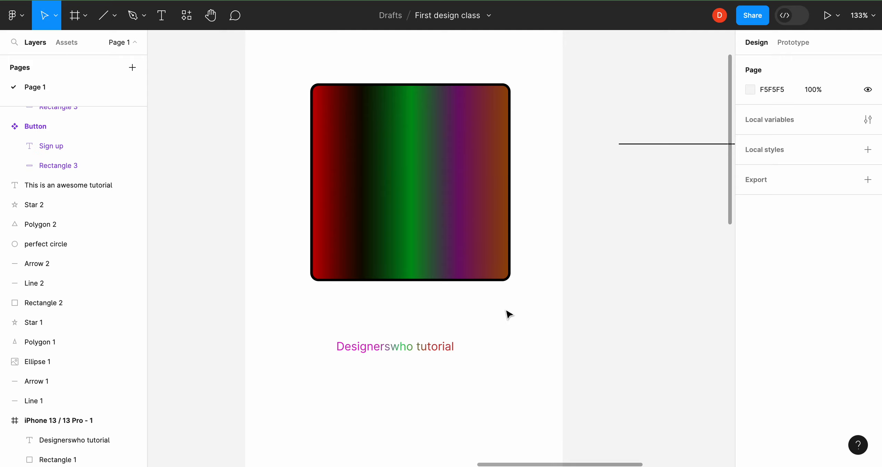
Step: Set the gradient rectangle's stroke weight to 0.5 and inspect the thinner outline up close
click(504, 242)
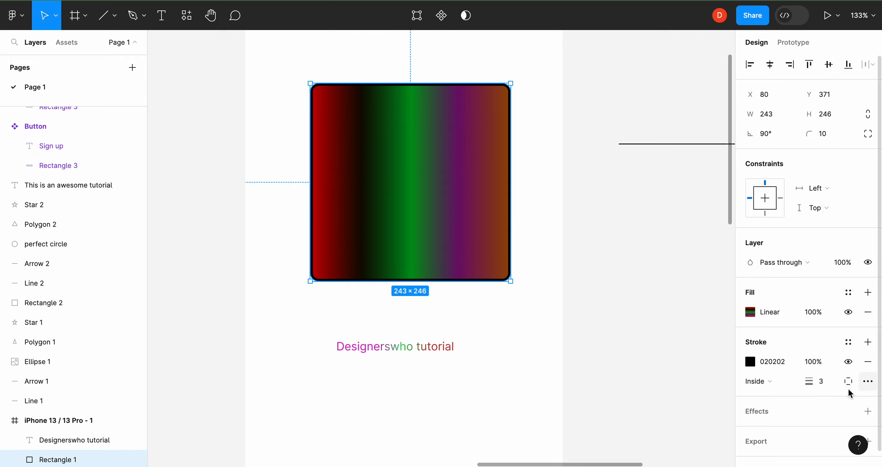
click(830, 386)
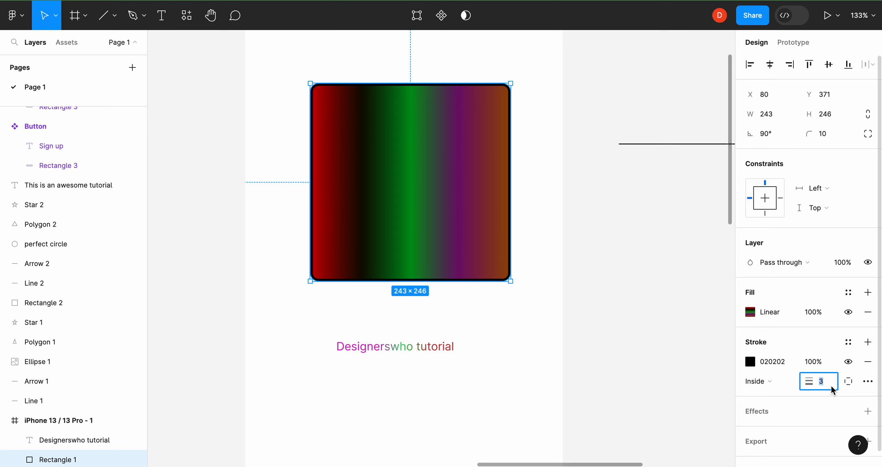
text(0.5)
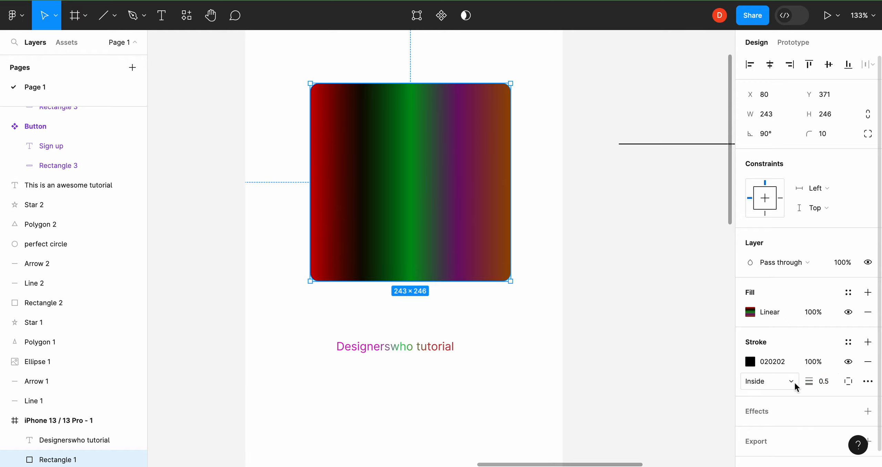
click(597, 325)
scroll(432, 283, up, 10)
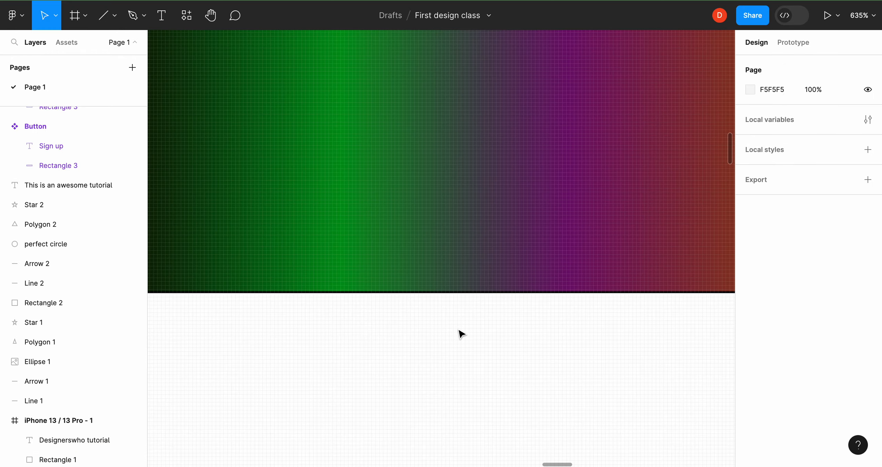
scroll(460, 308, down, 10)
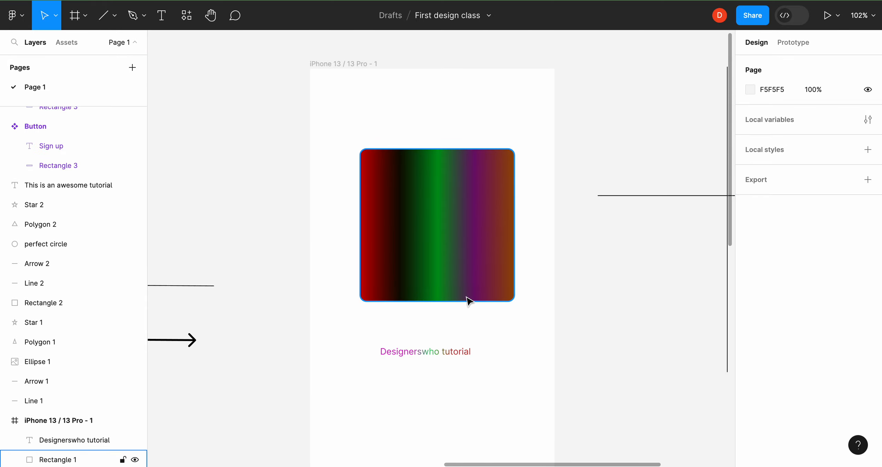
Step: Add an effect to the gradient rectangle and keep its type as Drop shadow
click(469, 299)
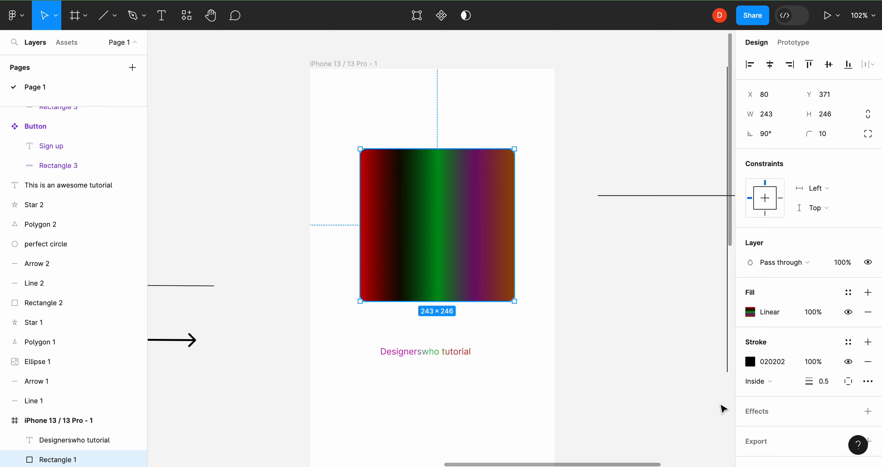
scroll(730, 401, down, 1)
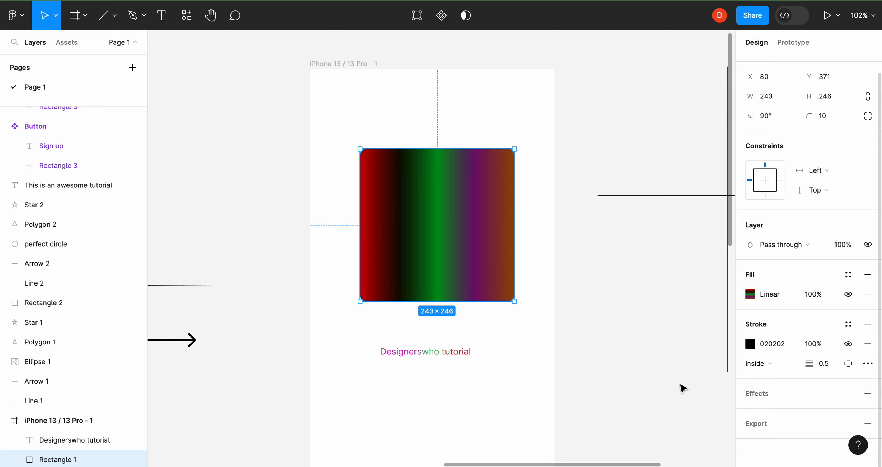
click(628, 329)
scroll(551, 293, down, 1)
click(490, 282)
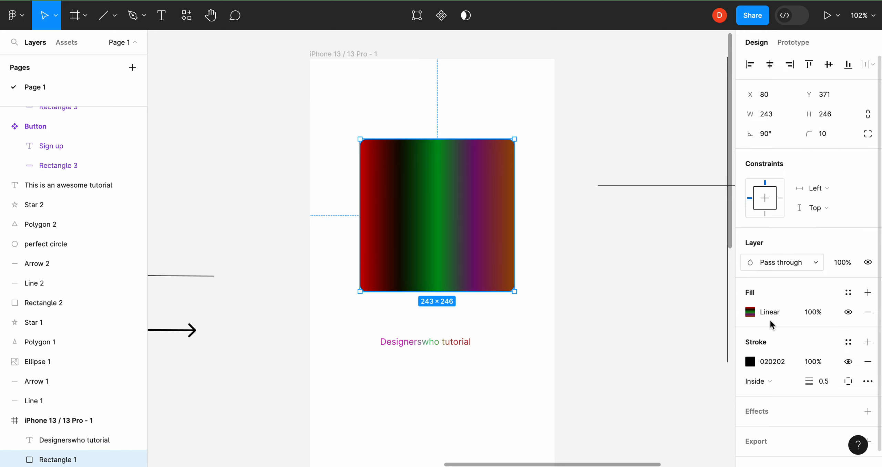
click(867, 412)
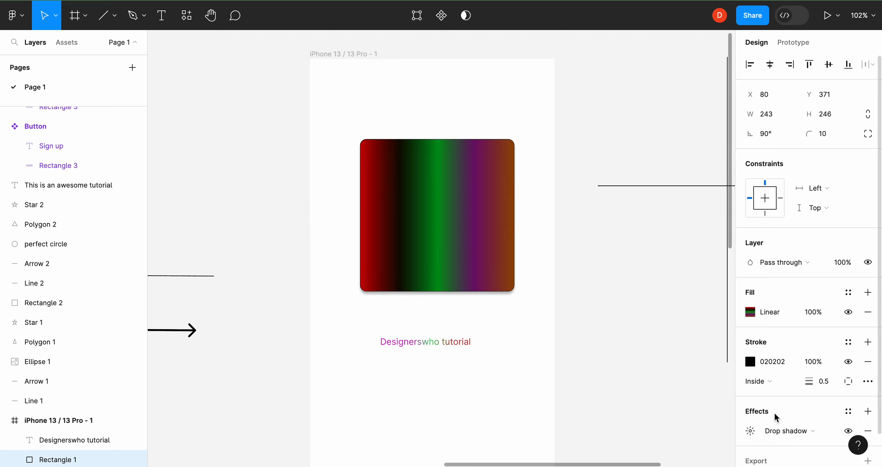
scroll(748, 352, down, 2)
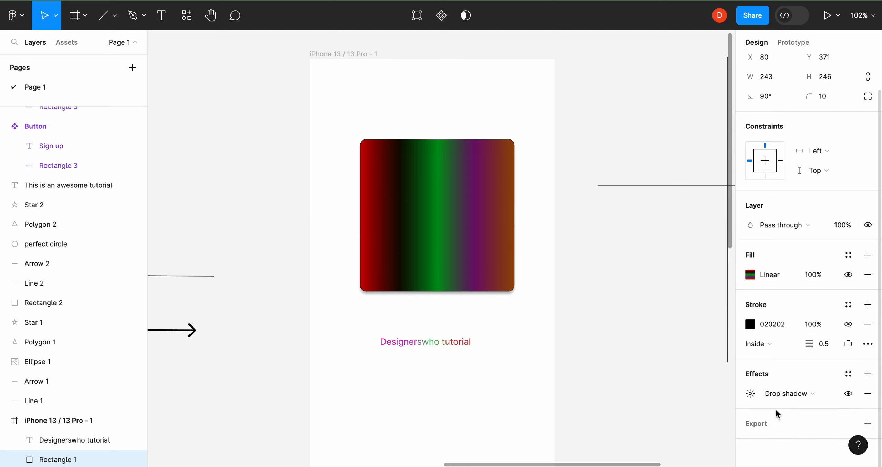
click(827, 395)
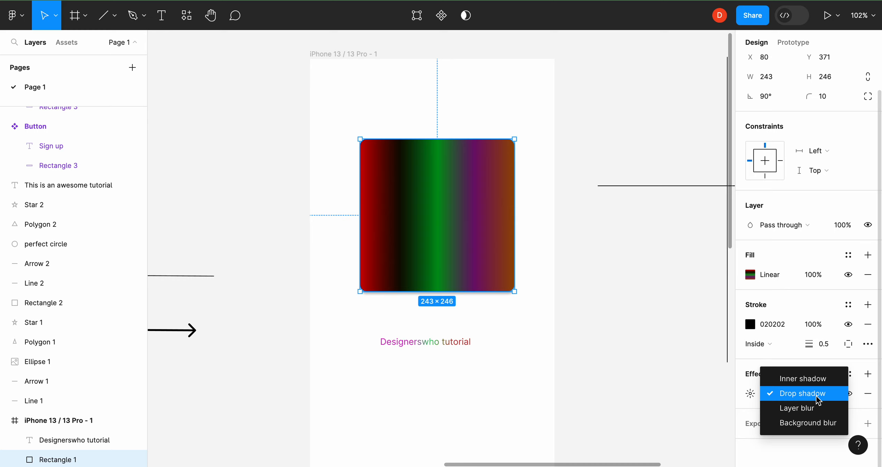
click(816, 396)
Step: Examine the drop shadow along the gradient rectangle's lower edge up close and in the whole frame
scroll(517, 281, up, 5)
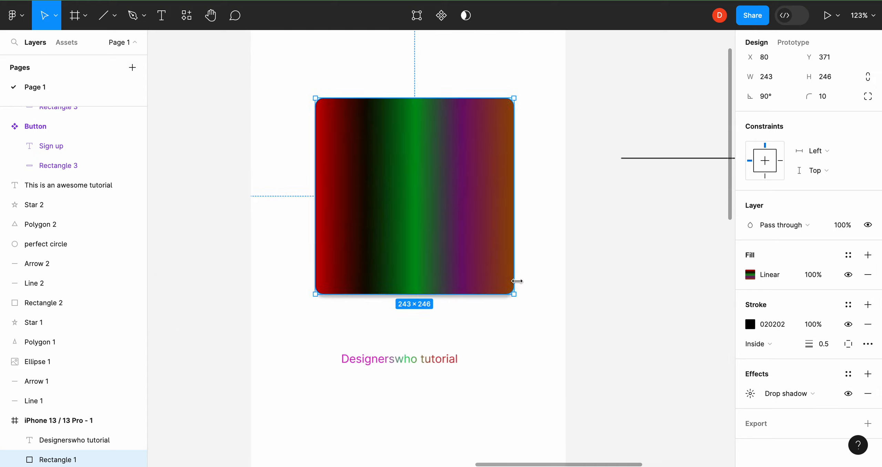
scroll(516, 281, up, 5)
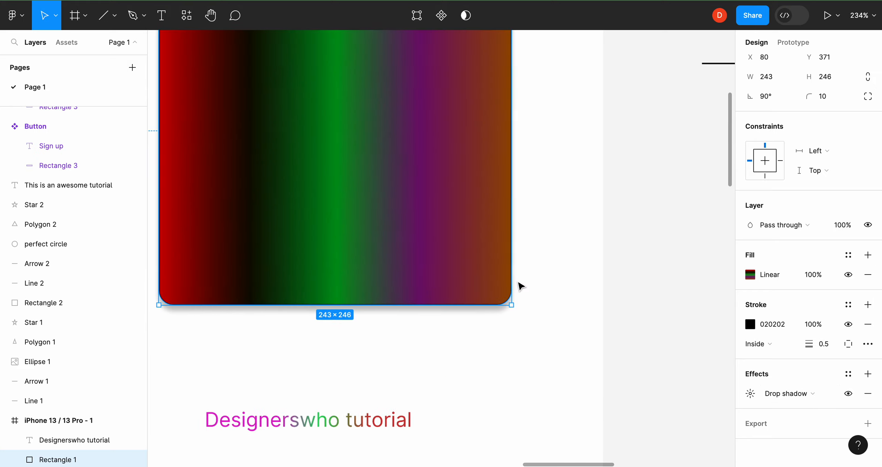
click(449, 317)
scroll(445, 321, up, 5)
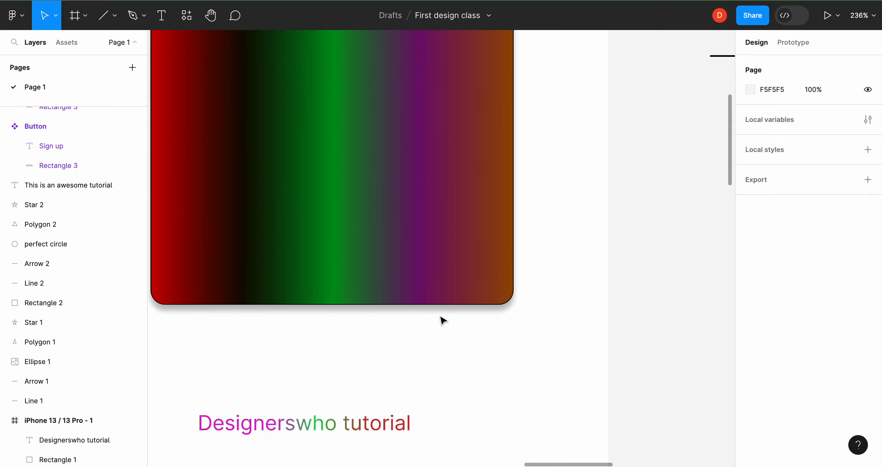
scroll(399, 311, left, 5)
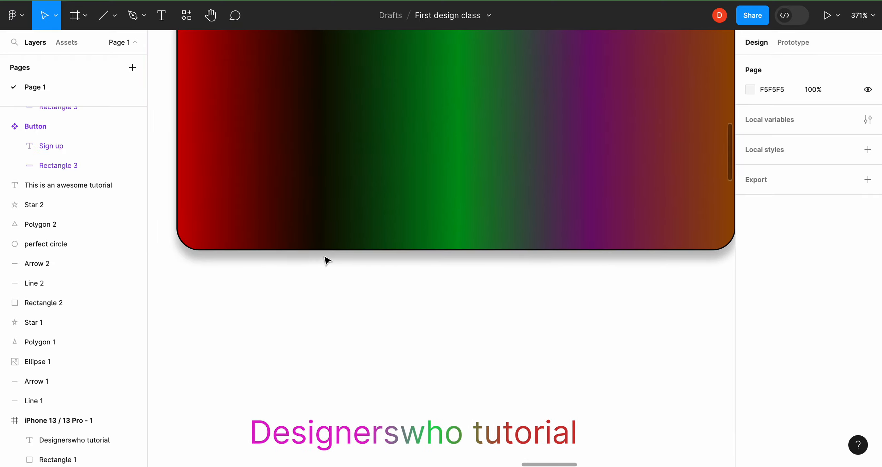
key(shift+1)
scroll(327, 288, down, 1)
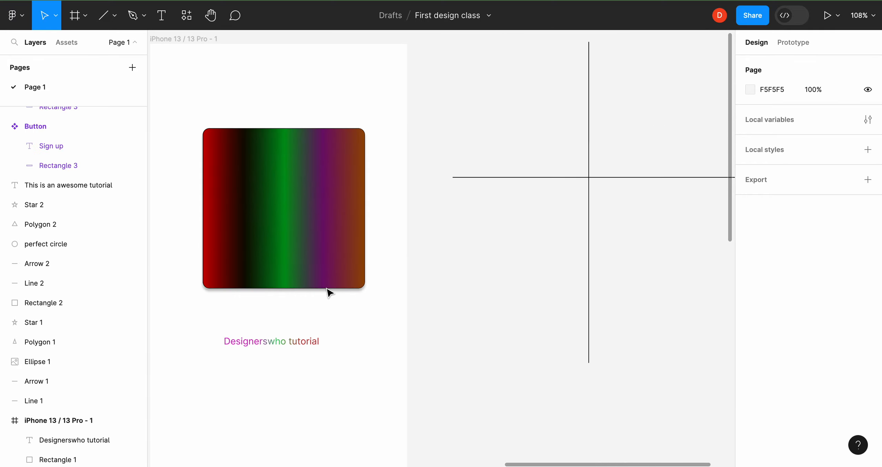
scroll(326, 289, left, 1)
Step: Try Inner shadow as the gradient rectangle's effect type, and change it to Layer blur
click(330, 293)
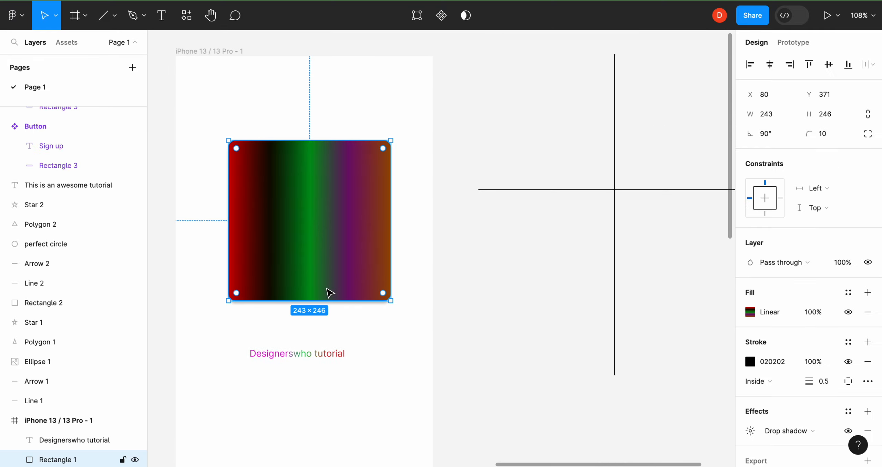
scroll(748, 401, down, 1)
scroll(748, 401, down, 1)
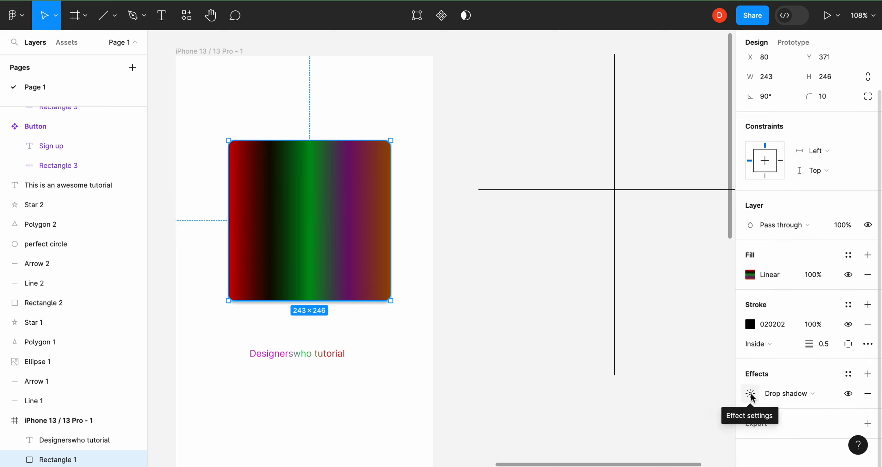
click(789, 393)
click(787, 377)
click(785, 394)
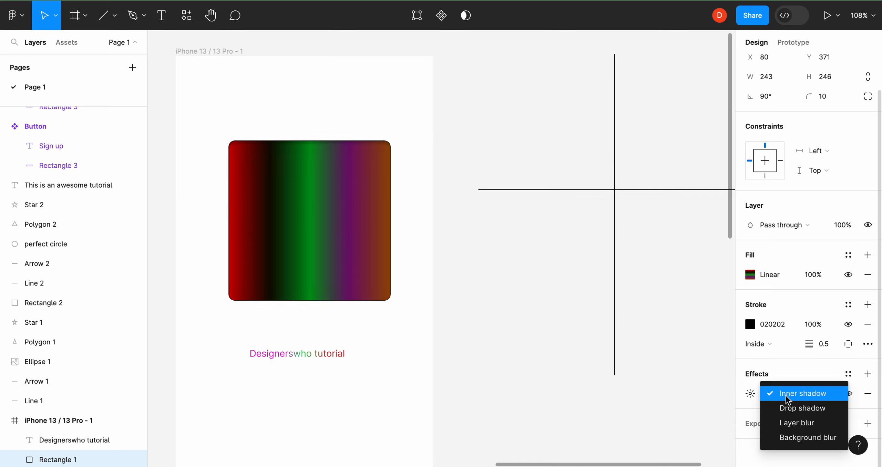
click(788, 423)
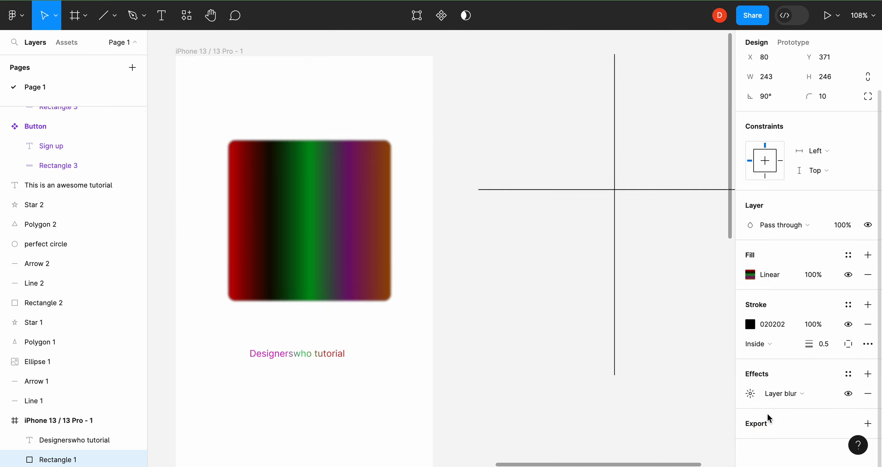
Step: Change the gradient rectangle's effect type to Drop shadow and open the shadow's settings
click(778, 398)
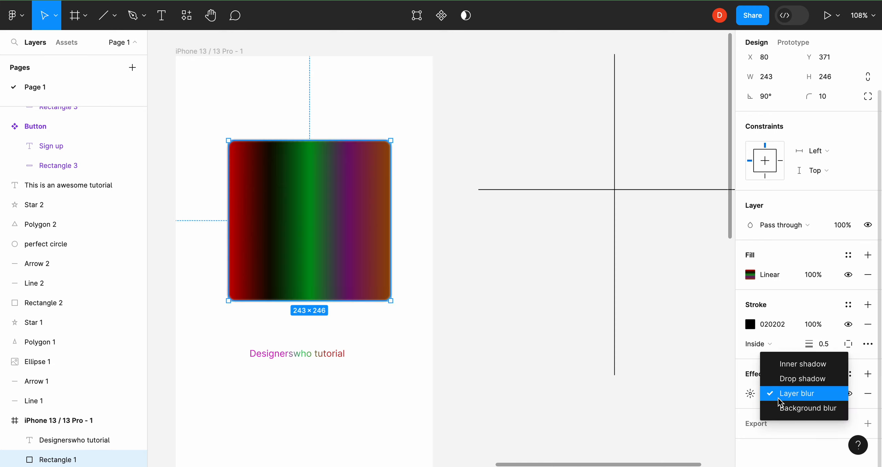
click(789, 384)
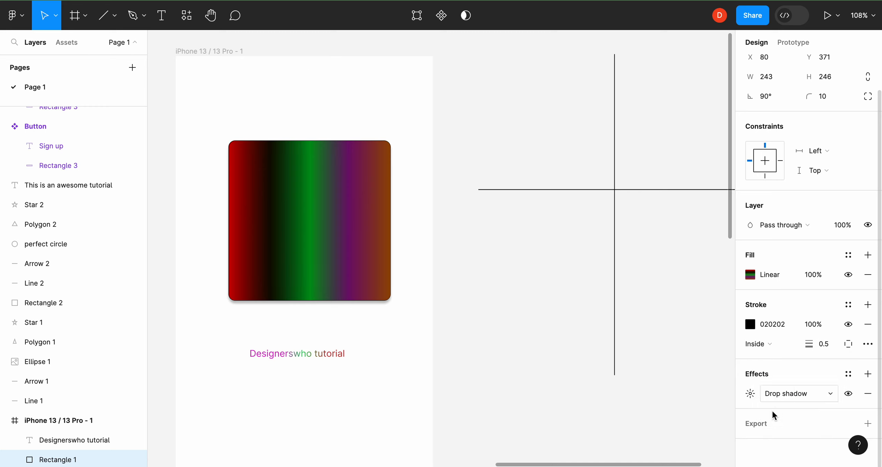
click(751, 396)
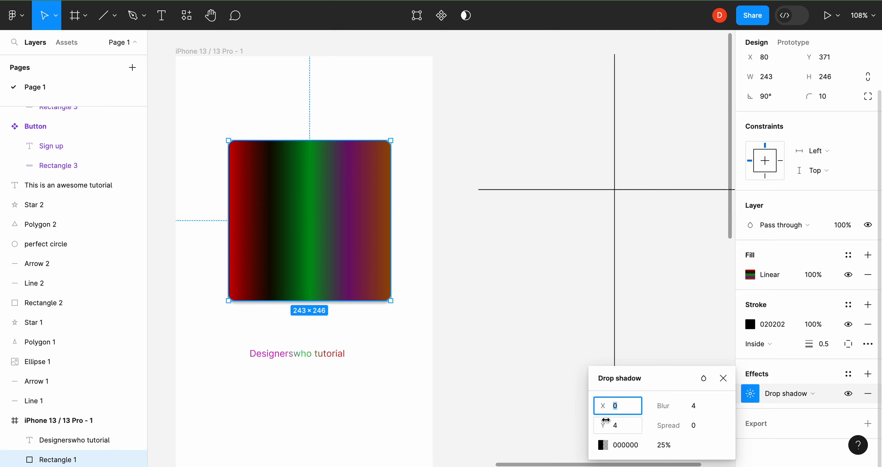
Step: Set the drop shadow's blur to 0 and examine the hard shadow edge below the rectangle
click(691, 410)
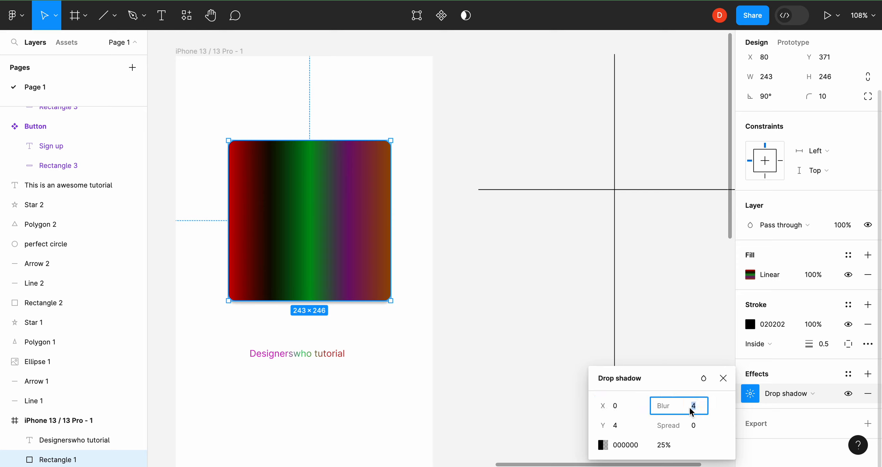
text(0)
key(Return)
scroll(370, 337, up, 10)
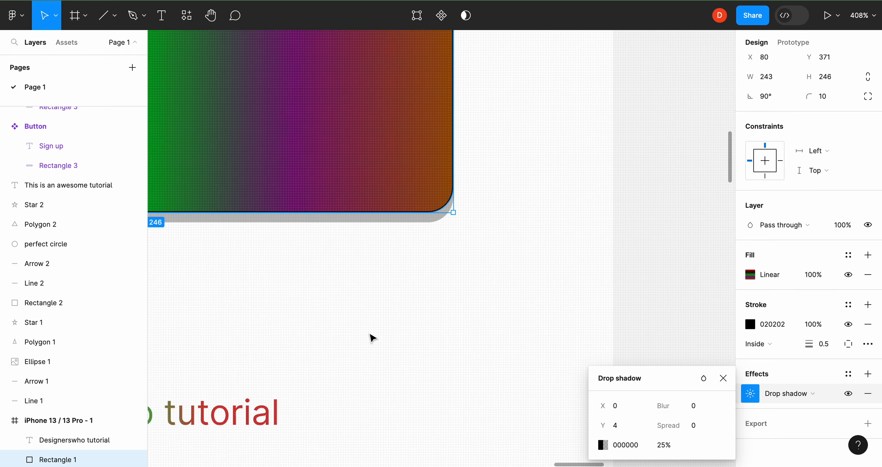
scroll(372, 337, down, 5)
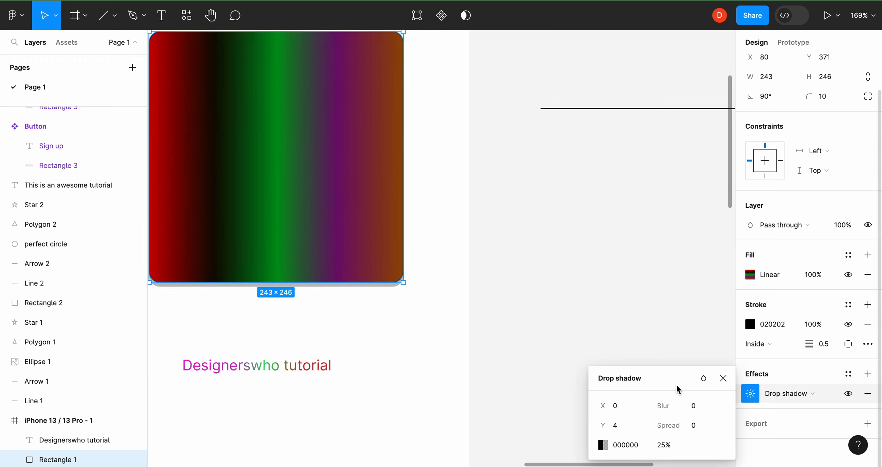
scroll(482, 365, left, 2)
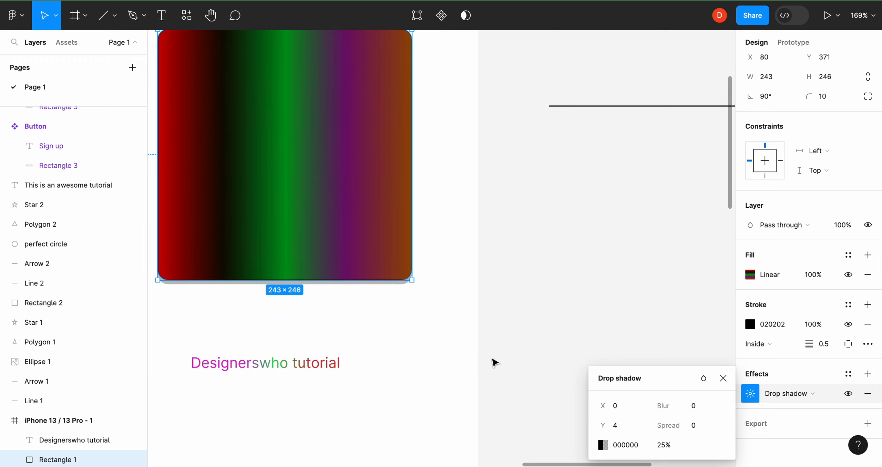
scroll(492, 360, left, 4)
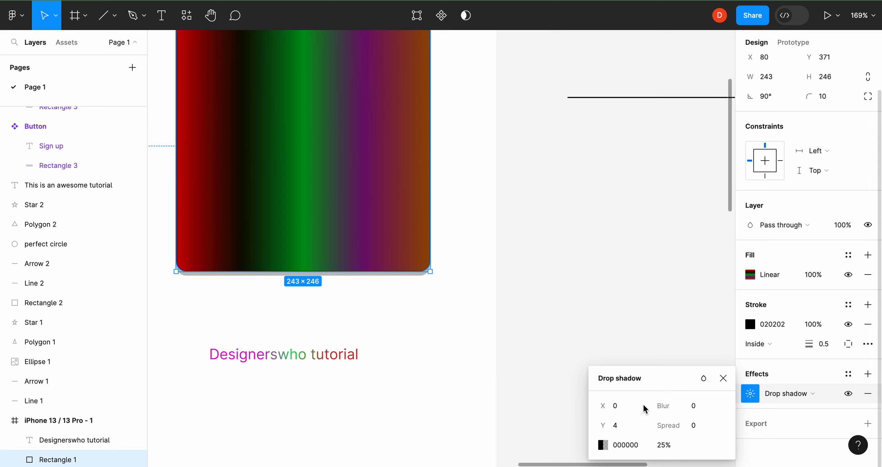
Step: Try a blur of 20 on the rectangle's drop shadow, and set it to 4
click(701, 410)
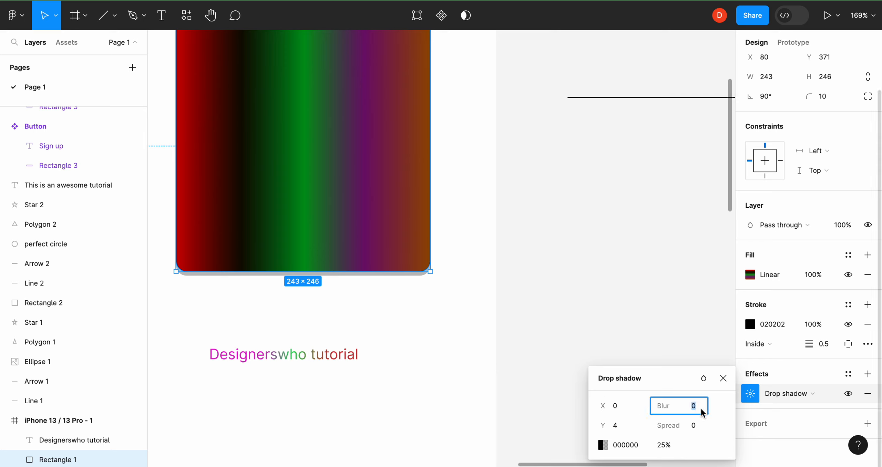
text(20)
key(Return)
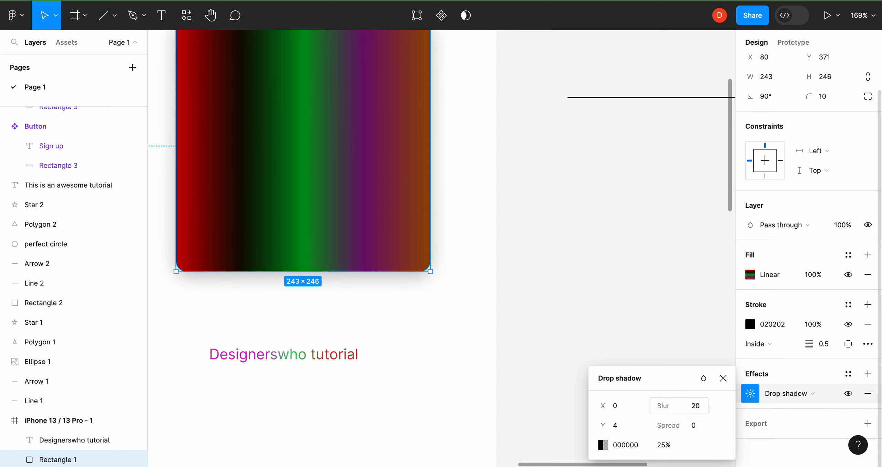
click(695, 407)
text(4)
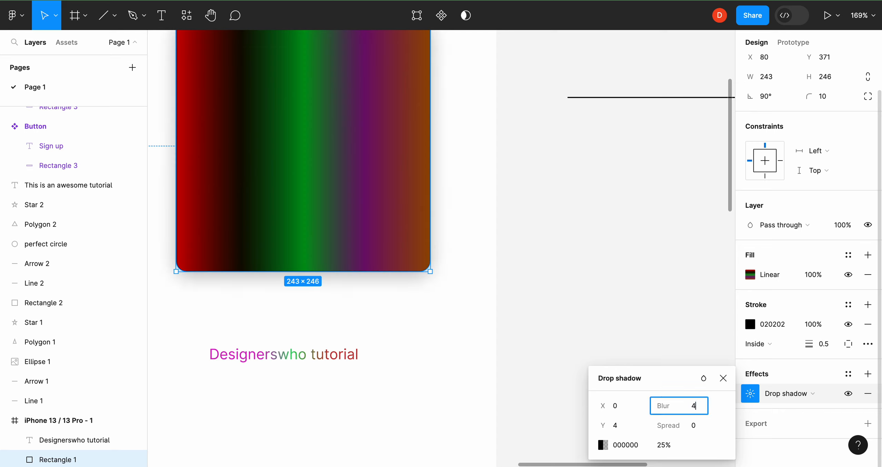
key(Return)
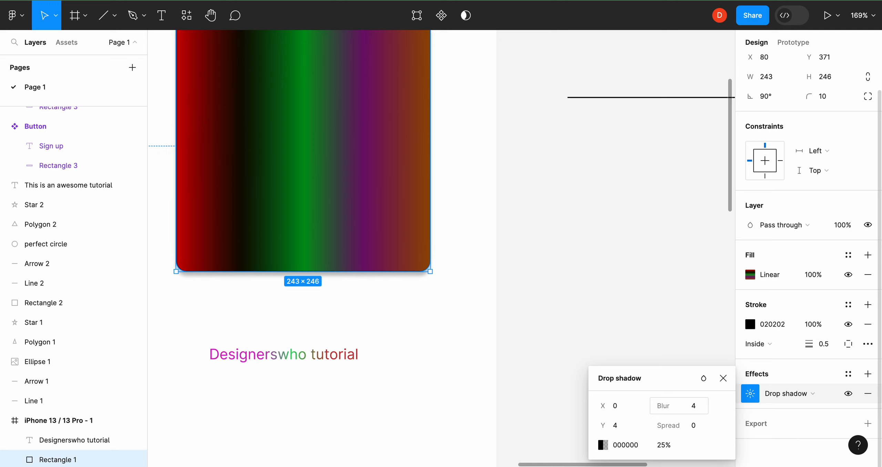
Step: Set the opacity of the rectangle's drop shadow to 50%
scroll(427, 290, left, 4)
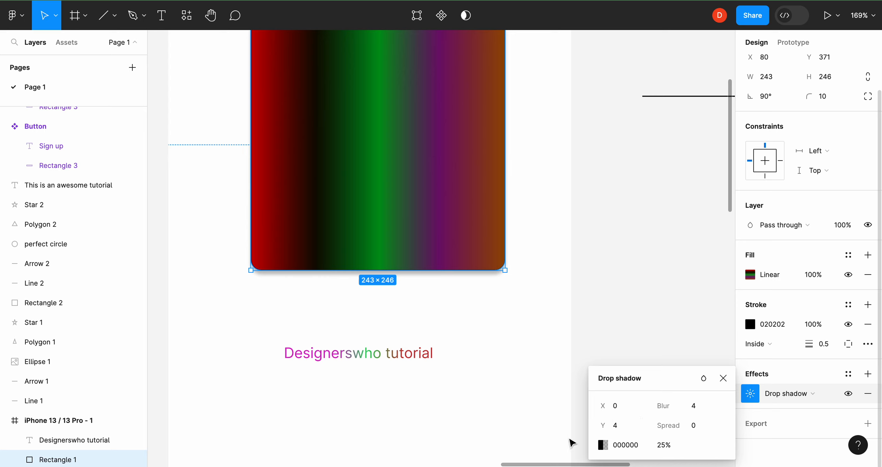
click(667, 449)
double_click(668, 449)
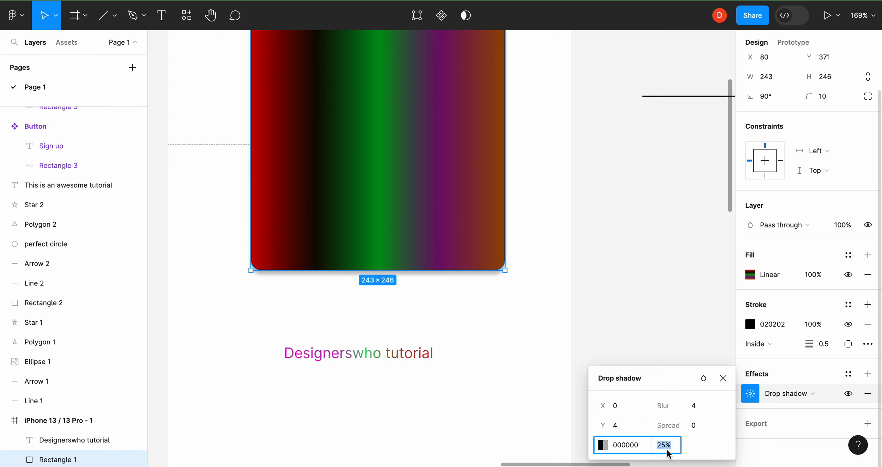
text(50)
key(Return)
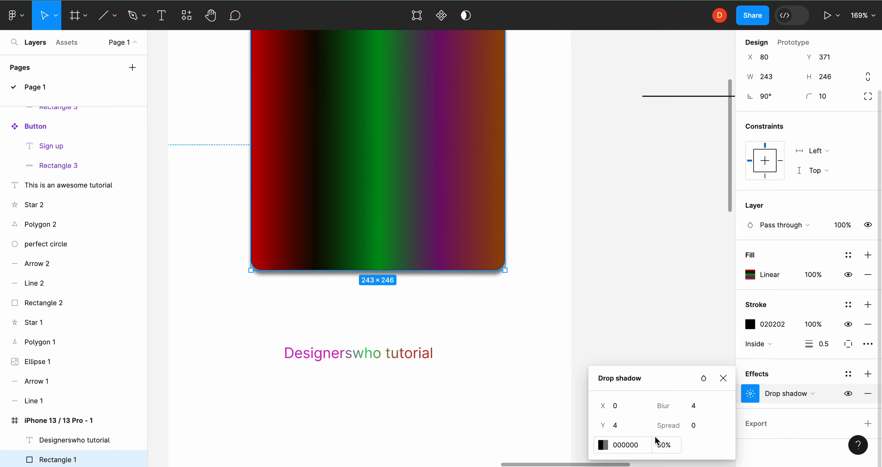
Step: Set the drop shadow's X offset to 10 on the gradient rectangle
scroll(551, 367, up, 3)
scroll(550, 367, down, 1)
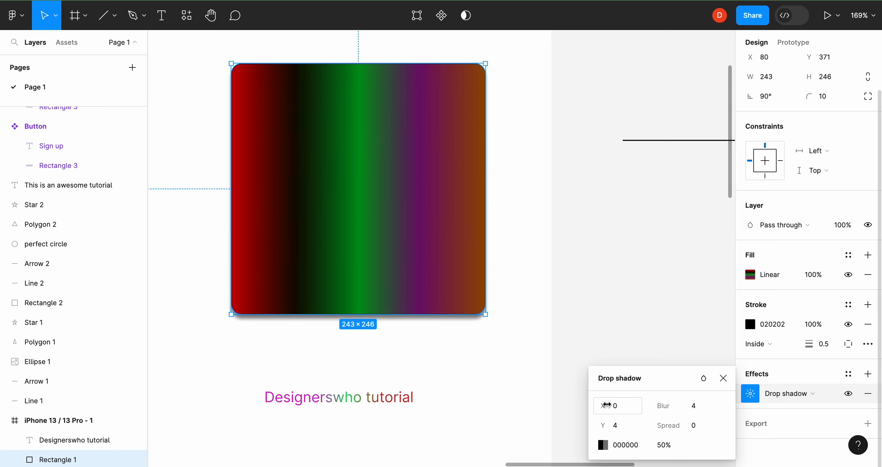
click(625, 406)
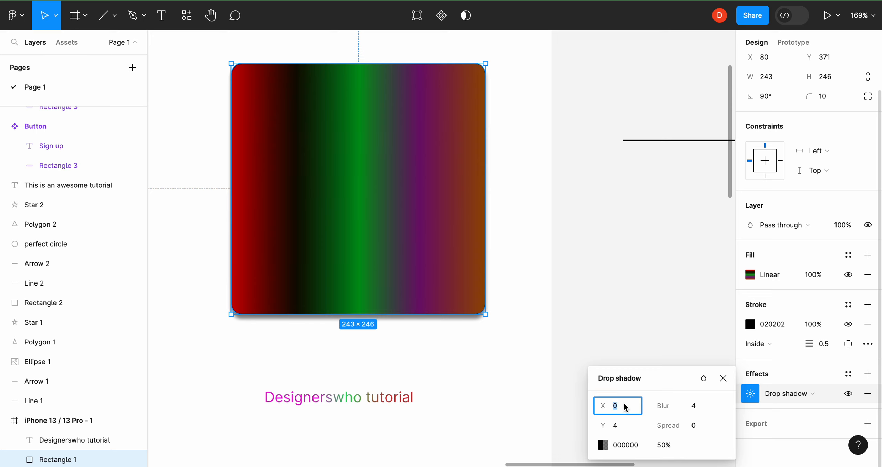
text(10)
key(Return)
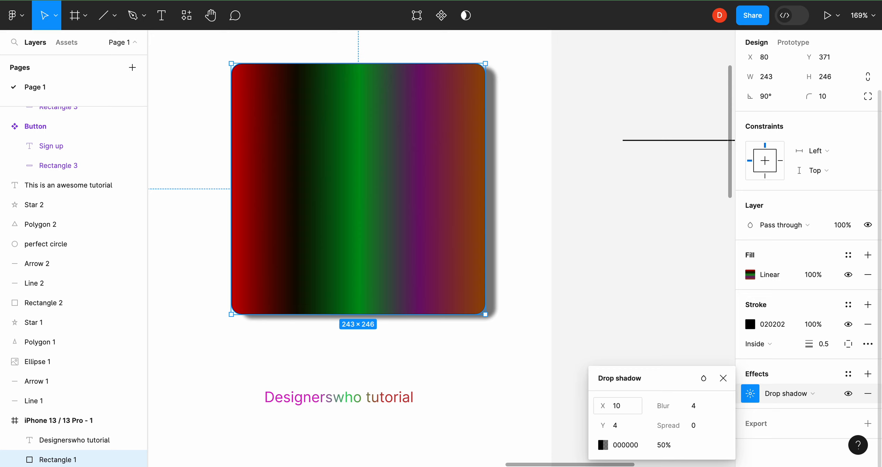
Step: Set the drop shadow's X offset to -12
click(614, 408)
click(614, 409)
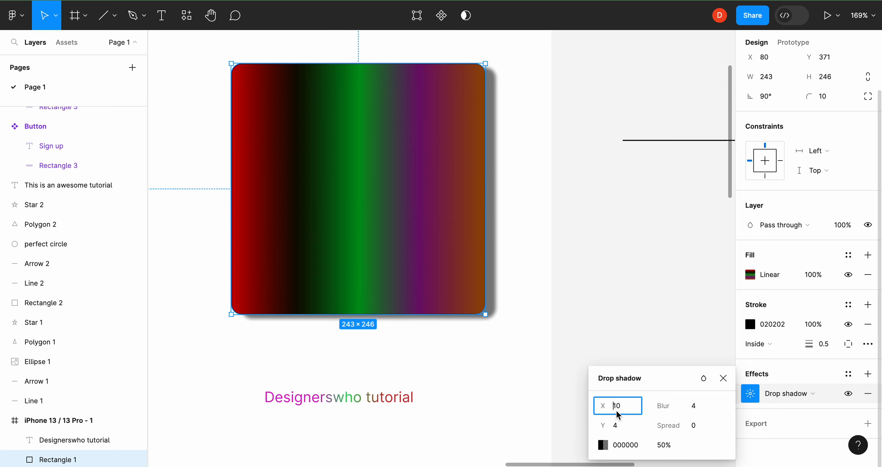
key(BackSpace)
key(BackSpace)
text(-12)
key(Return)
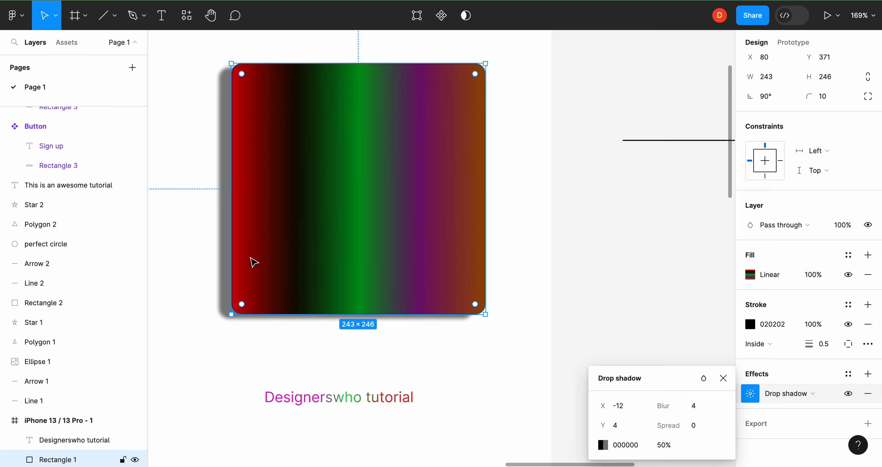
Step: Set the drop shadow's Y offset to 12, close its settings and reselect the gradient rectangle
click(619, 431)
text(12)
key(Return)
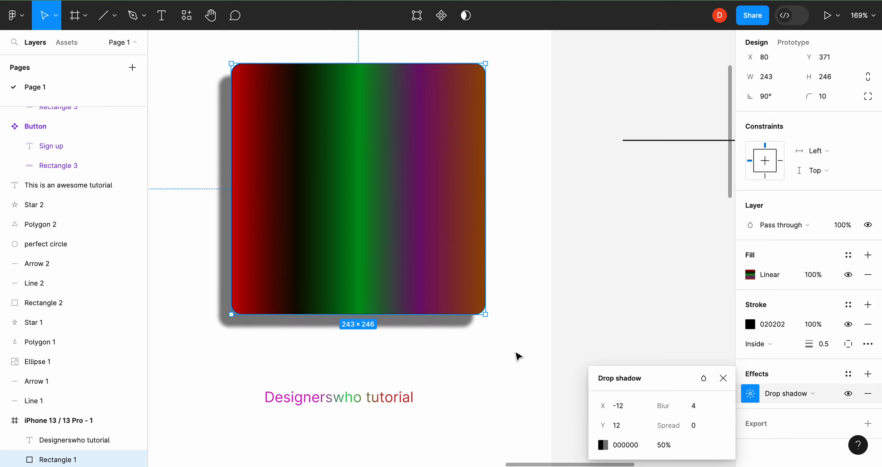
click(519, 356)
click(452, 308)
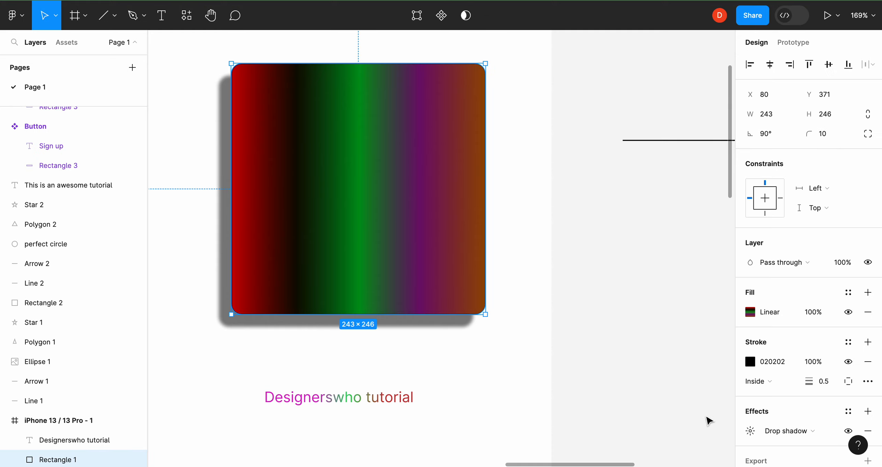
Step: Reopen the rectangle's drop shadow settings and set the Y offset to -12
click(750, 431)
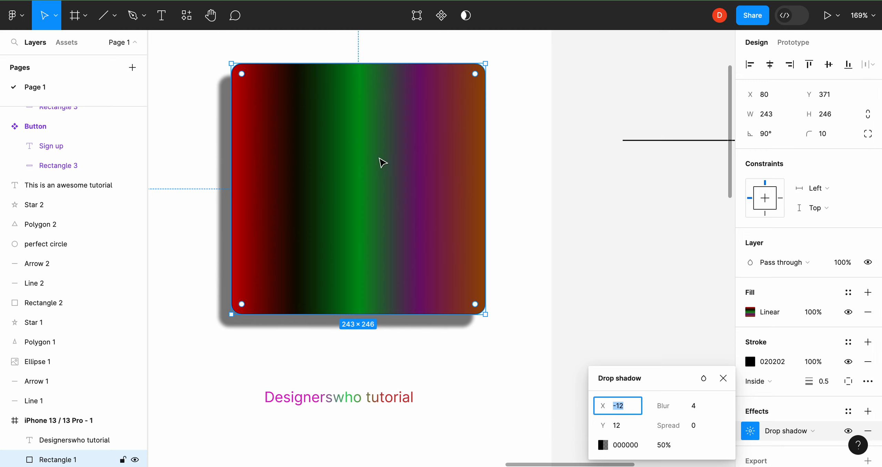
click(618, 426)
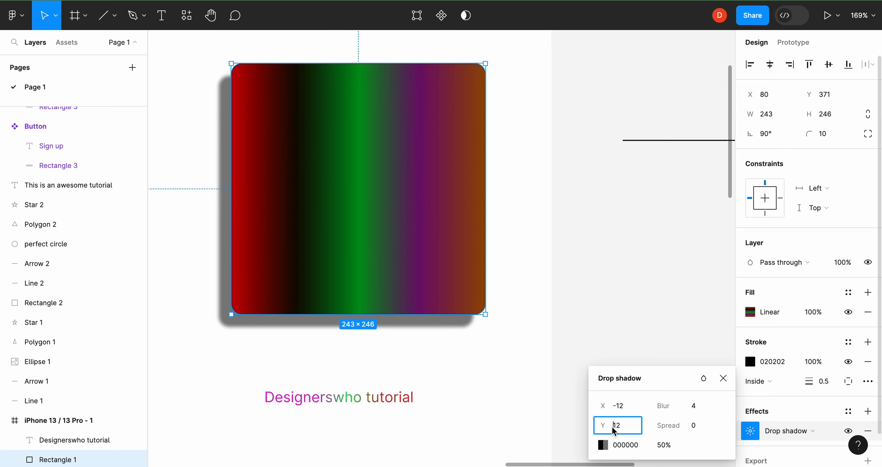
key(Right)
key(BackSpace)
key(BackSpace)
text(-12)
key(Return)
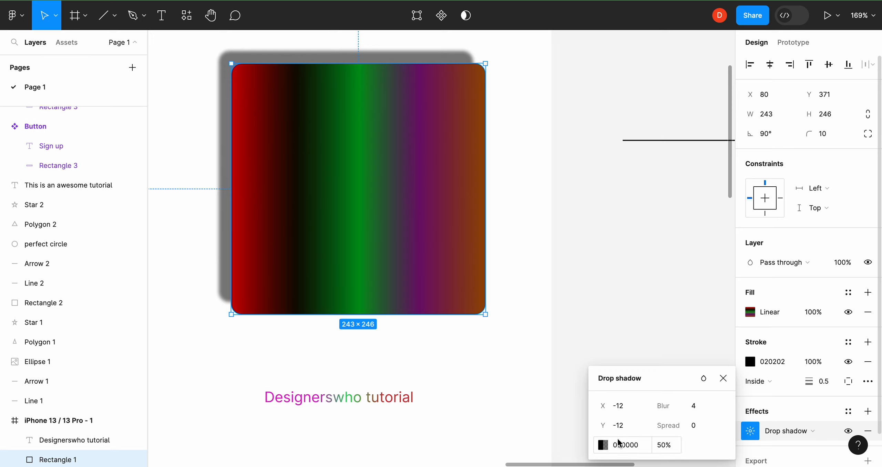
Step: Try a drop shadow opacity of 100%, and set it to 25%
click(669, 448)
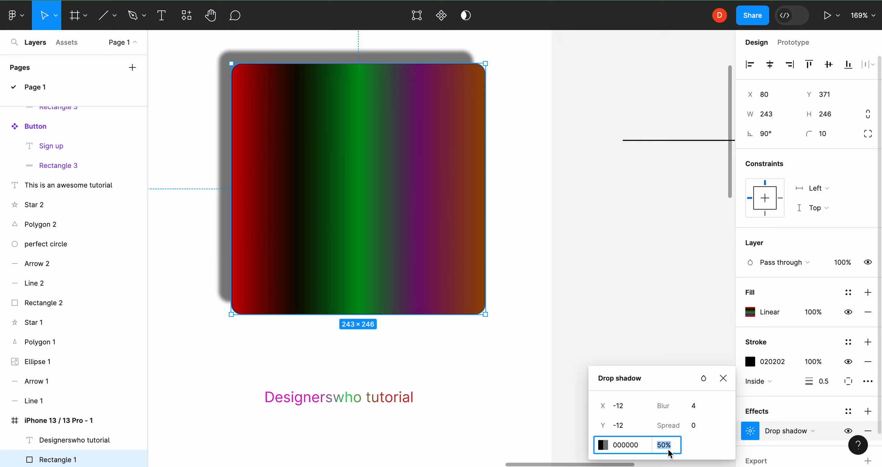
text(1--)
text(00)
key(Return)
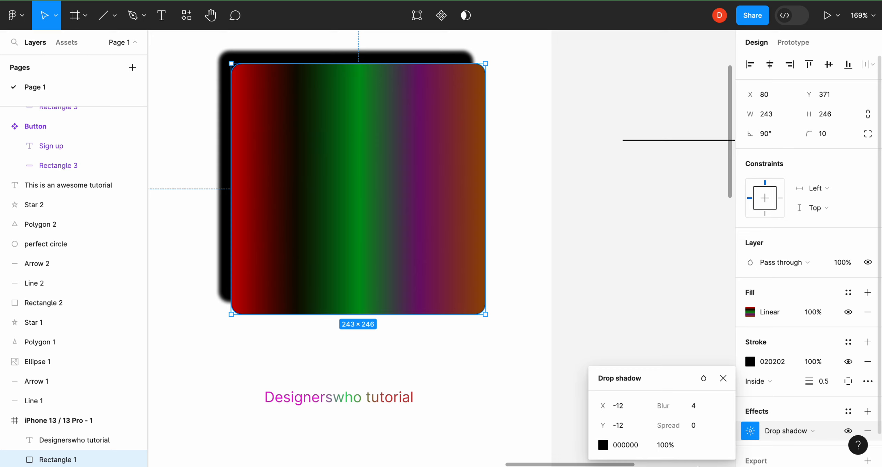
click(672, 448)
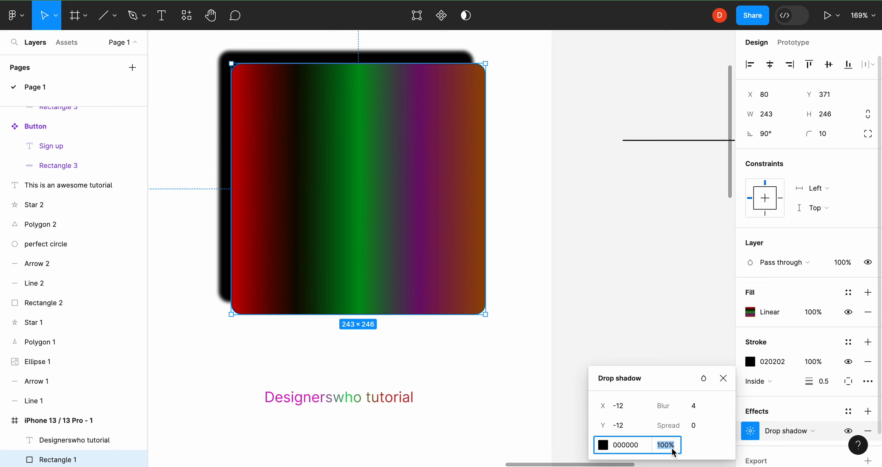
text(25)
key(Return)
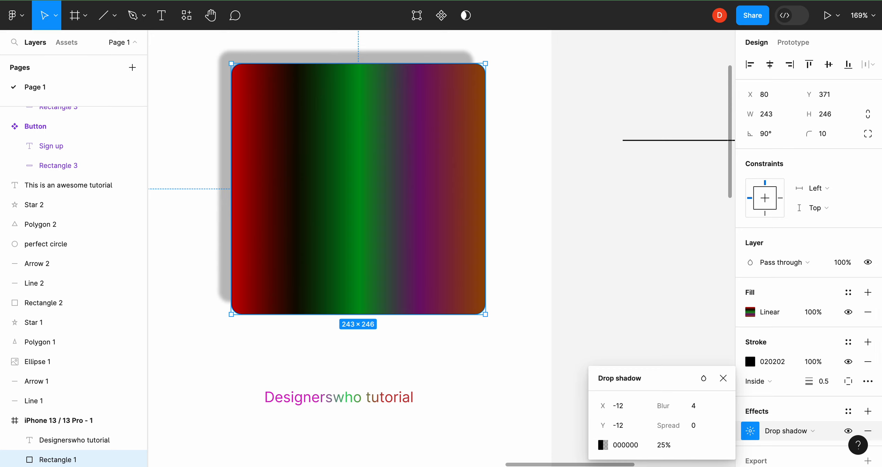
click(604, 445)
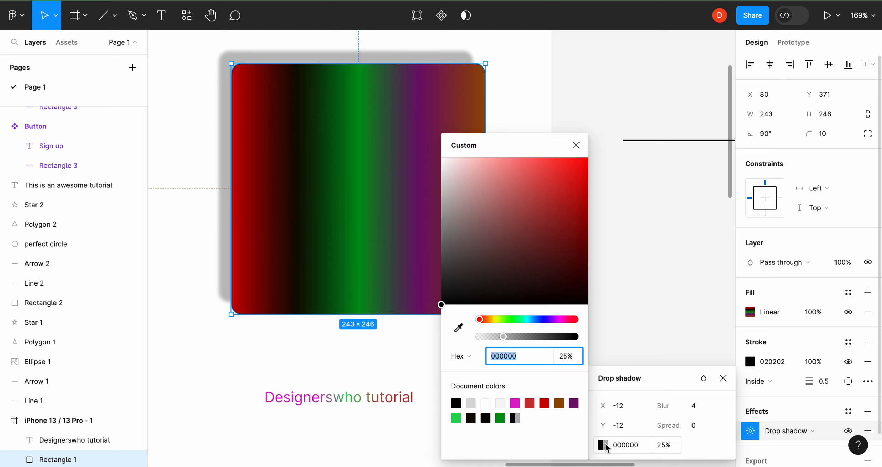
drag(534, 139, 613, 133)
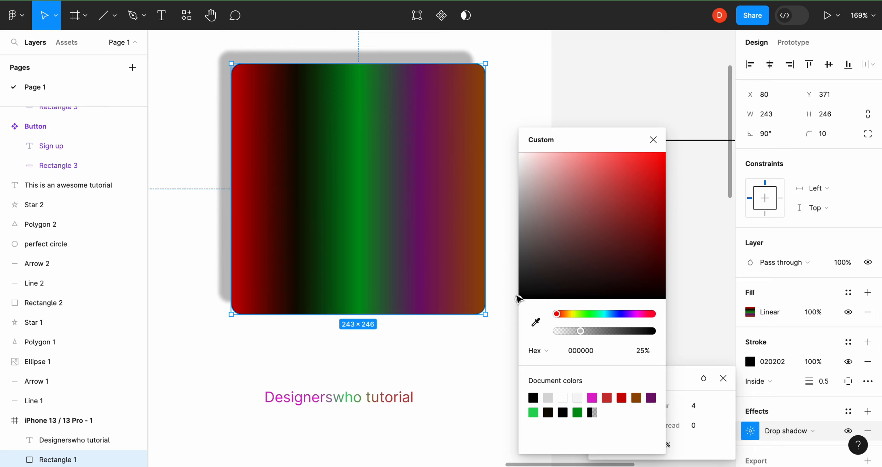
drag(516, 295, 606, 224)
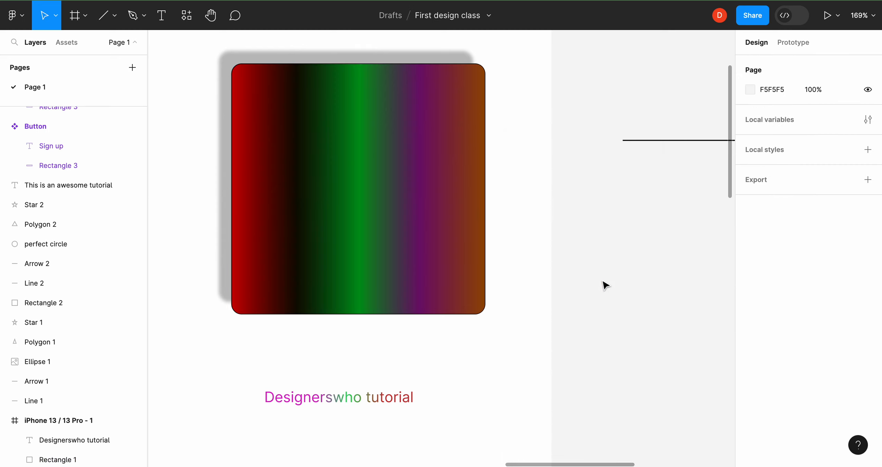
Step: Reselect the gradient rectangle and change its drop shadow color to the dark red A11A1A
click(420, 167)
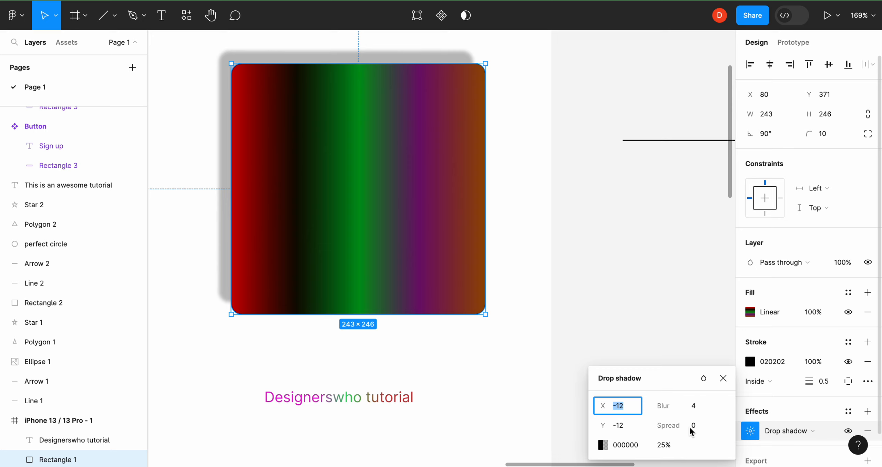
click(603, 445)
click(459, 297)
drag(461, 301, 565, 209)
click(575, 145)
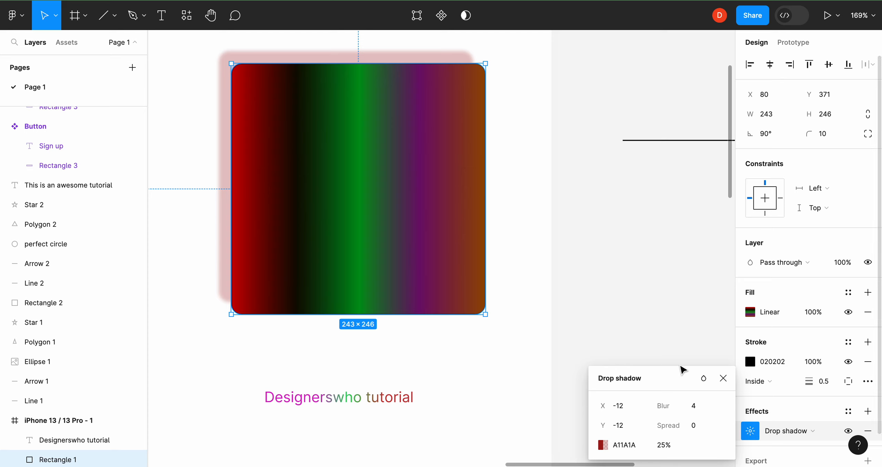
Step: Set the gradient rectangle's drop shadow opacity to 10% and close the shadow settings
click(658, 447)
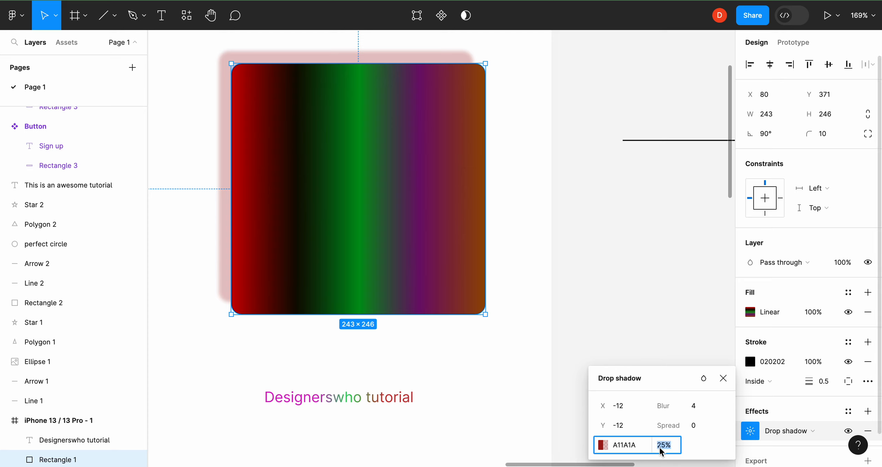
text(10)
key(Return)
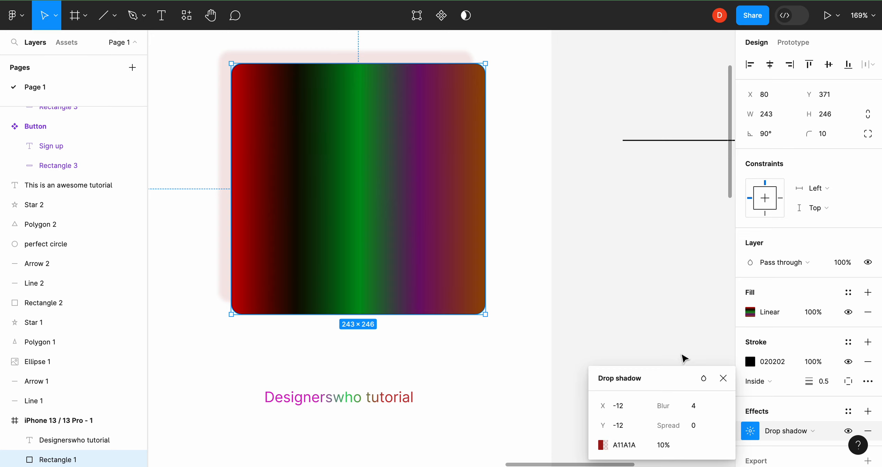
click(723, 379)
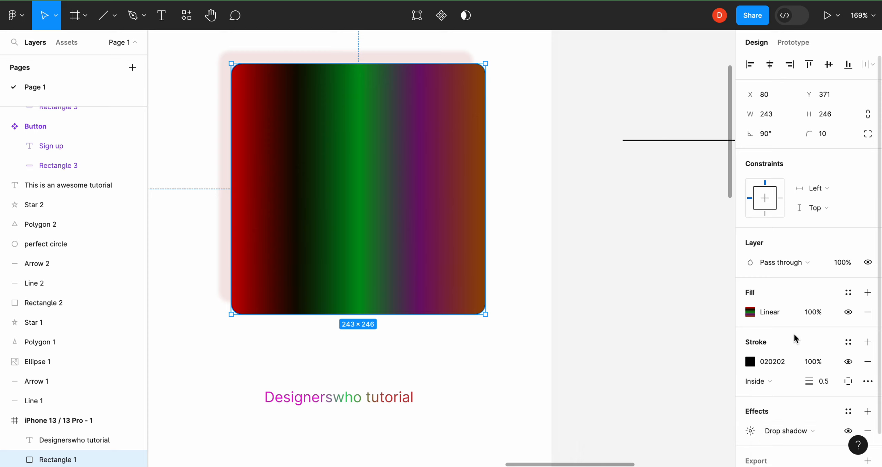
Step: Add a PDF export setting to the gradient rectangle and export it
scroll(793, 333, down, 1)
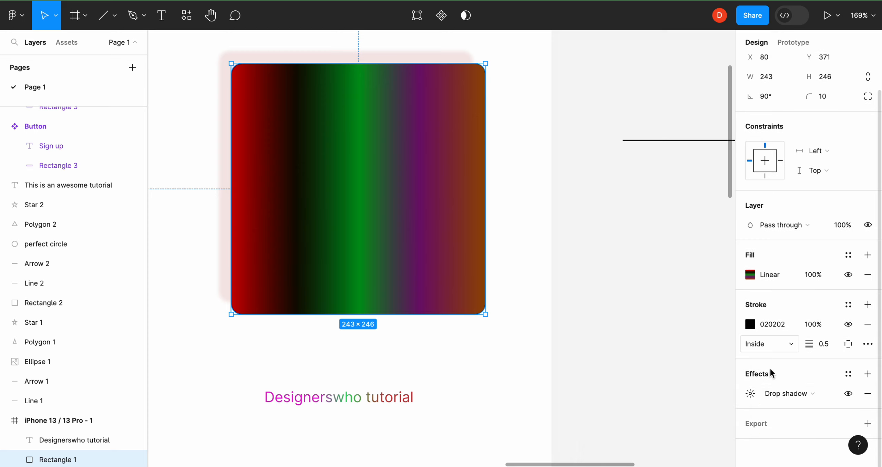
click(767, 424)
scroll(783, 405, down, 2)
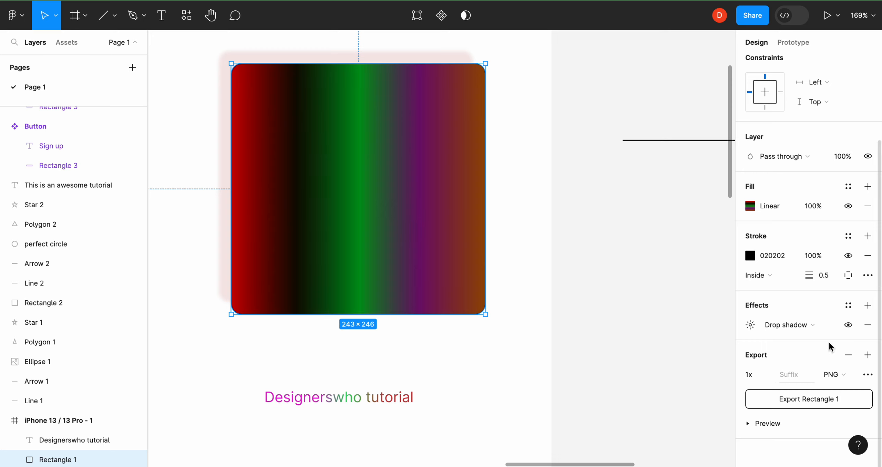
click(850, 381)
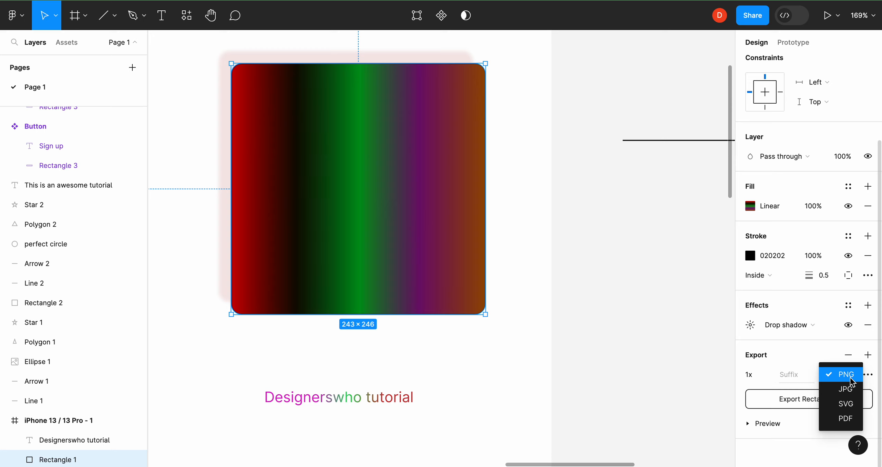
click(848, 424)
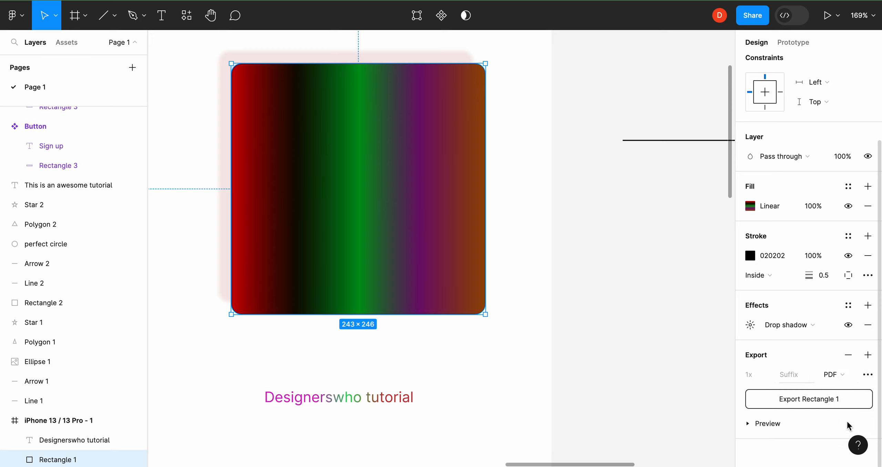
click(815, 407)
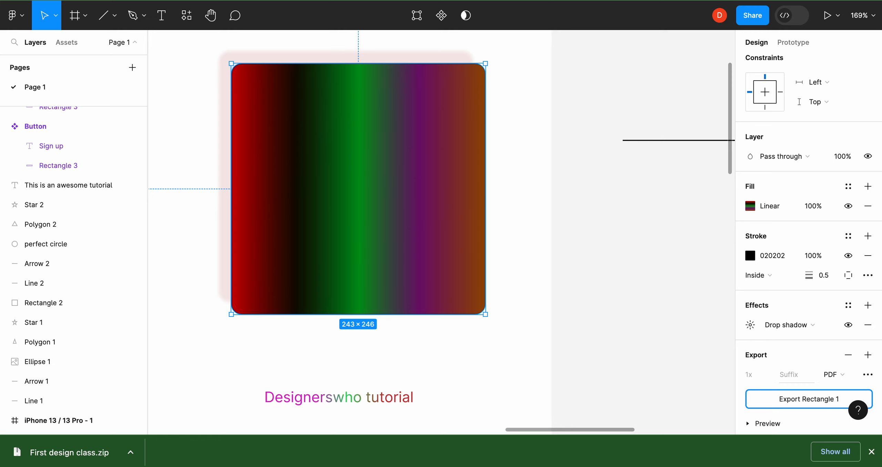
click(872, 452)
Step: Move the "Designerswho tutorial" text up toward the gradient rectangle, to about X 108, Y 413, and deselect it
click(421, 354)
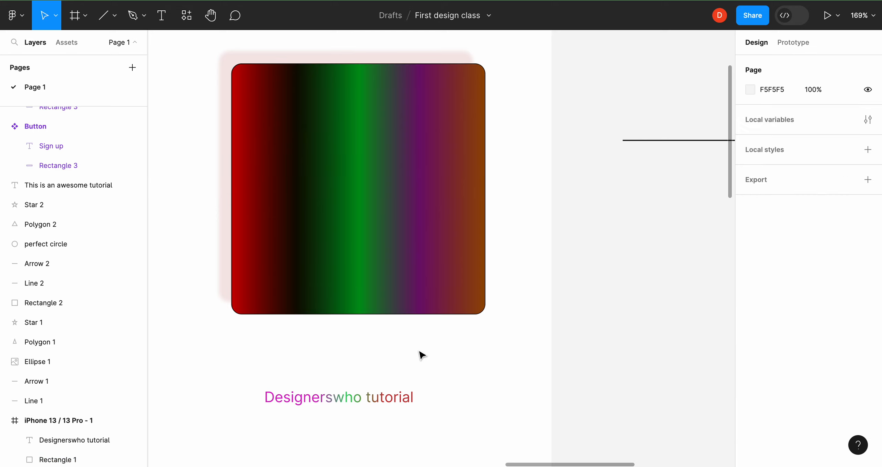
scroll(421, 355, down, 5)
scroll(421, 355, down, 2)
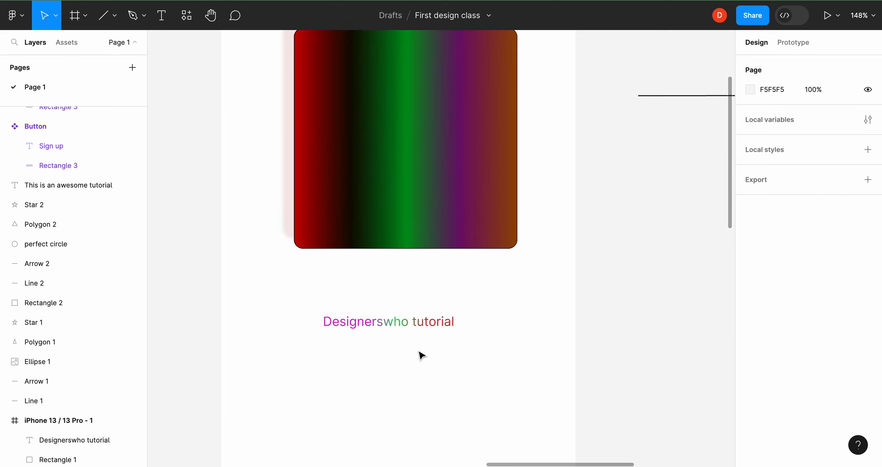
scroll(421, 354, down, 3)
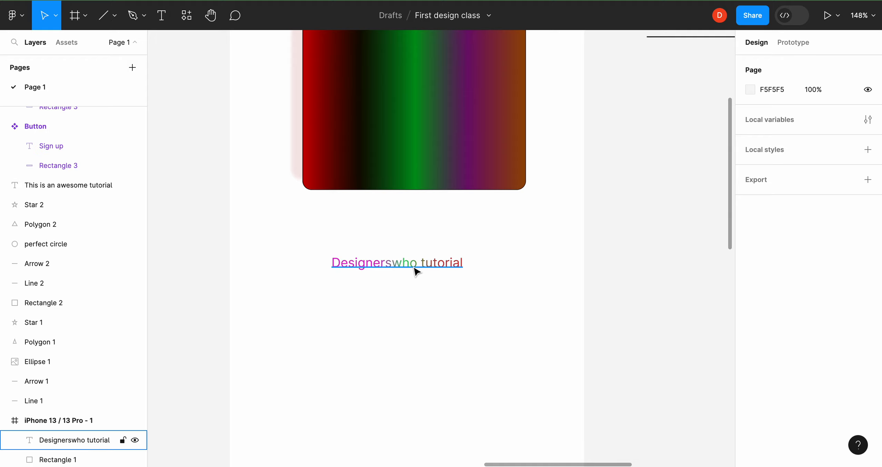
drag(417, 272, 418, 240)
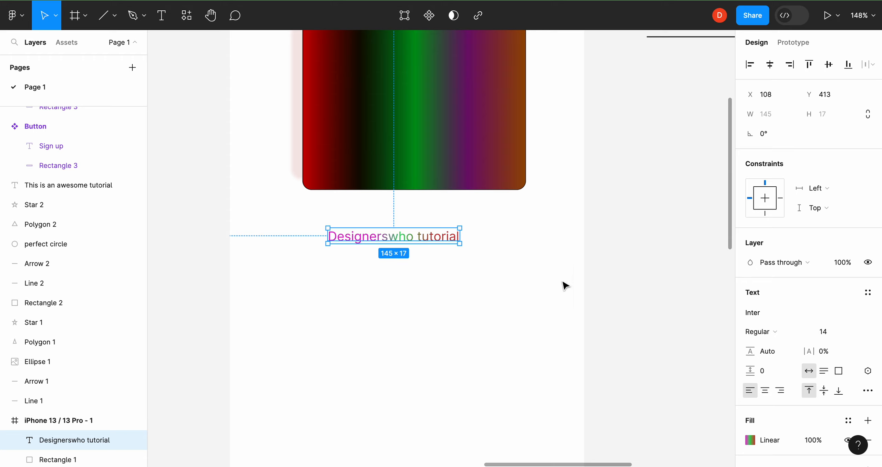
click(387, 280)
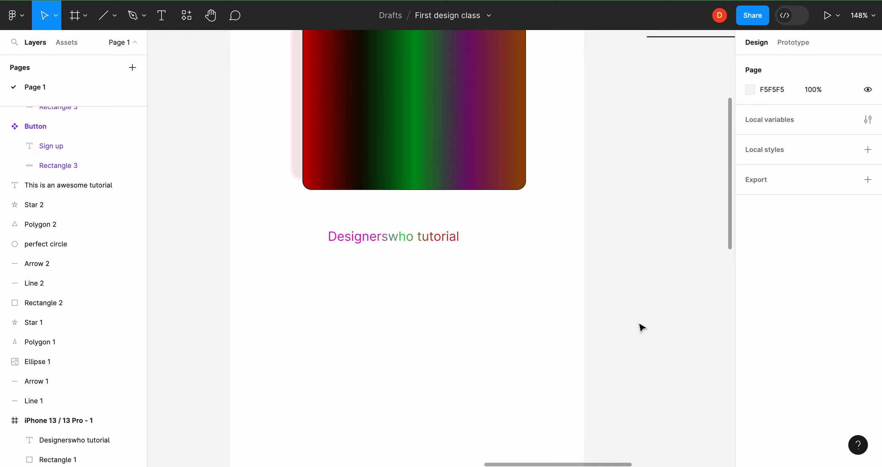
click(415, 236)
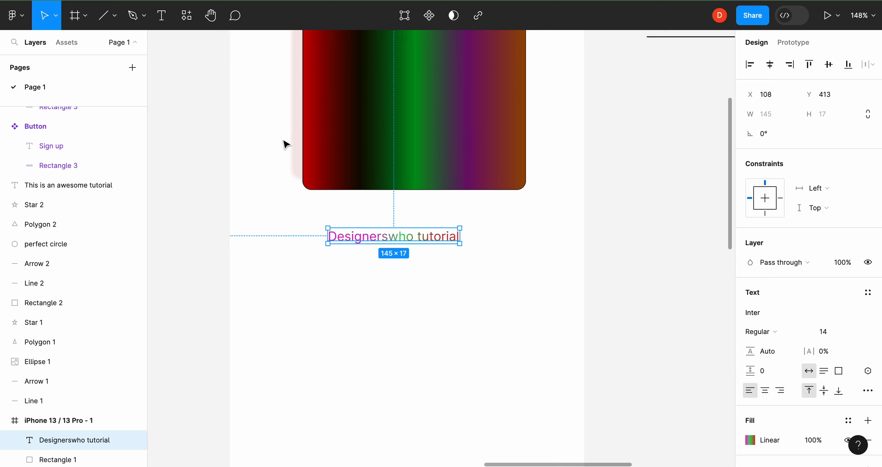
click(271, 135)
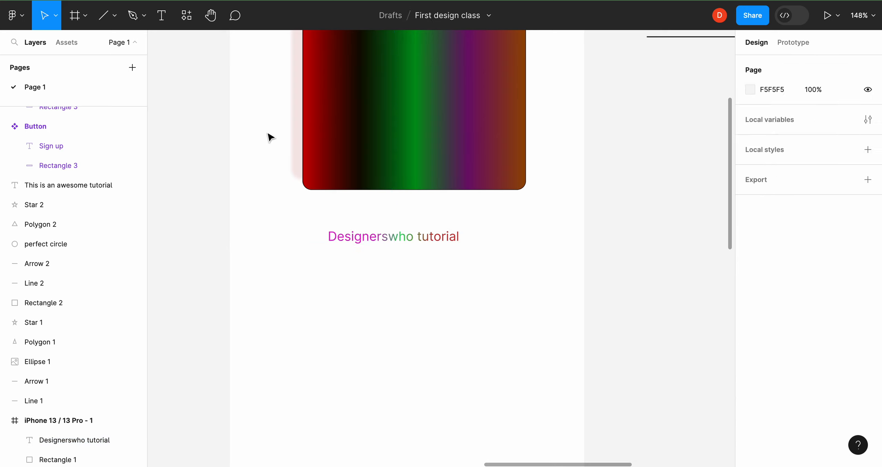
Step: Draw a text box about 255 × 58 below the "Designerswho tutorial" text and enter "This is an awesome design that i am enjoying"
click(159, 18)
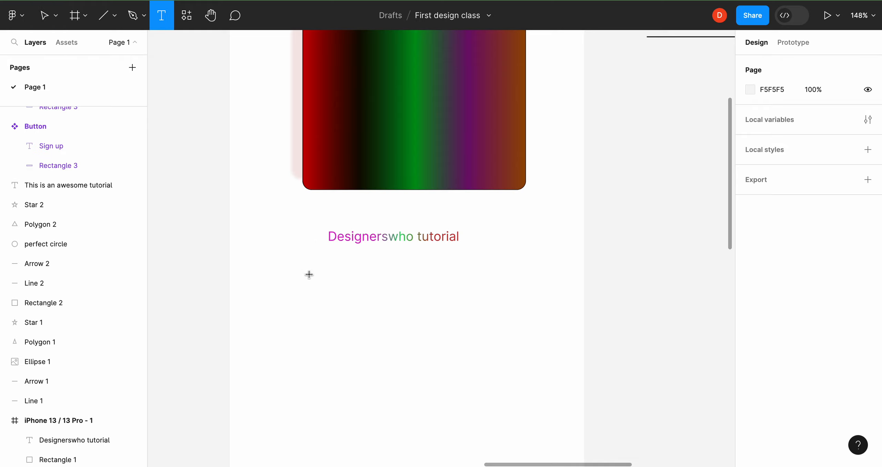
drag(274, 285, 504, 338)
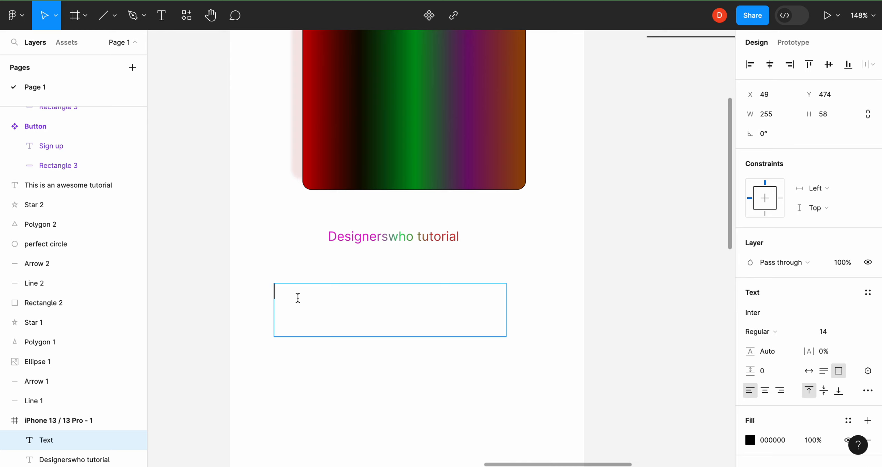
text(This is an awesom)
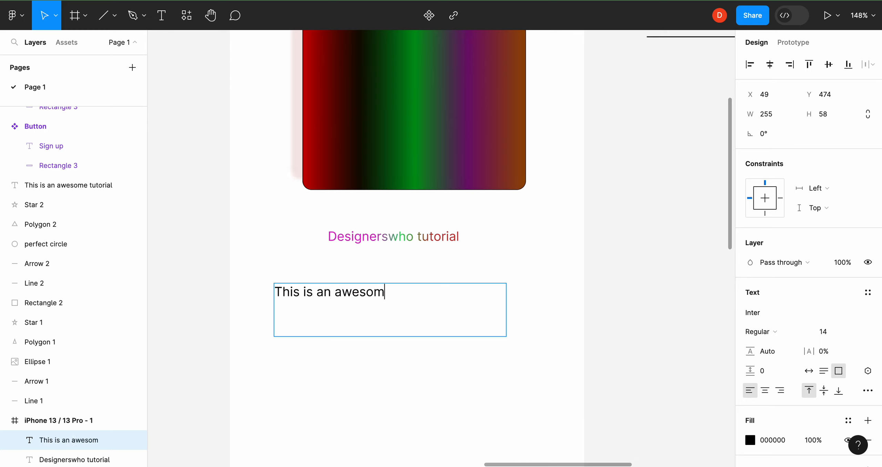
text(e design tha)
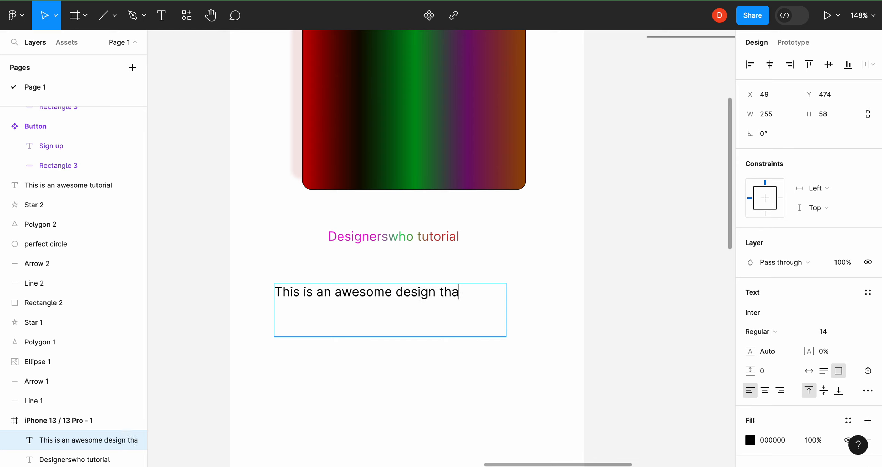
text(t i am enjoying)
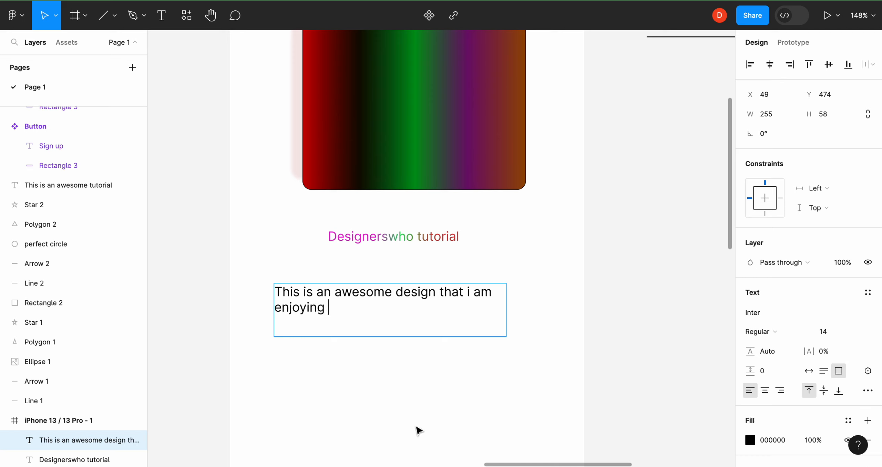
key(Escape)
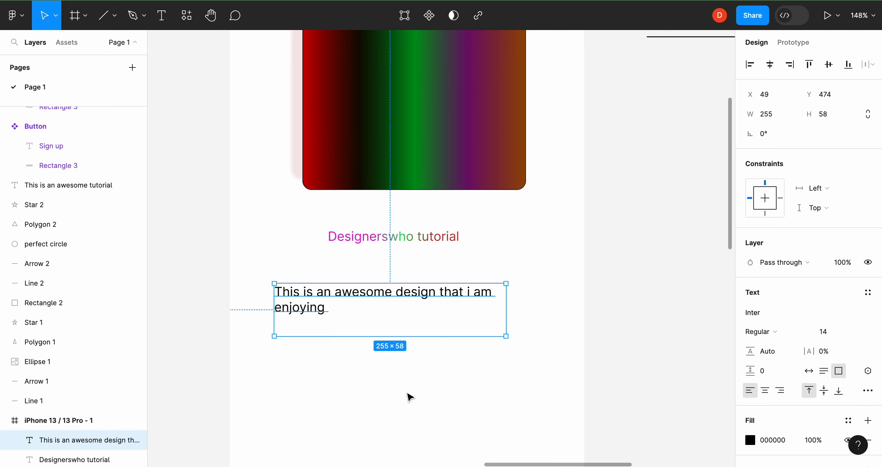
click(762, 310)
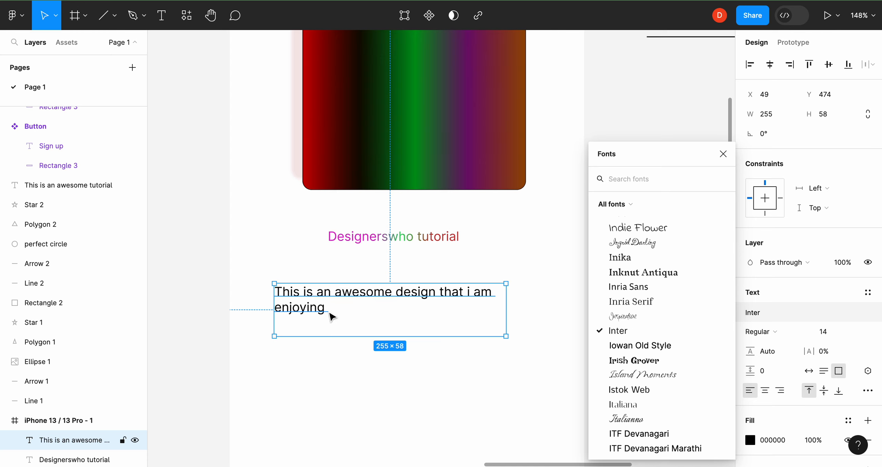
click(335, 360)
click(495, 168)
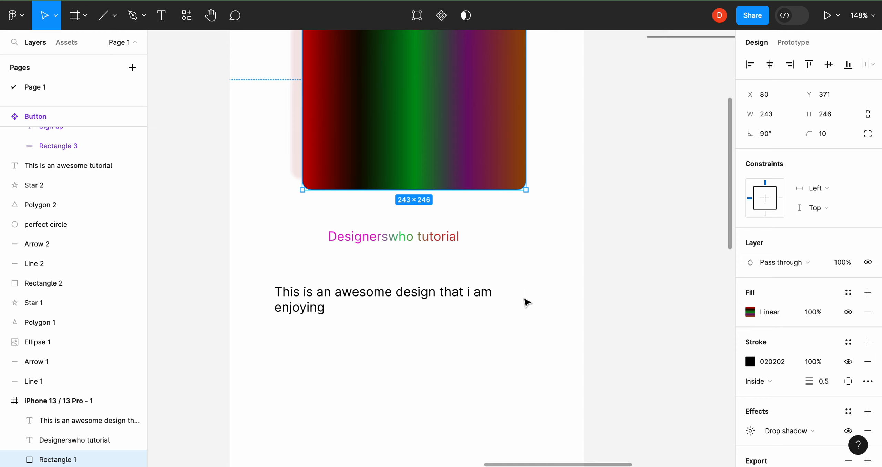
Step: Select the "This is an awesome design" text and try the Jacques Francois font on it
click(404, 293)
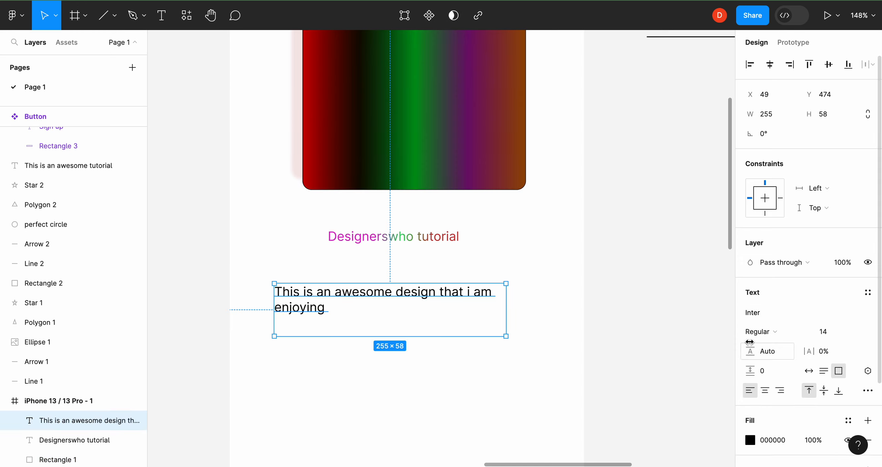
click(766, 320)
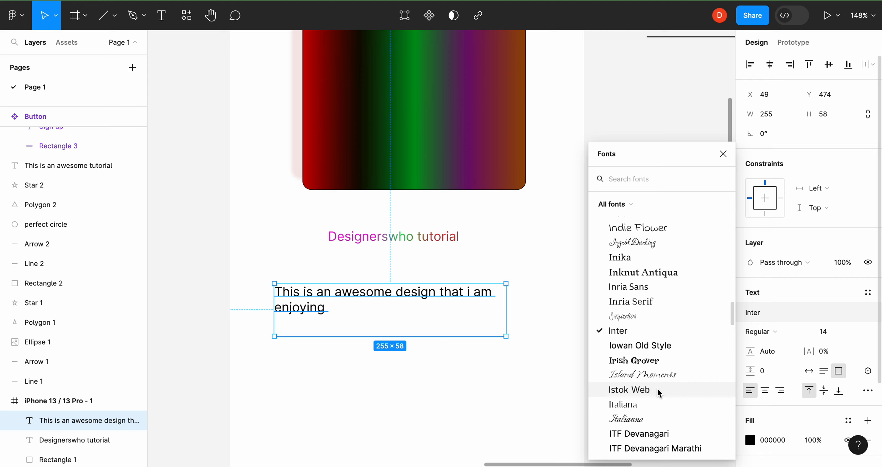
scroll(657, 387, down, 3)
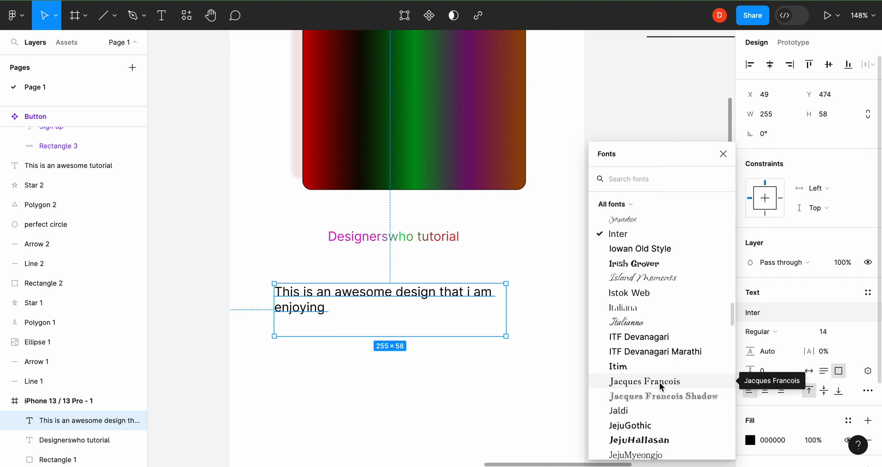
click(658, 382)
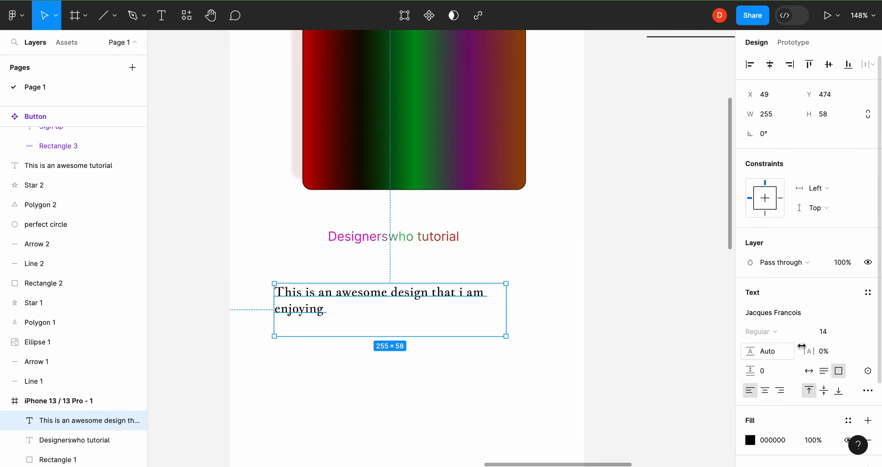
Step: Try the JejuHallasan font and the JejuGothic font on the selected text
click(814, 313)
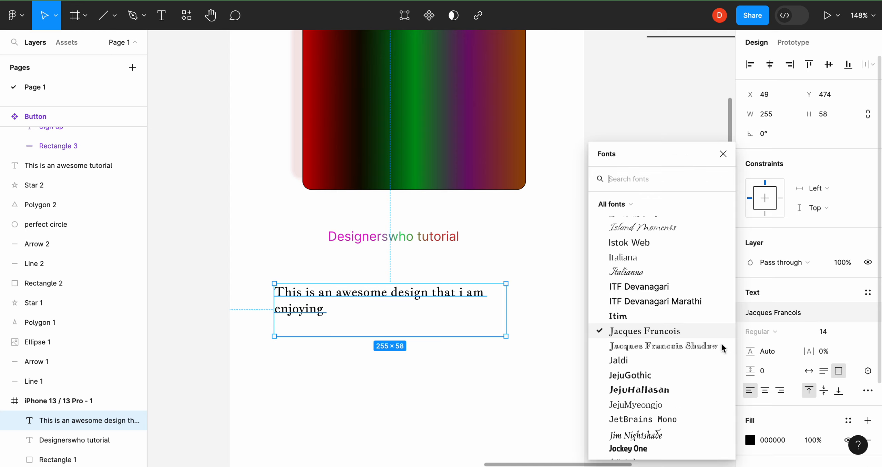
click(636, 390)
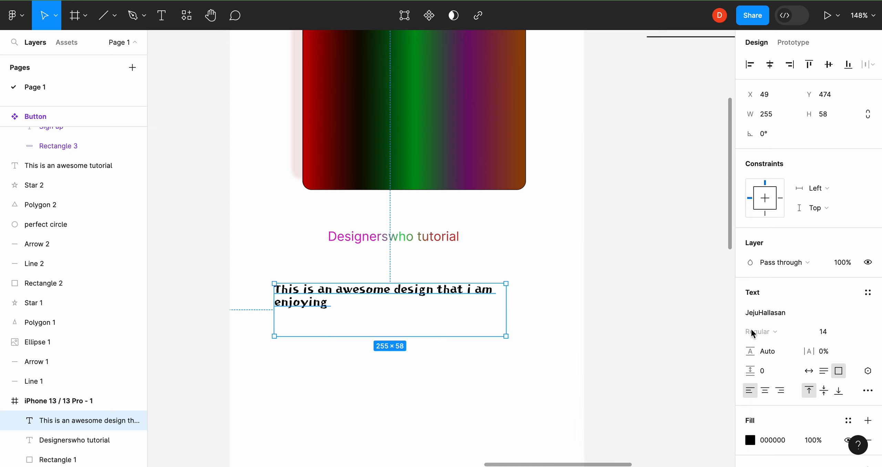
click(775, 312)
click(636, 321)
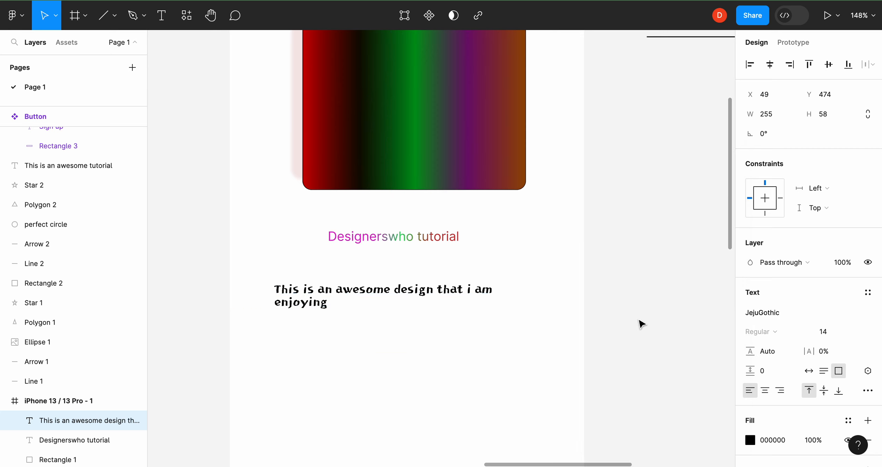
Step: Try the Iowan Old Style font on the selected text
click(792, 316)
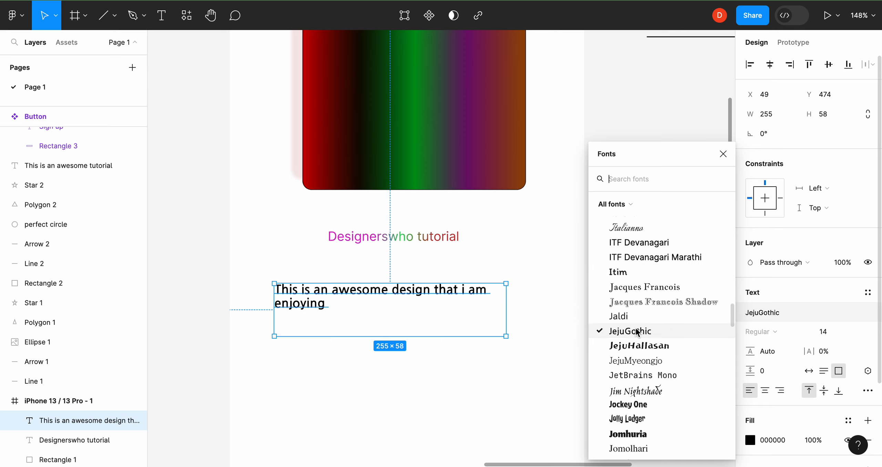
scroll(643, 355, up, 1)
scroll(641, 361, up, 4)
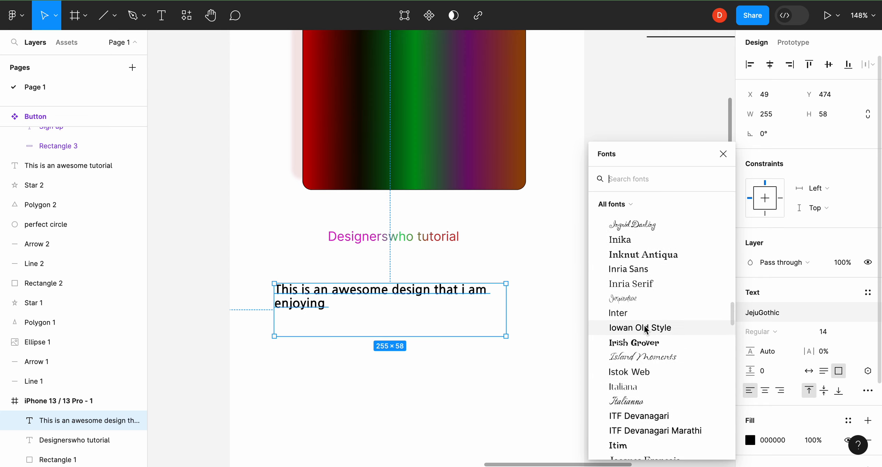
click(644, 328)
Step: Change the font of the selected "This is an awesome design that i am enjoying" text to Inter
click(766, 317)
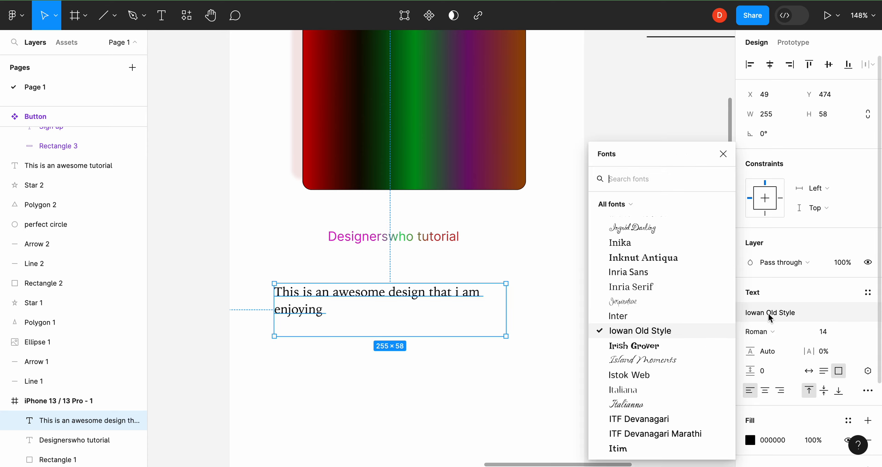
click(636, 315)
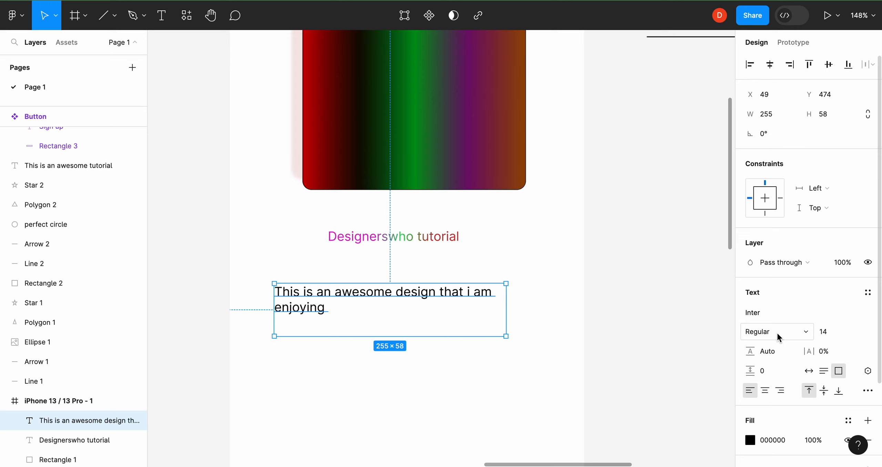
Step: Try the Thin weight on the selected text and check how it looks in the iPhone frame
click(802, 334)
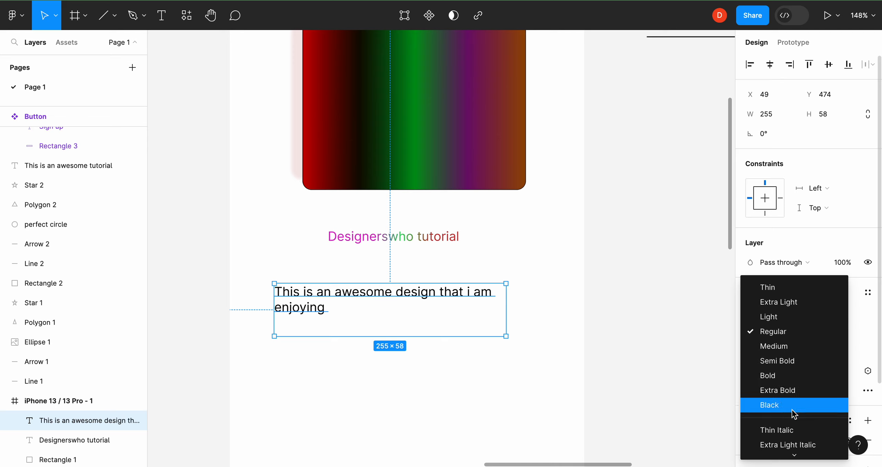
scroll(791, 409, down, 2)
scroll(792, 409, down, 2)
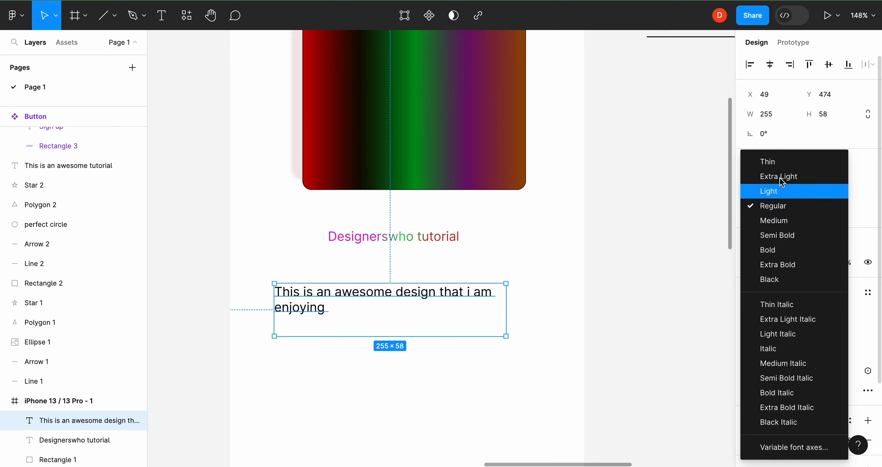
click(777, 164)
click(543, 434)
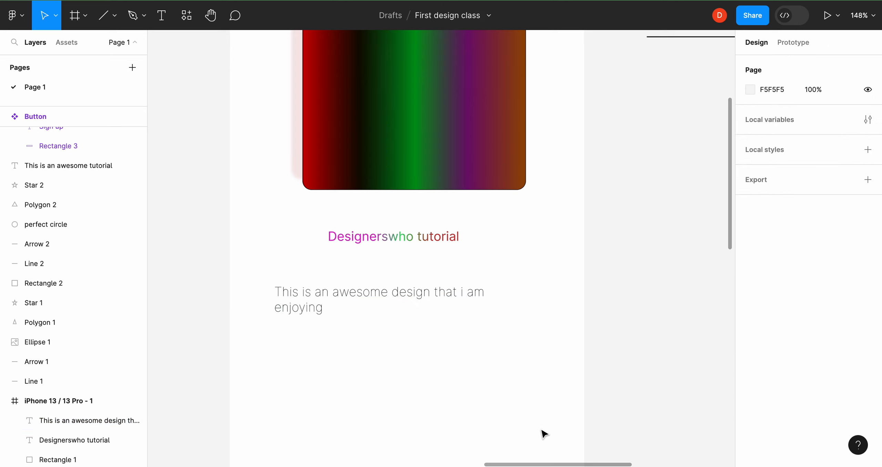
click(448, 293)
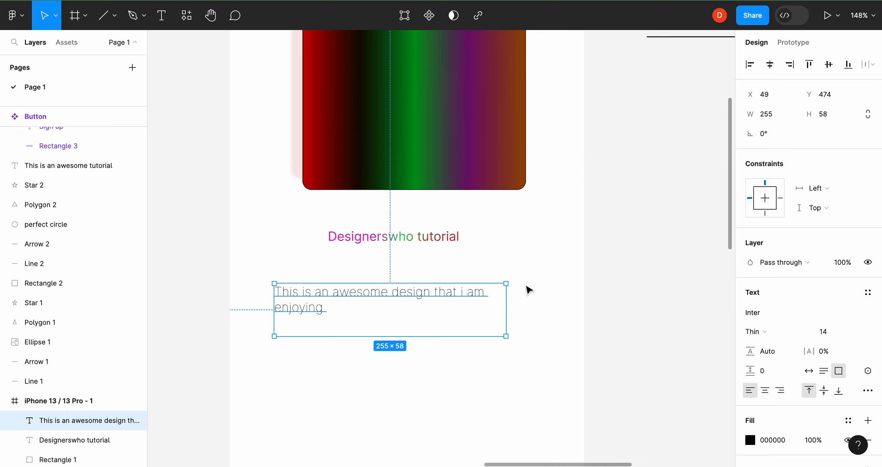
scroll(527, 289, down, 5)
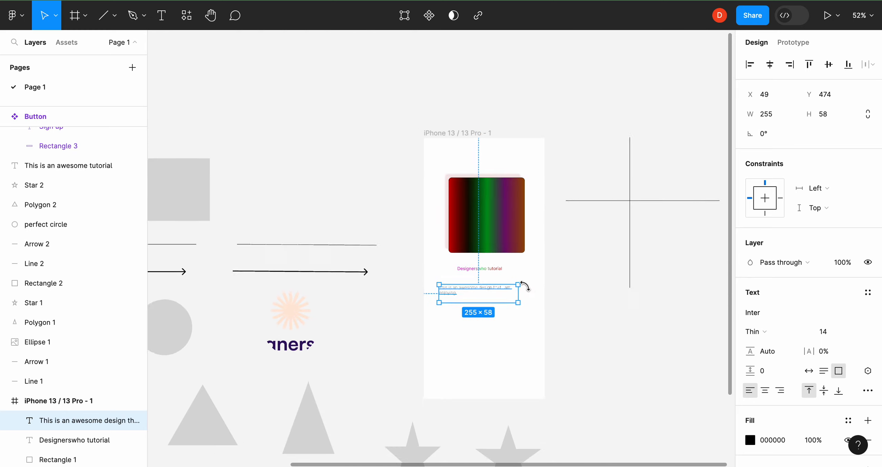
click(518, 370)
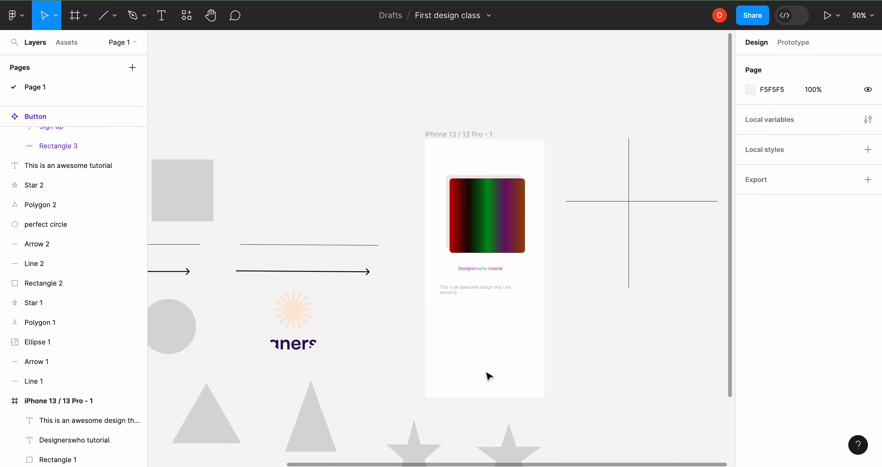
Step: Select the "This is an awesome design" text, set its weight to Regular and check it in the frame
scroll(489, 376, up, 5)
click(457, 175)
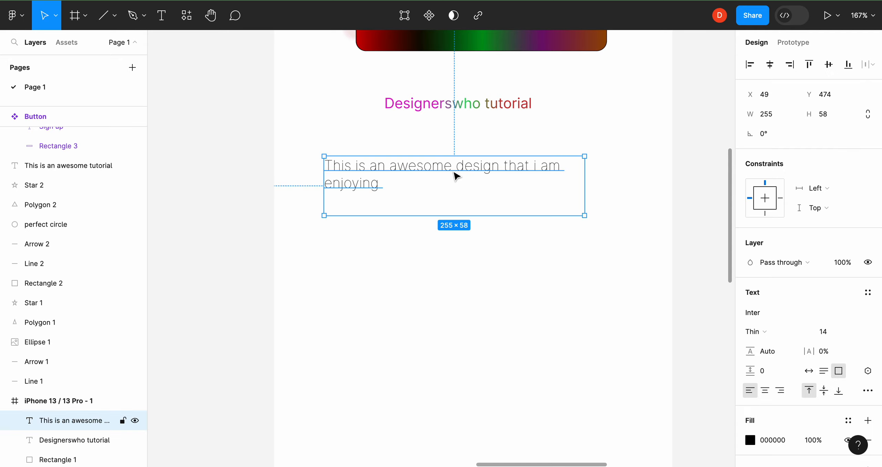
click(781, 332)
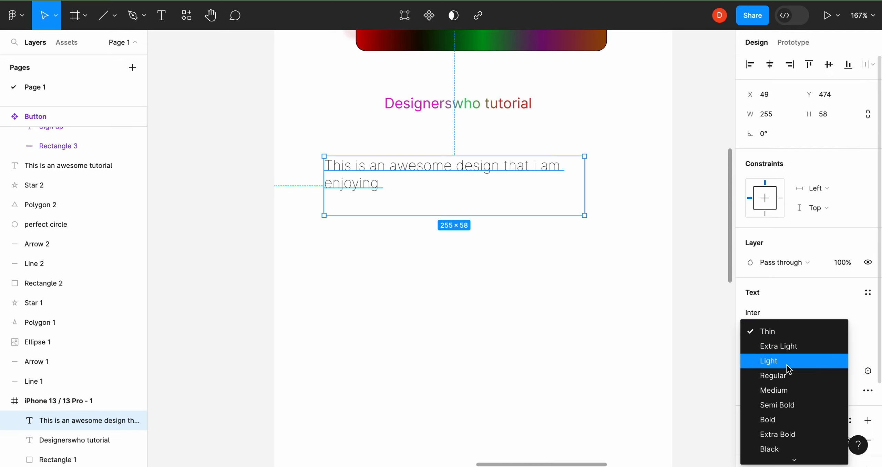
click(785, 379)
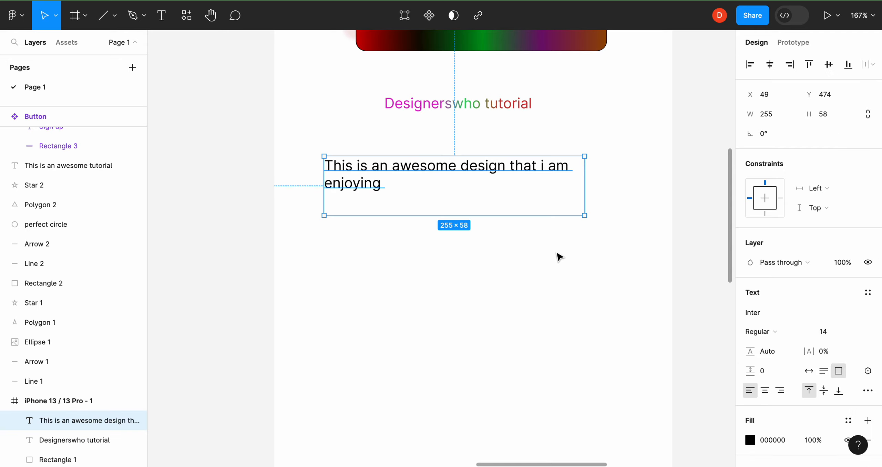
scroll(559, 256, down, 5)
click(558, 258)
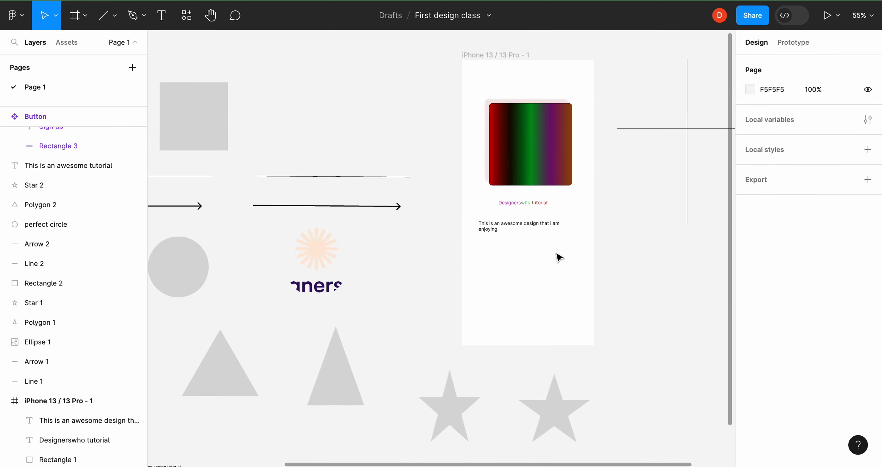
Step: Select the "This is an awesome design" text and try the Medium weight on it
scroll(559, 258, up, 4)
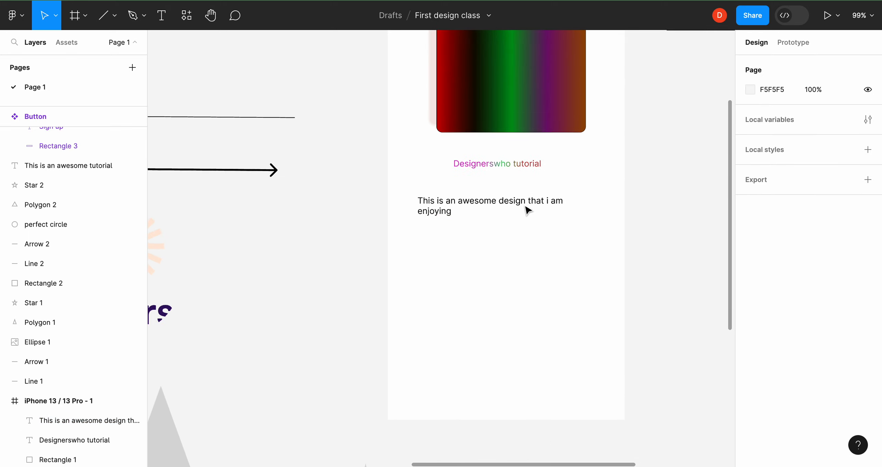
click(525, 208)
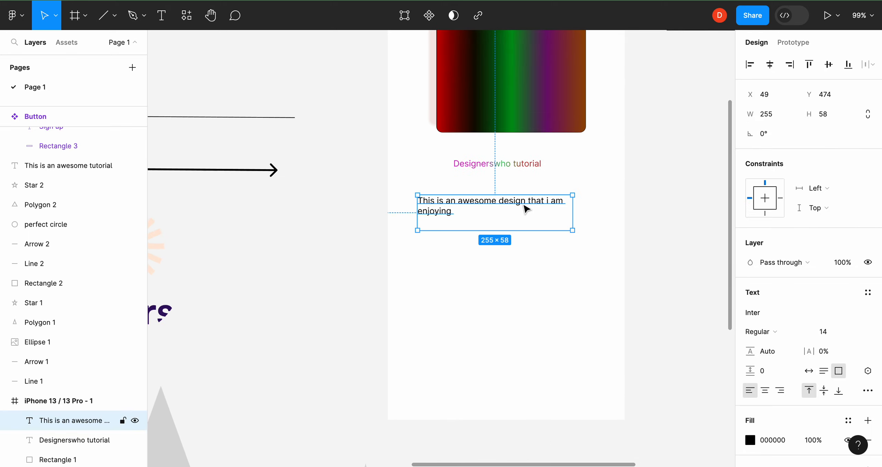
click(781, 331)
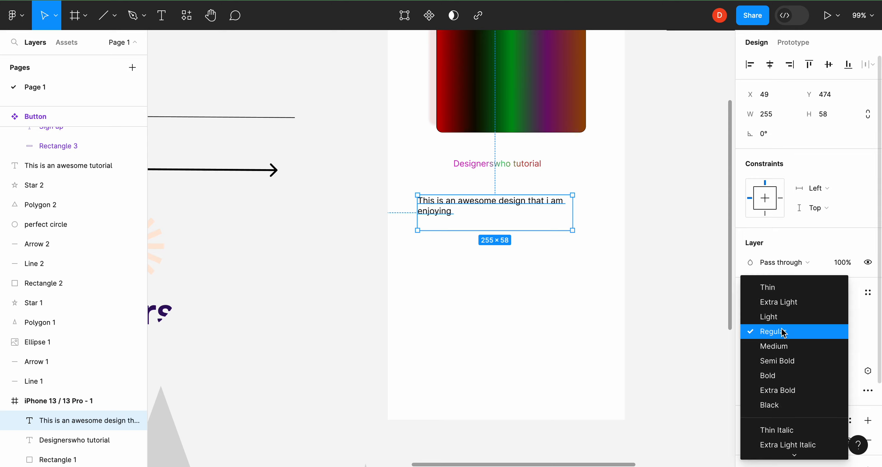
click(778, 347)
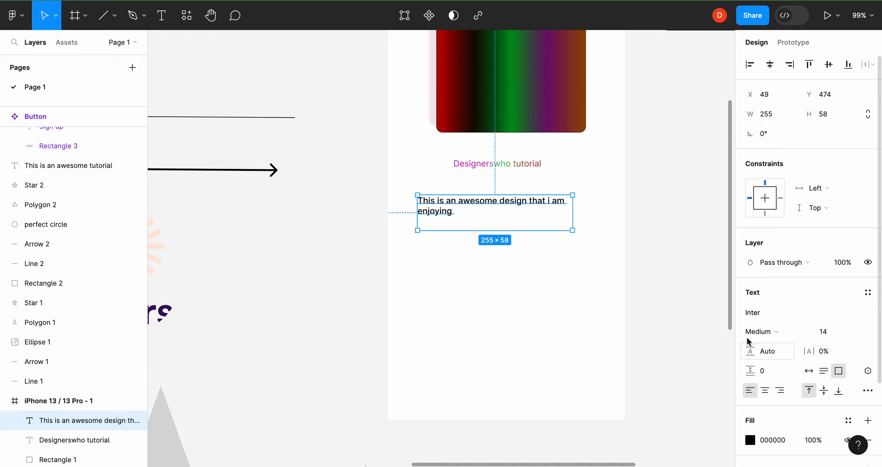
scroll(519, 197, up, 5)
scroll(520, 196, down, 2)
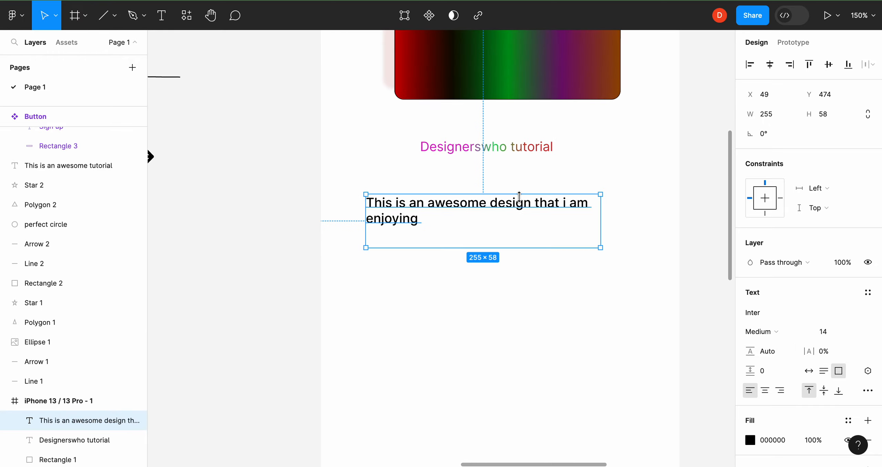
Step: Try the Semi Bold, Bold, Extra Bold and Black weights one after another on the selected text
click(767, 334)
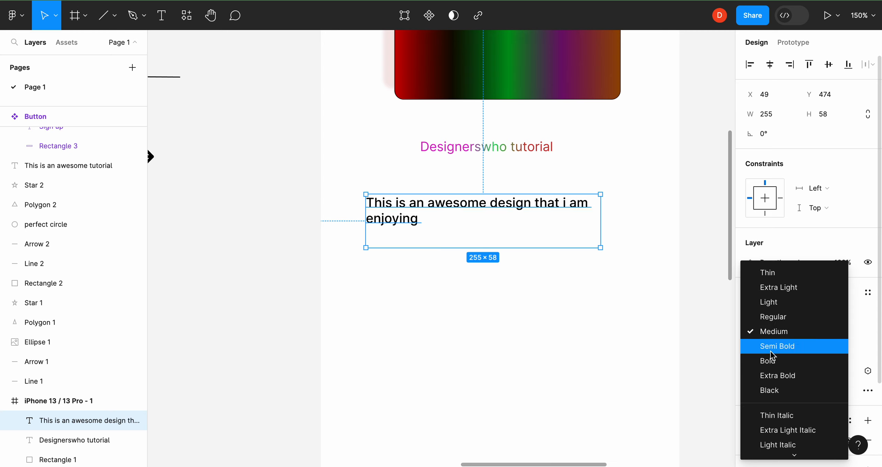
click(770, 348)
click(789, 331)
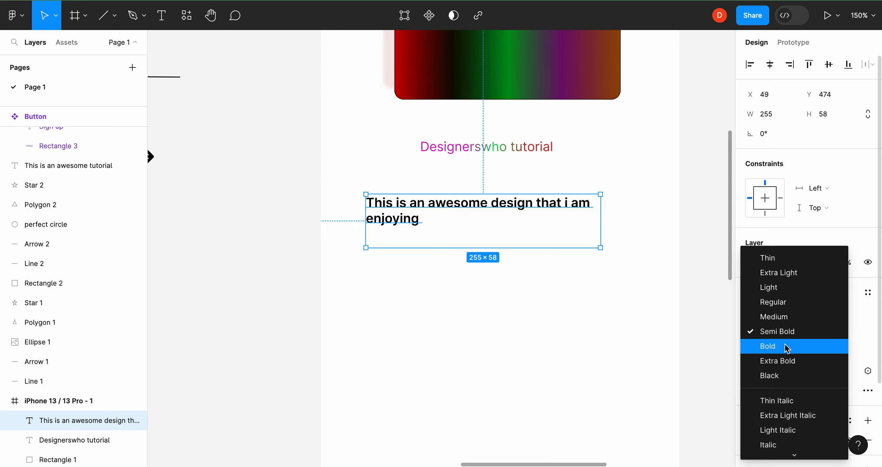
click(786, 348)
click(783, 338)
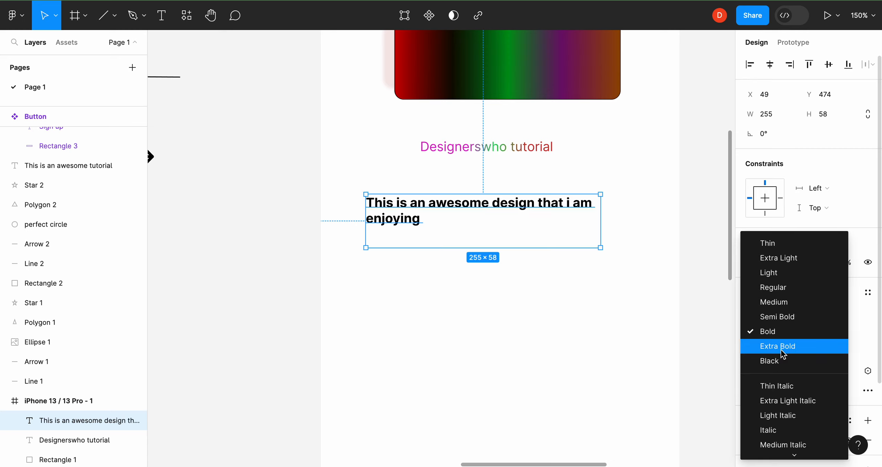
click(781, 348)
click(778, 331)
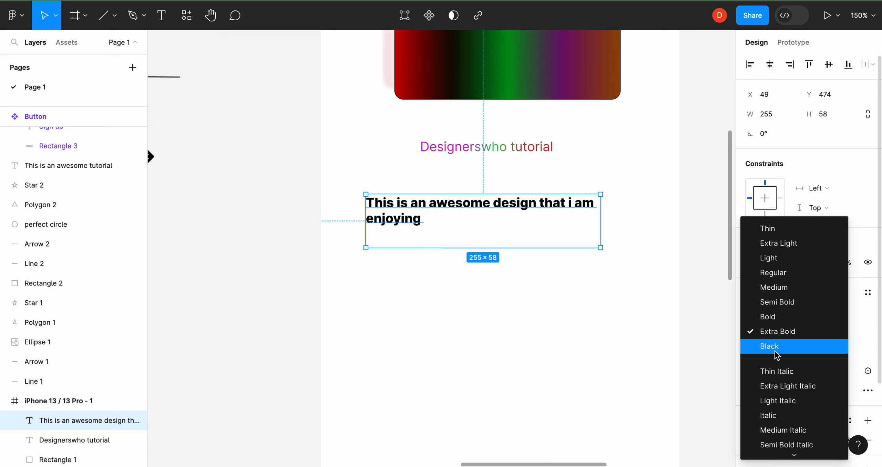
click(775, 350)
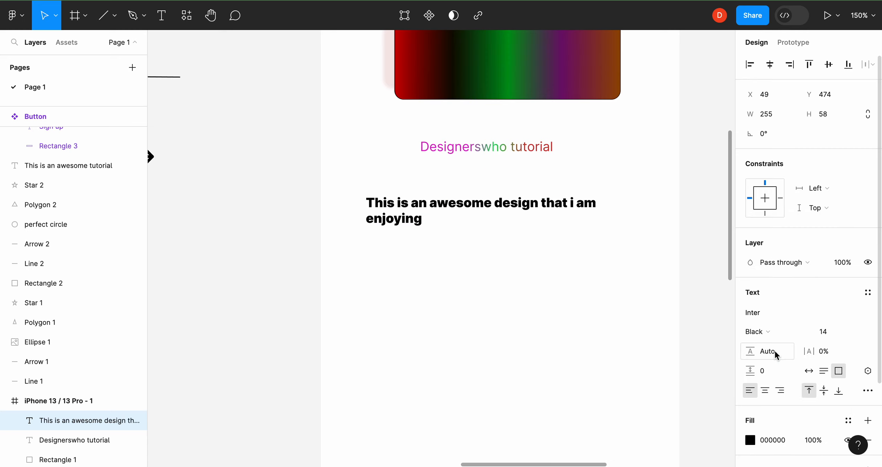
Step: Set the selected text's weight back to Regular
click(763, 332)
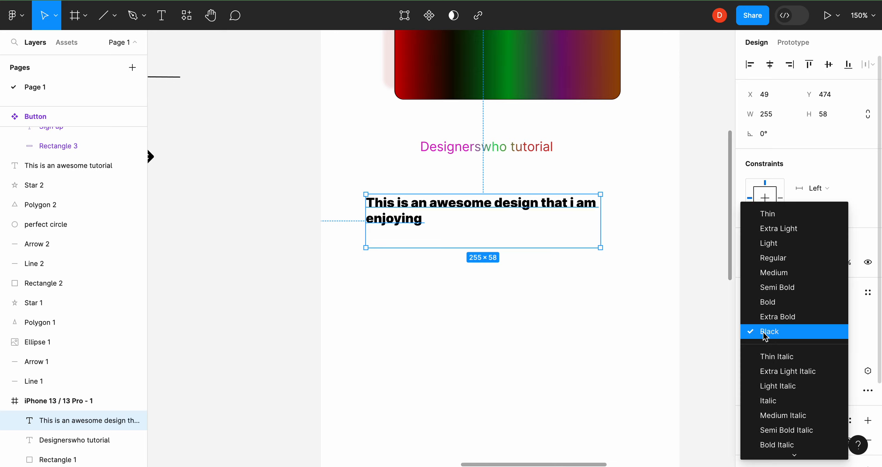
click(773, 263)
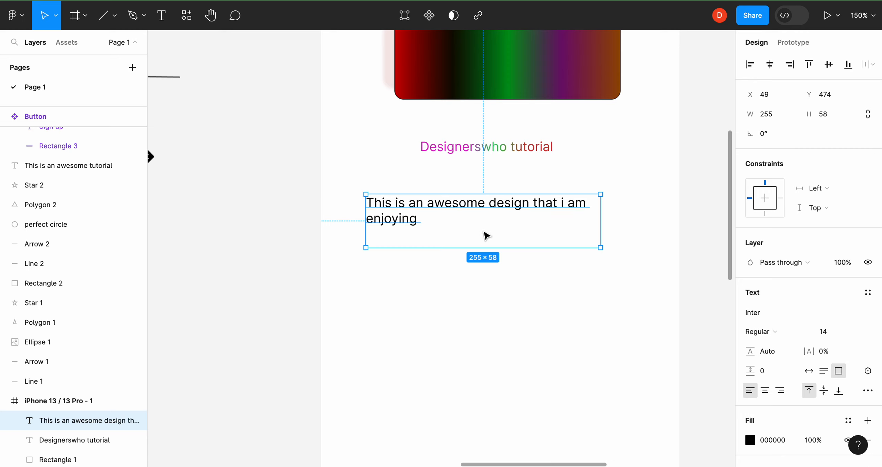
Step: Duplicate the text box twice and place the copies one below the other at Y 541 and Y 614
scroll(485, 229, down, 5)
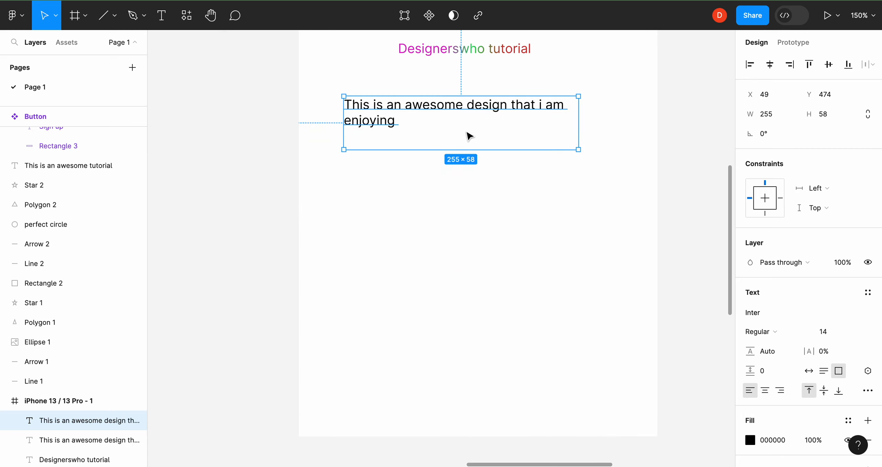
drag(469, 136, 469, 198)
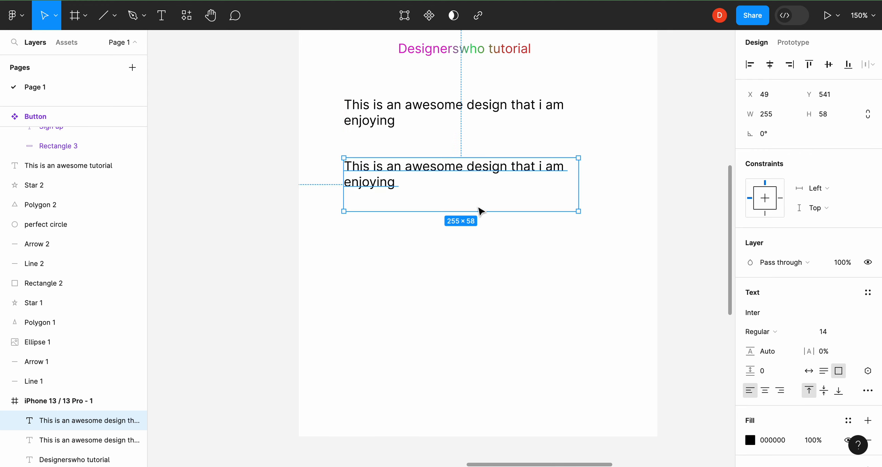
key(ctrl+d)
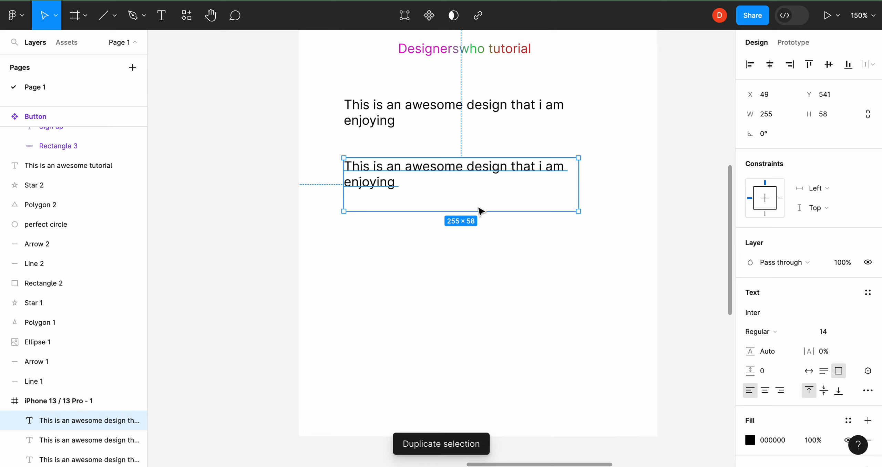
drag(476, 201, 475, 256)
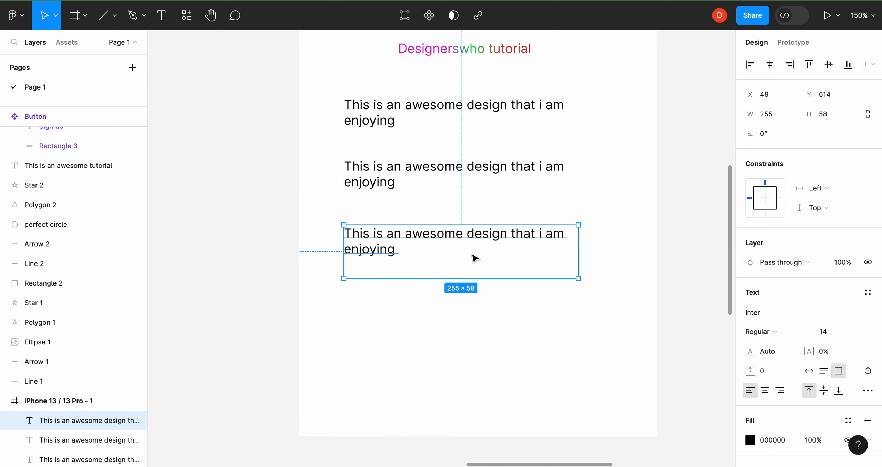
Step: Duplicate the lowest text box twice more with the same spacing, giving copies at Y 687 and Y 760
scroll(477, 264, down, 2)
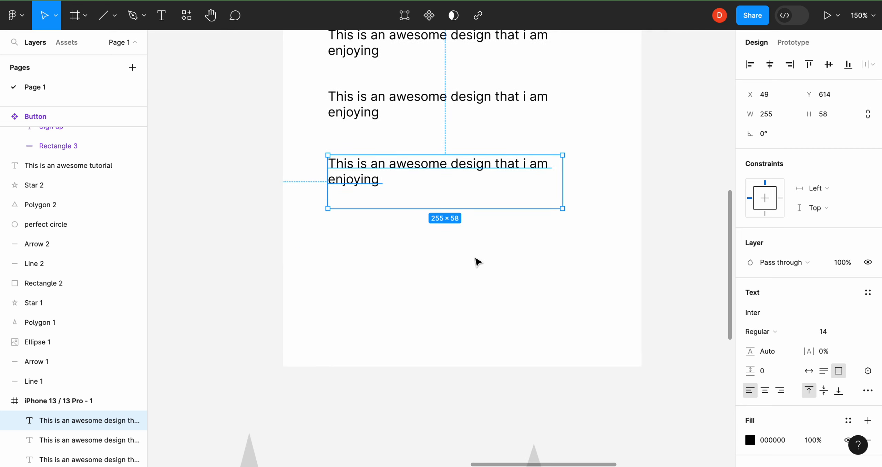
scroll(448, 241, up, 2)
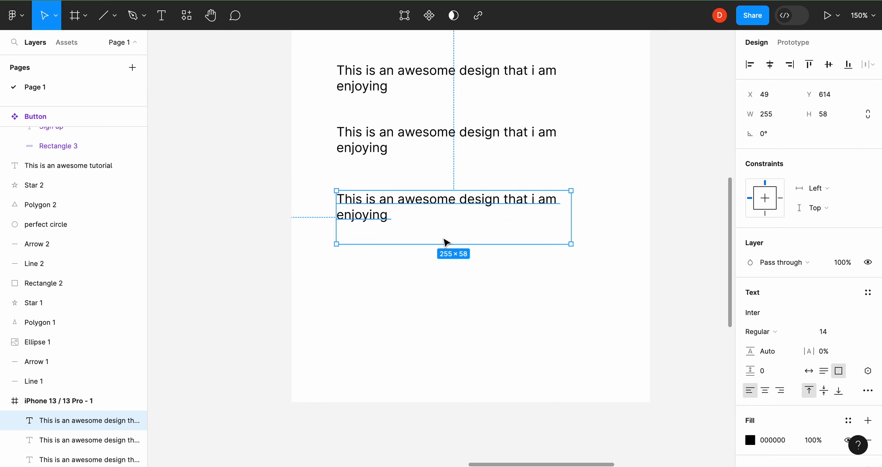
key(ctrl+d)
scroll(490, 248, up, 2)
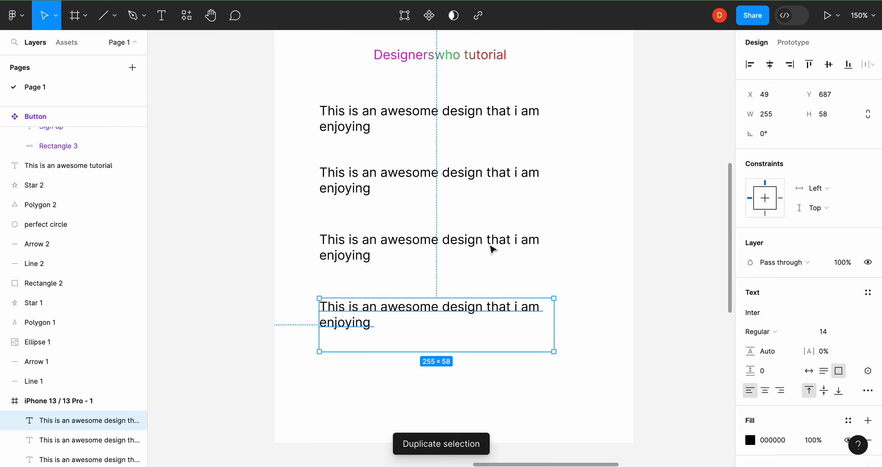
scroll(492, 249, down, 1)
scroll(486, 255, up, 2)
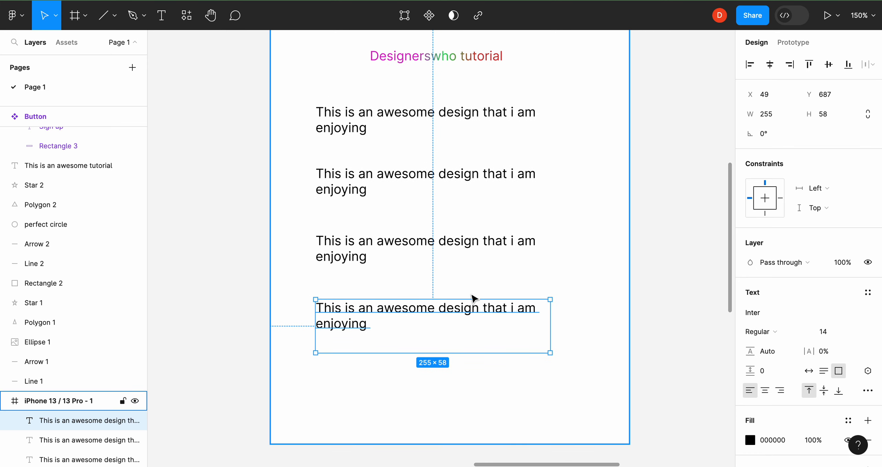
key(ctrl+d)
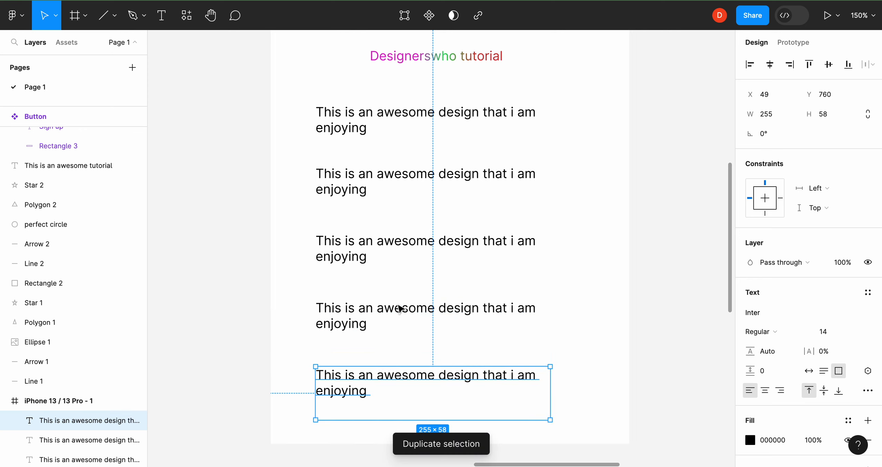
Step: Set the second text box from the top to the Medium weight
click(392, 125)
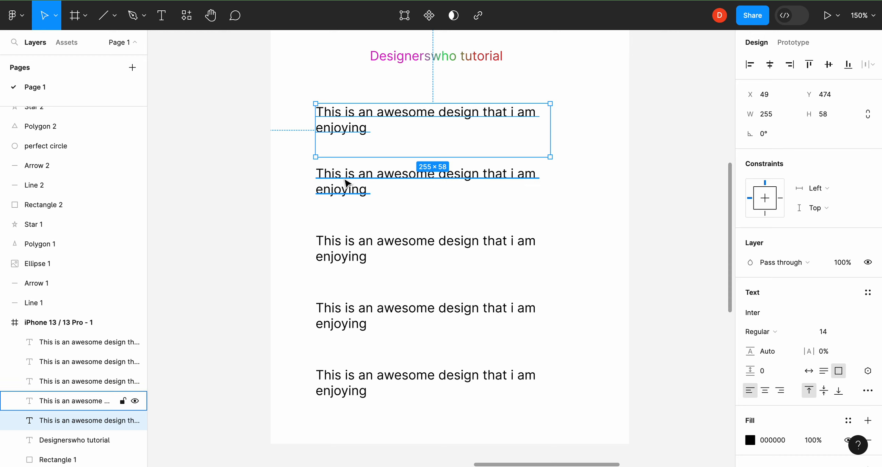
click(345, 183)
click(787, 332)
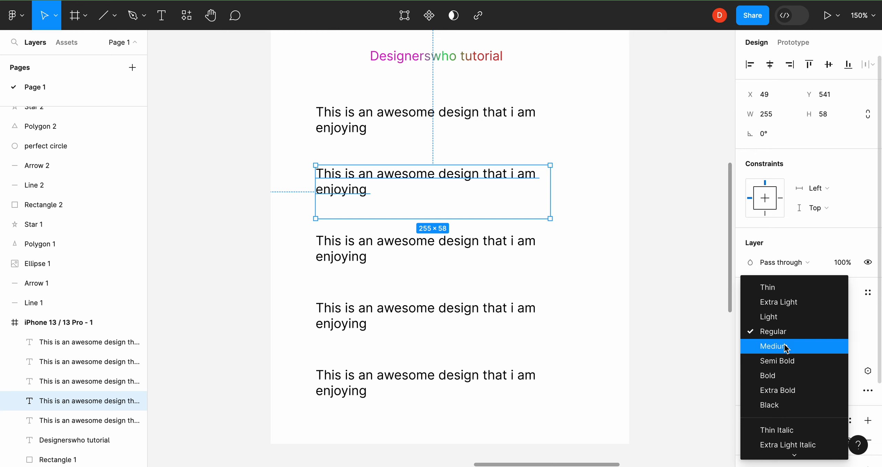
click(786, 346)
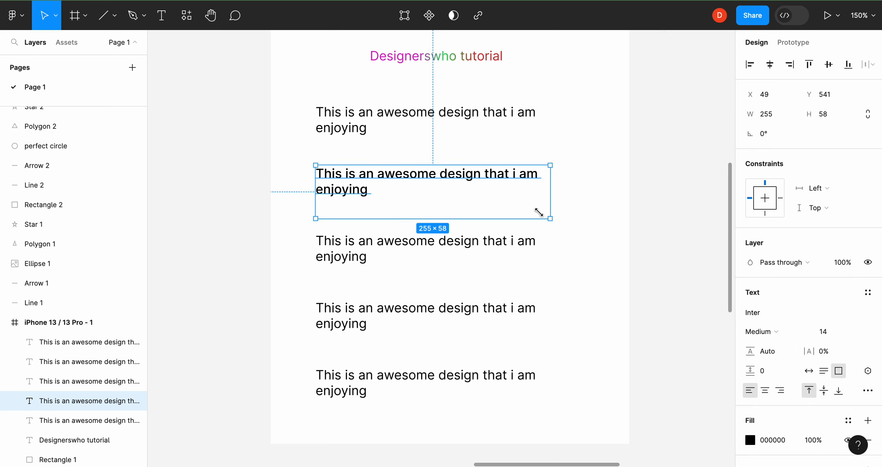
click(571, 154)
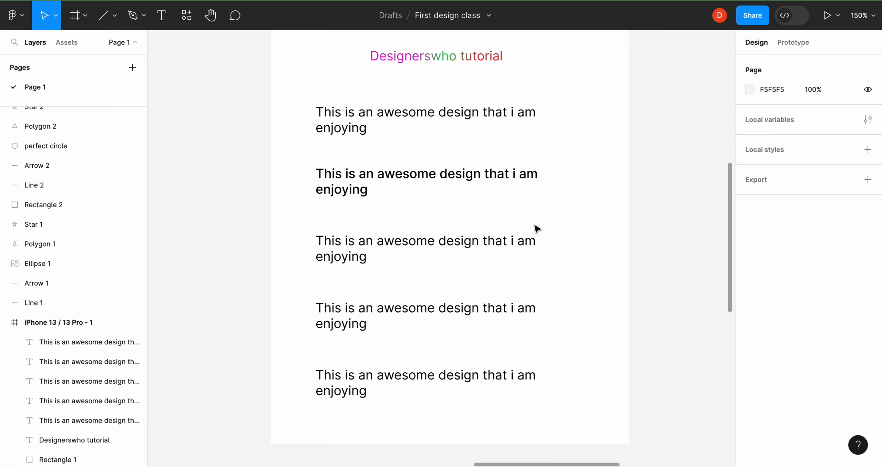
Step: Set the third text box in the stack to the Semi Bold weight
click(521, 244)
click(781, 335)
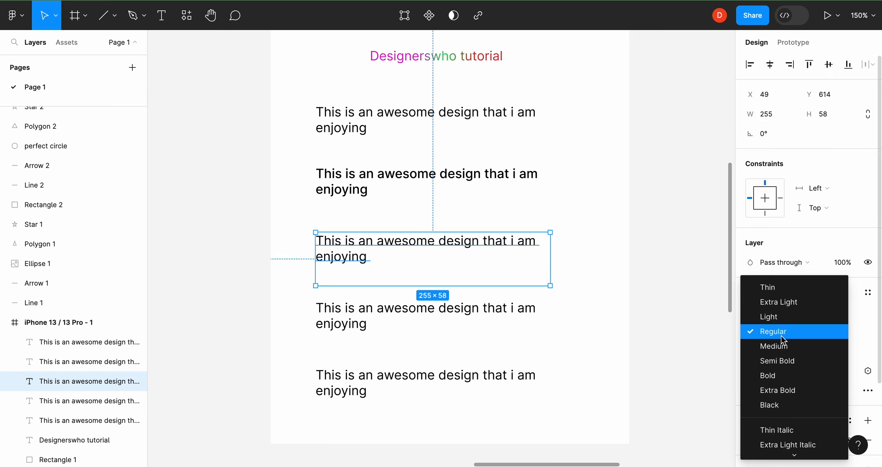
click(779, 363)
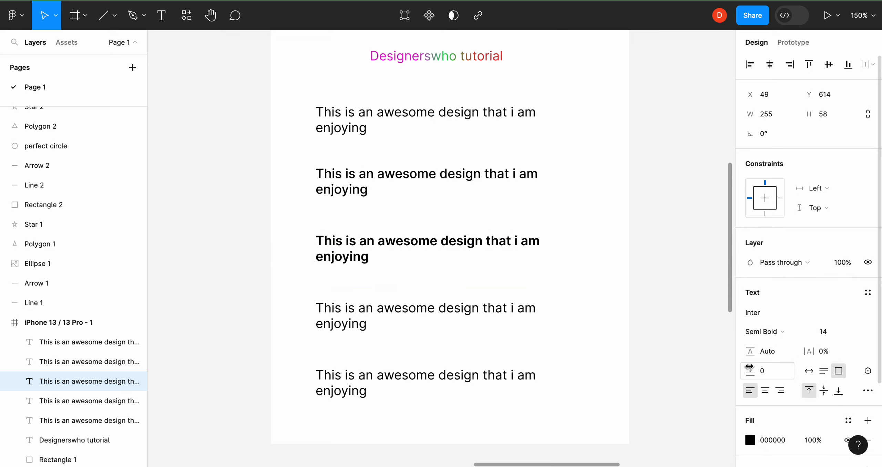
click(634, 237)
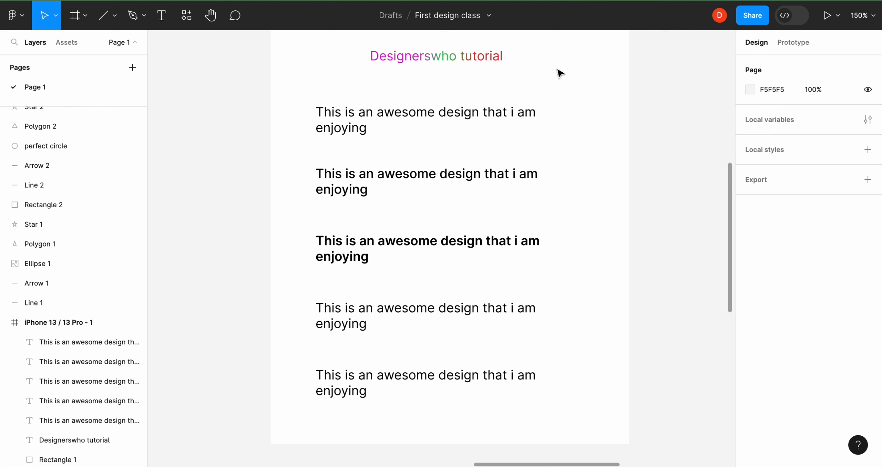
Step: Set the fourth text box in the stack to the Bold weight
click(536, 308)
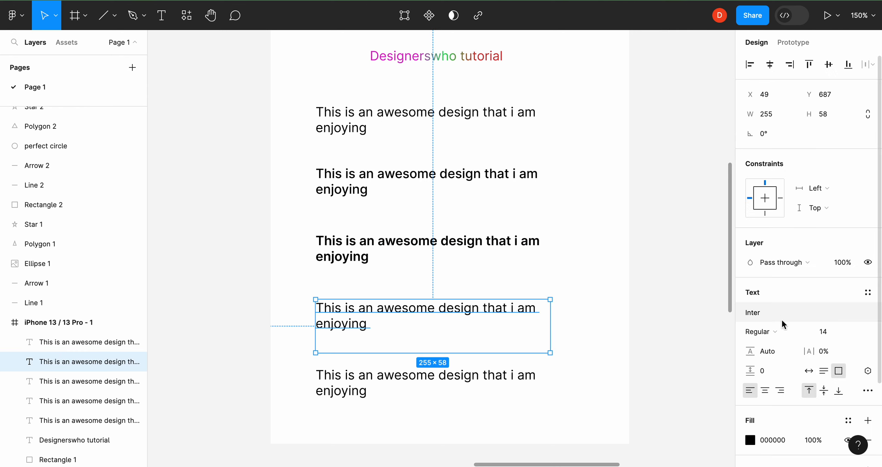
click(782, 331)
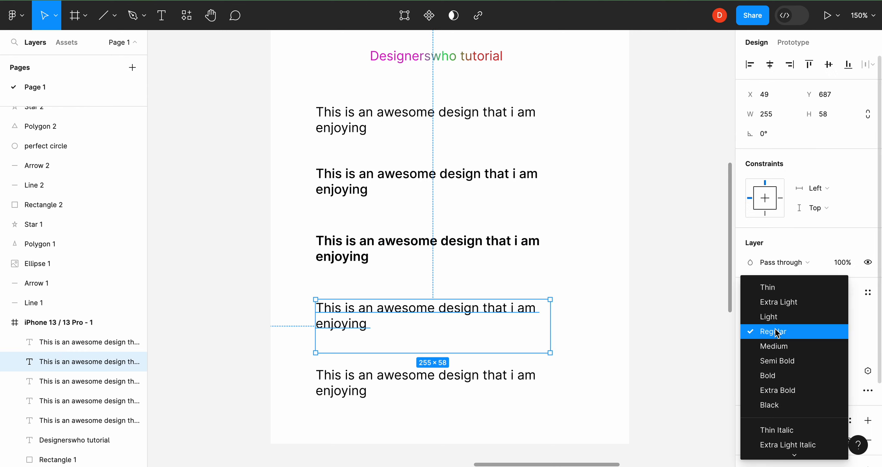
click(783, 373)
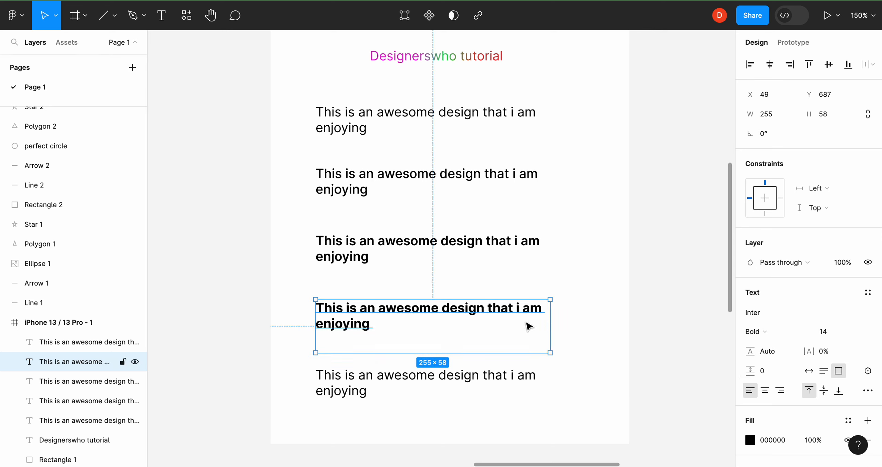
Step: Set the lowest text box in the stack to the Extra Bold weight and deselect it
click(513, 381)
click(741, 331)
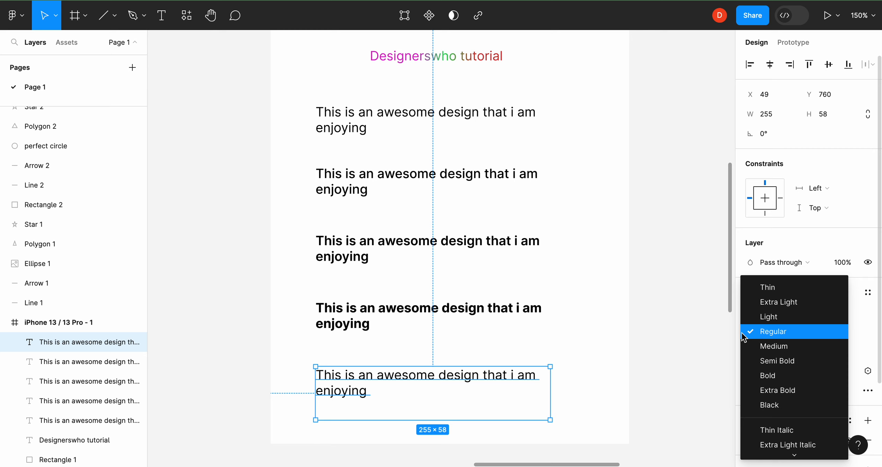
click(765, 390)
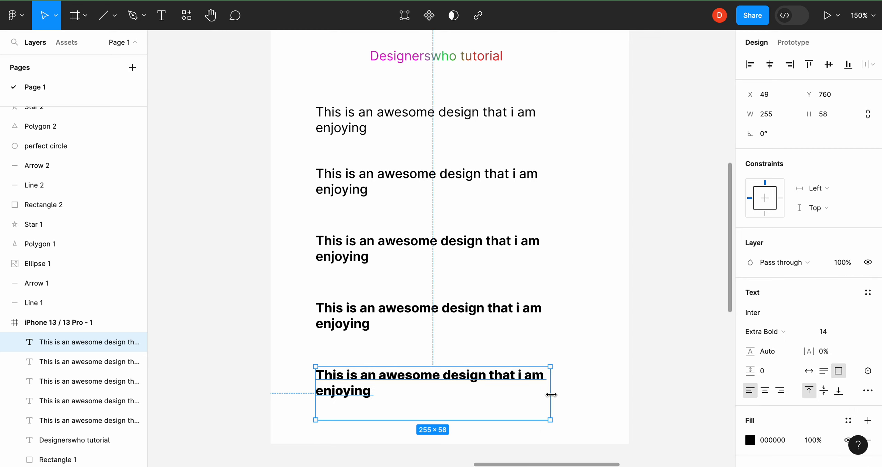
click(592, 356)
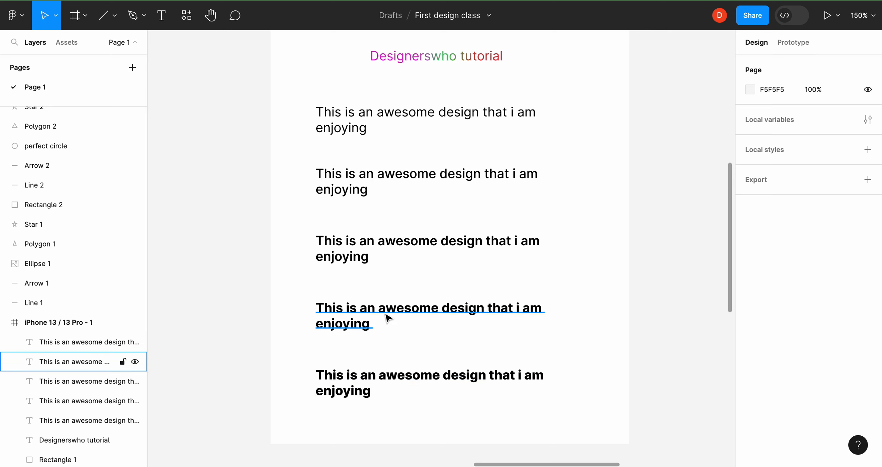
Step: Try a line height of 10 and then 20 on the second text box, the Medium one
click(419, 179)
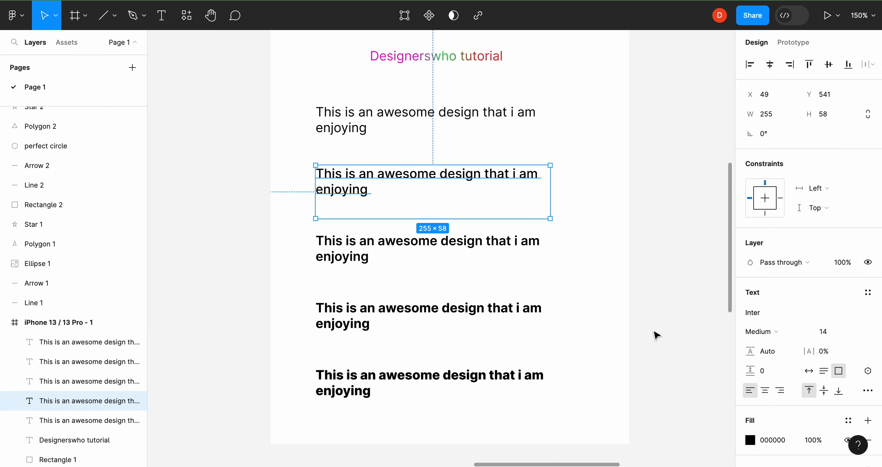
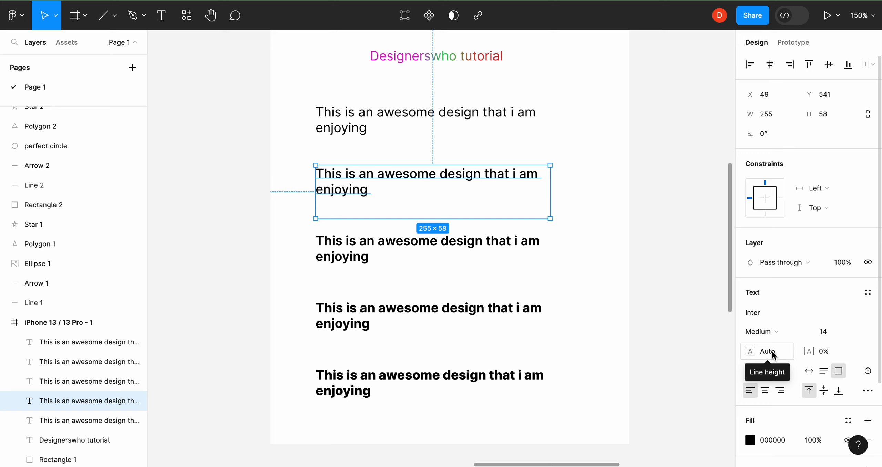
click(772, 351)
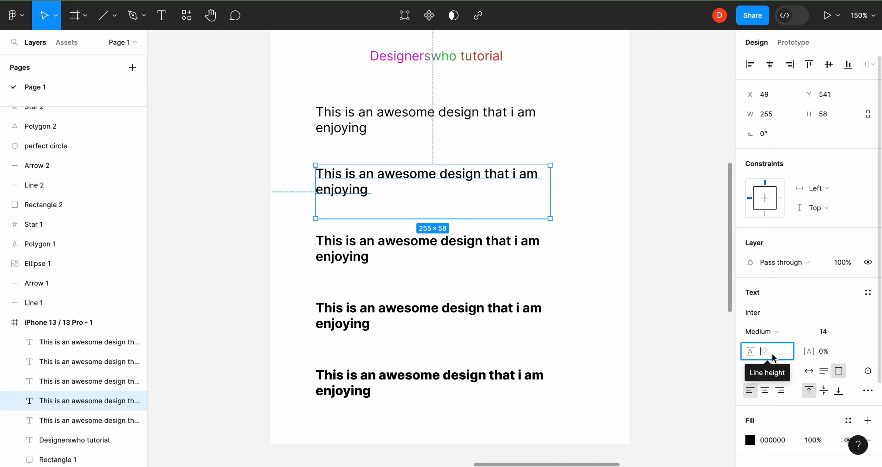
text(10)
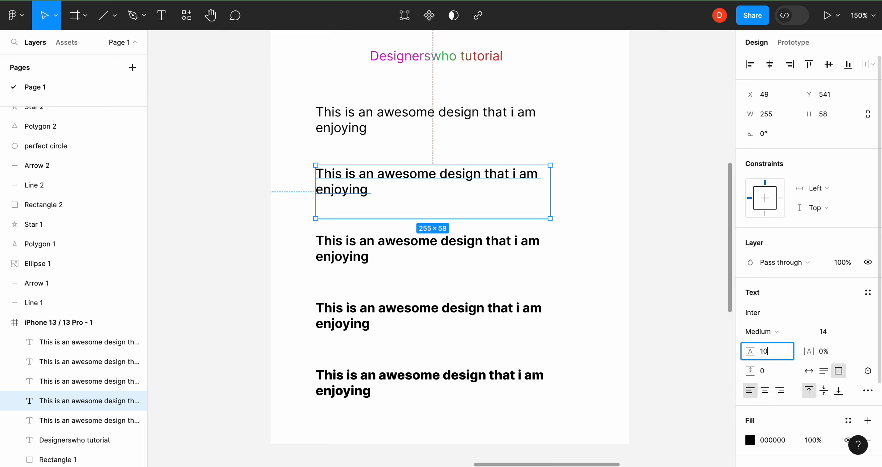
key(Return)
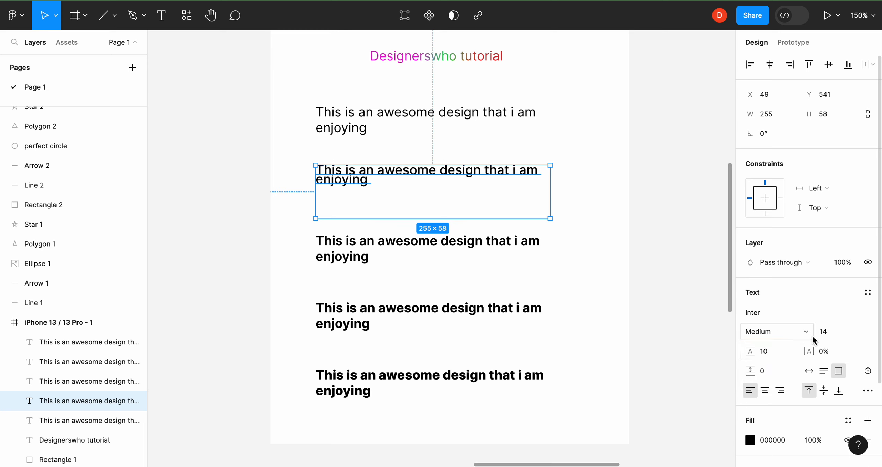
click(780, 358)
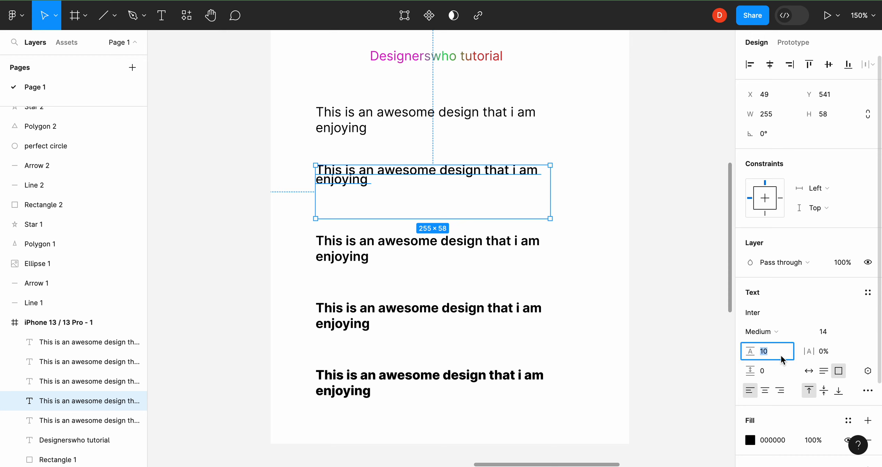
text(20)
key(Return)
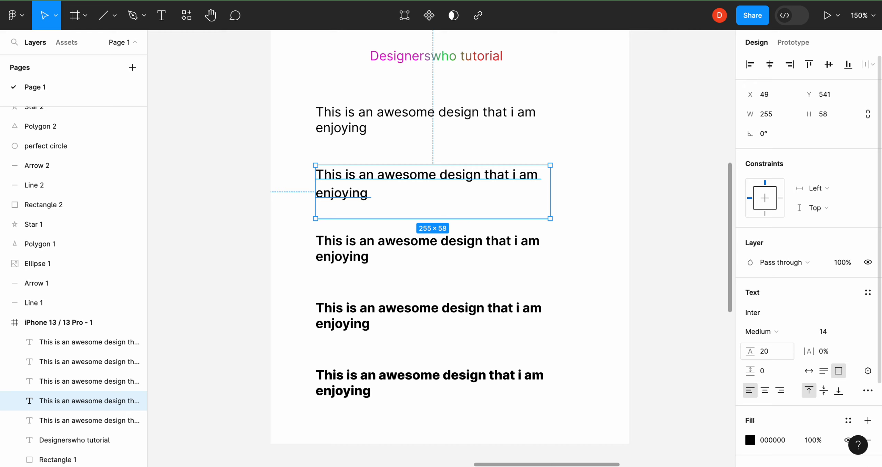
Step: Raise the second text box's line height in single increments up to 32
click(766, 355)
key(Up)
key(Up)
key(Up)
key(Up)
key(Up)
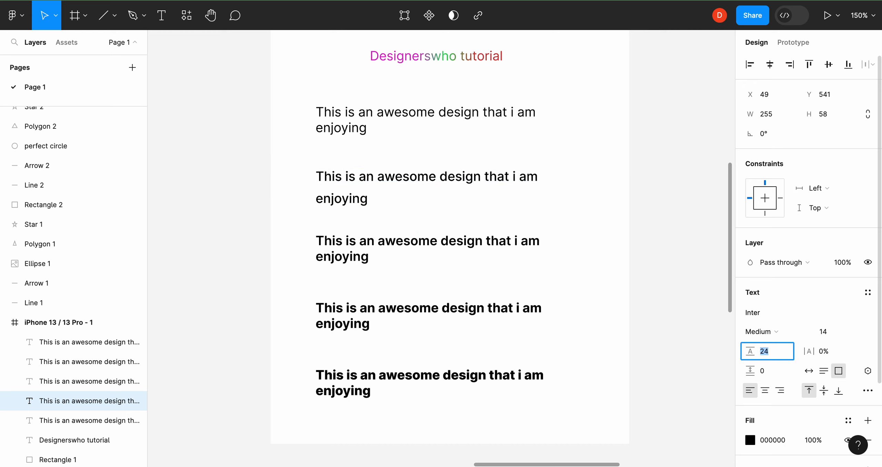
key(Up)
key(Up)
key(Up)
key(Up)
key(Up)
key(Up)
key(Up)
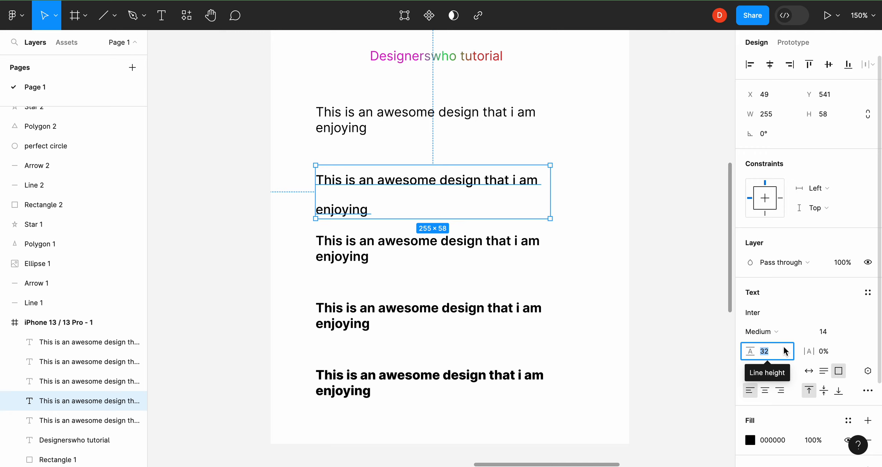
Step: Clear the second text box's line height so it returns to Auto, and keep the box selected
key(BackSpace)
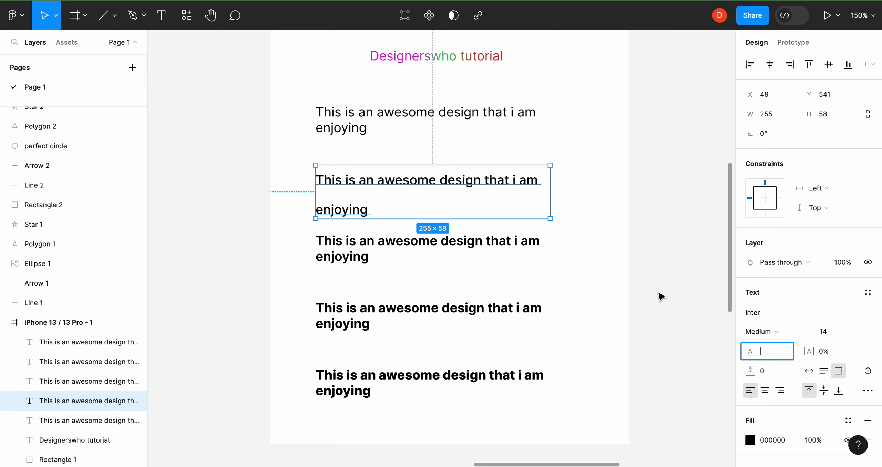
click(658, 293)
click(427, 180)
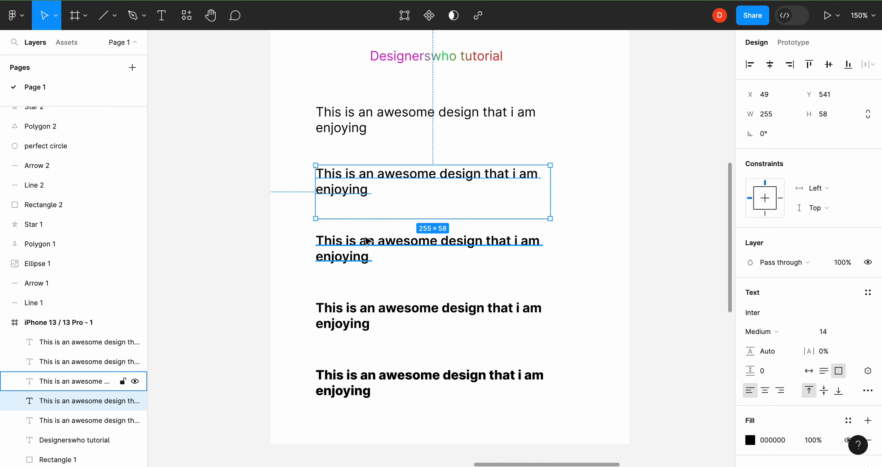
Step: Try a letter spacing of 20% on the second text box
scroll(370, 236, up, 3)
scroll(370, 237, up, 3)
scroll(291, 175, up, 2)
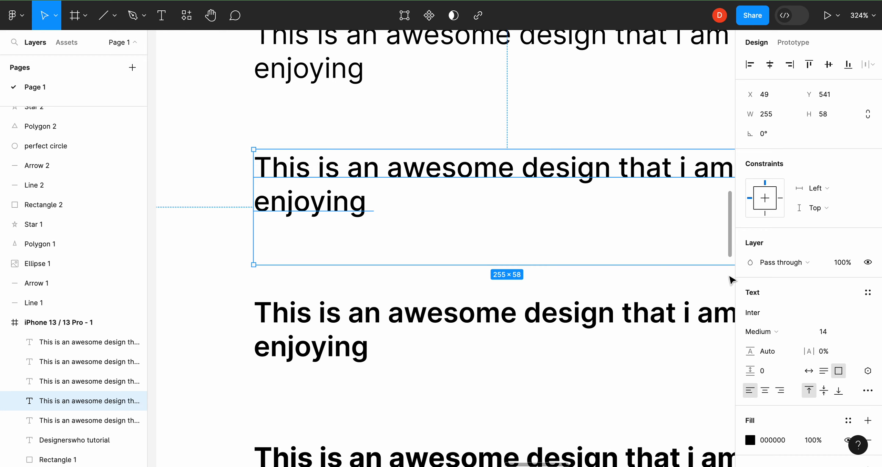
click(825, 352)
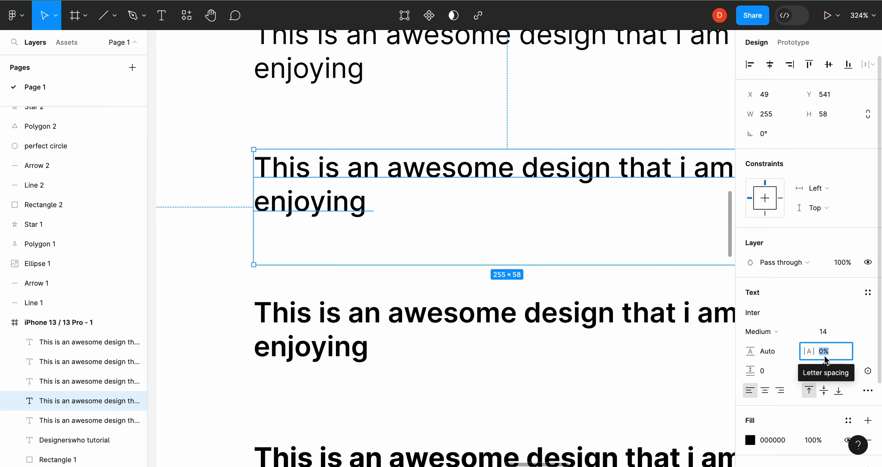
text(20)
key(Return)
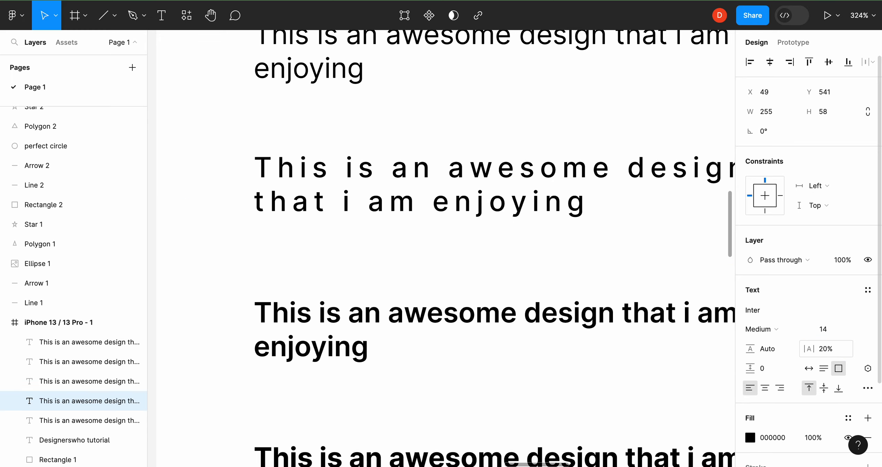
Step: Set the second text box's letter spacing back to 0%
scroll(539, 270, right, 2)
scroll(539, 270, down, 3)
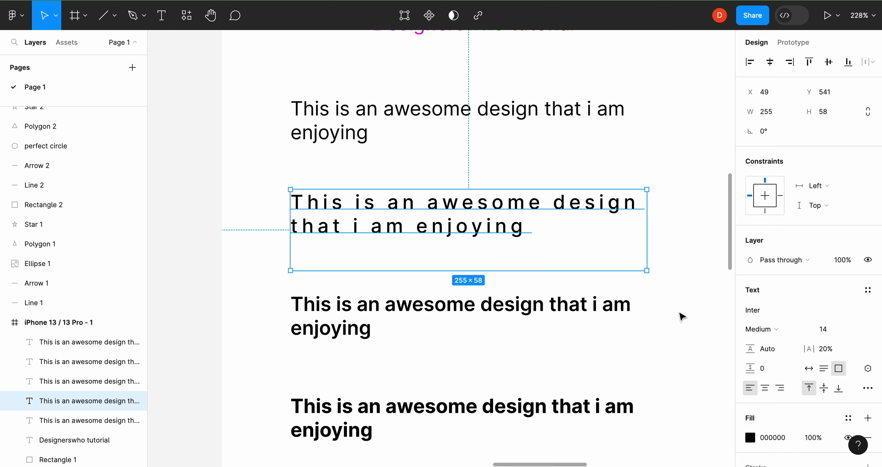
click(833, 353)
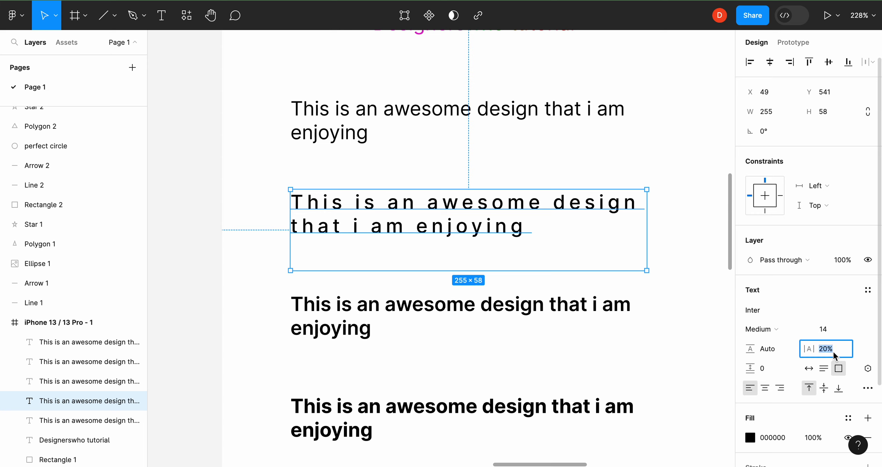
text(0)
key(Return)
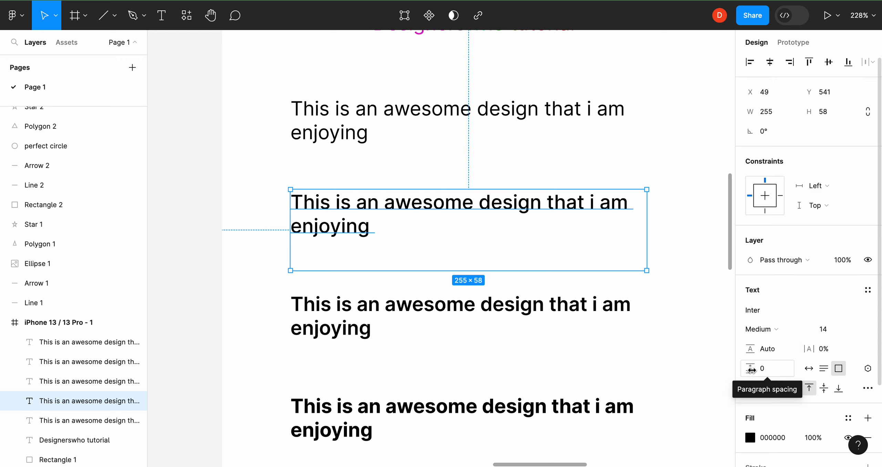
Step: End the first text box's sentence with a period and add a second paragraph reading "Are you enjoying this tutorial?"
scroll(751, 368, down, 1)
scroll(751, 370, up, 1)
scroll(496, 192, down, 2)
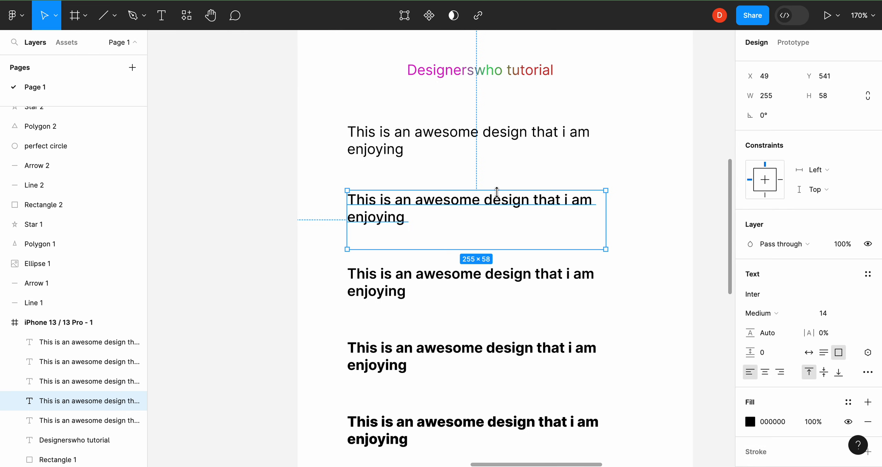
click(390, 151)
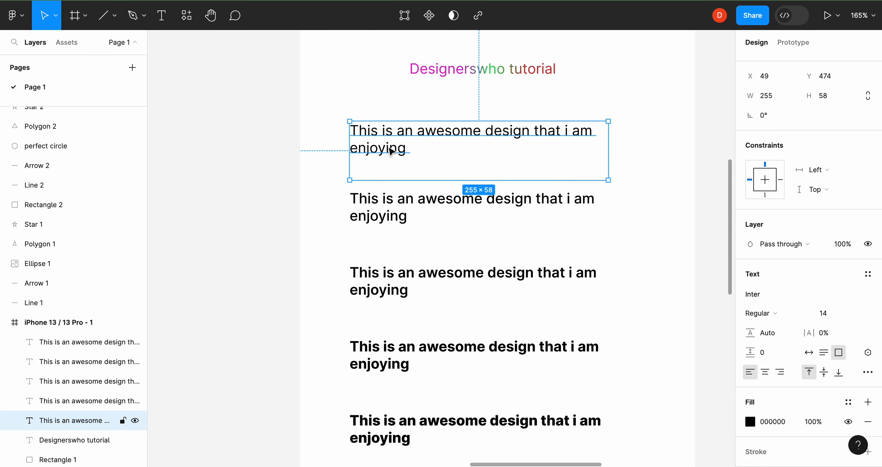
double_click(400, 148)
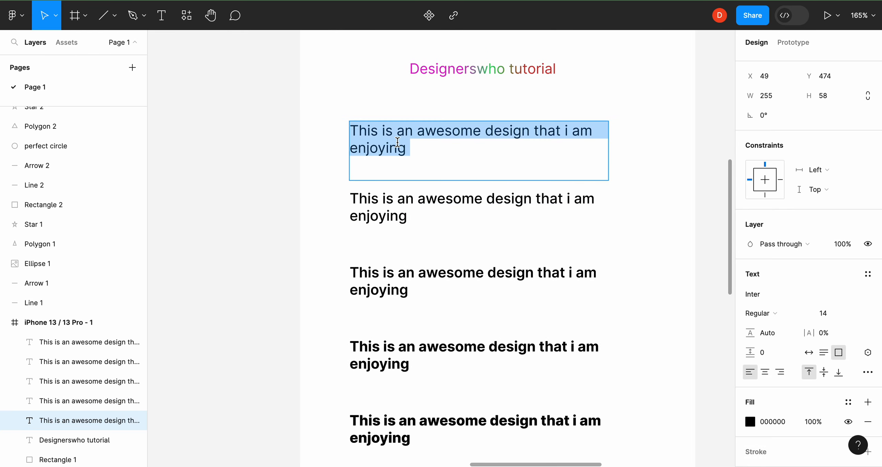
click(410, 149)
text(.)
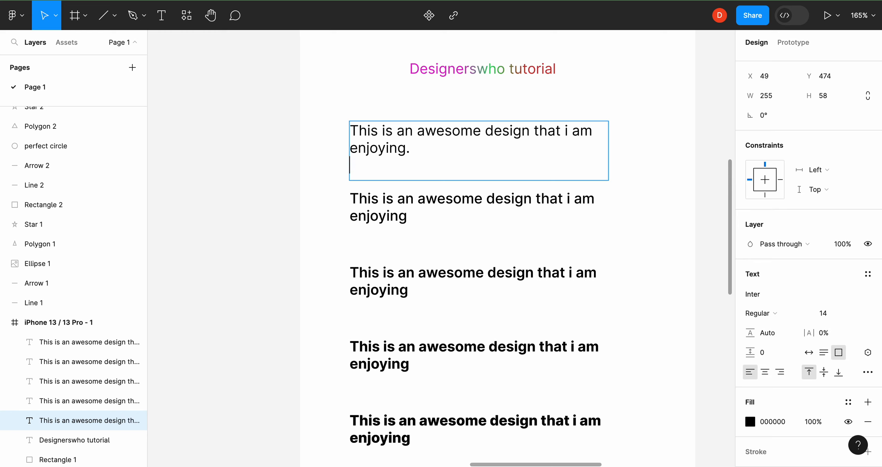
key(Return)
text(Are you enj)
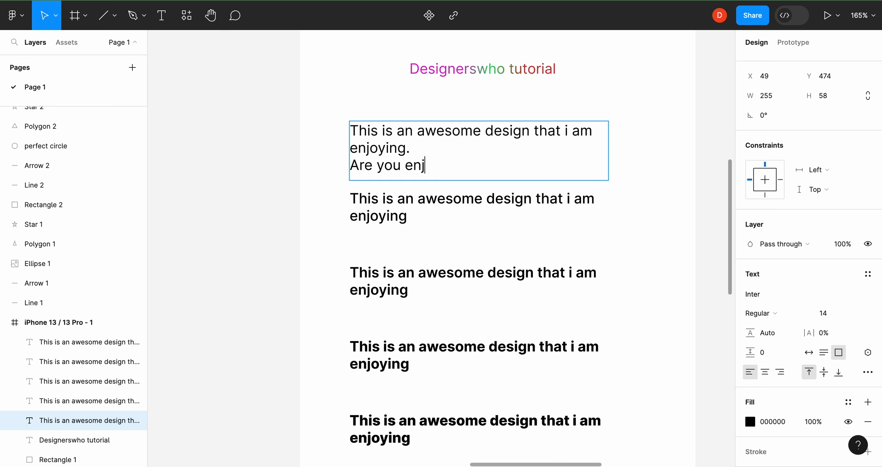
text(oying this )
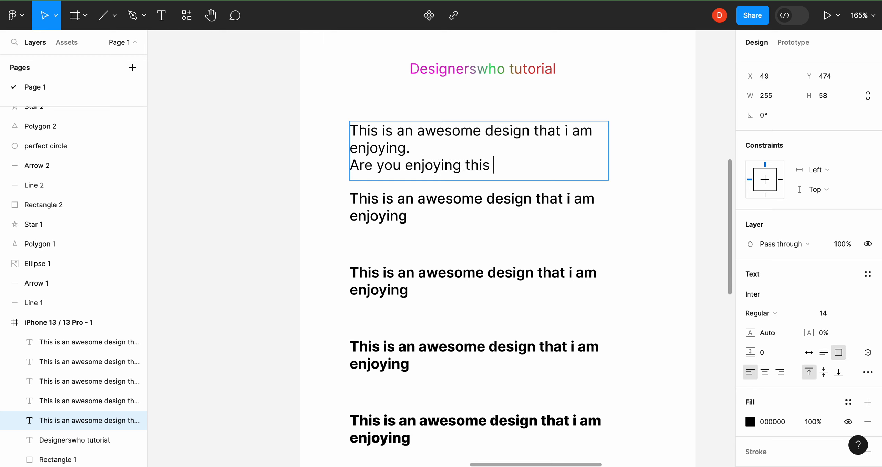
text(tutorial)
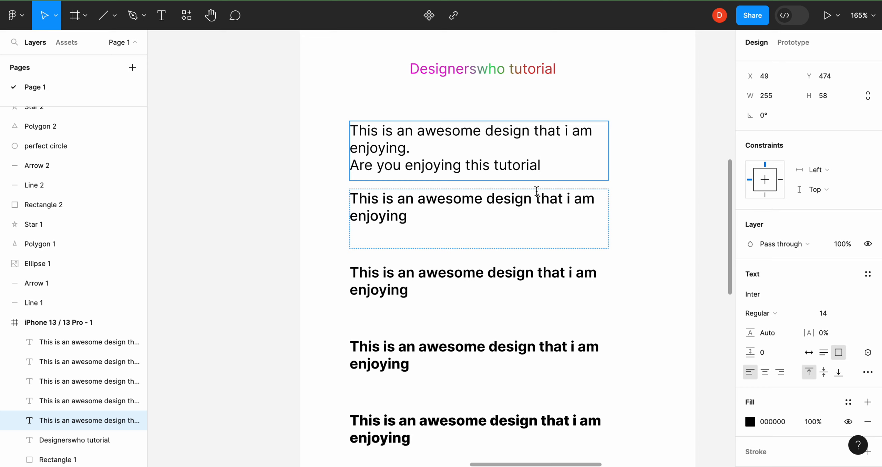
text(?)
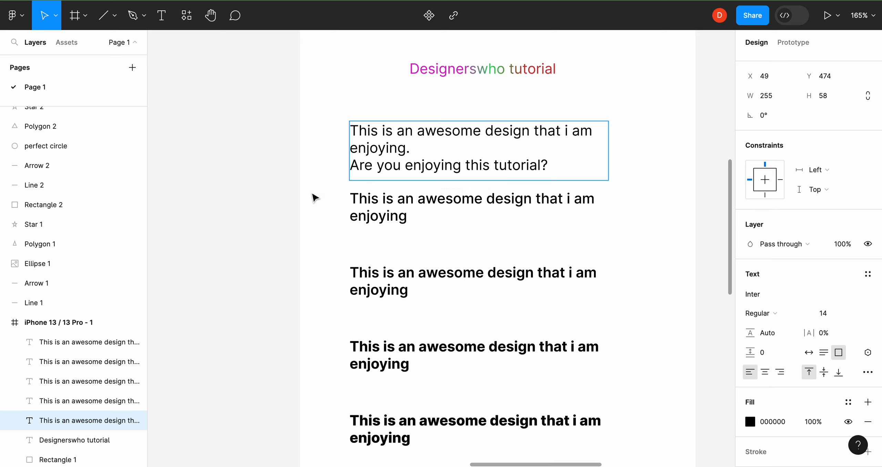
key(Escape)
Step: Shift the first text box slightly up to Y 468 and highlight each of its two paragraphs in turn
drag(459, 147, 350, 118)
double_click(386, 135)
click(413, 143)
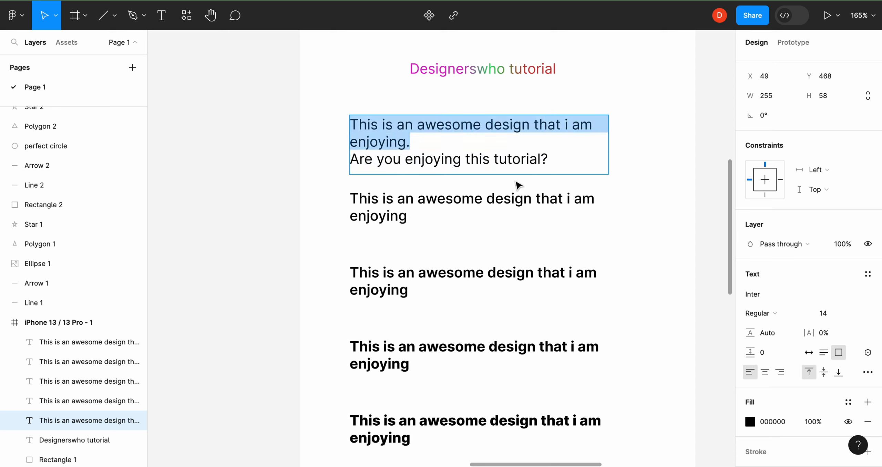
drag(559, 158, 350, 162)
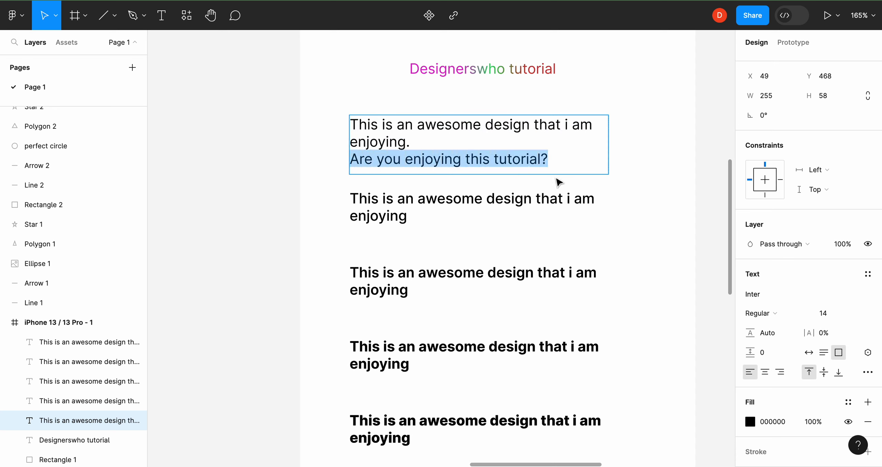
click(557, 166)
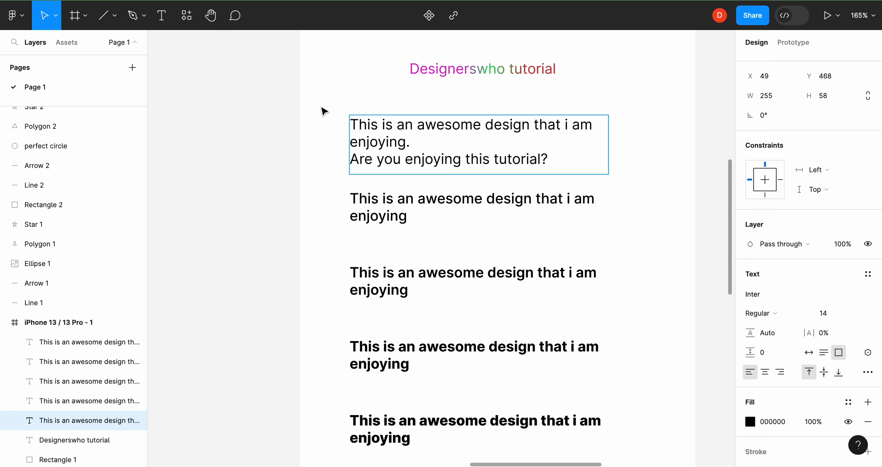
Step: Try a paragraph spacing of 20 on the first text box
key(Escape)
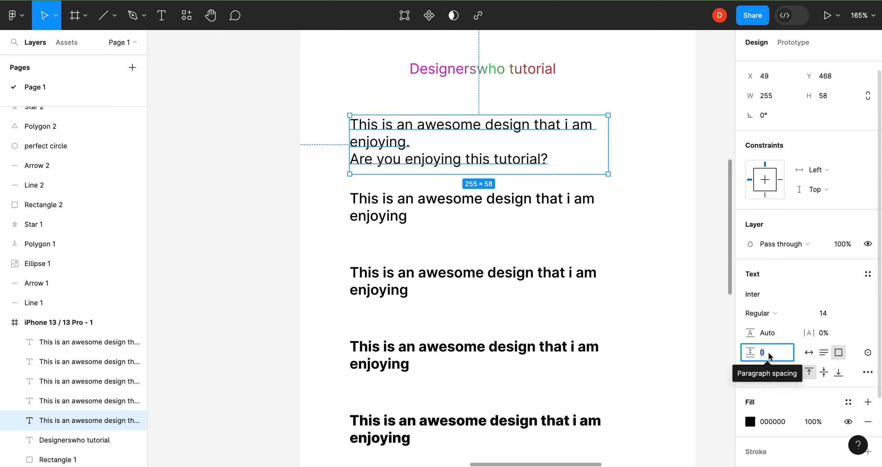
text(20)
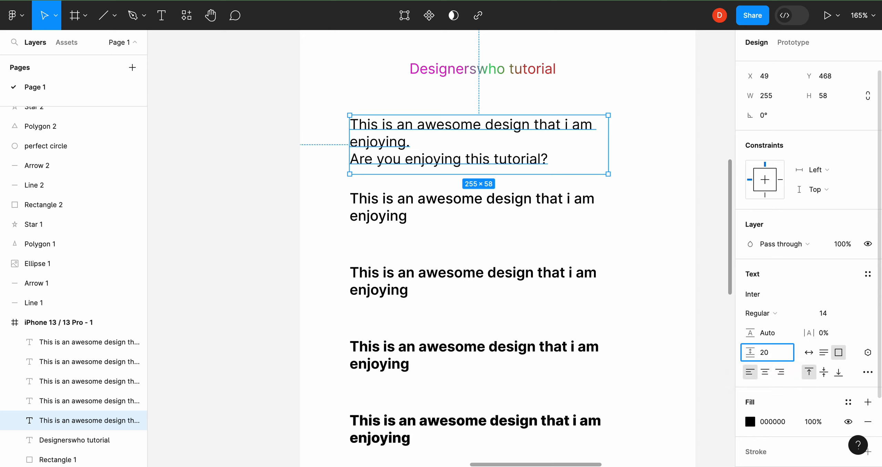
key(Return)
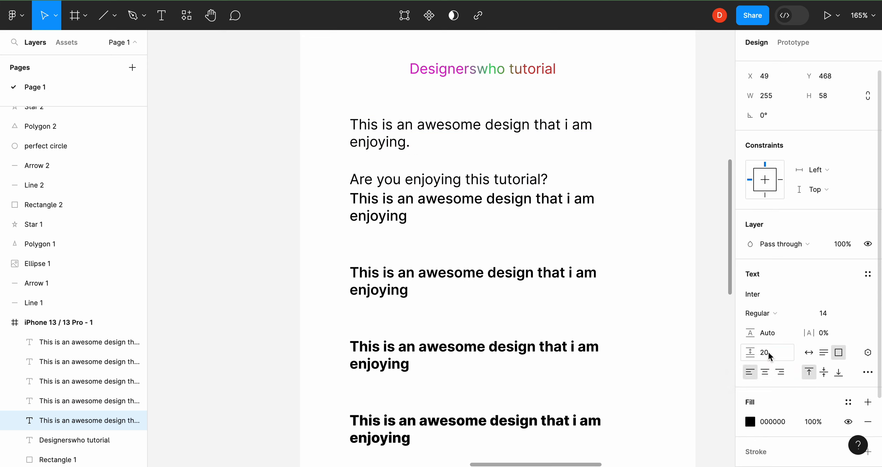
Step: Move the two-paragraph text box out of the iPhone frame onto the empty canvas beside it, at X -448, Y 92
drag(479, 151, 400, 146)
scroll(422, 214, down, 5)
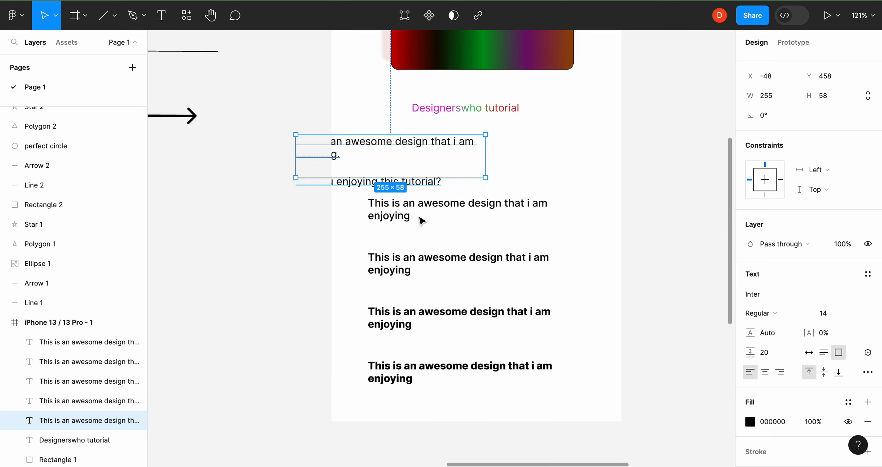
drag(459, 167, 351, 186)
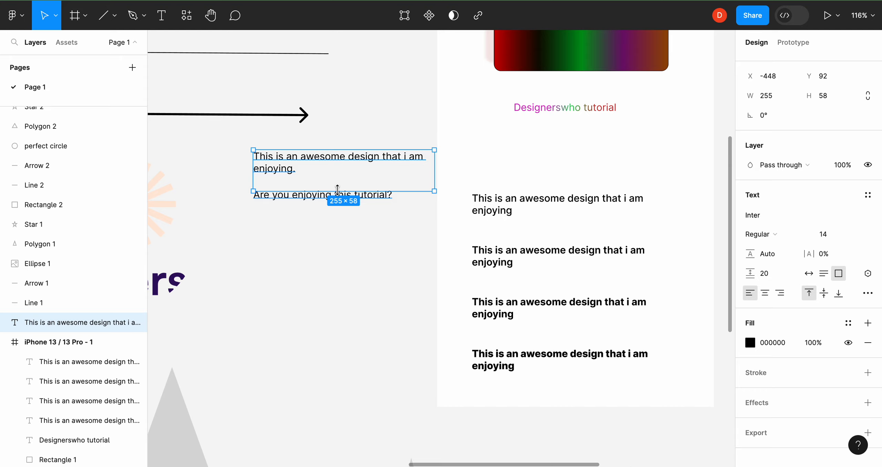
scroll(337, 189, up, 5)
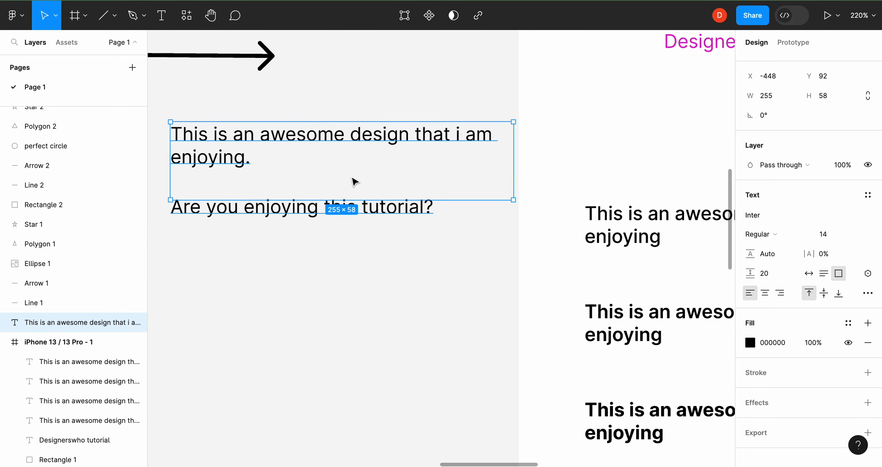
scroll(354, 182, down, 1)
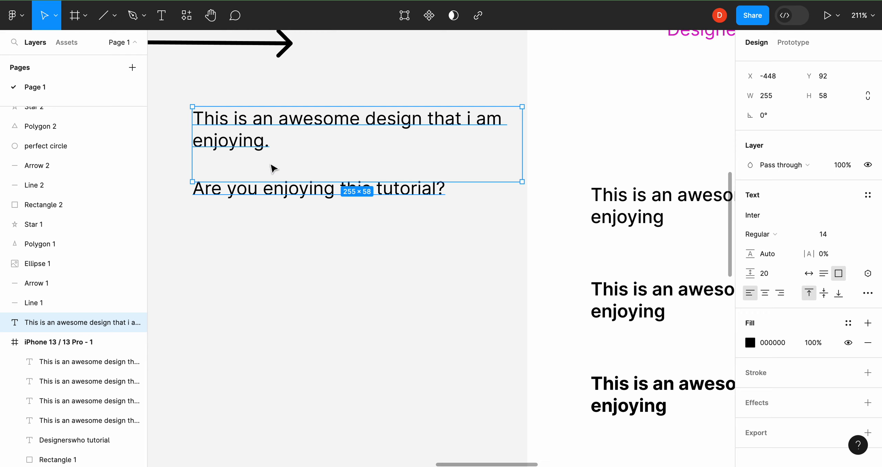
Step: Set the moved text box's paragraph spacing to 10
click(764, 273)
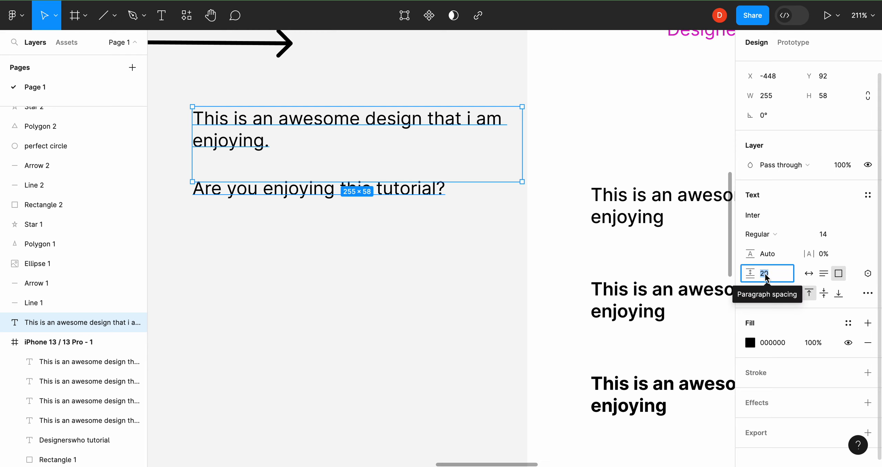
text(10)
key(Return)
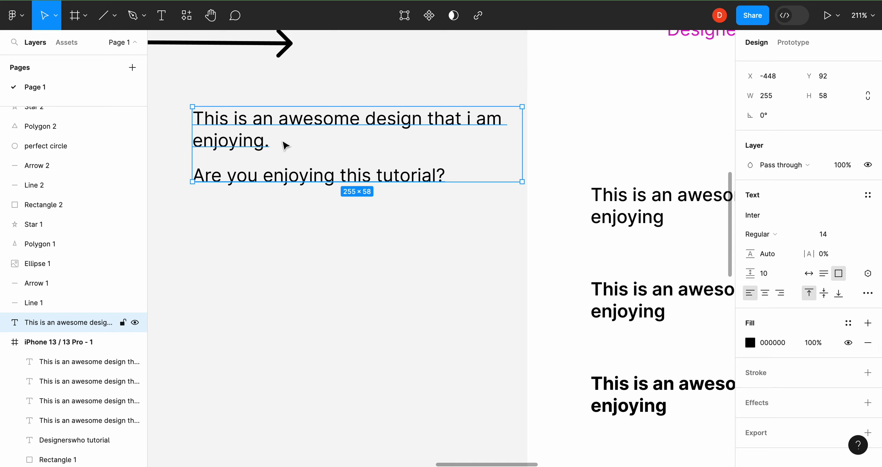
Step: Add a third paragraph reading "youtube" and an empty line to the moved text box, and finish editing the text
double_click(429, 175)
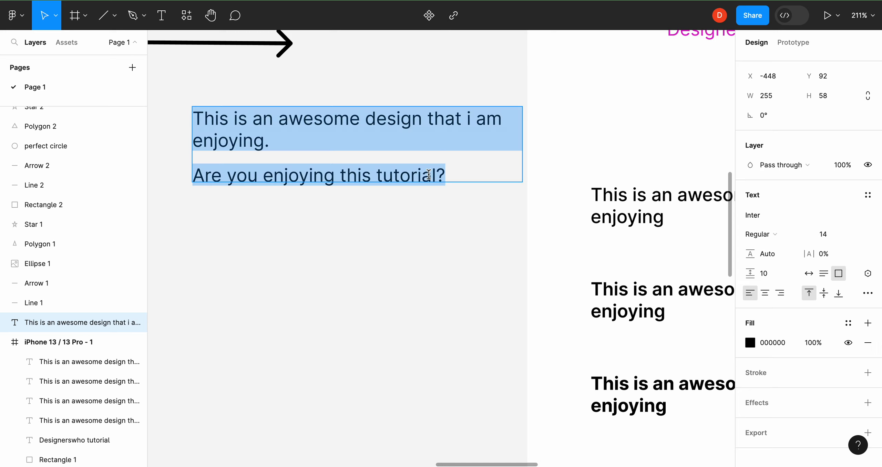
click(452, 174)
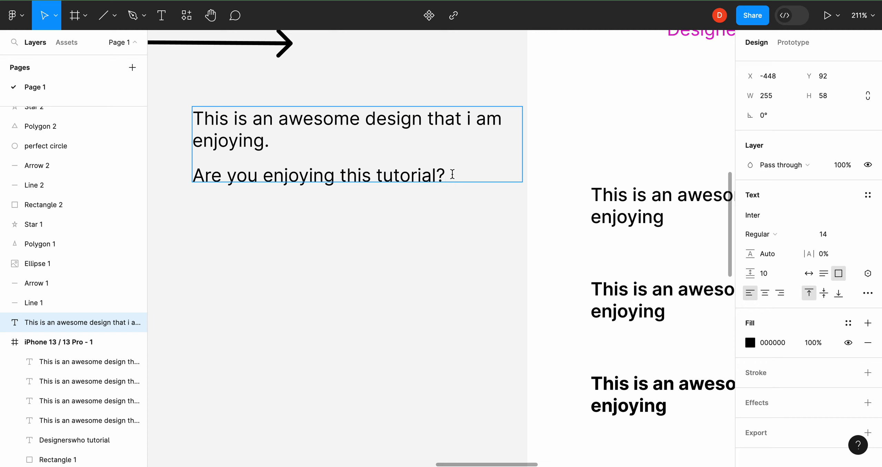
key(Return)
text(youtube)
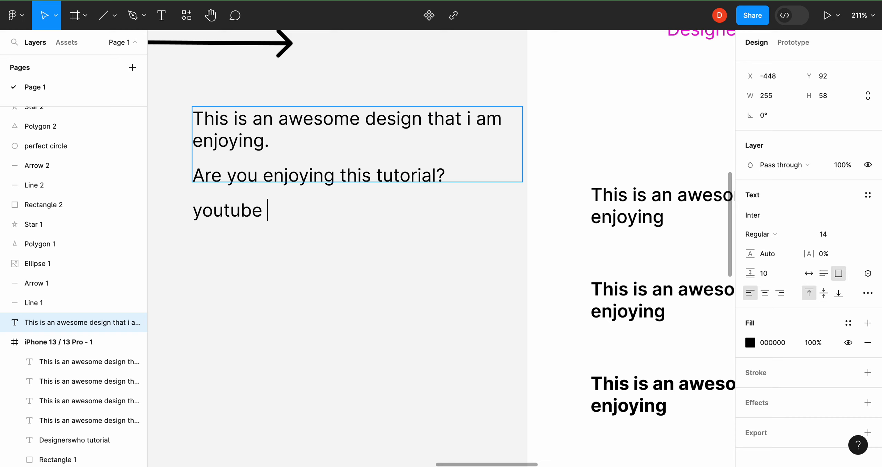
key(Return)
scroll(552, 186, down, 5)
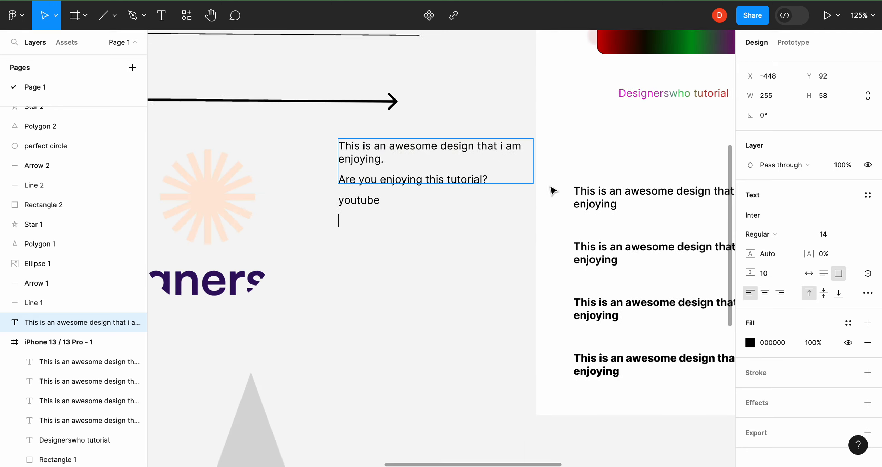
scroll(553, 191, right, 1)
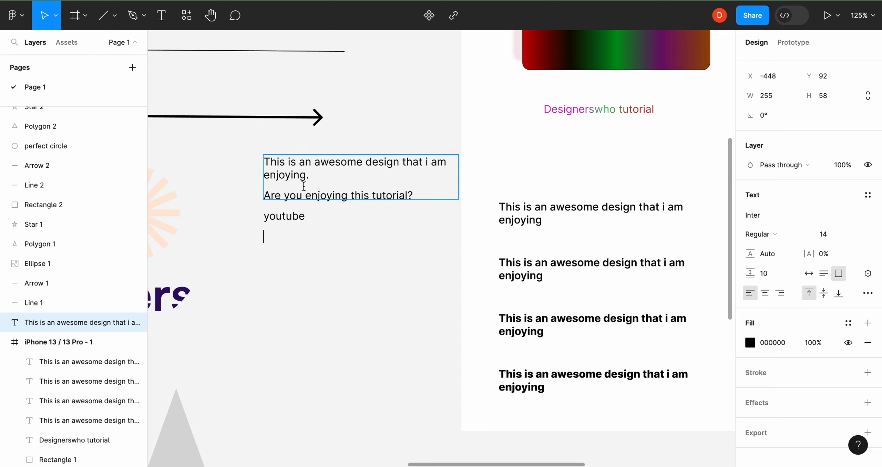
scroll(302, 187, up, 5)
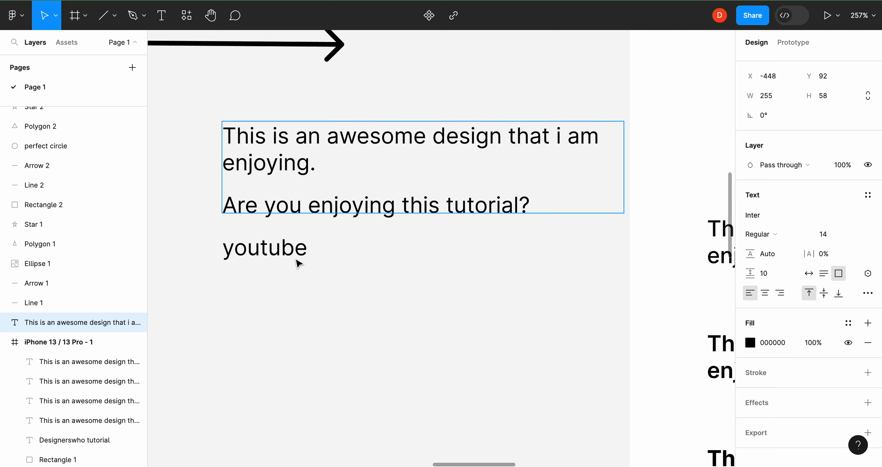
scroll(362, 224, down, 3)
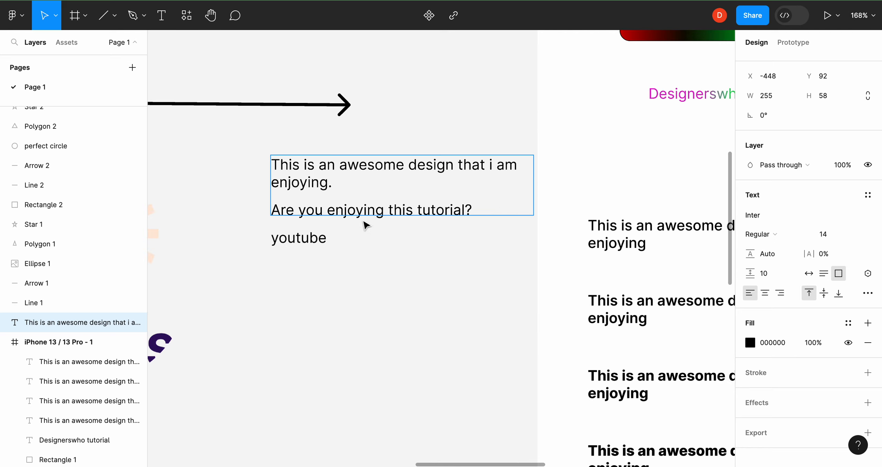
key(Escape)
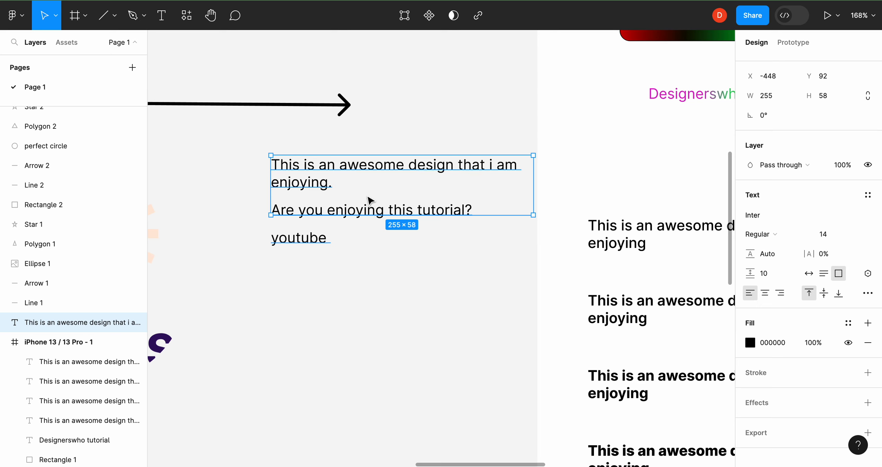
scroll(380, 281, down, 1)
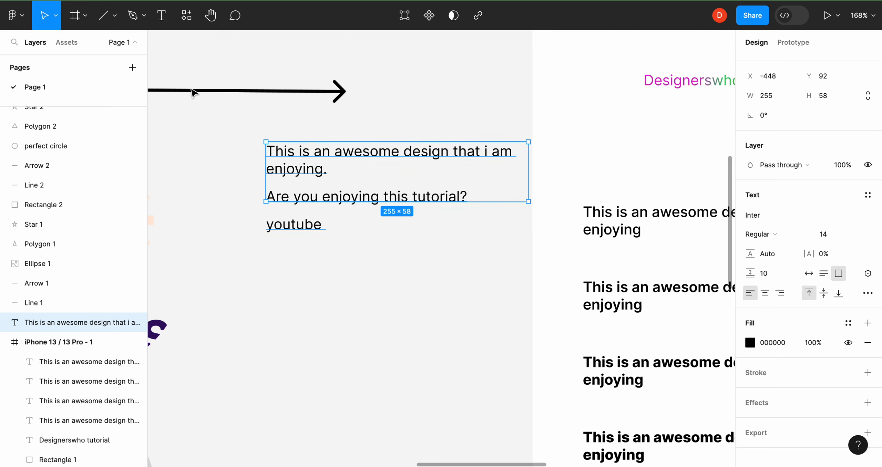
click(161, 15)
drag(248, 297, 505, 353)
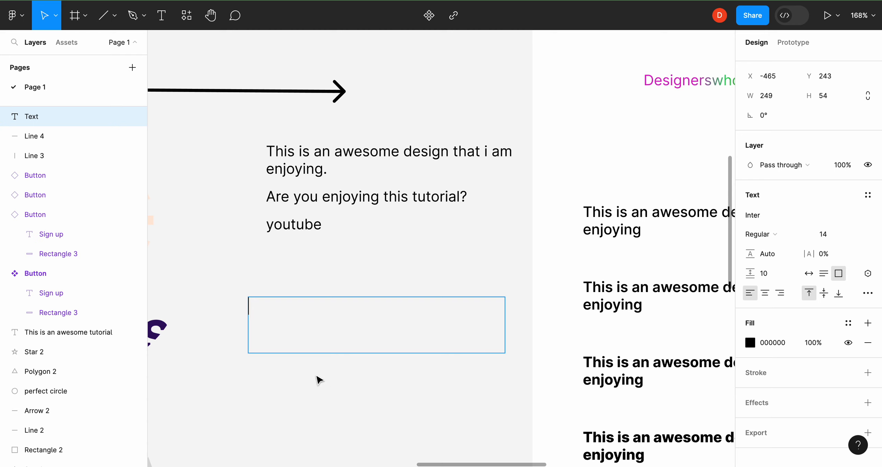
key(Escape)
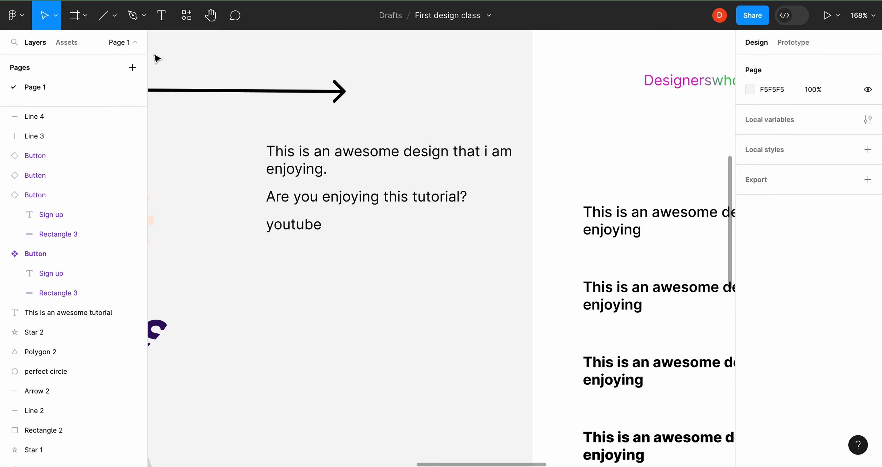
Step: Add an auto-width text line of filler letters starting with "hdhdjddkdk" on the canvas below the three-paragraph text box
click(161, 16)
click(239, 304)
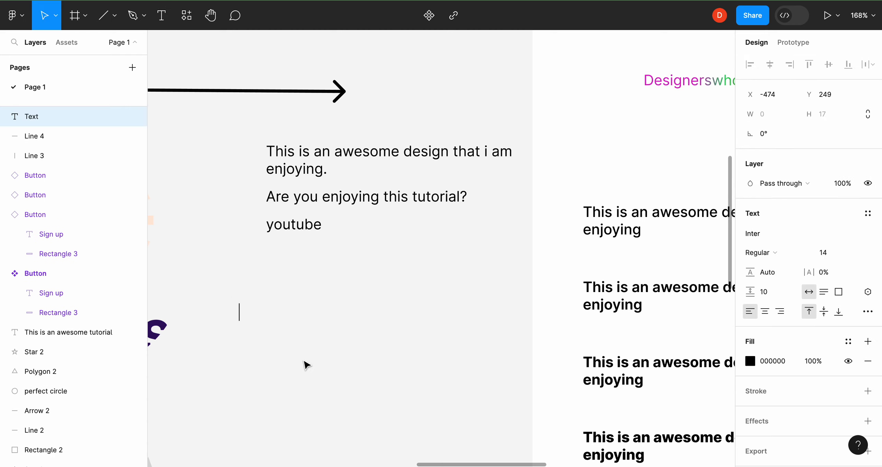
text(hdhdj)
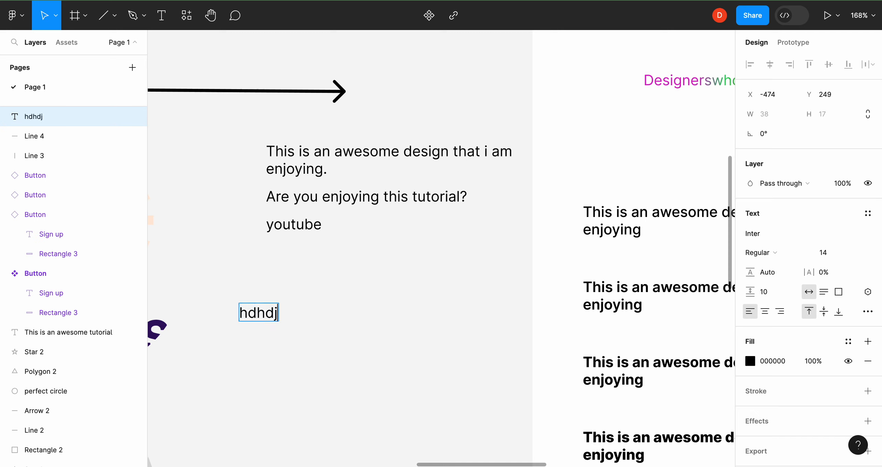
text(ddkdkddjdjdjdj)
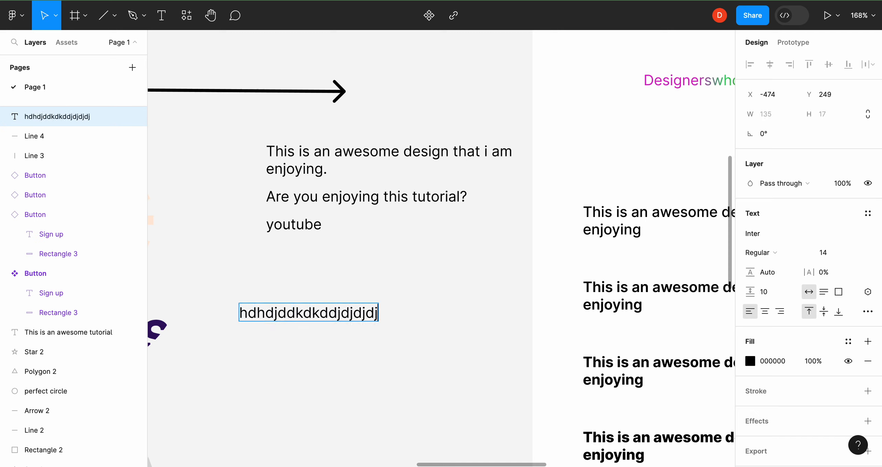
key(BackSpace)
key(BackSpace)
text(jdjdjdjdjddjdj)
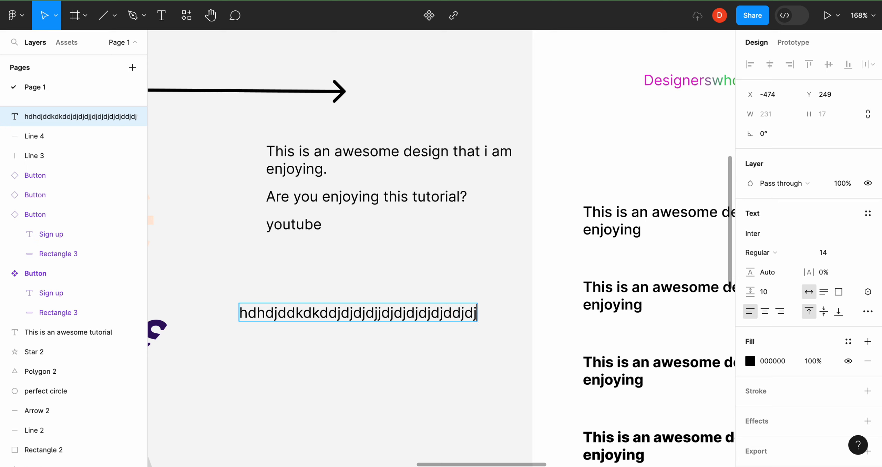
click(201, 53)
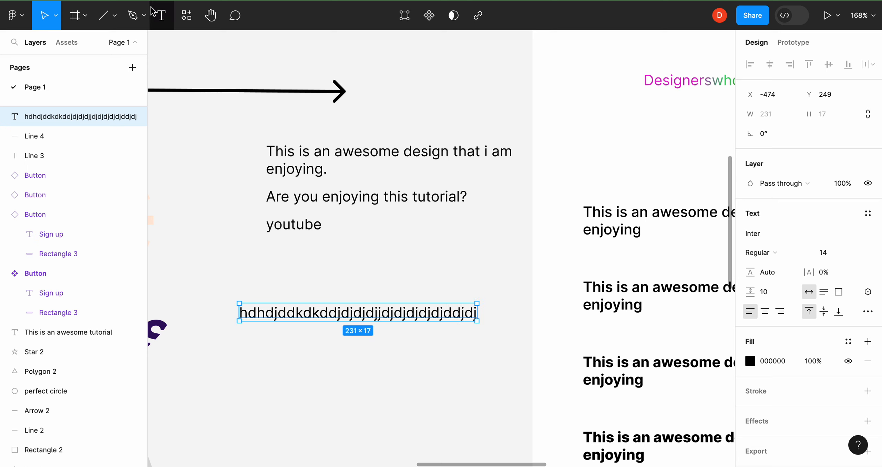
Step: Draw a fixed-size text box about 161 by 40 under the filler line, leave it empty, and delete the filler line
click(158, 15)
drag(239, 339, 405, 380)
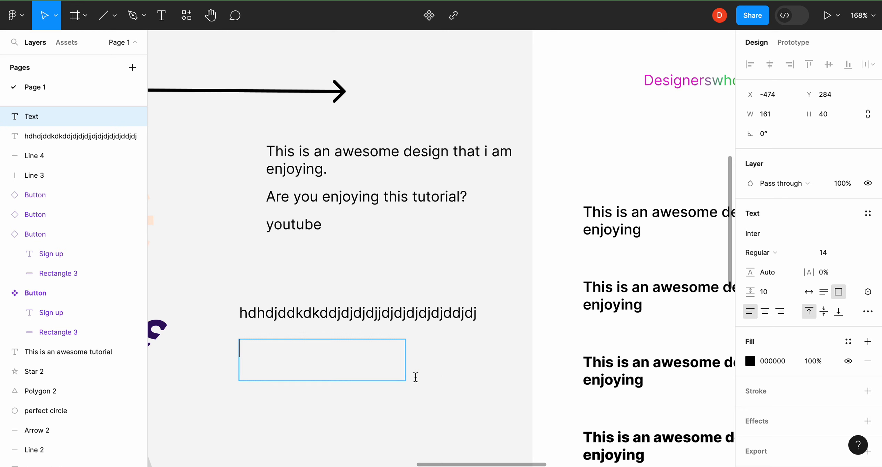
click(425, 372)
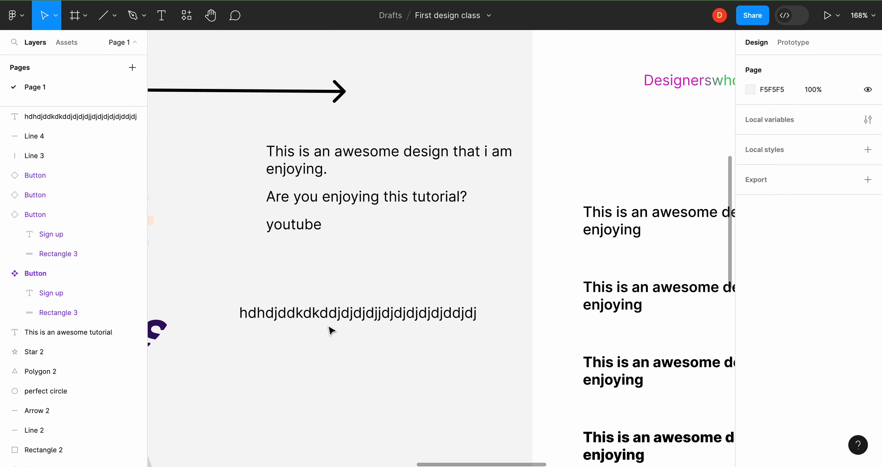
click(343, 317)
key(Delete)
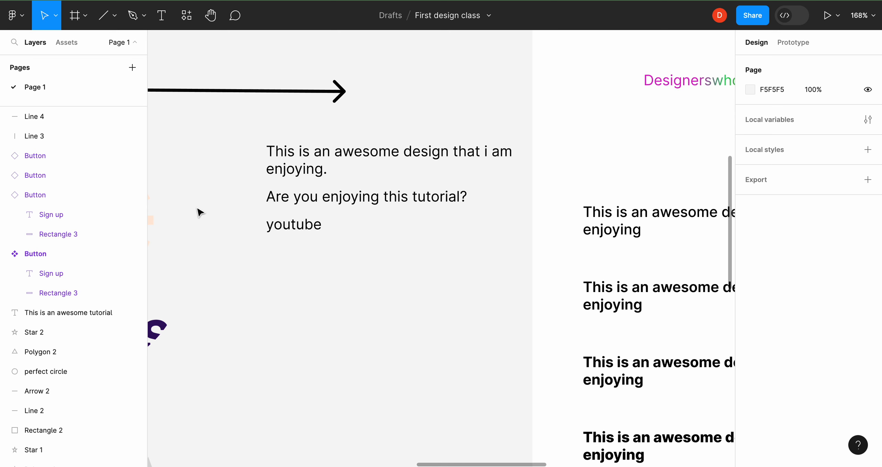
Step: Draw two fixed-size text boxes in turn below the three-paragraph text, about 30 by 37 and 198 by 48, leaving each empty
click(321, 190)
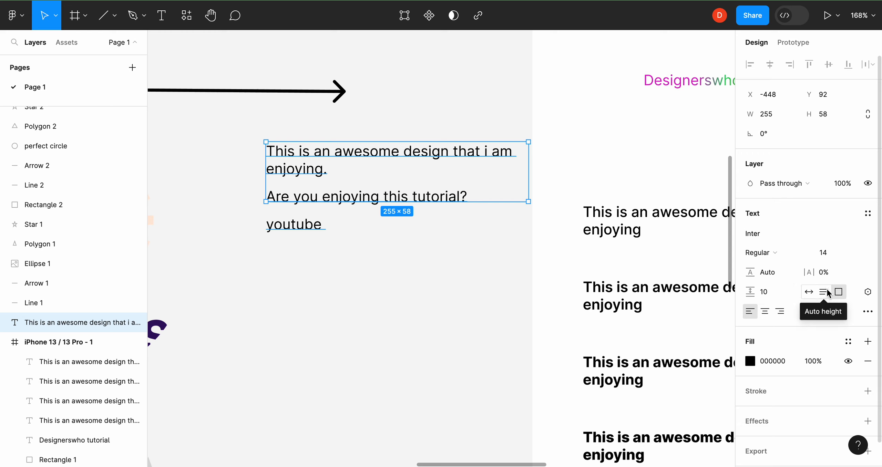
click(355, 299)
click(161, 22)
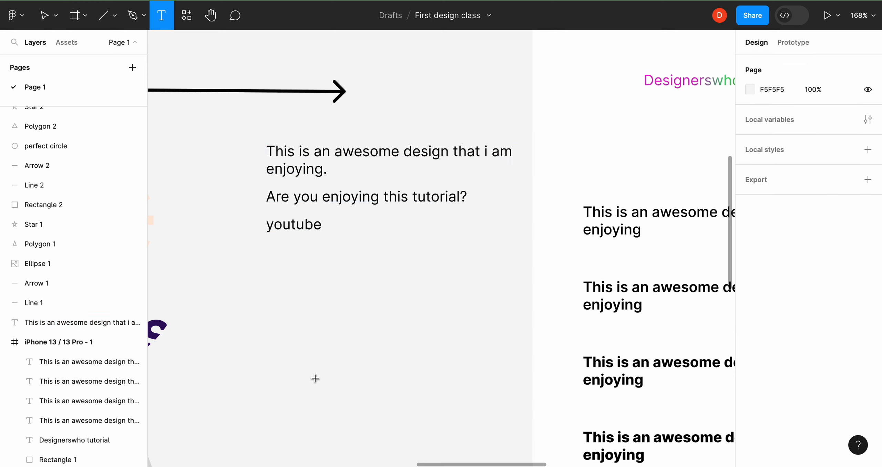
drag(239, 277, 271, 314)
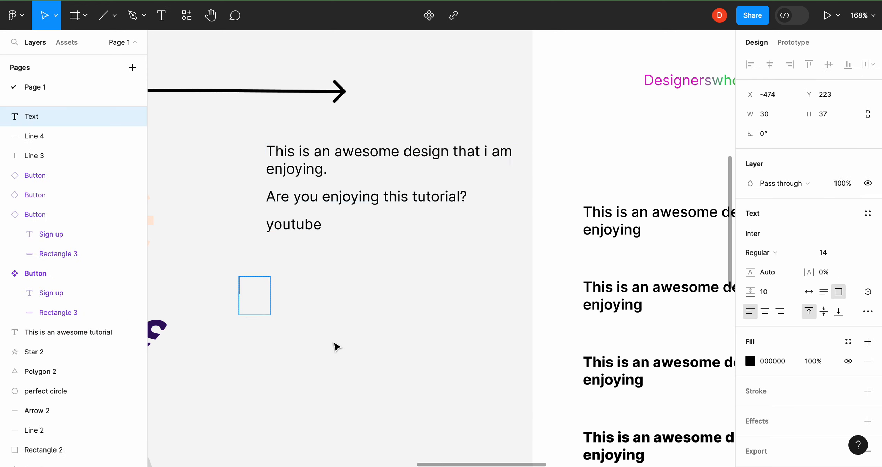
click(273, 244)
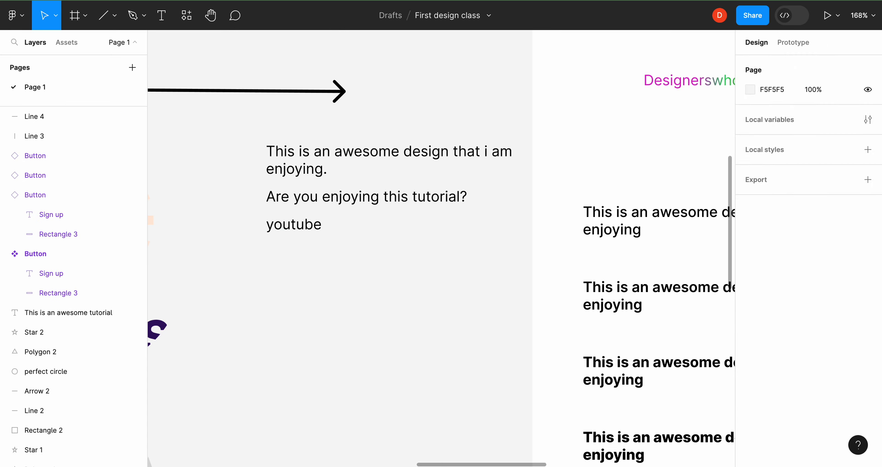
click(164, 23)
drag(248, 262, 452, 312)
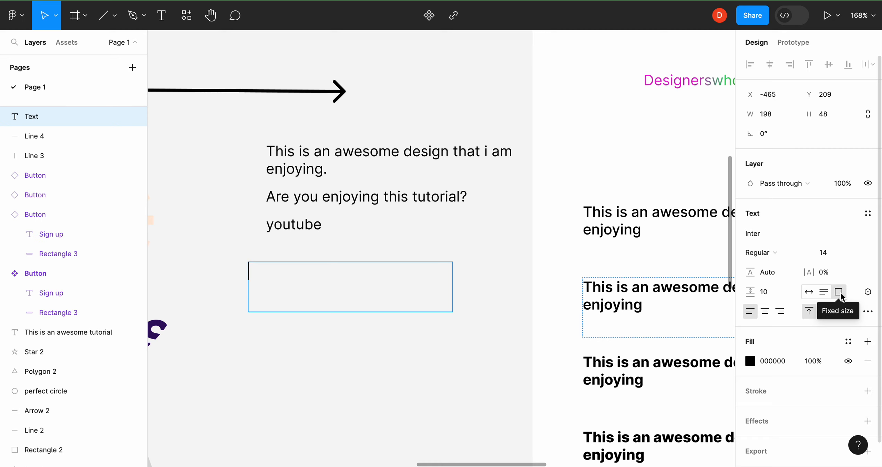
click(395, 341)
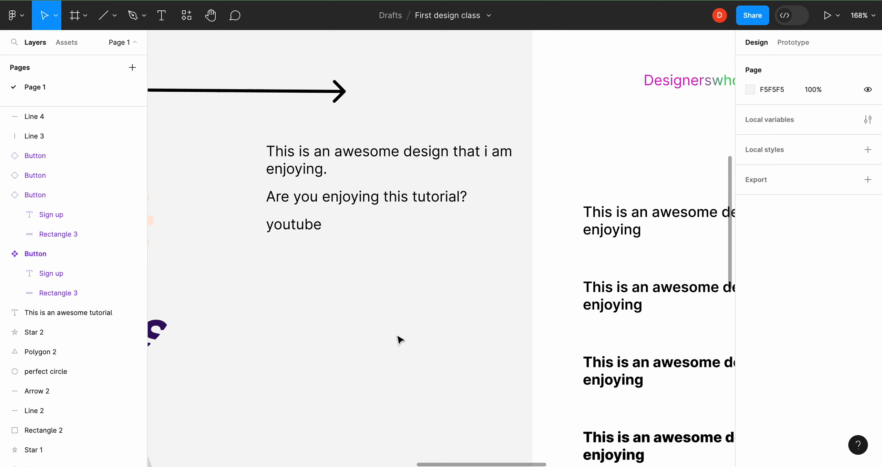
Step: Set the three-paragraph text box to auto height and move it to the empty canvas beyond the iPhone frame, at X 316, Y 219
click(297, 160)
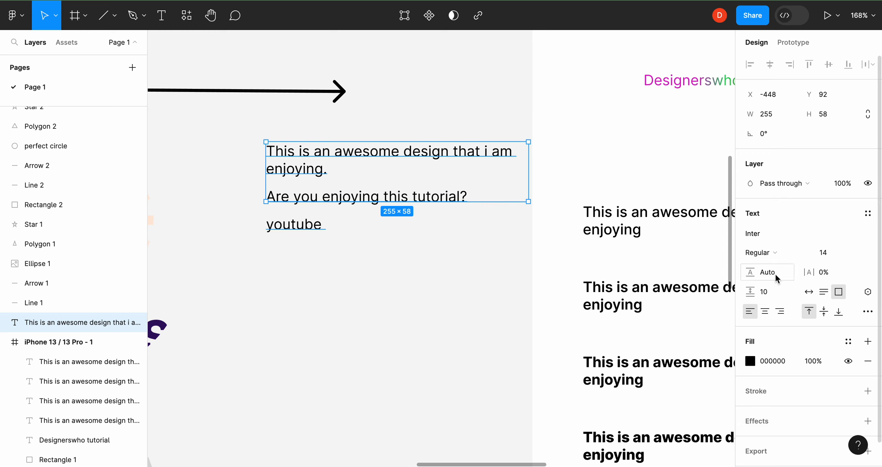
click(823, 294)
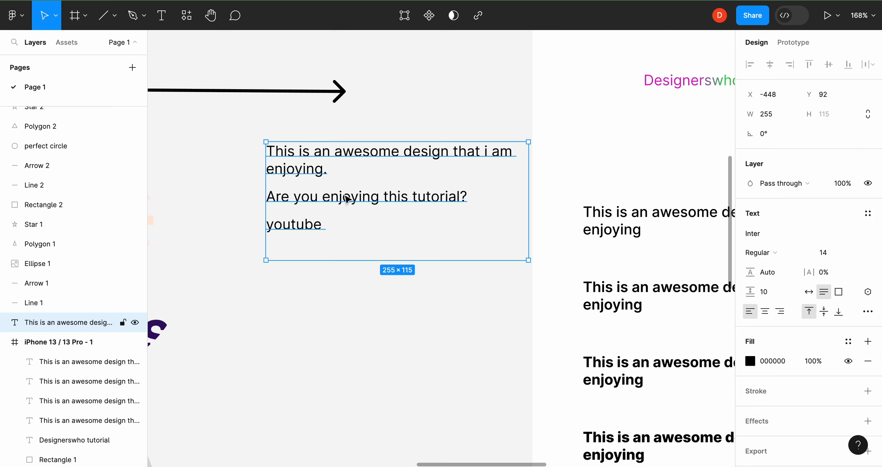
scroll(346, 202, right, 3)
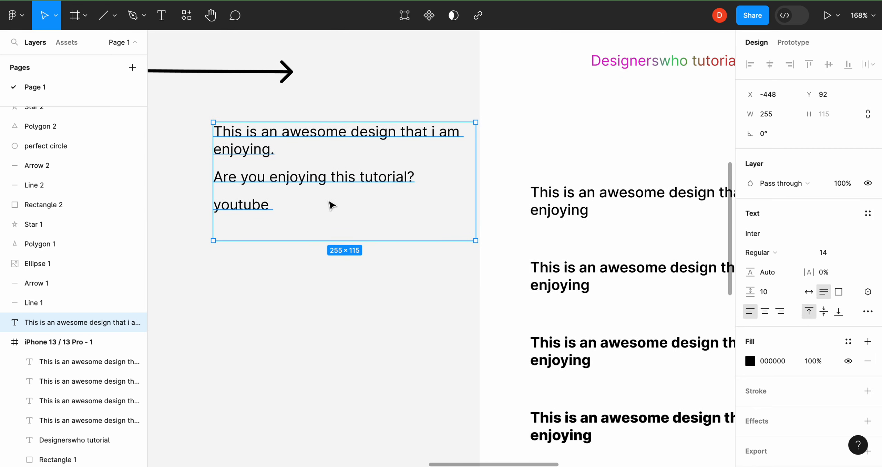
scroll(320, 227, down, 5)
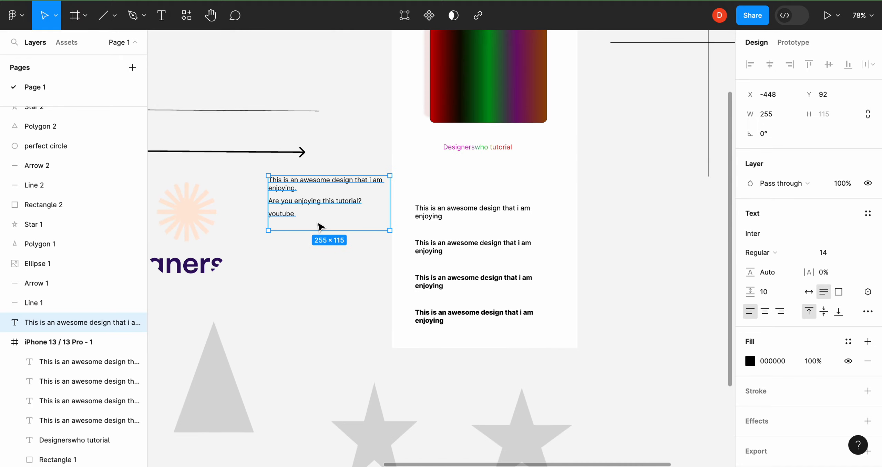
scroll(321, 226, right, 2)
scroll(321, 226, up, 1)
drag(227, 246, 571, 312)
scroll(571, 312, up, 5)
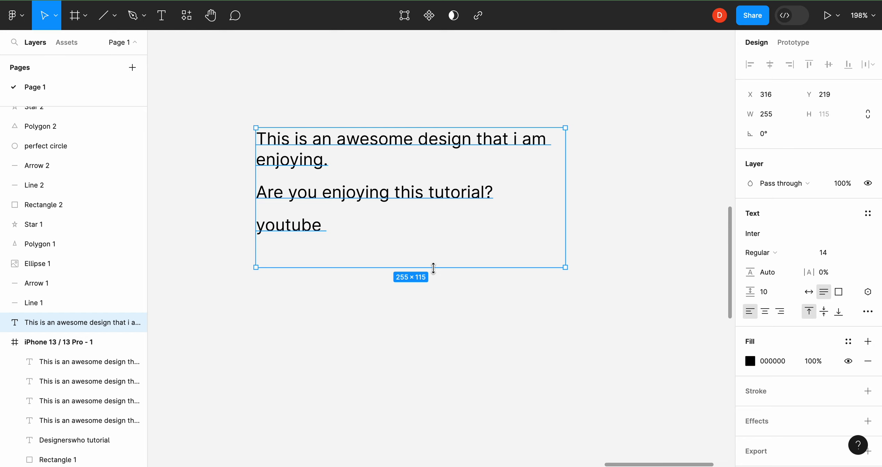
Step: Set the moved text box to auto width, trying a narrowed width of 255 in between
click(808, 292)
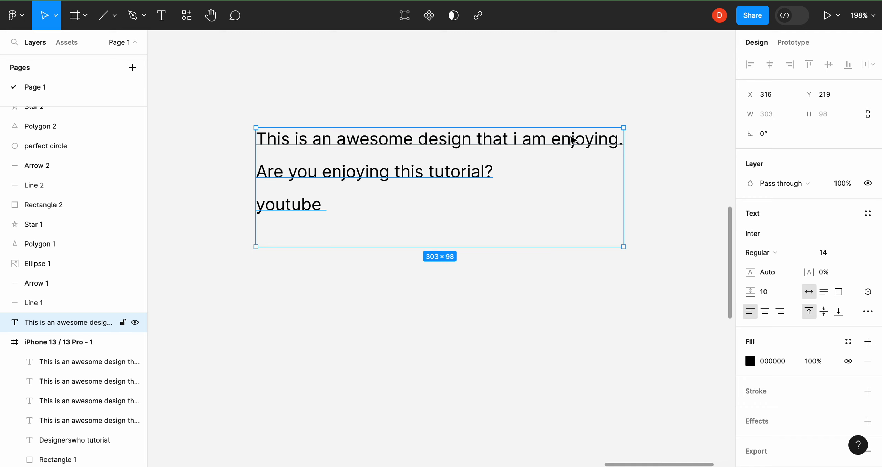
drag(624, 145, 565, 152)
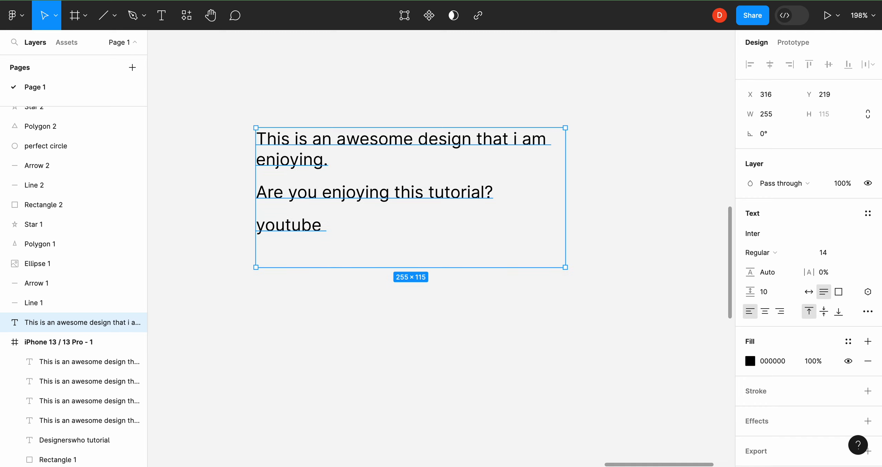
click(808, 292)
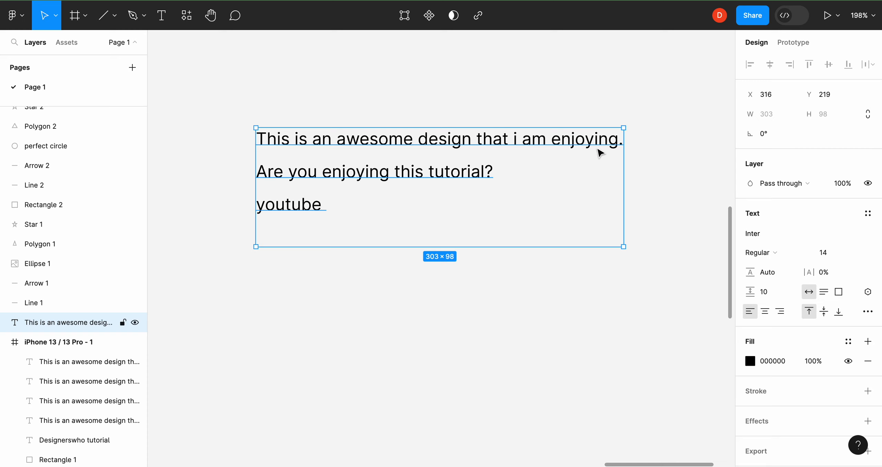
Step: Append the filler text "hdhhdhdhdhhhsksjsj" to the end of the auto-width text box's first paragraph
triple_click(617, 139)
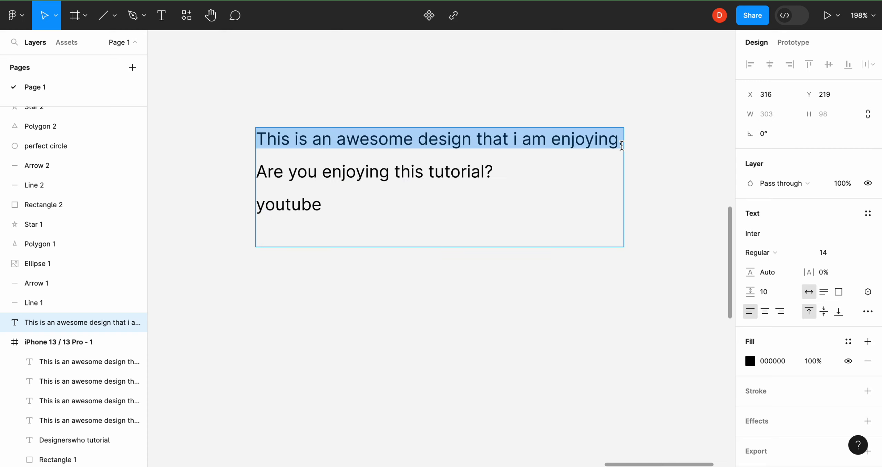
click(621, 141)
text(hdhhdhdhdhh)
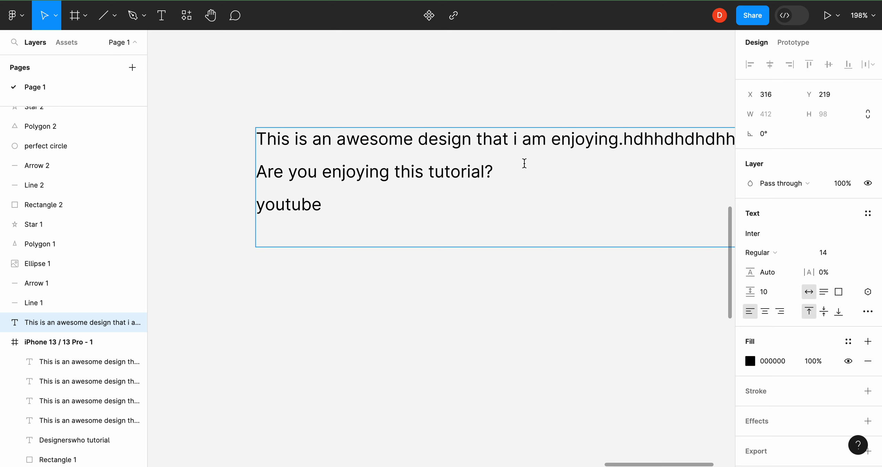
text(hsksjsj)
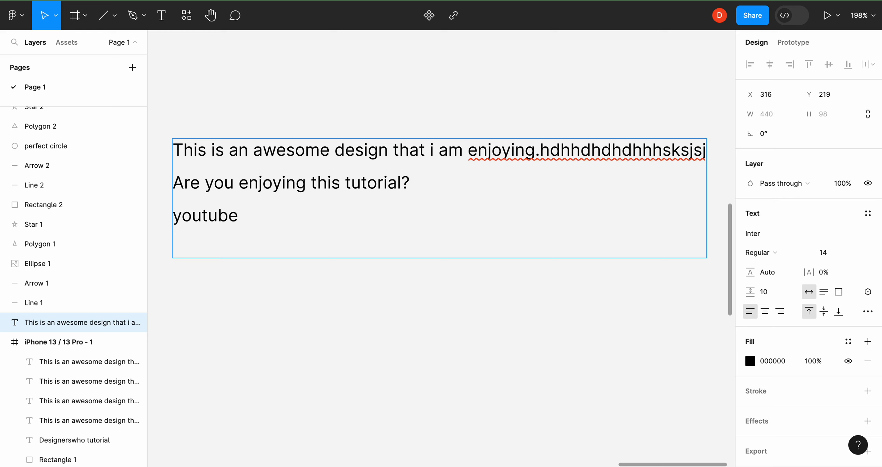
Step: Delete the filler letters after "enjoying." in the first paragraph and finish editing the text
key(BackSpace)
key(BackSpace)
key(BackSpace)
key(BackSpace)
key(BackSpace)
key(BackSpace)
key(BackSpace)
key(BackSpace)
key(BackSpace)
key(BackSpace)
key(BackSpace)
key(BackSpace)
key(BackSpace)
key(BackSpace)
key(BackSpace)
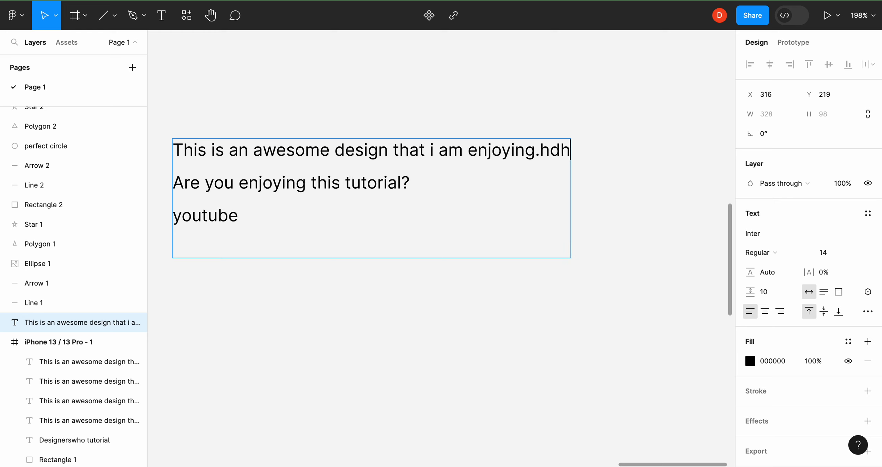
key(BackSpace)
key(BackSpace)
key(BackSpace)
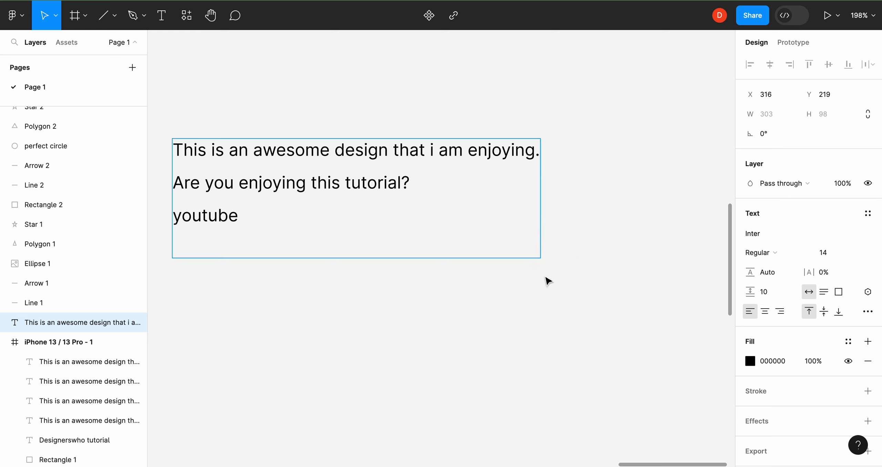
key(Escape)
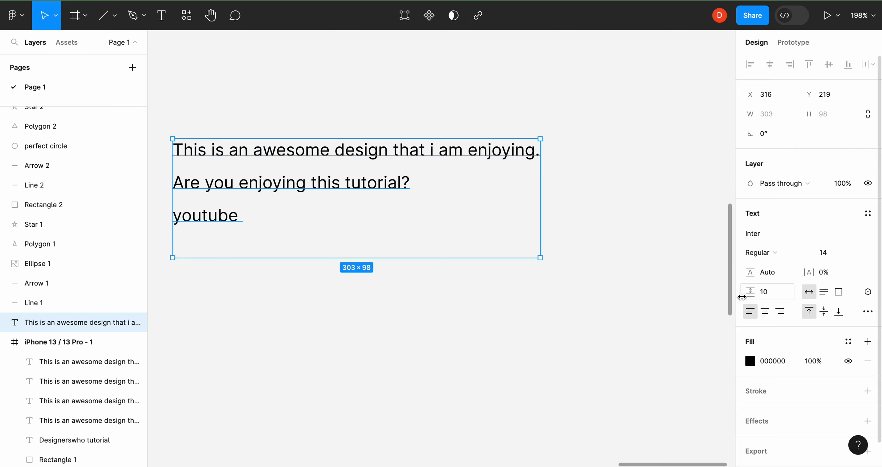
Step: Duplicate the Medium-weight text box in the iPhone frame and move the copy onto the empty canvas at X -481, Y 139
scroll(525, 344, left, 10)
scroll(524, 345, down, 5)
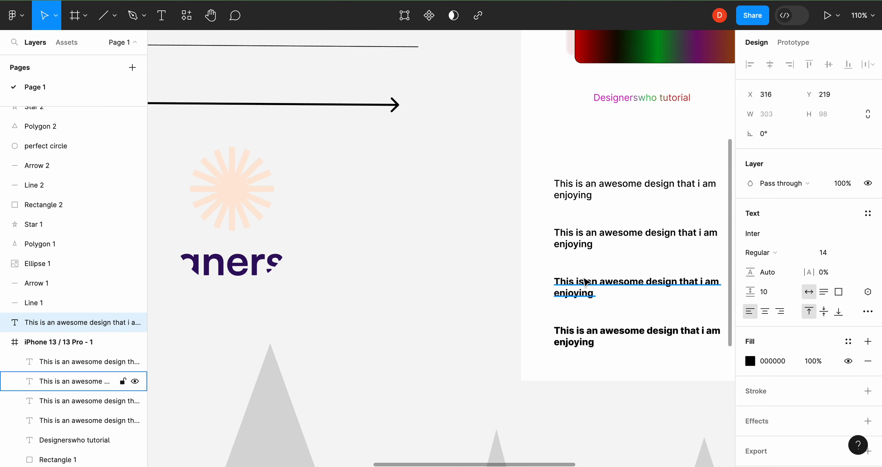
scroll(537, 241, right, 5)
click(500, 183)
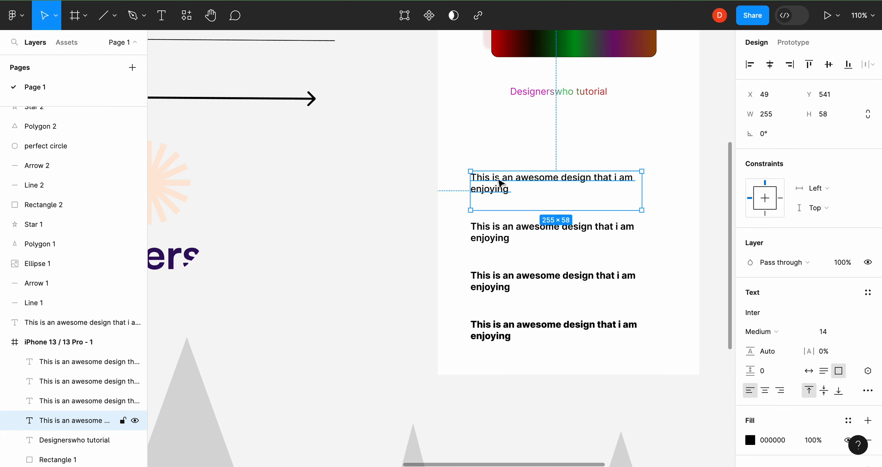
key(super+d)
drag(571, 208, 345, 198)
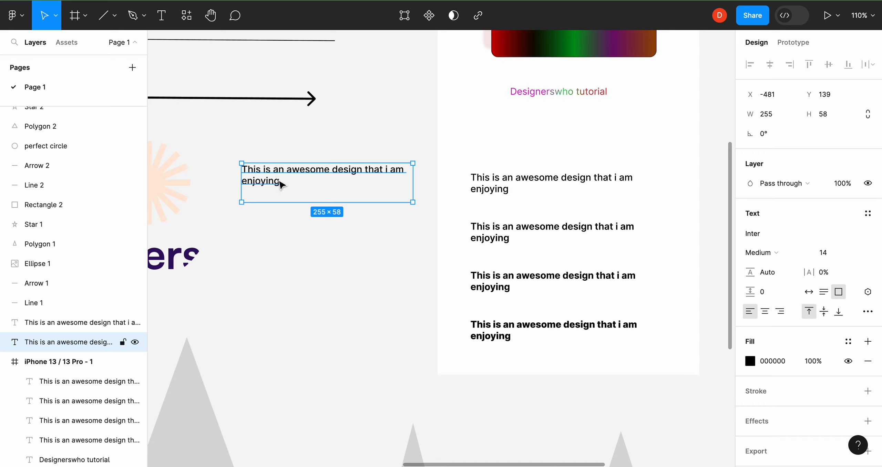
Step: Add the filler lines "gdhsjm", "jwsjsjsjjs" and "hdhjdjsjss" below the duplicated text so it exceeds the fixed-size box
double_click(298, 182)
text(gdhsjm)
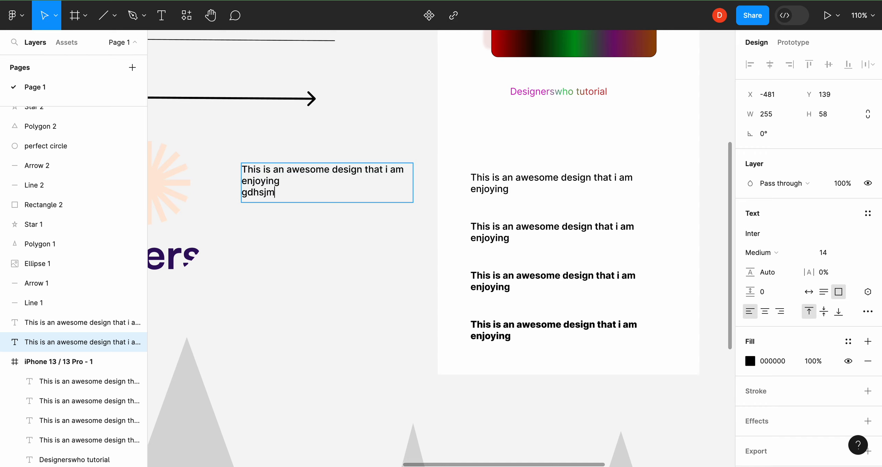
key(Return)
text(jwsjsjsjjs )
text(hdhjdjsjss)
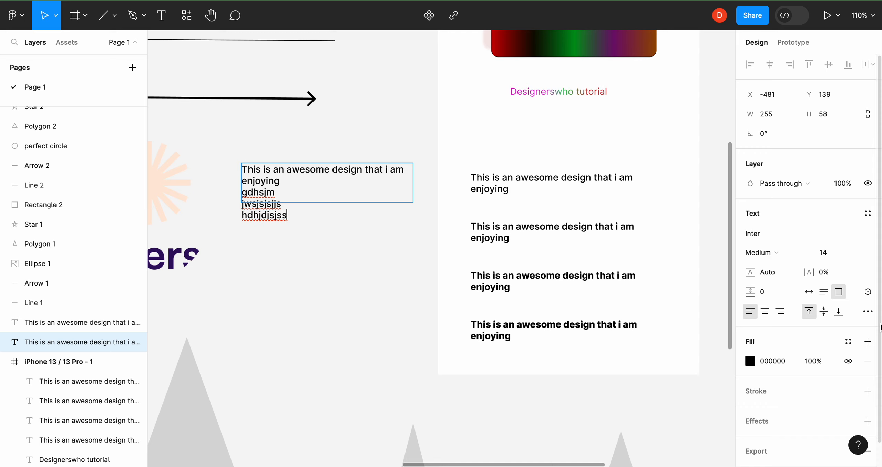
Step: Try auto height on the duplicated text box and switch it to auto width
click(826, 292)
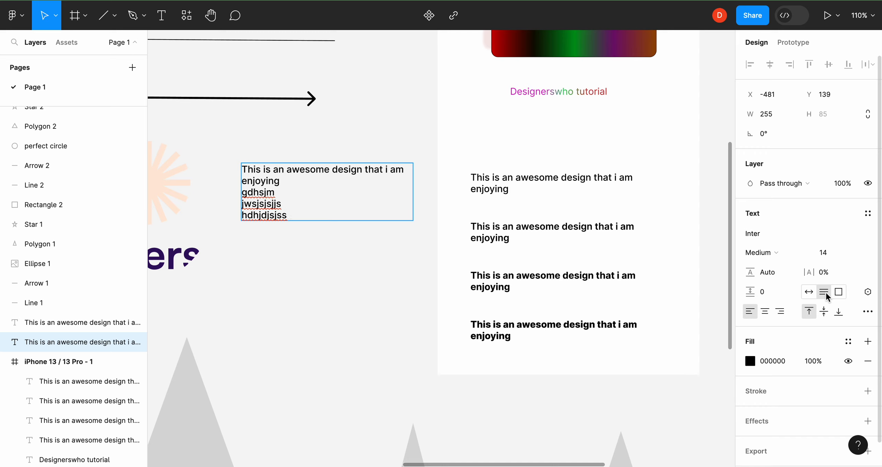
click(809, 292)
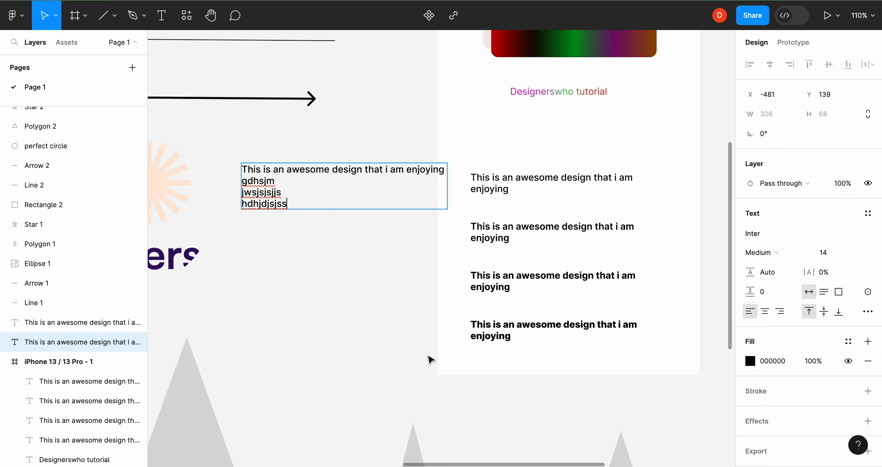
Step: Finish editing the duplicated auto-width text and move it on the canvas to X -511, Y 129
scroll(391, 343, right, 1)
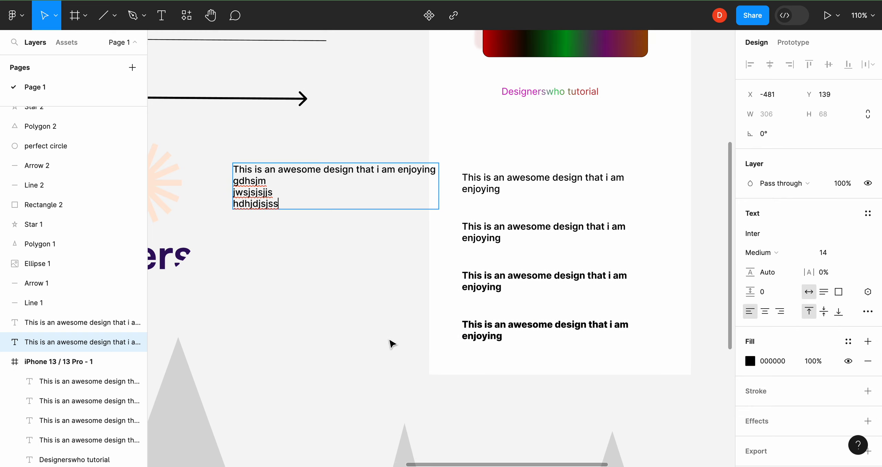
key(Escape)
drag(369, 204, 358, 199)
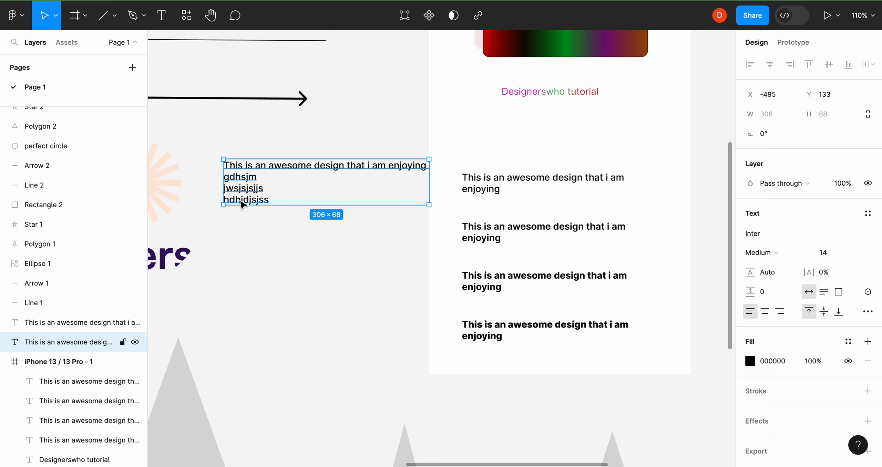
scroll(242, 203, up, 2)
scroll(242, 203, up, 1)
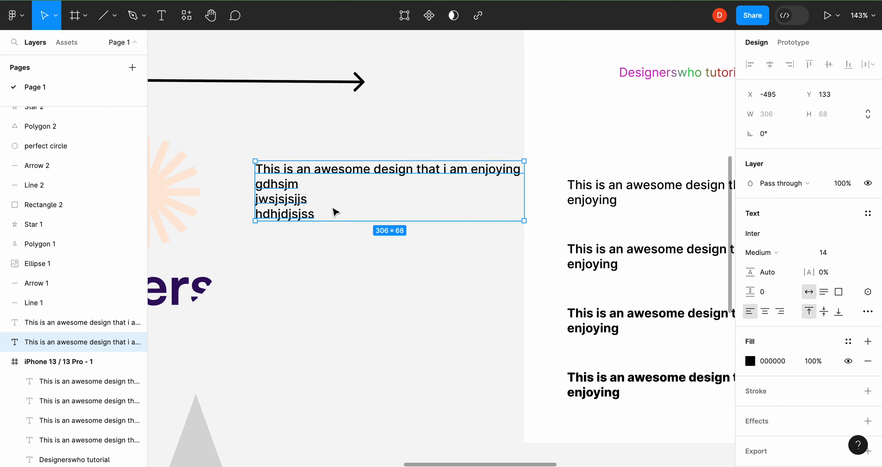
drag(333, 210, 317, 202)
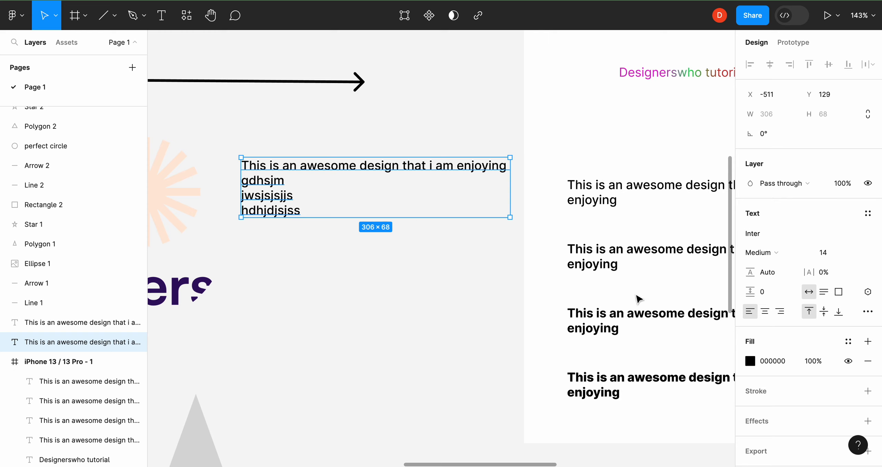
Step: Try centre alignment on the four-line text box and restore its left alignment
click(765, 311)
click(415, 322)
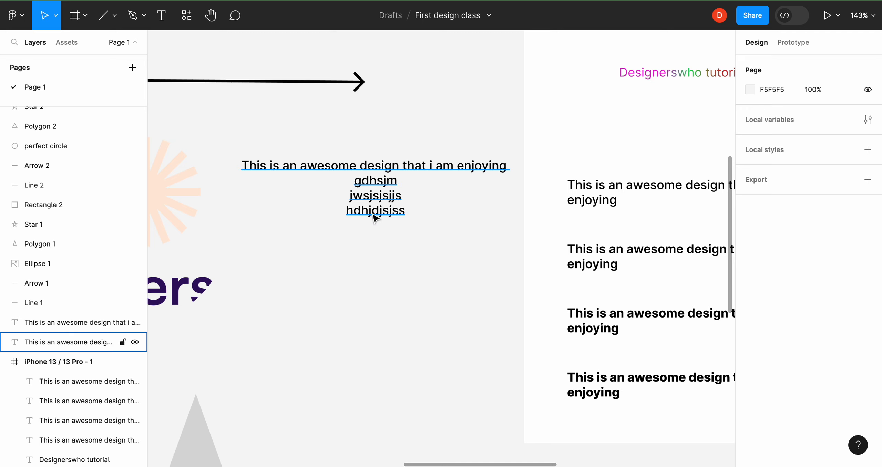
click(319, 170)
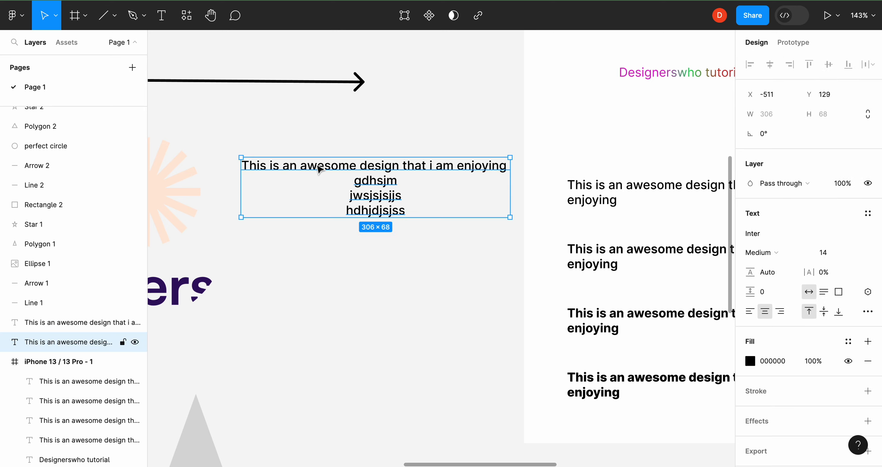
key(ctrl+alt+l)
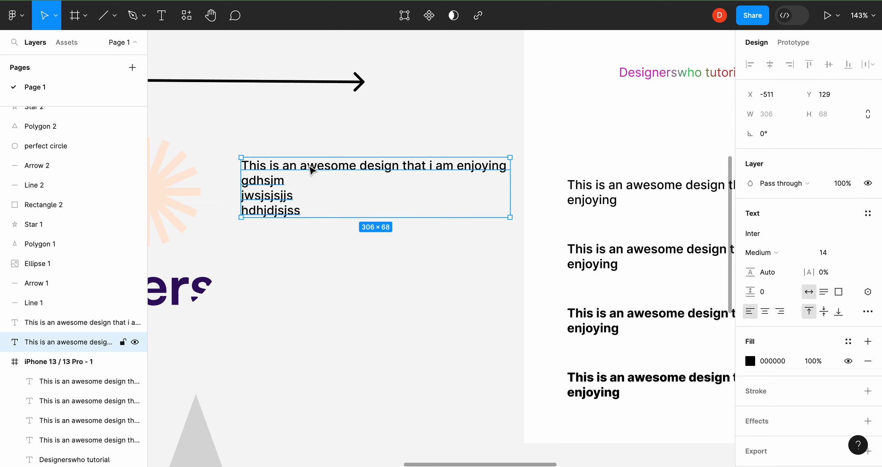
Step: Delete the three filler lines and replace the remaining sentence with "I am enjoying the enjoy"
double_click(311, 169)
double_click(311, 169)
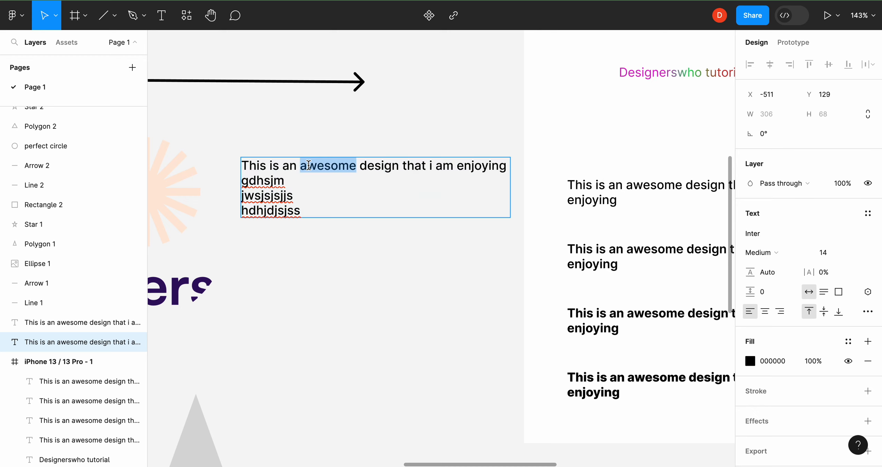
drag(313, 217, 244, 171)
key(BackSpace)
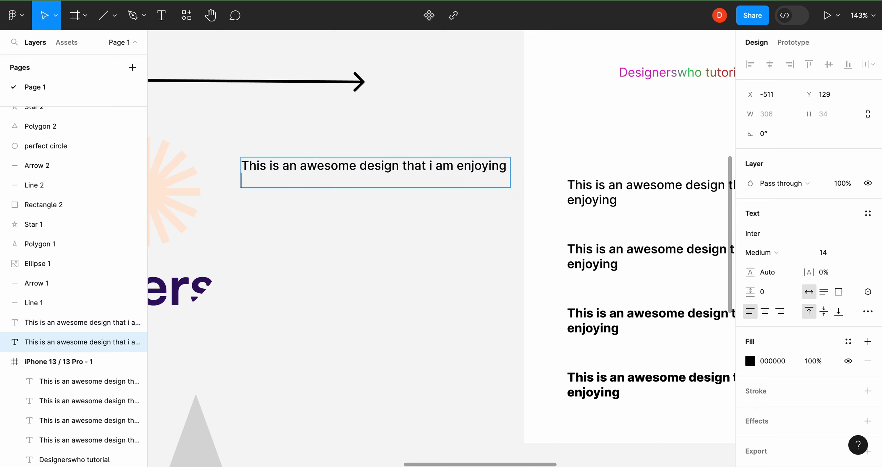
key(BackSpace)
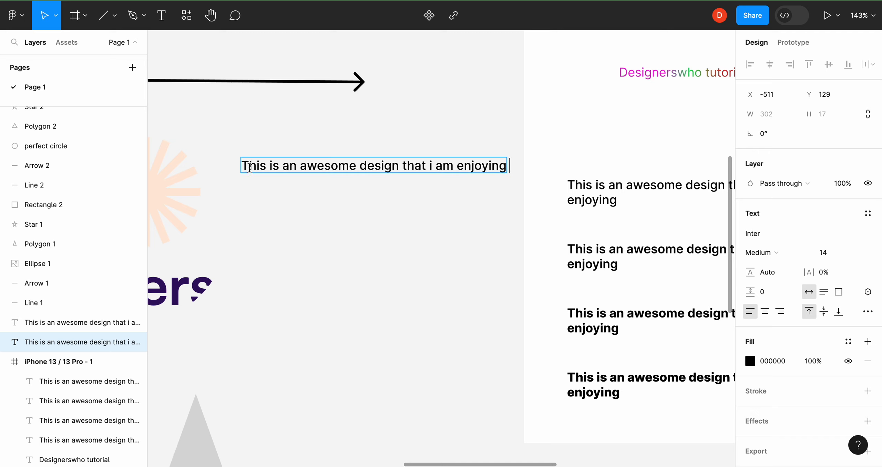
drag(242, 166, 514, 165)
text(I)
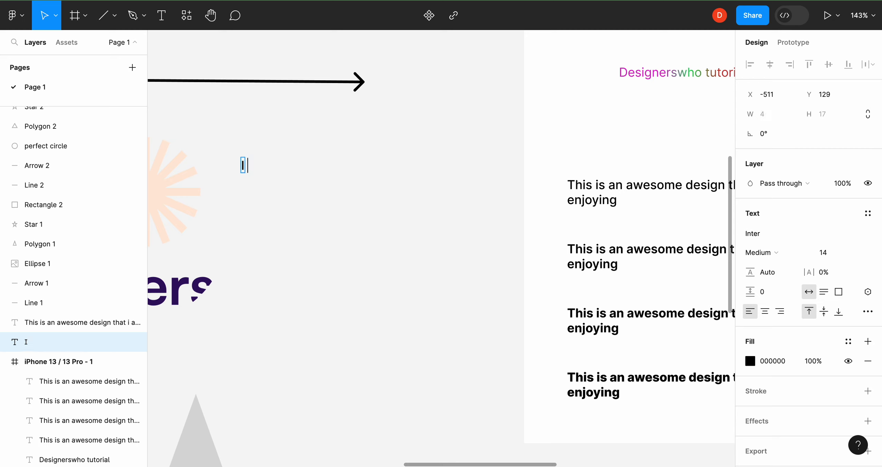
text( am enjpy)
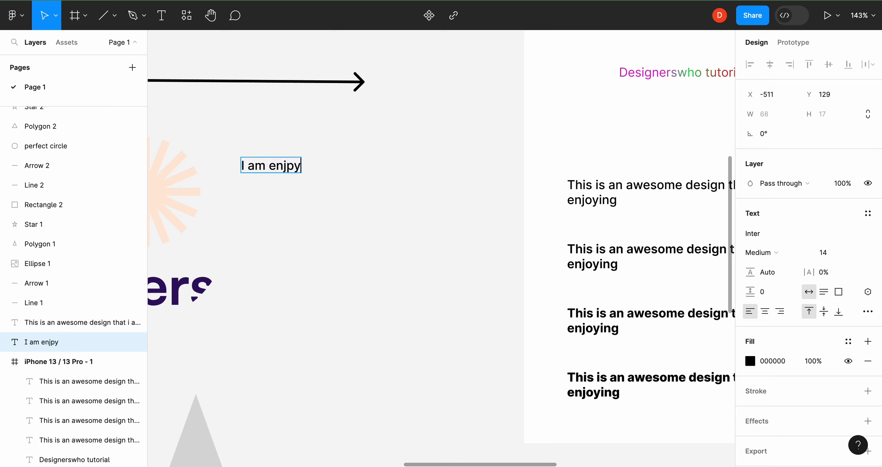
key(BackSpace)
key(BackSpace)
text(oying the)
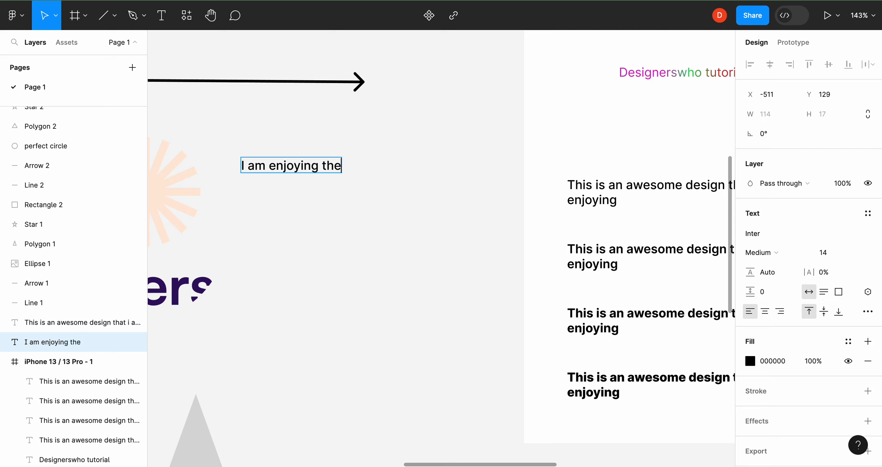
text( enjoy)
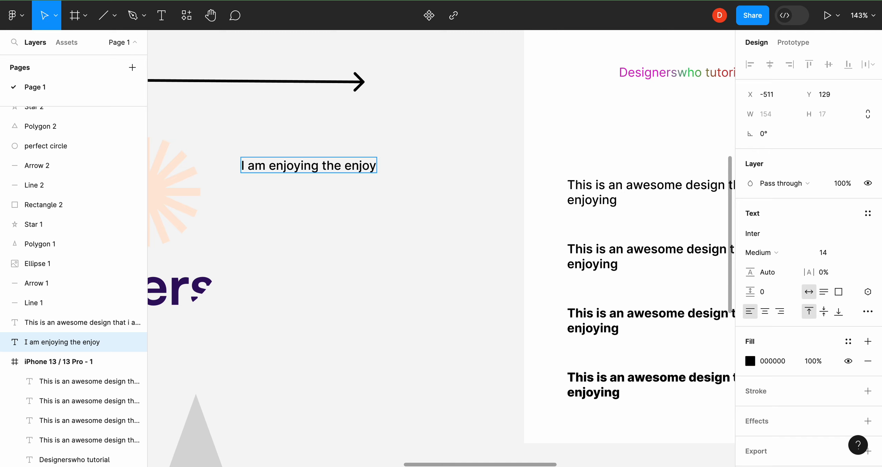
click(391, 221)
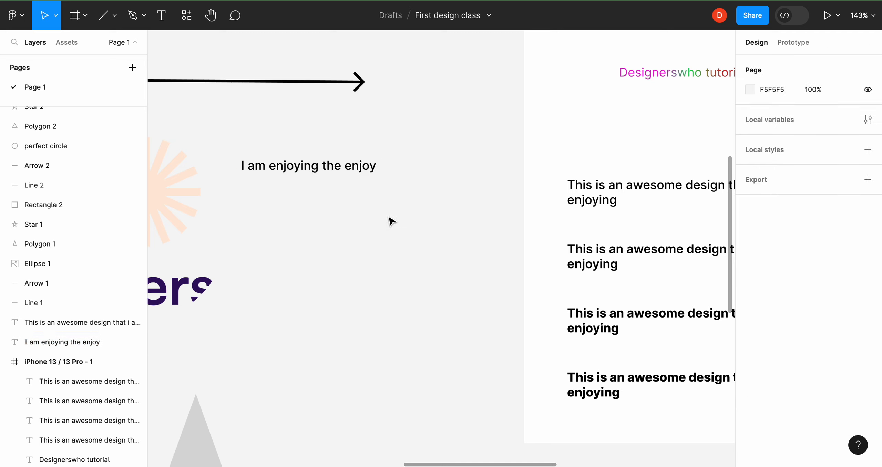
Step: Duplicate the "I am enjoying the enjoy" text twice, move the top copy down to Y 192 and centre-align it
click(351, 171)
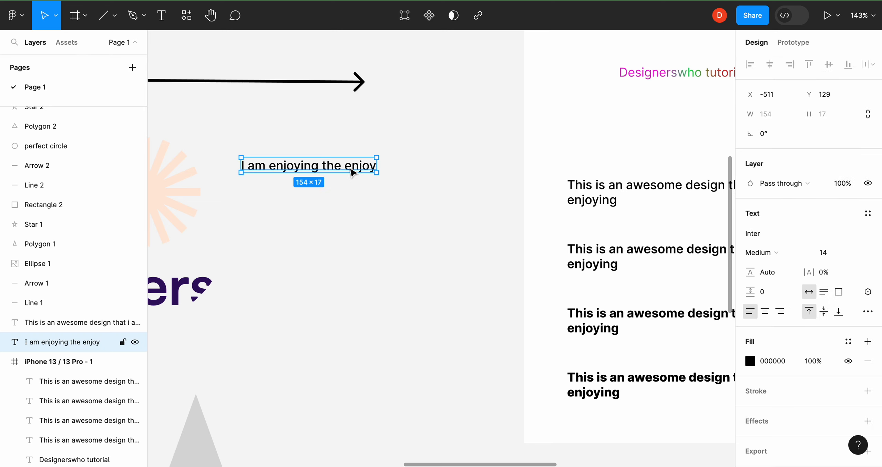
key(ctrl+d)
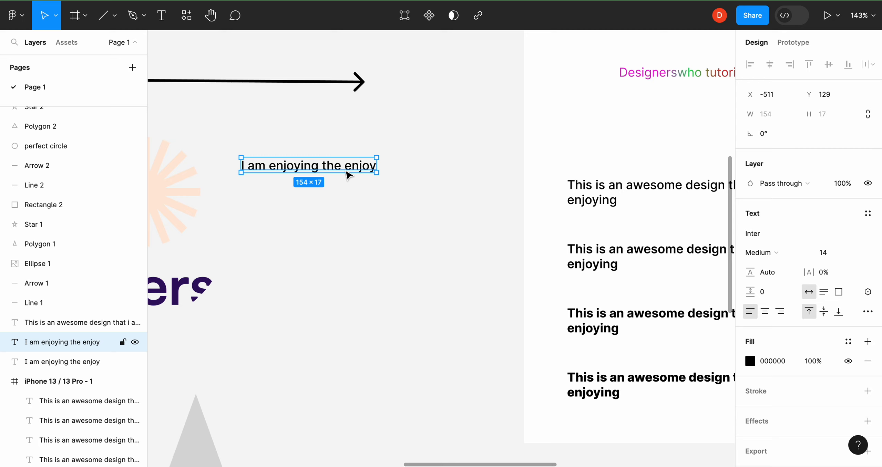
key(ctrl+d)
drag(348, 171, 343, 227)
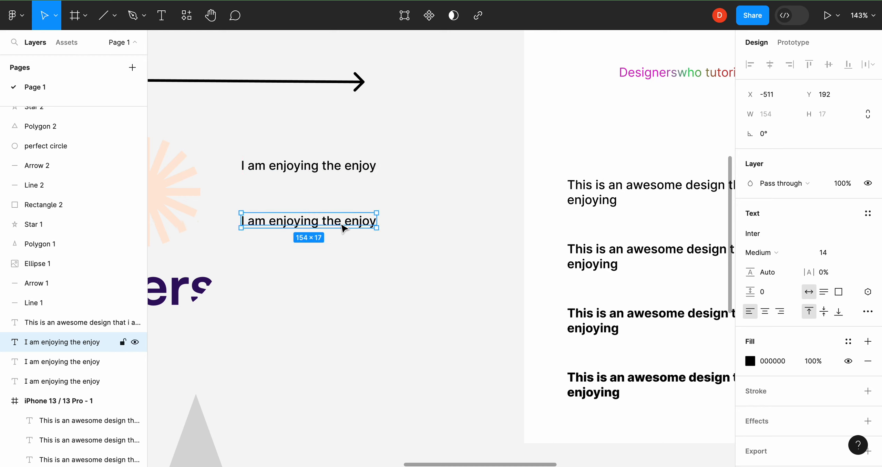
click(765, 312)
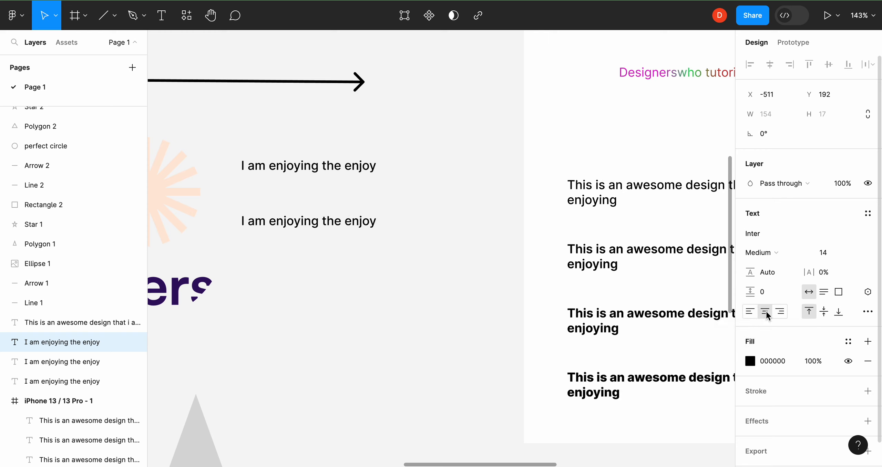
Step: Add a fixed-size text box about 192 × 33 below the copies reading "The design is going good" and right-align it
click(161, 15)
drag(266, 275, 434, 303)
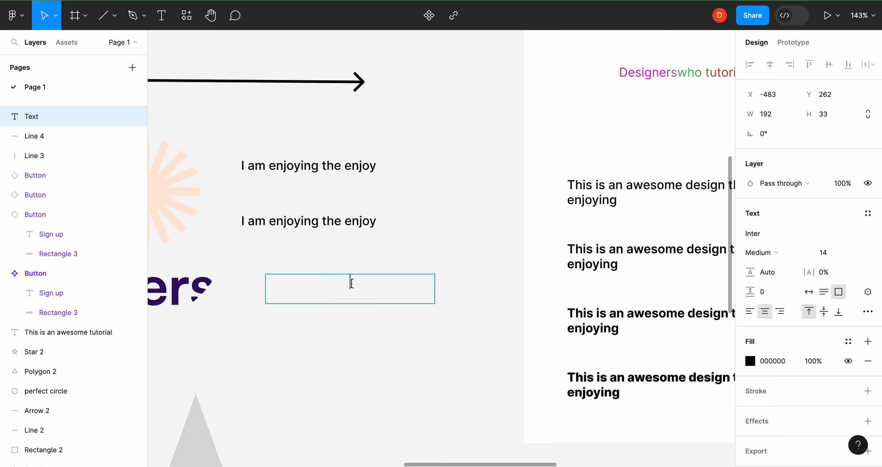
text(The design is )
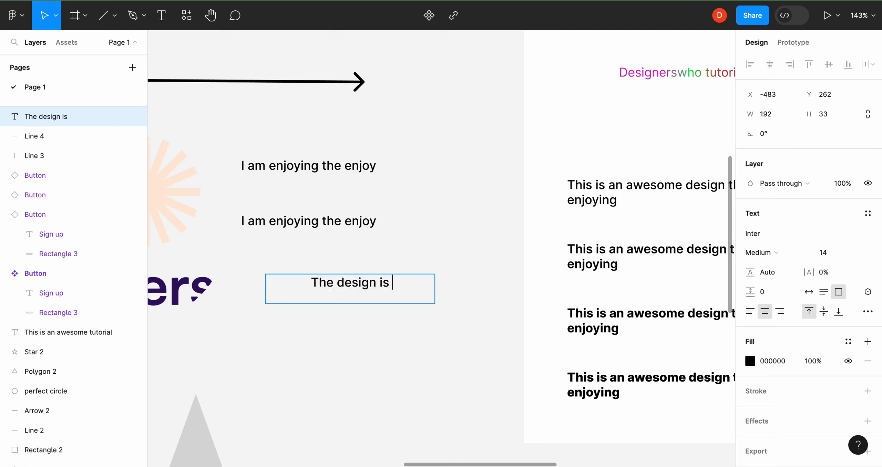
text(going f)
key(BackSpace)
text(good)
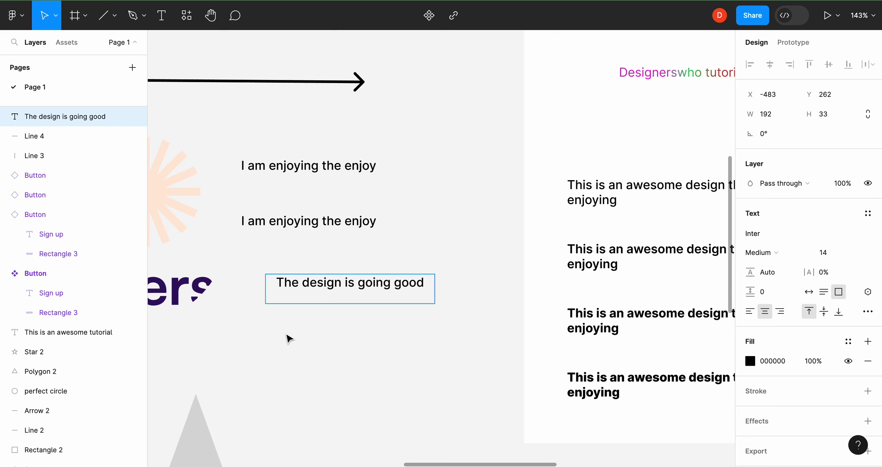
key(Escape)
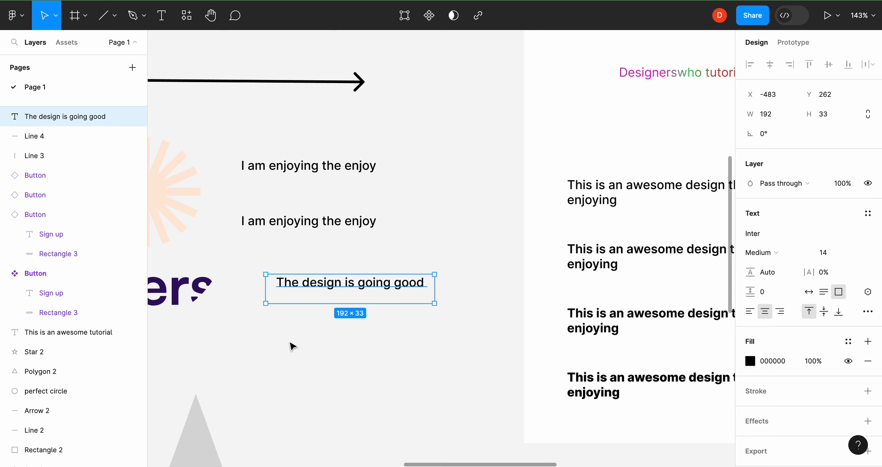
click(781, 311)
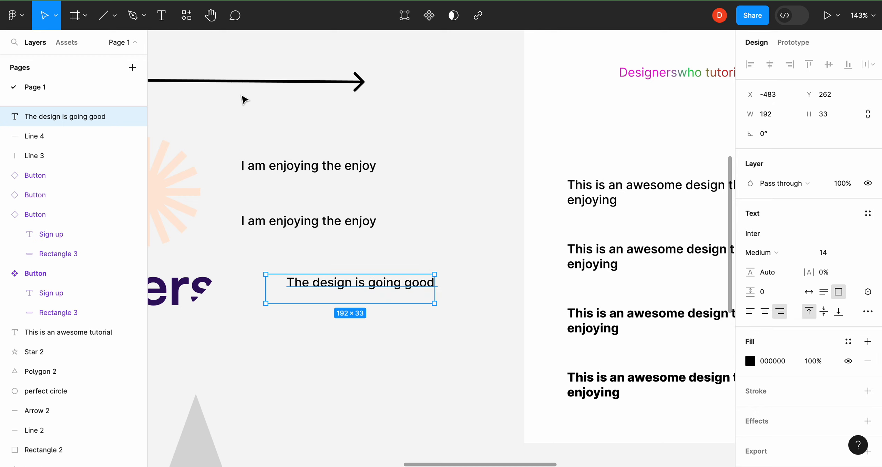
Step: Draw another fixed-size text box about 253 × 55 below "The design is going good" and enter "The design is an awesome one"
click(168, 23)
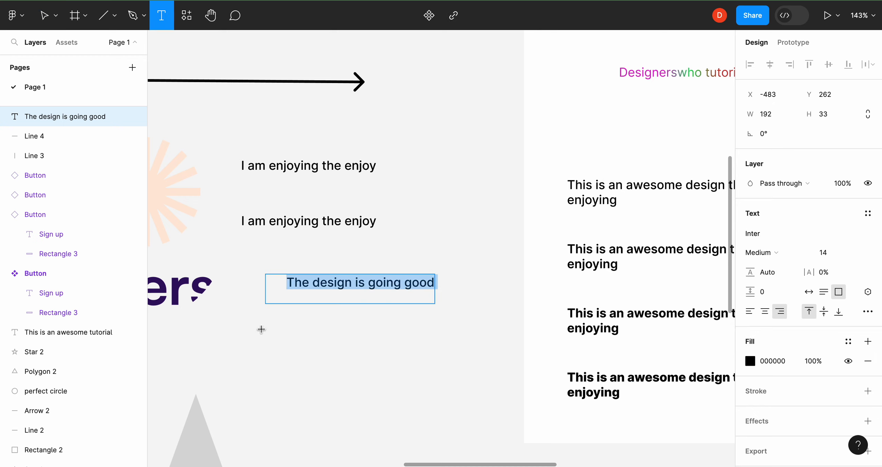
drag(261, 329, 482, 376)
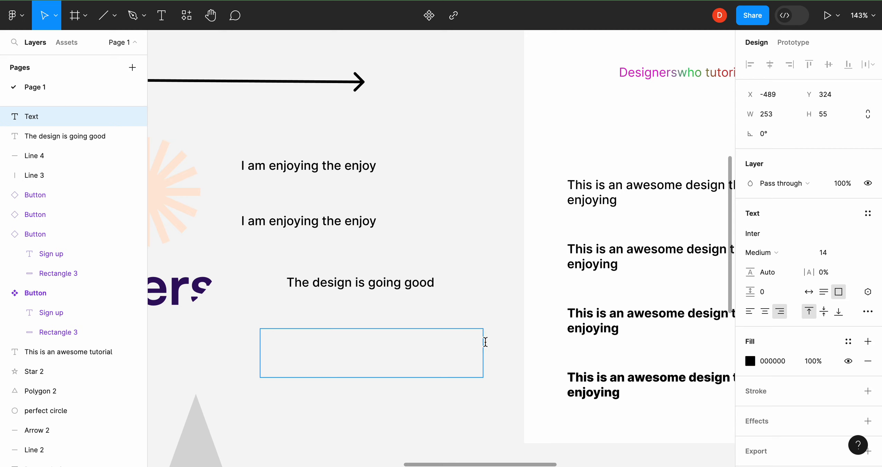
text(The design)
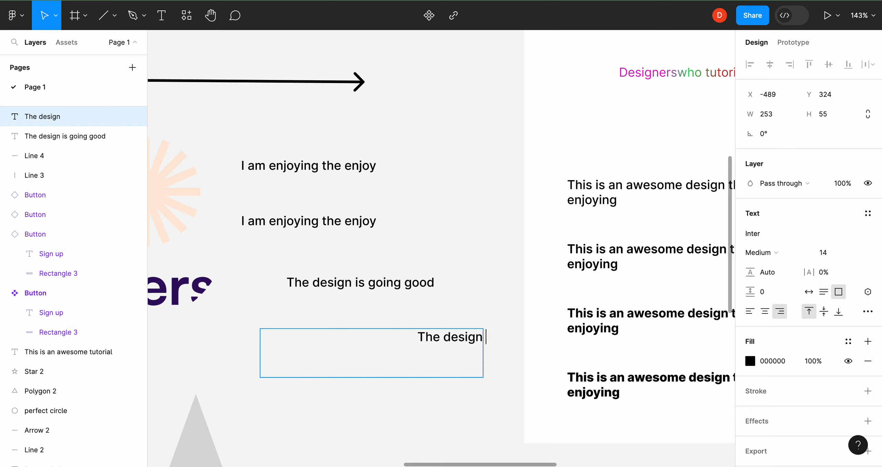
text( is an awes)
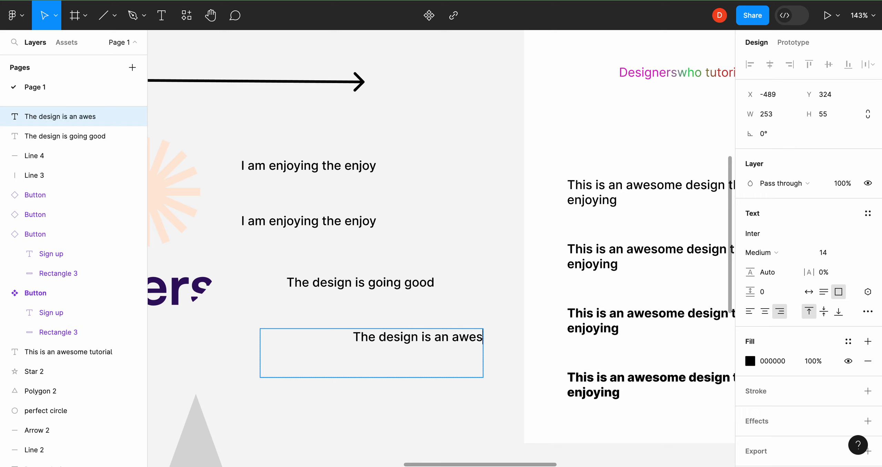
text(ome one)
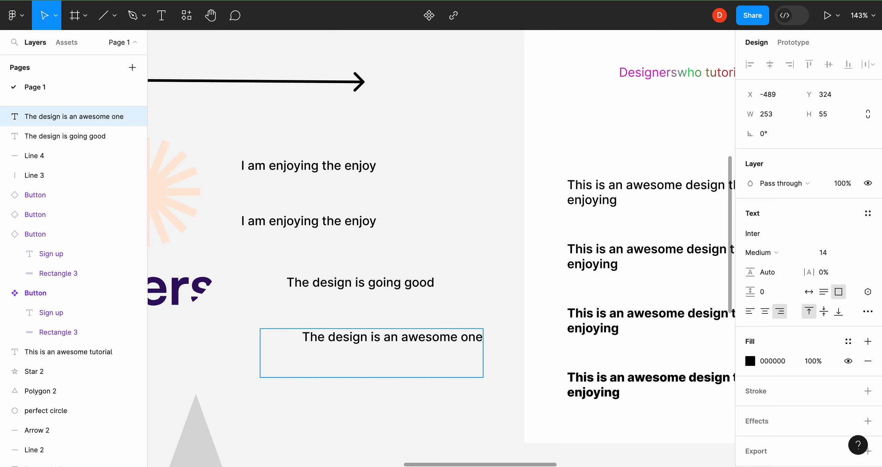
key(Escape)
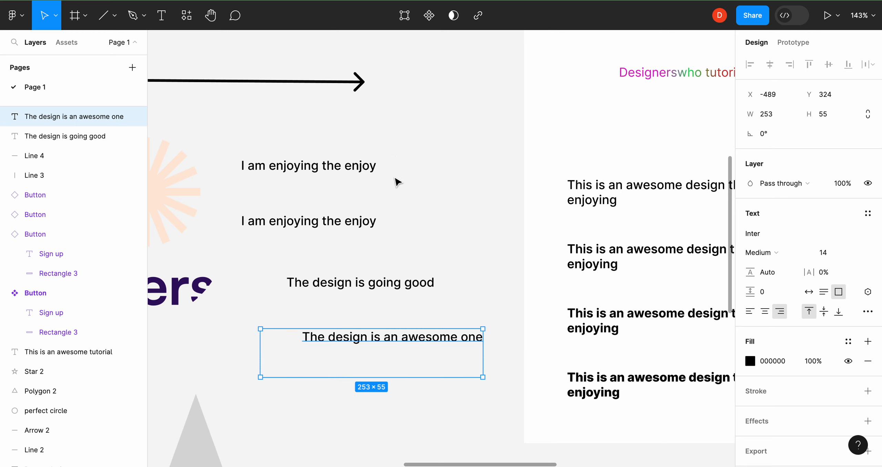
Step: Try centre alignment on the Medium-weight paragraph in the iPhone frame and switch it to right alignment
scroll(398, 182, right, 5)
scroll(398, 182, down, 1)
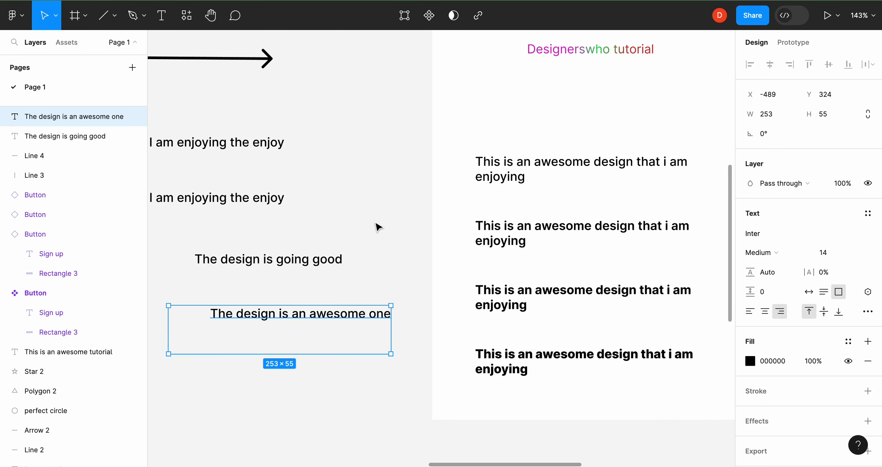
scroll(377, 227, right, 8)
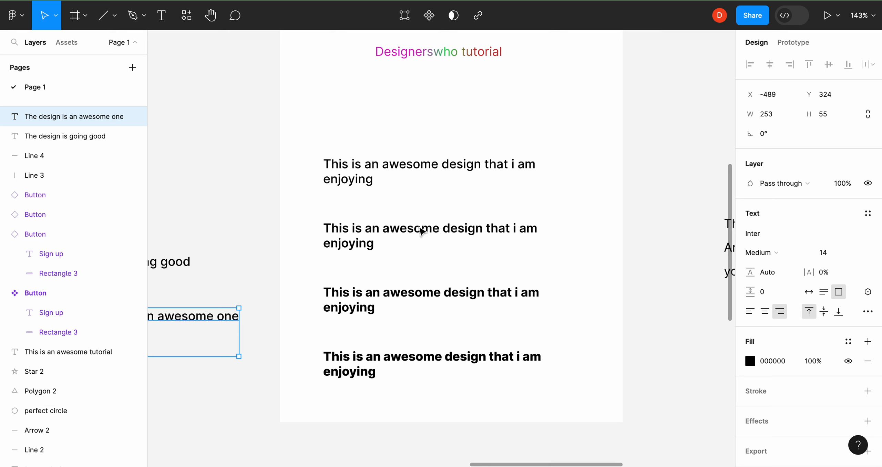
click(360, 182)
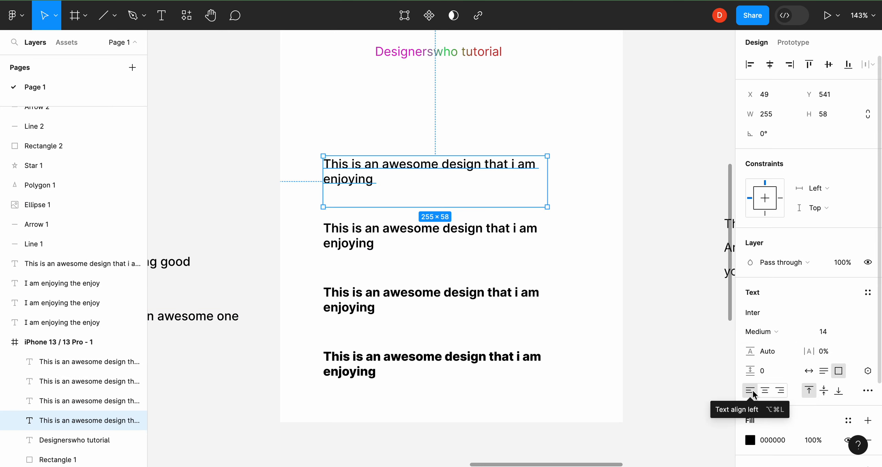
click(765, 391)
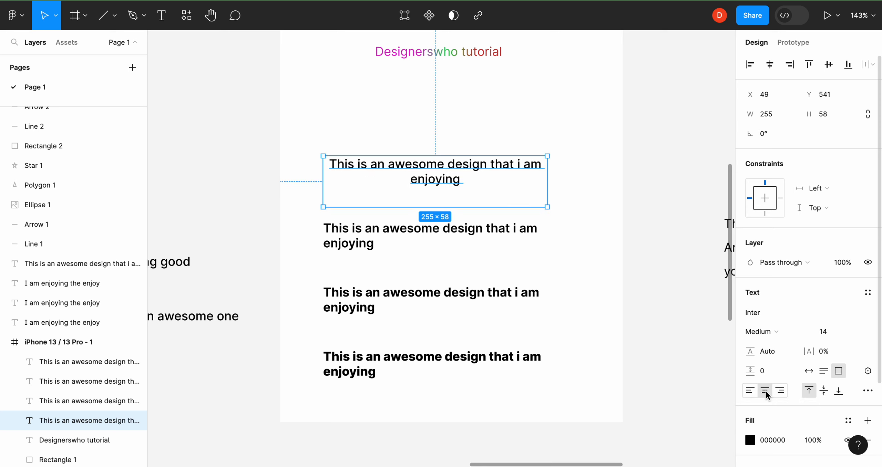
click(781, 392)
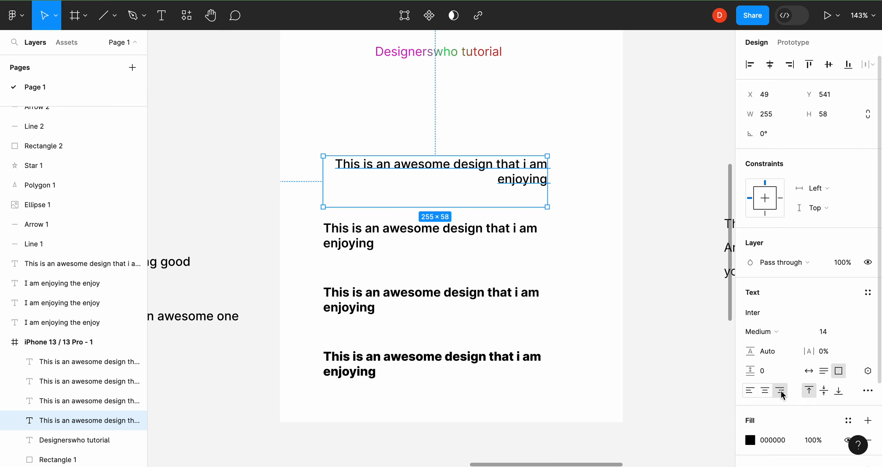
Step: Undo the right alignment of the Medium-weight paragraph in the iPhone frame and reselect its text box
key(ctrl+z)
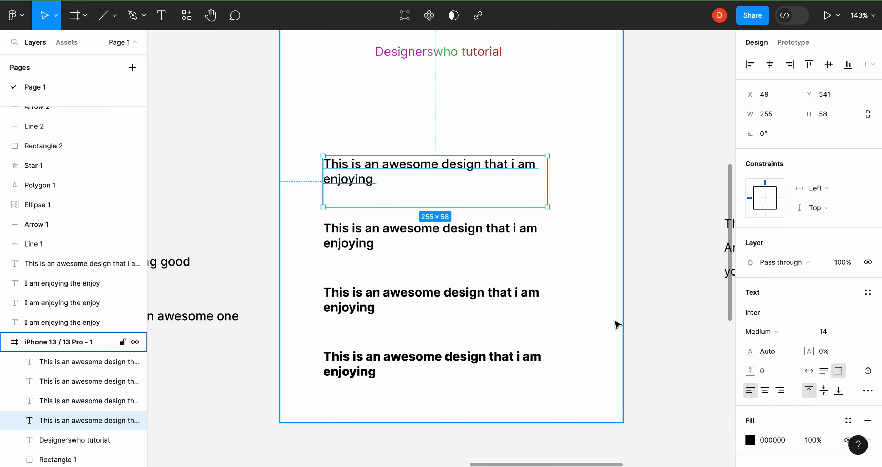
click(695, 351)
click(474, 178)
double_click(379, 181)
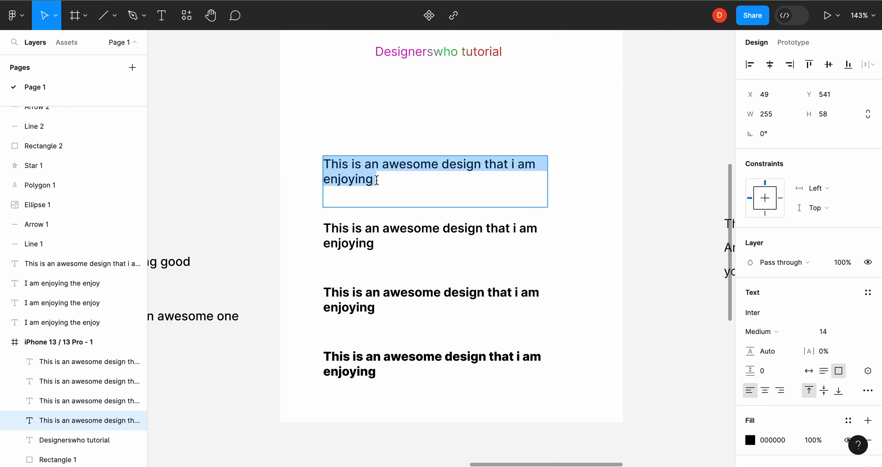
click(379, 182)
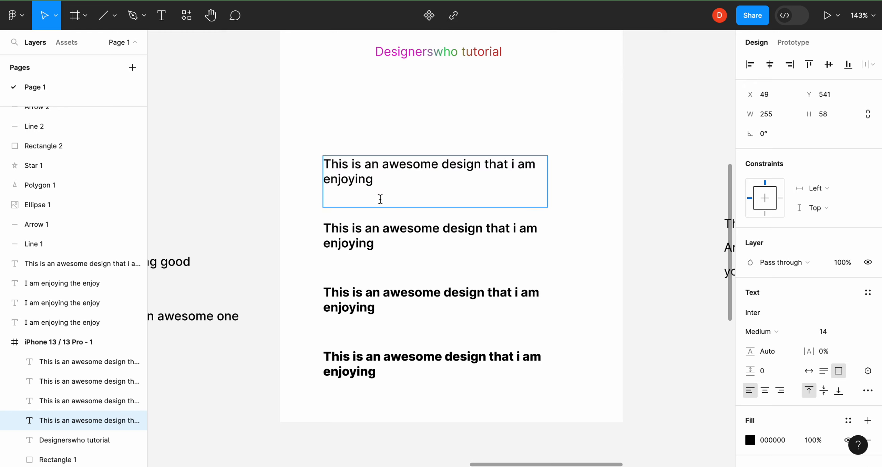
key(Escape)
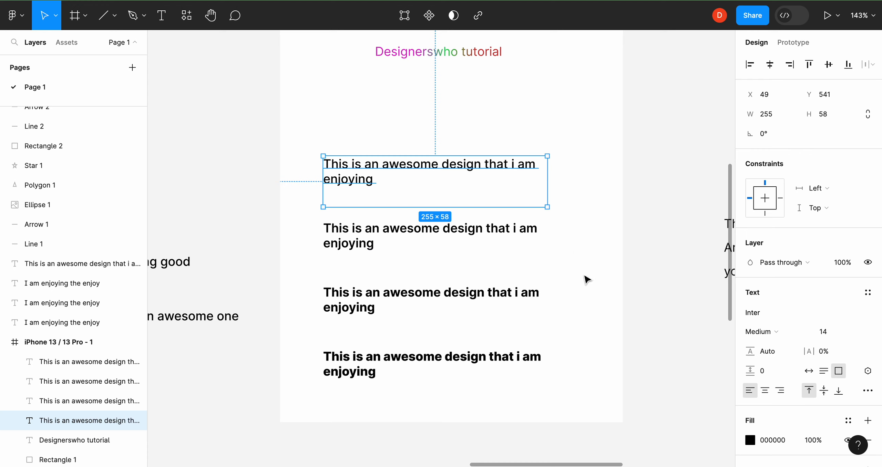
Step: Try middle and bottom vertical alignment on the Medium-weight paragraph and set it back to top alignment
click(824, 392)
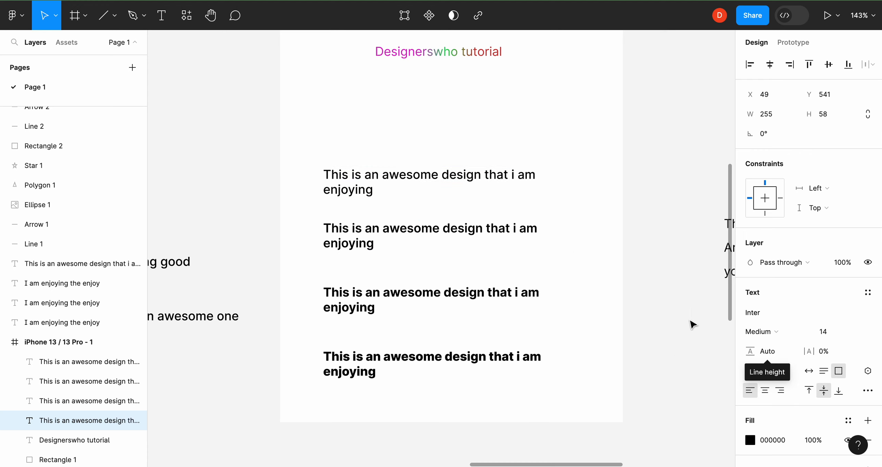
click(839, 391)
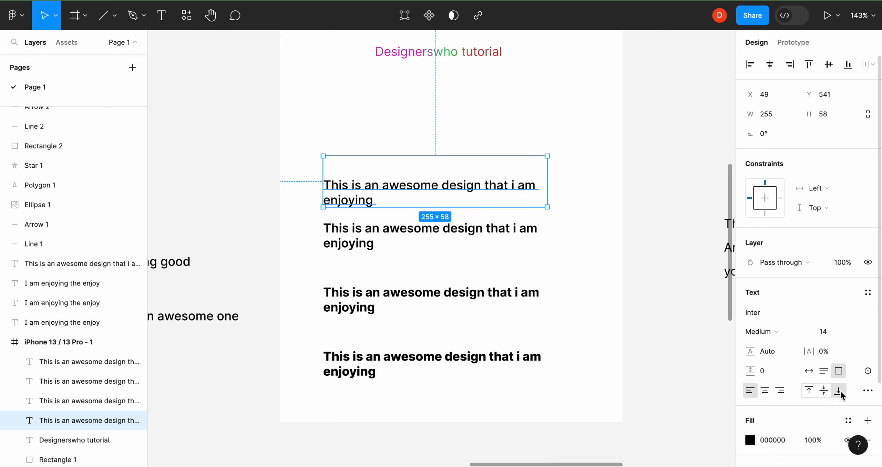
click(809, 396)
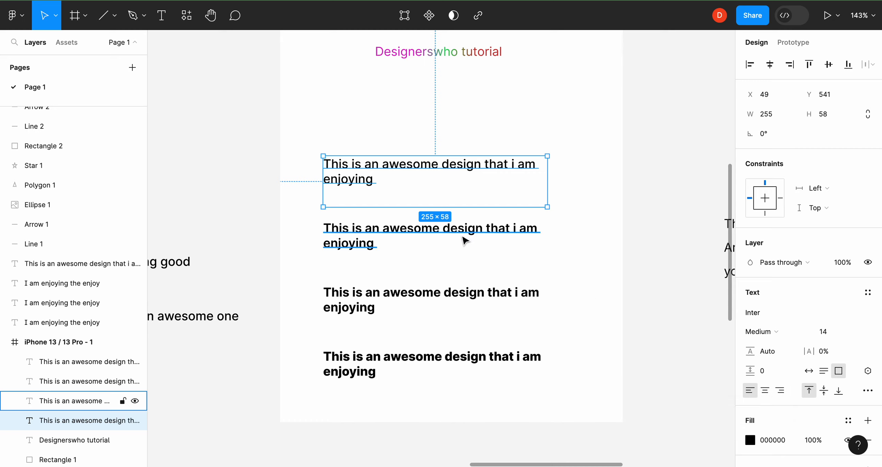
scroll(463, 238, down, 5)
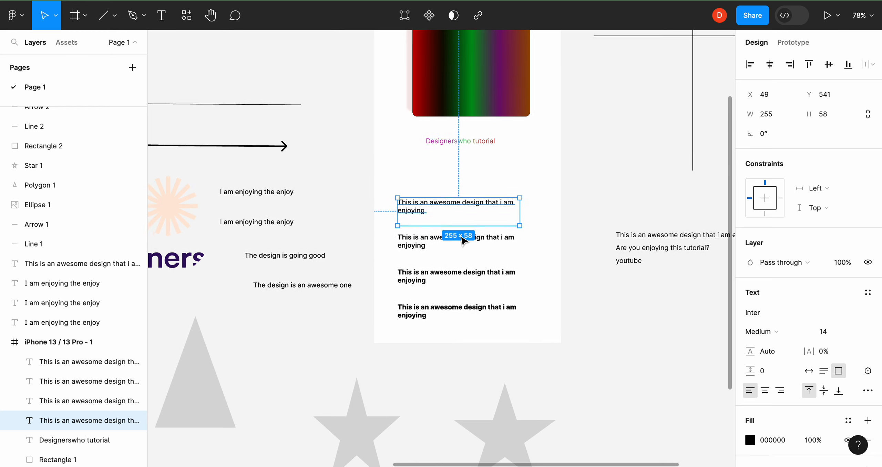
scroll(463, 237, up, 5)
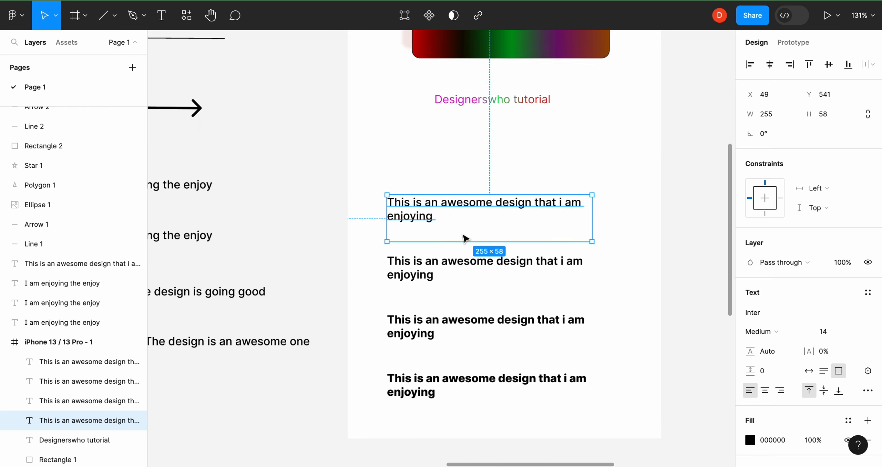
click(512, 186)
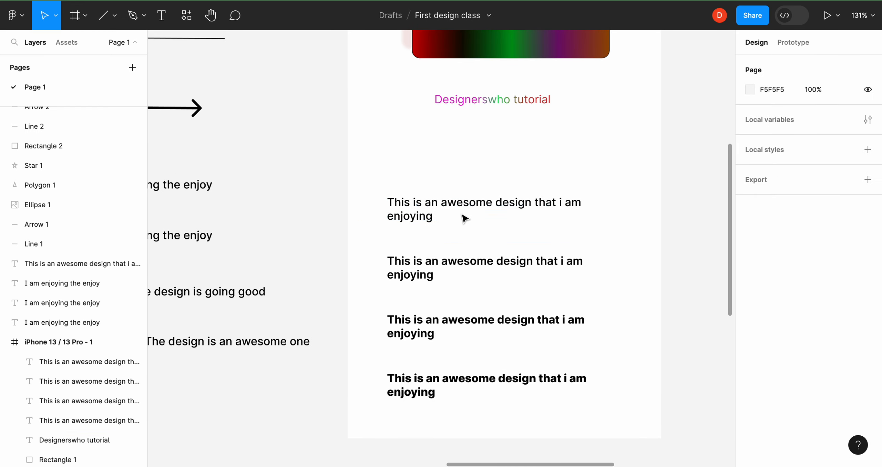
scroll(474, 189, up, 10)
scroll(475, 189, right, 2)
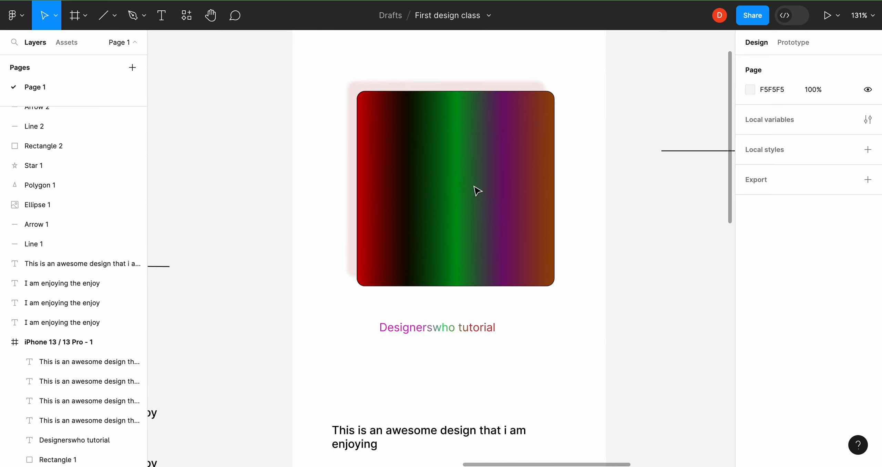
click(477, 191)
scroll(477, 189, up, 2)
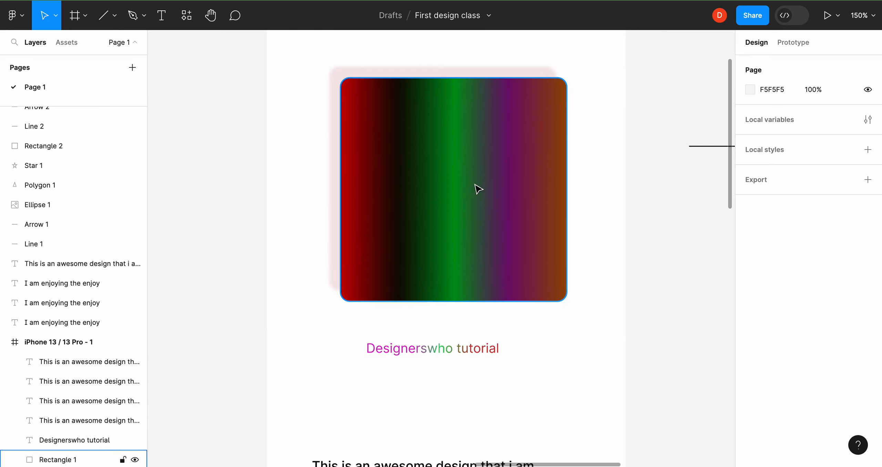